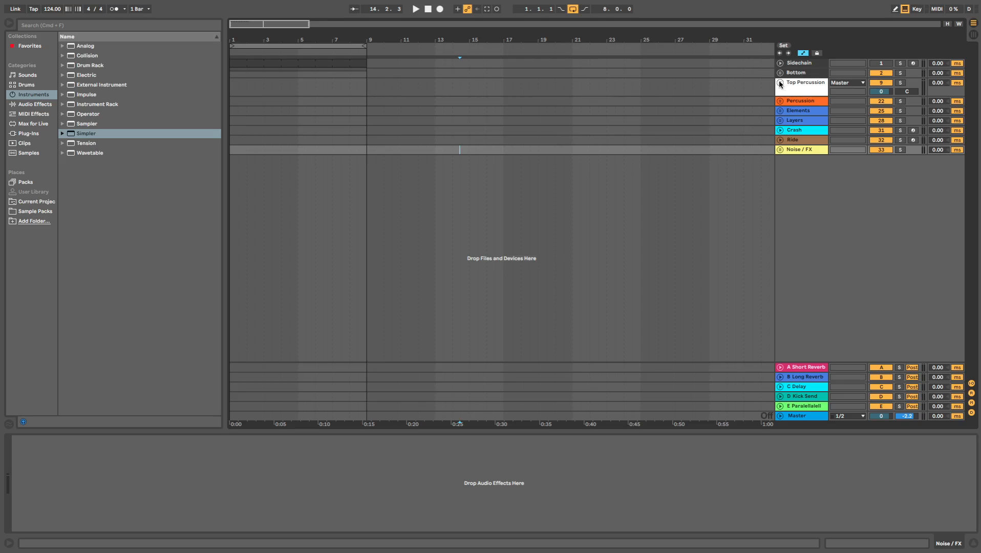
Step: Unfold the Bottom group and examine the device chains on the group and its Kicks, Sub and LP tracks
left_click(779, 73)
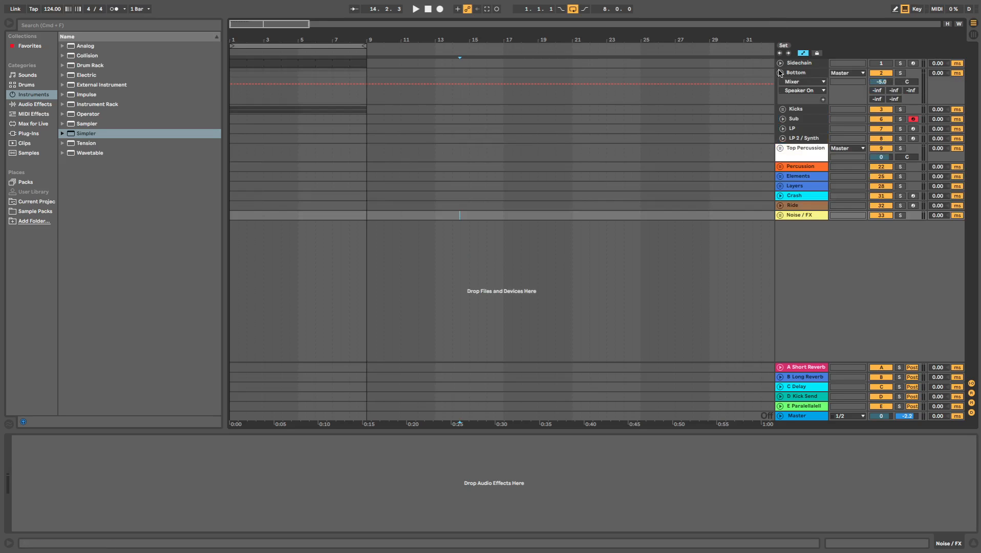
left_click(795, 108)
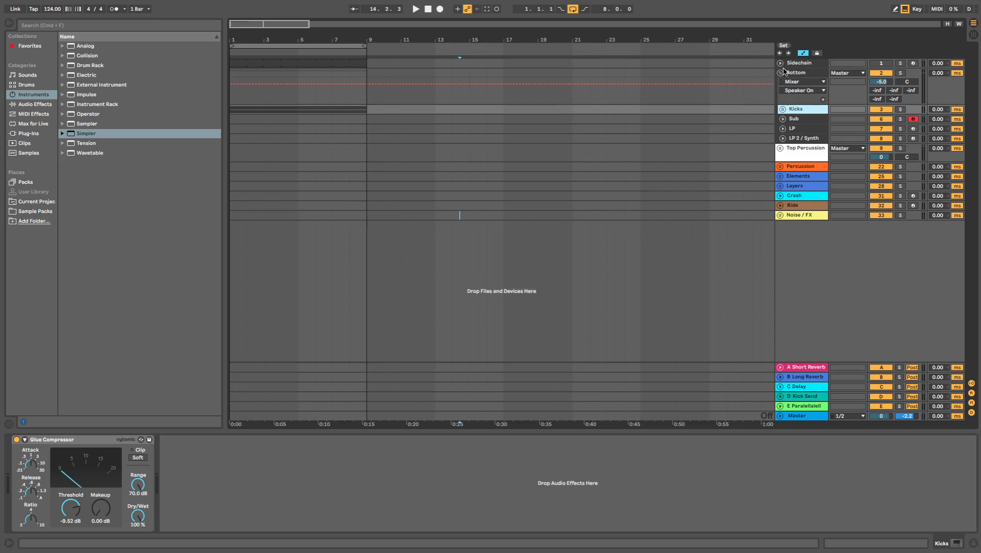
left_click(782, 73)
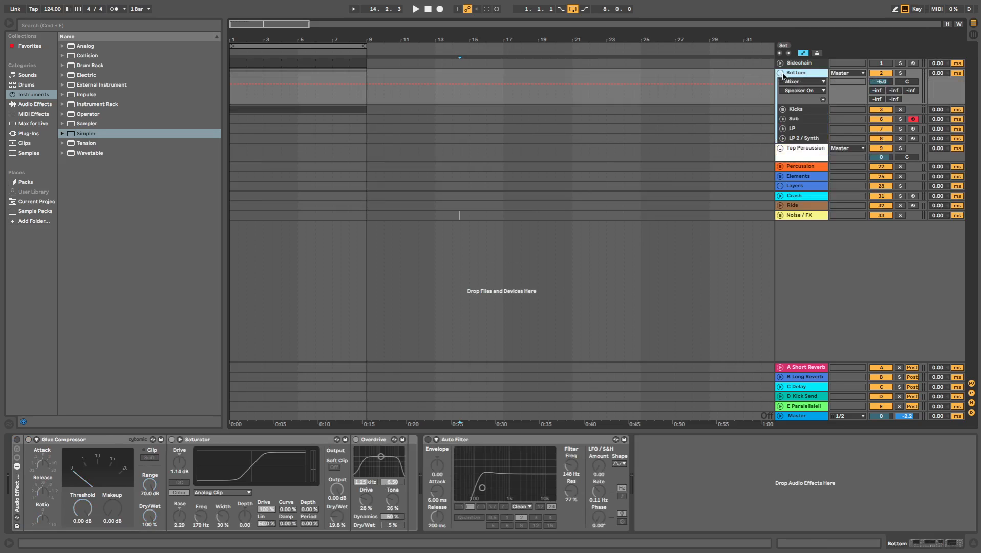
left_click(806, 109)
left_click(803, 119)
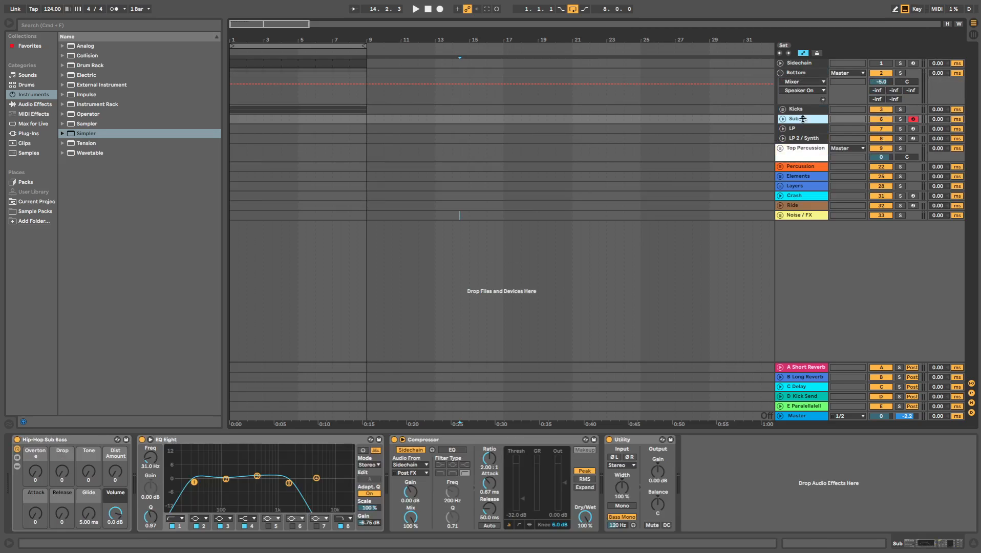
left_click(800, 100)
left_click(797, 131)
left_click(782, 109)
left_click(782, 109)
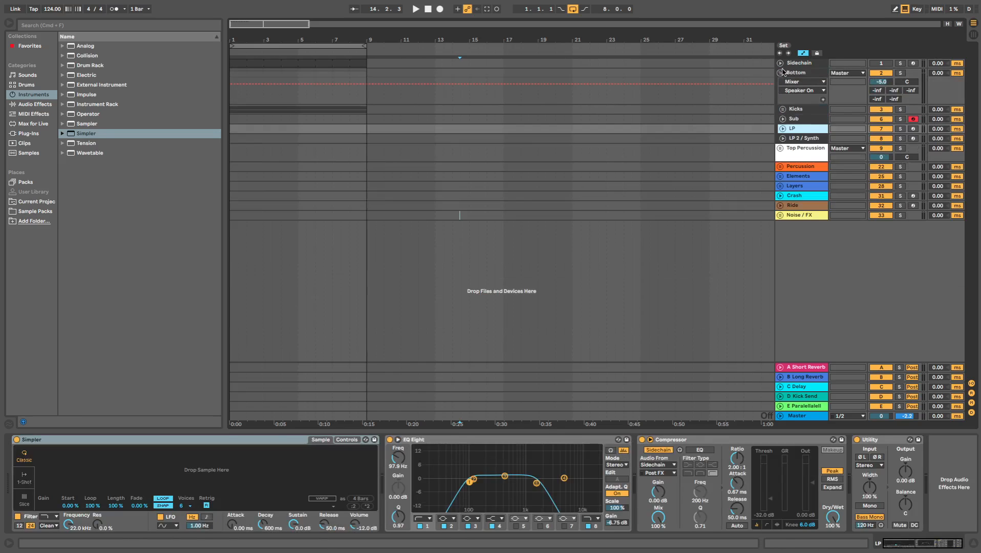
left_click(813, 75)
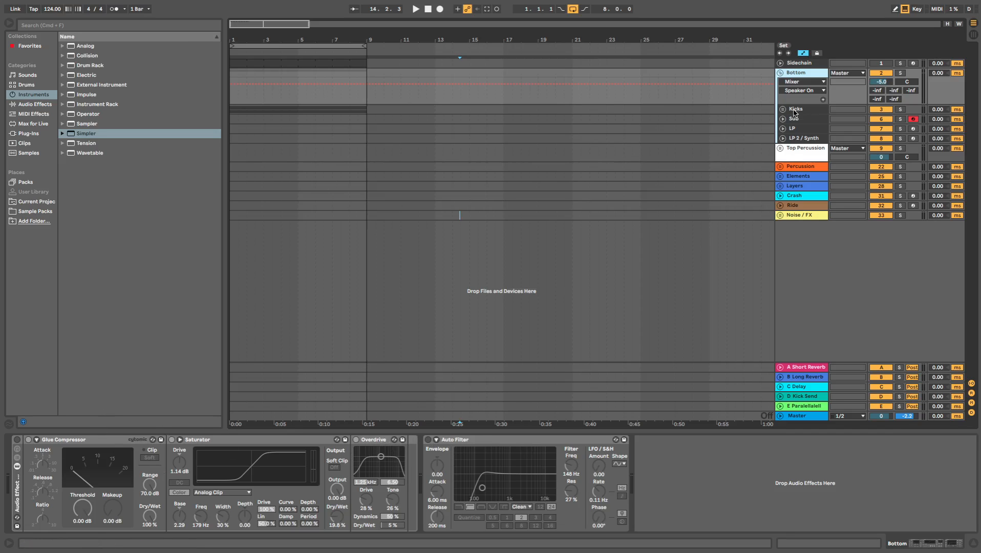
Step: Unfold the Kicks group and add a Simpler instrument in front of the EQ Eight on the Click track
left_click(786, 110)
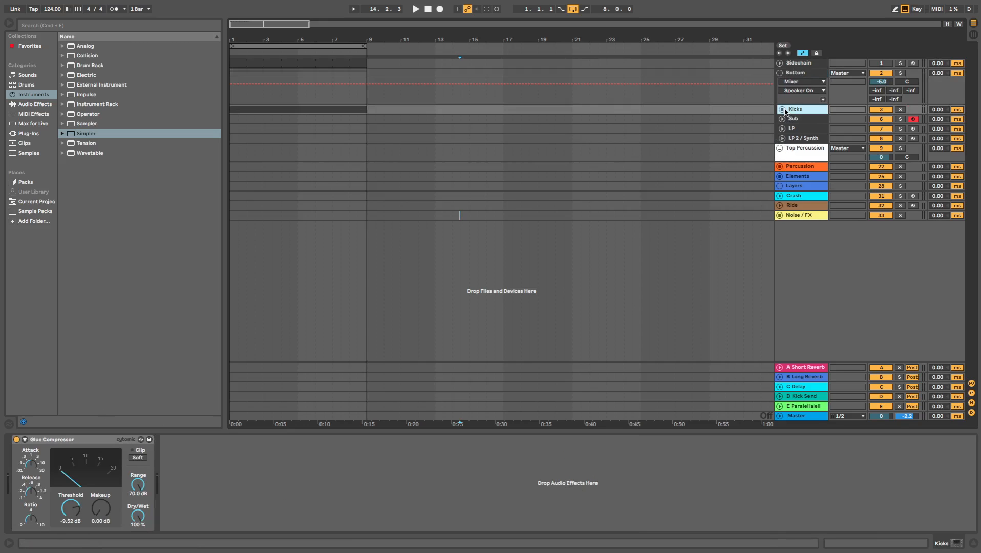
left_click(783, 110)
left_click(809, 146)
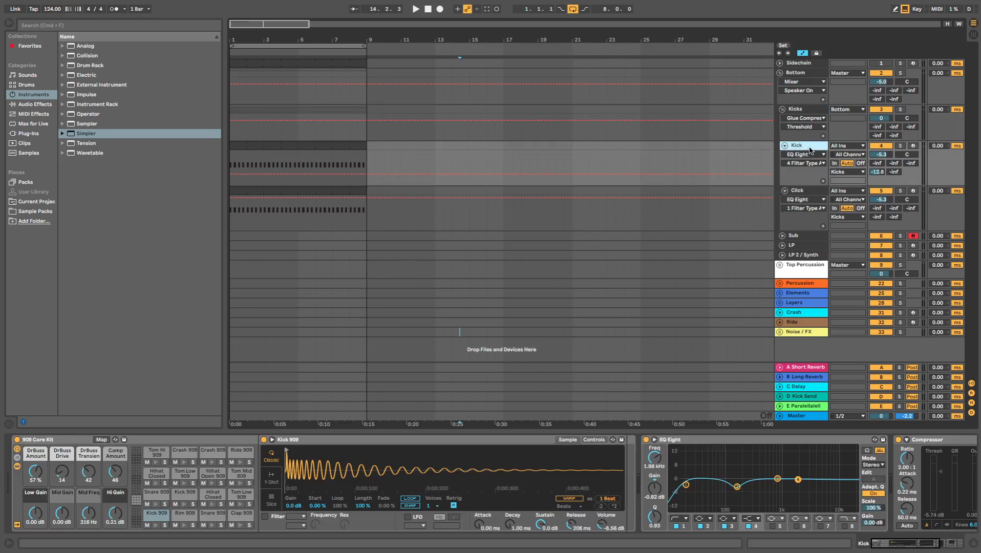
left_click(808, 192)
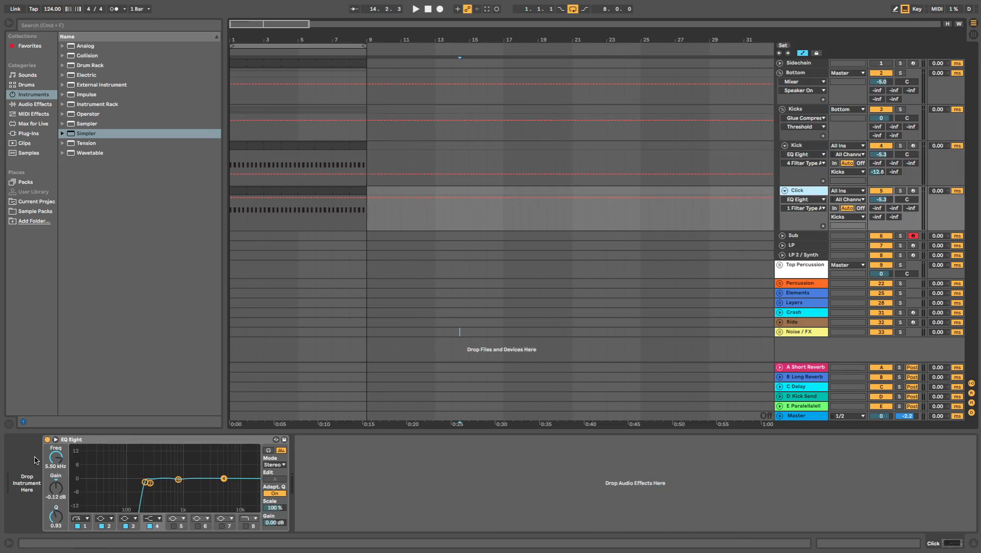
left_click(11, 484)
left_click_drag(87, 134, 312, 429)
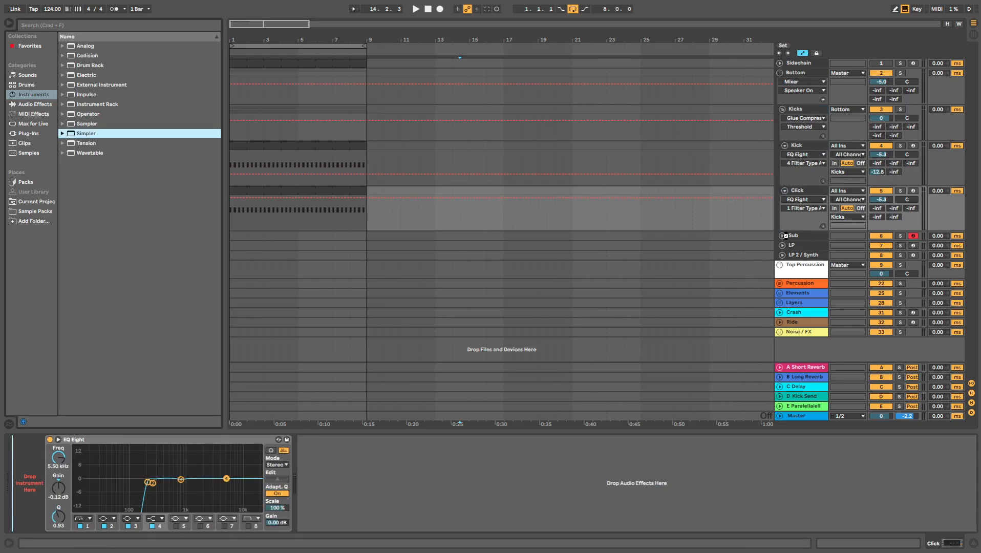
Step: Unfold the Sub and LP tracks and examine the devices on Sub, LP and LP 2 / Synth
left_click(783, 236)
scroll(815, 259, "down", 2)
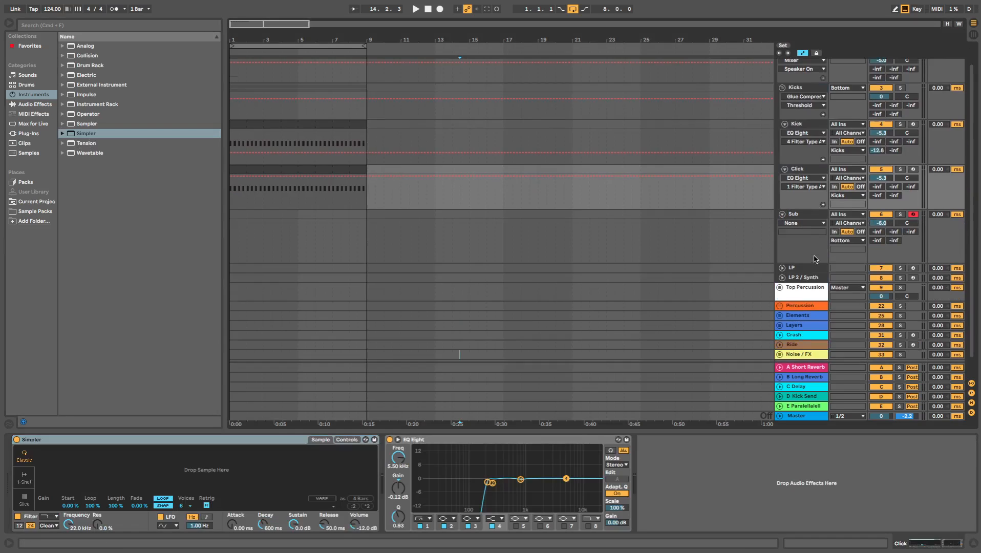
left_click(803, 218)
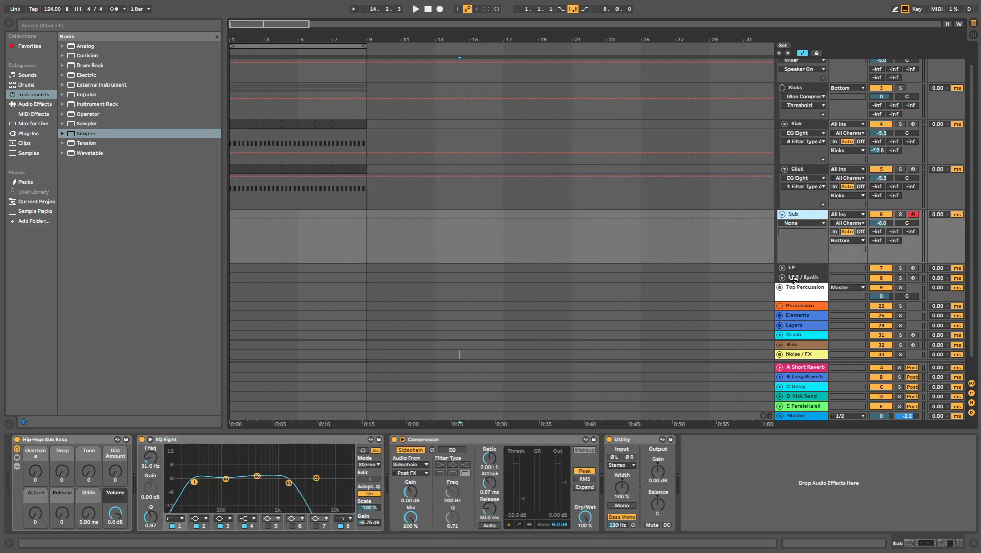
left_click(781, 268)
left_click(793, 268)
left_click(808, 322)
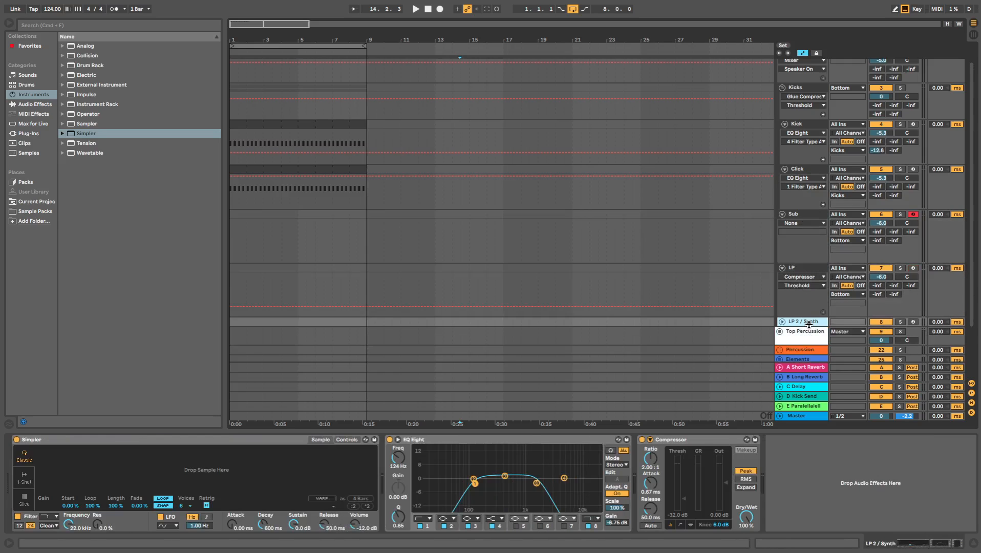
Step: Unfold the Top Percussion group and examine the devices on the group and its hat tracks, plus the tracks inside Claps
scroll(804, 320, "down", 6)
left_click(779, 266)
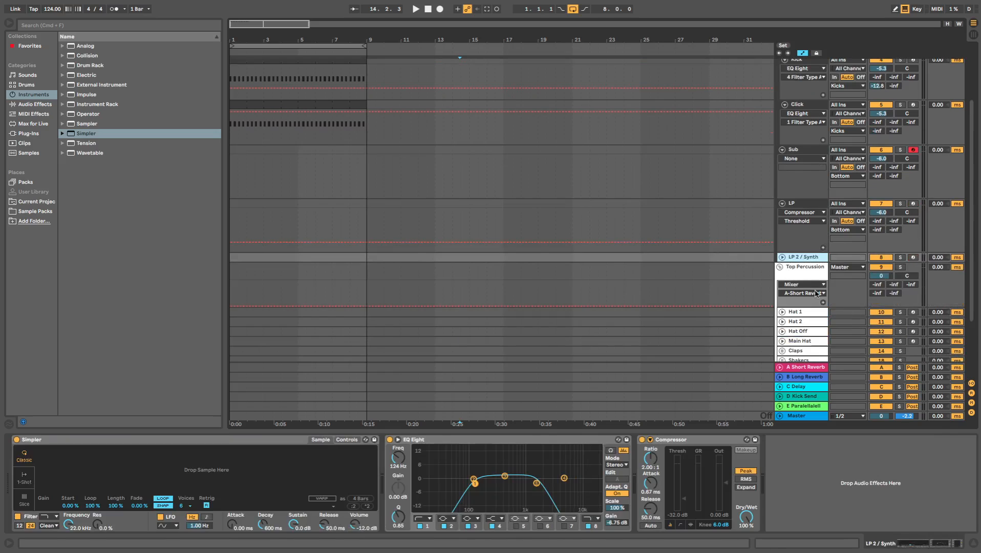
scroll(800, 257, "down", 7)
left_click(798, 237)
left_click(800, 195)
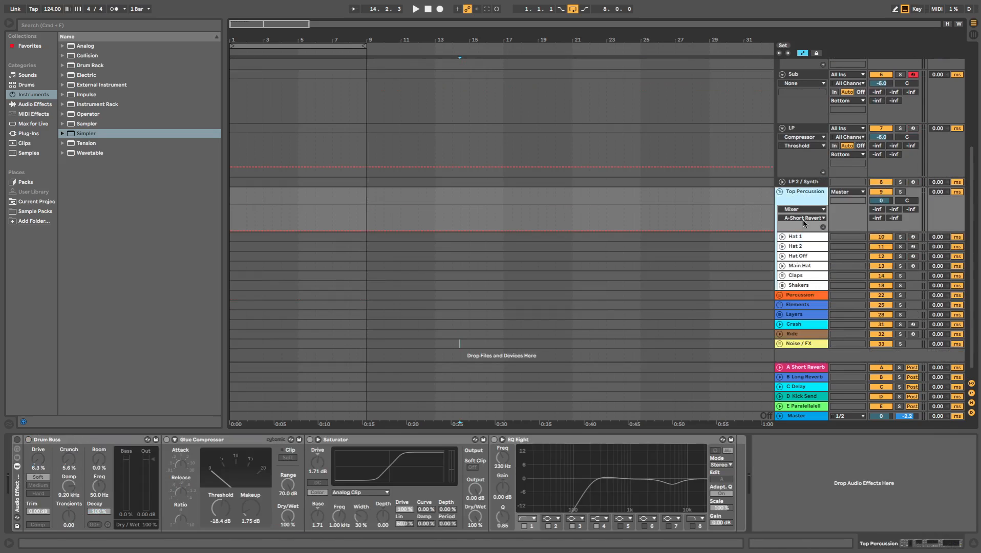
left_click(792, 238)
left_click(797, 256)
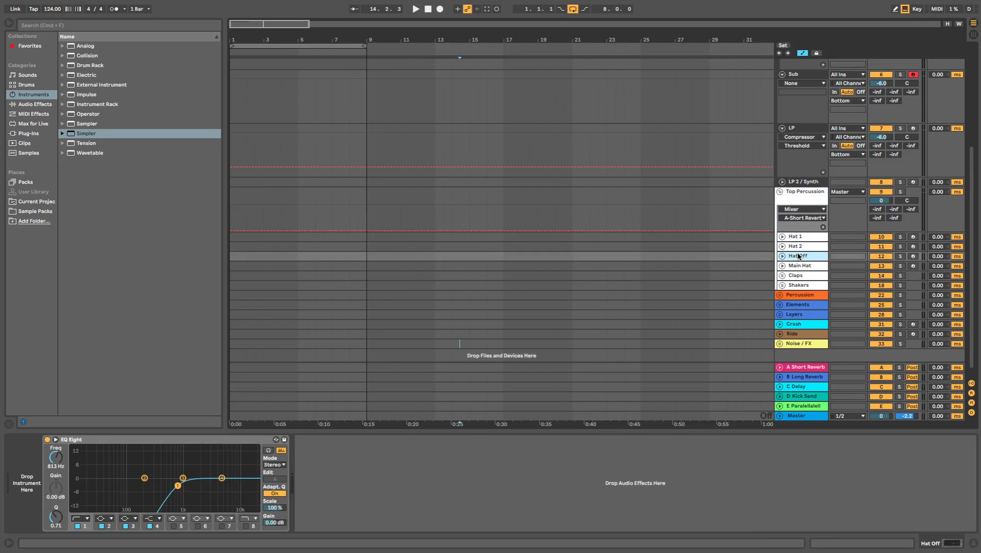
left_click(799, 267)
left_click(783, 277)
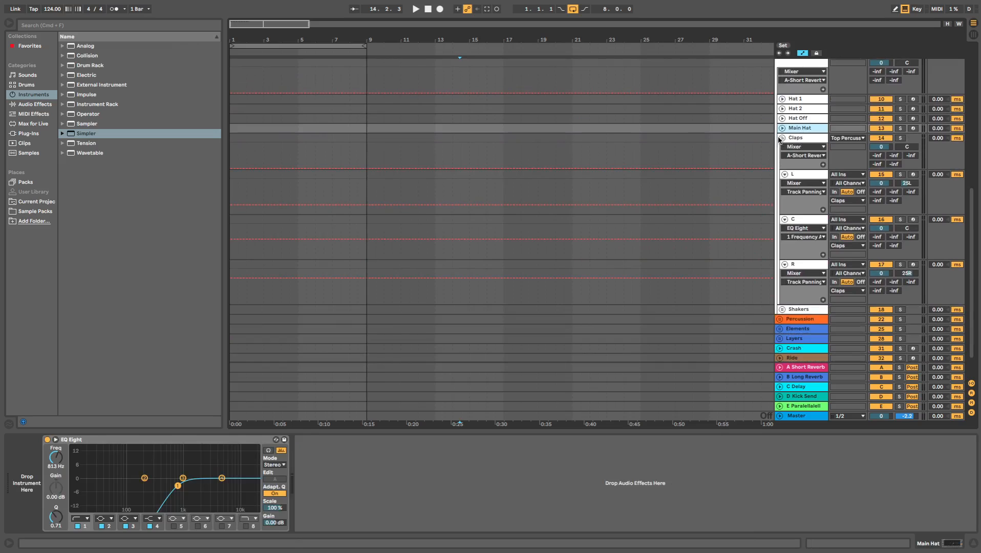
left_click(782, 138)
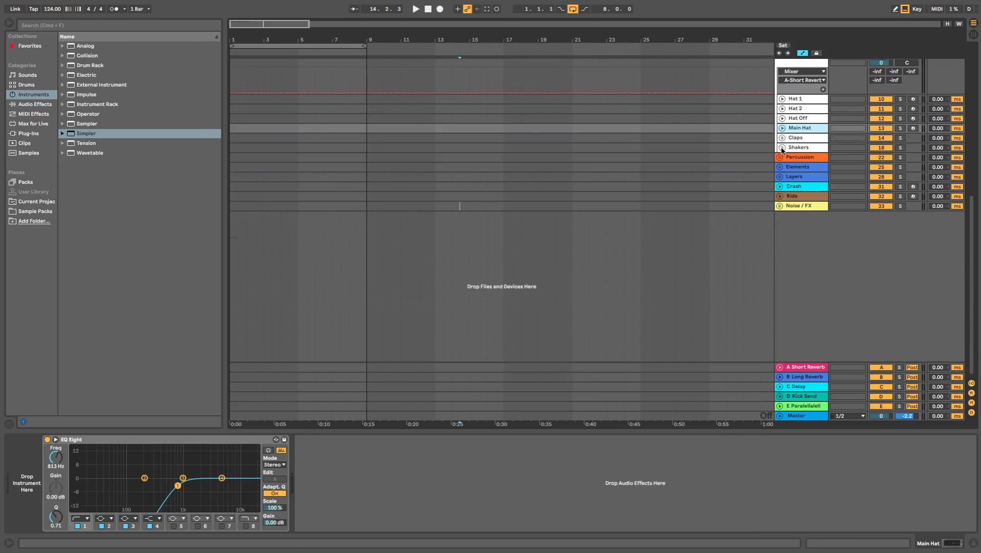
Step: Add a Glue Compressor to the Shakers group with its threshold at -13.3 dB, and fold the group again
left_click(781, 149)
left_click(791, 150)
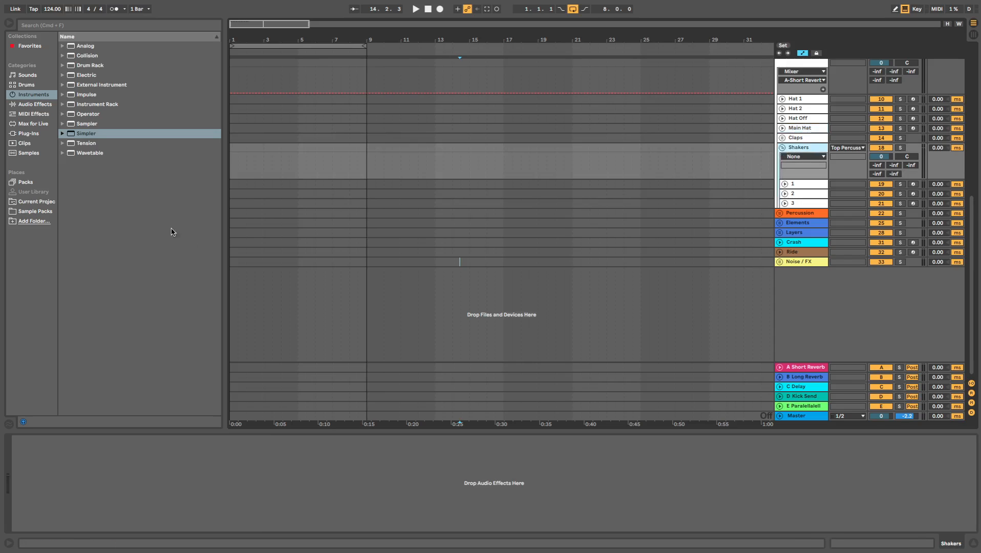
left_click(24, 105)
scroll(95, 229, "down", 1)
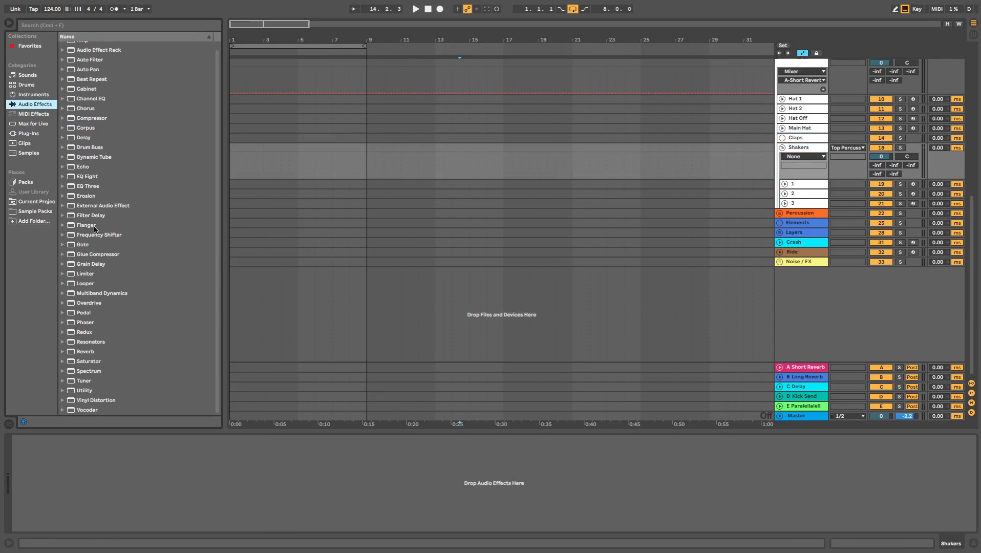
scroll(95, 255, "up", 1)
left_click(96, 257)
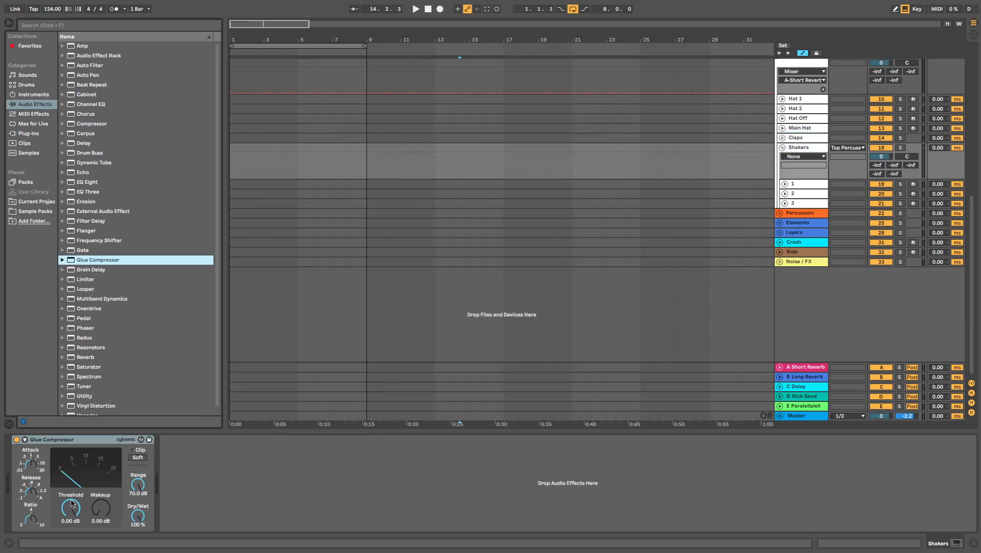
left_click_drag(70, 509, 70, 524)
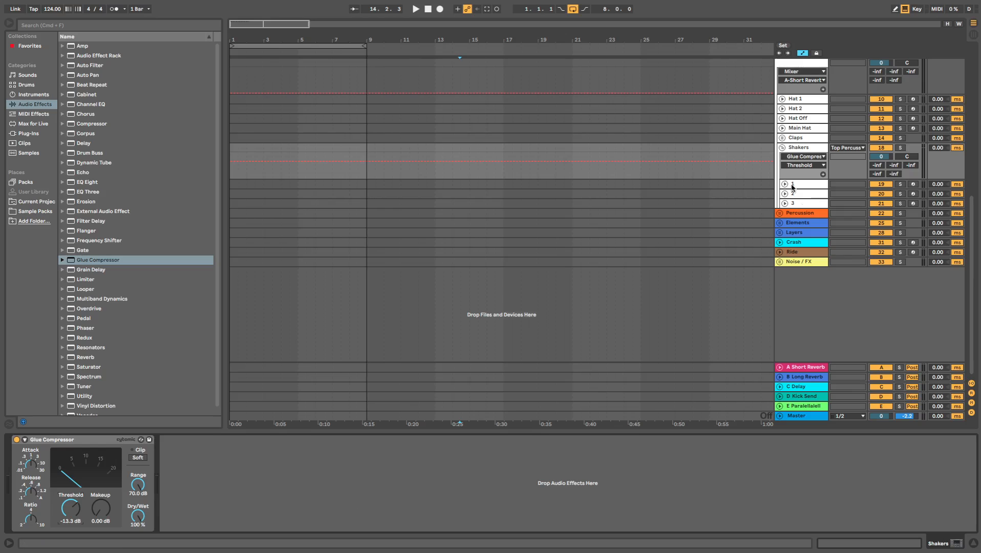
left_click(782, 148)
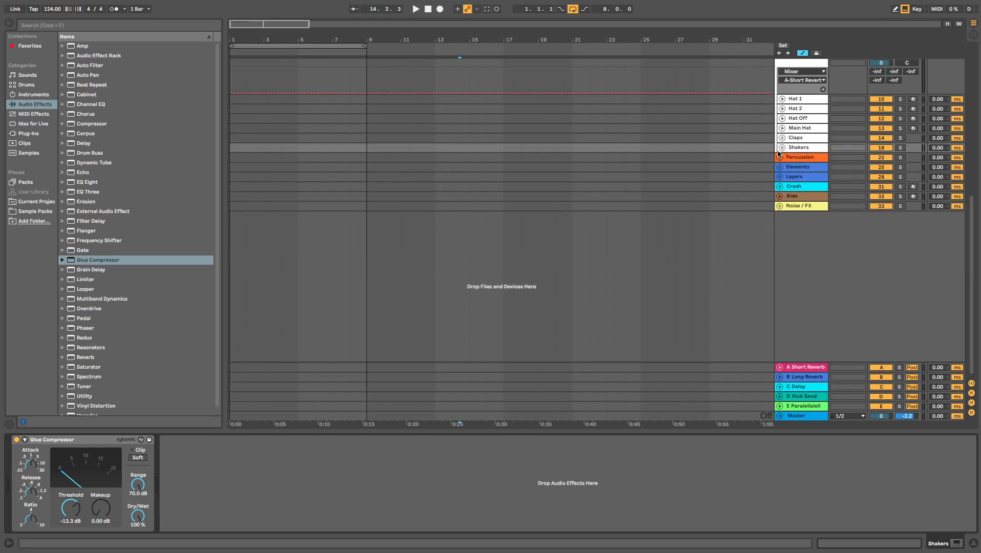
Step: Check the tracks inside the Percussion and Elements groups, and return the playhead to the start of the arrangement
left_click(781, 157)
left_click(781, 157)
left_click(781, 157)
left_click(781, 157)
left_click(779, 168)
left_click(779, 167)
left_click(780, 167)
left_click(779, 167)
left_click(428, 9)
Step: Save the current set as the default set in the File/Folder preferences, overwriting the existing default, and close the preferences
mouse_move(115, 4)
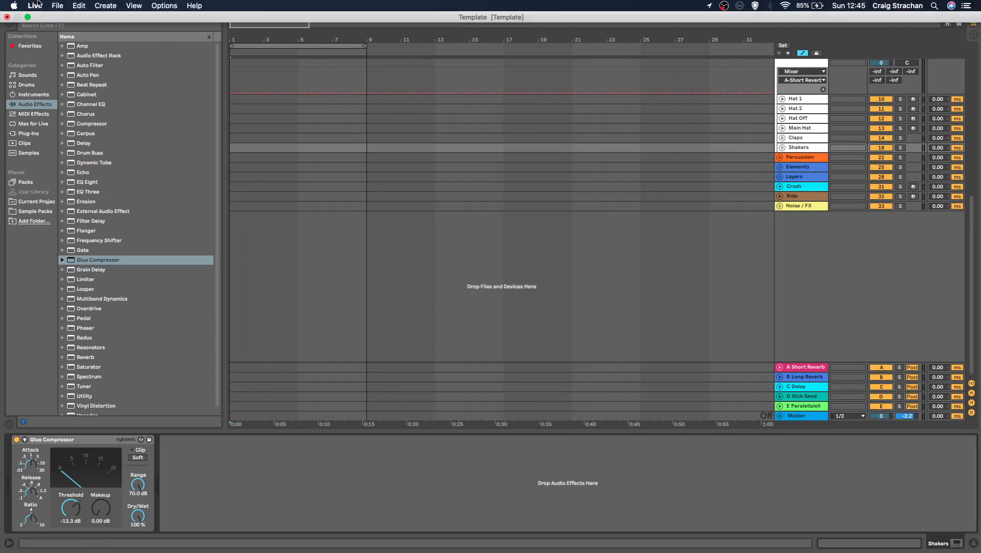
left_click(56, 5)
mouse_move(35, 4)
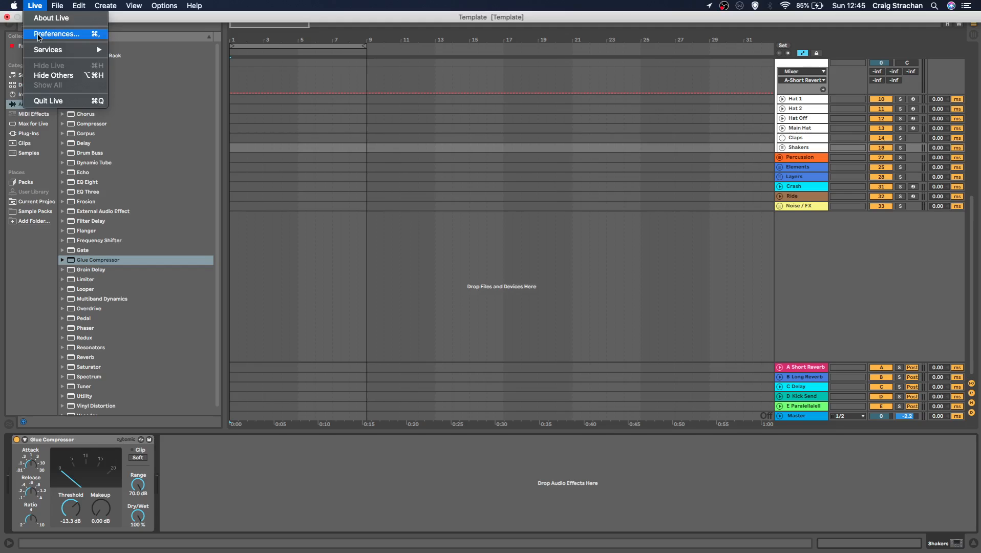
left_click(39, 34)
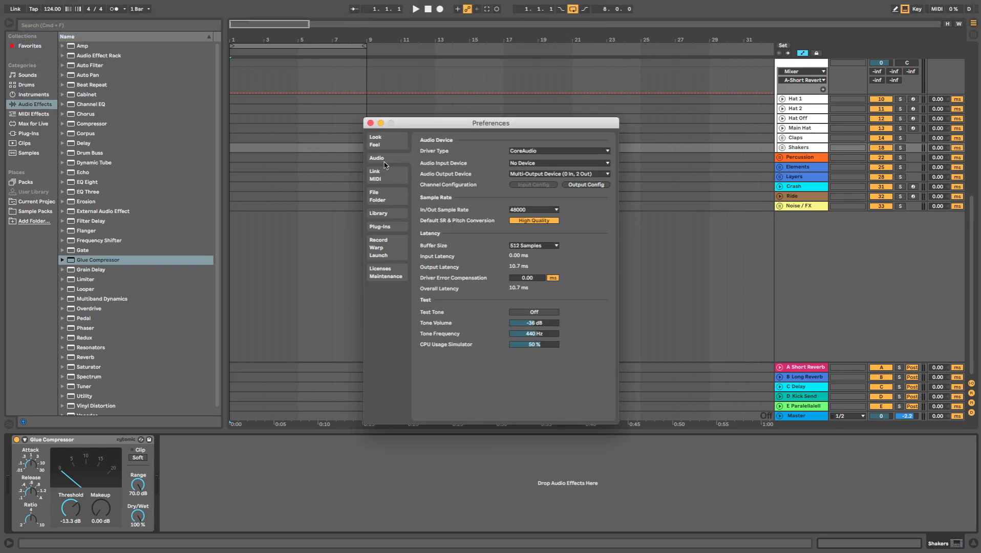
left_click(384, 196)
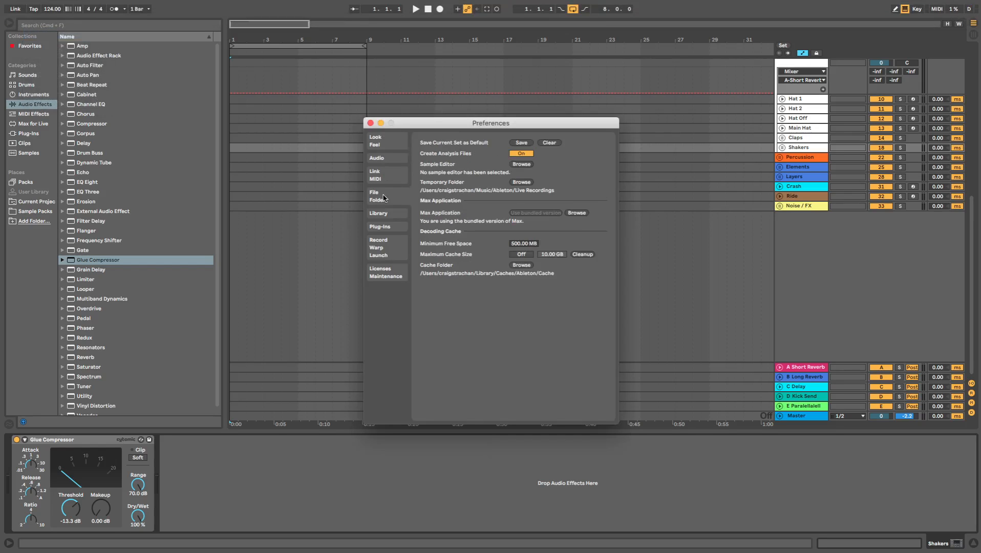
left_click(514, 145)
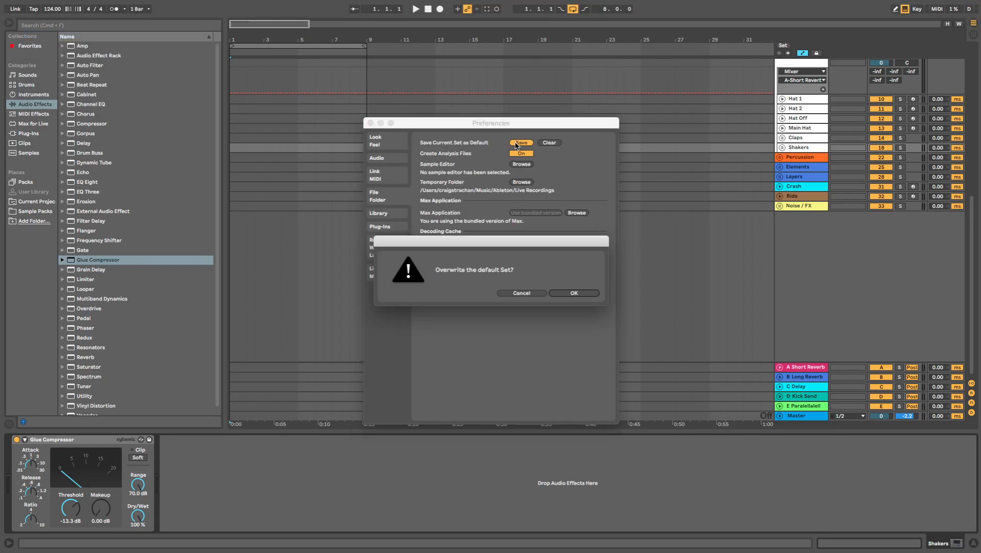
left_click(573, 294)
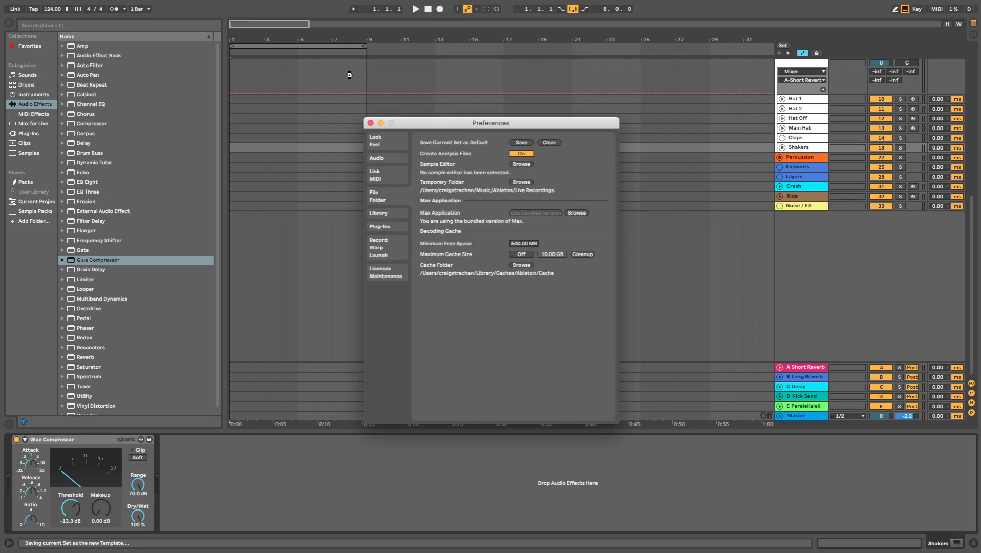
left_click(370, 123)
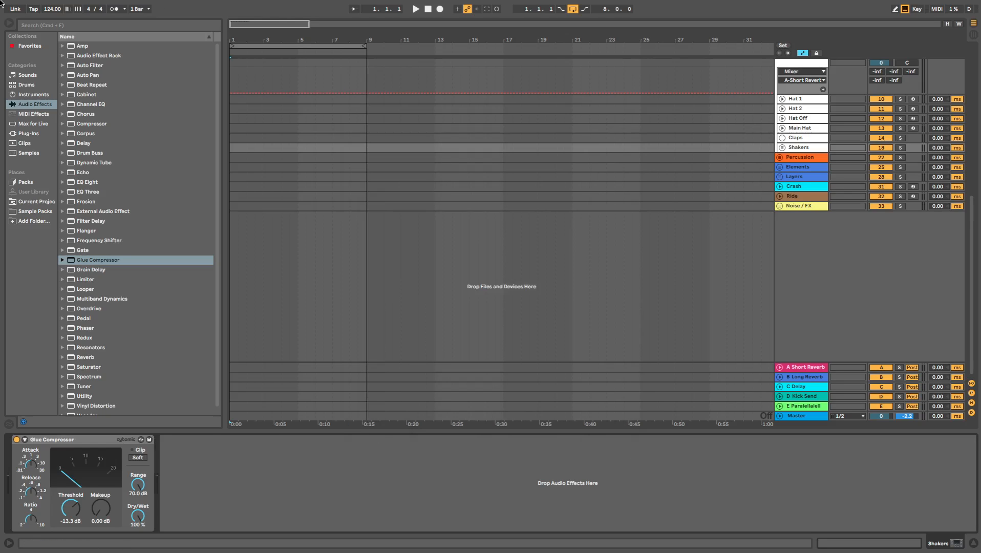
Step: Create a new Live Set from the default without saving the changes to Template
left_click(66, 4)
left_click(77, 19)
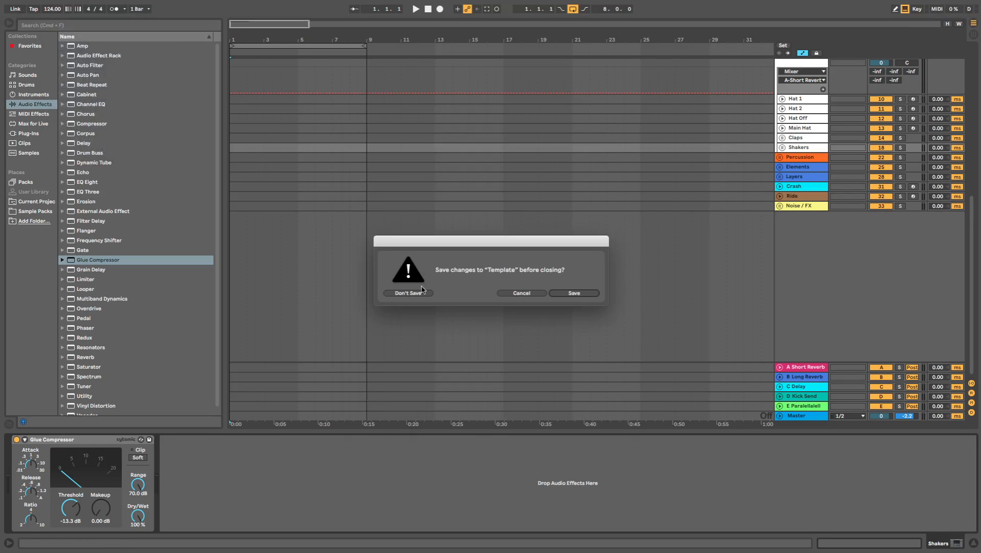
left_click(416, 292)
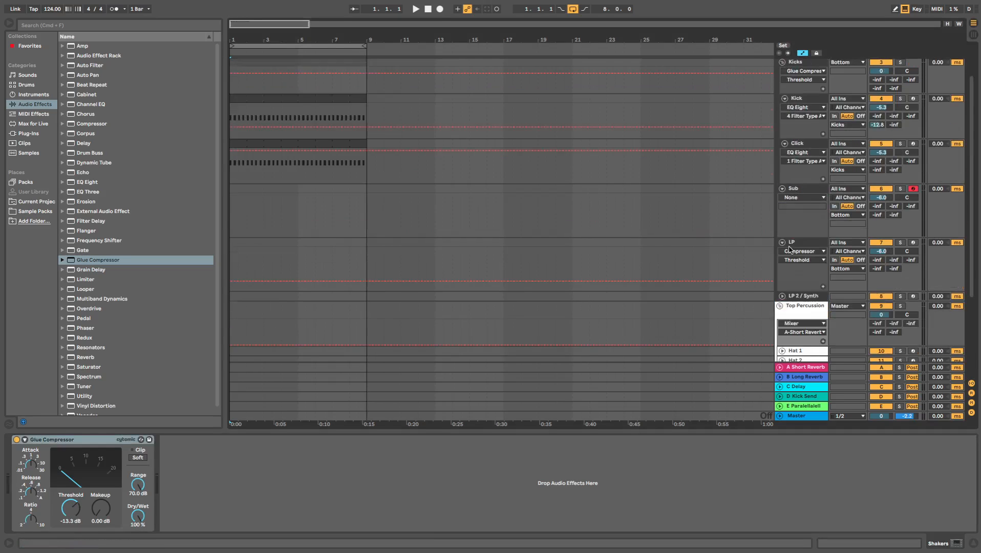
Step: Fold the Kicks group, the Sub and LP tracks, and the Bottom group in the new set
left_click(782, 109)
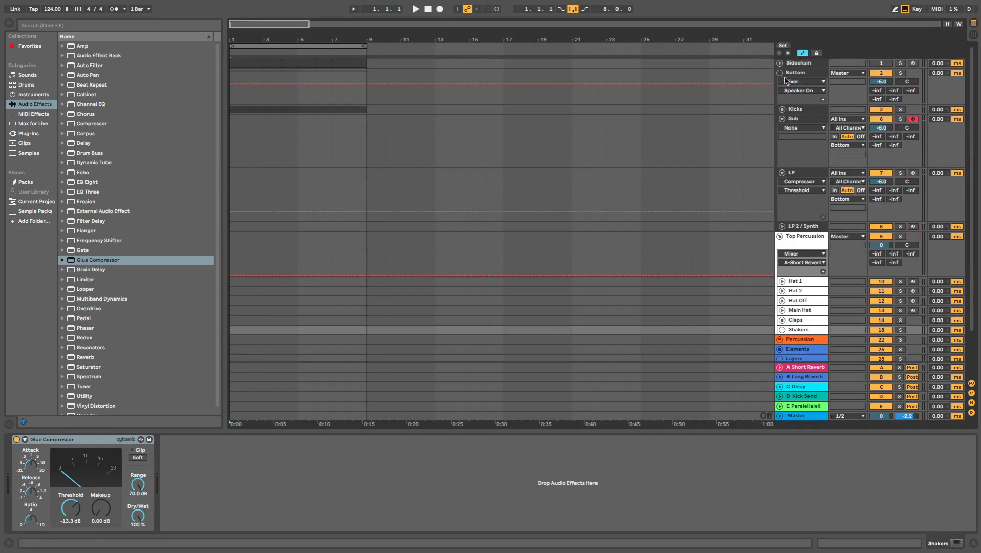
left_click(781, 118)
left_click(781, 128)
left_click(780, 73)
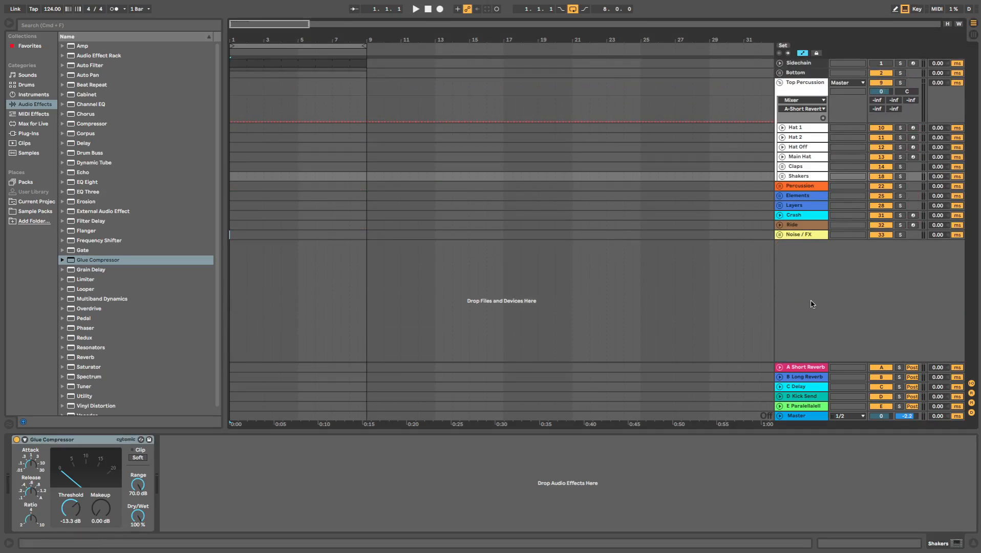
Step: Review the devices on return tracks A through E and on the Master track
left_click(796, 369)
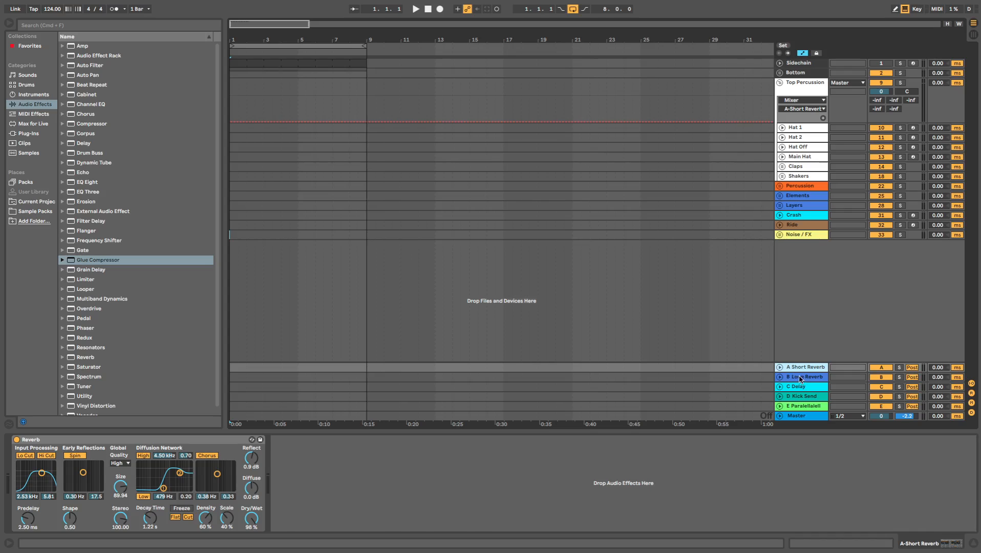
left_click(801, 379)
left_click(801, 389)
left_click(803, 398)
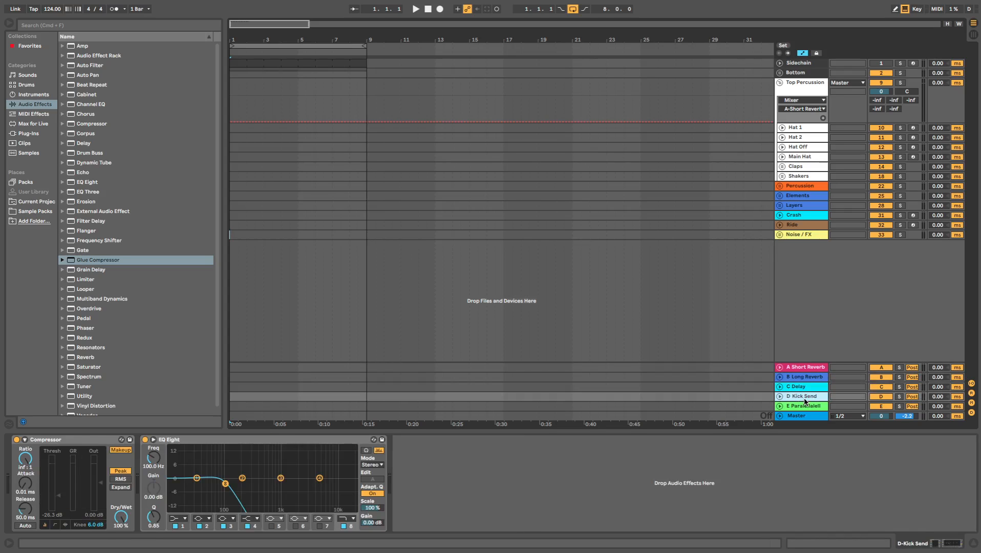
left_click(807, 408)
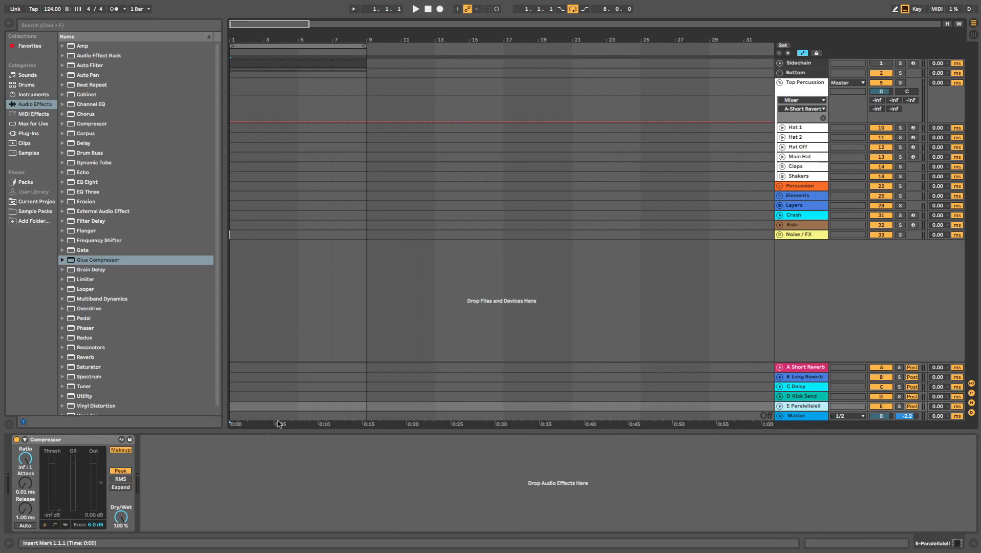
left_click(807, 418)
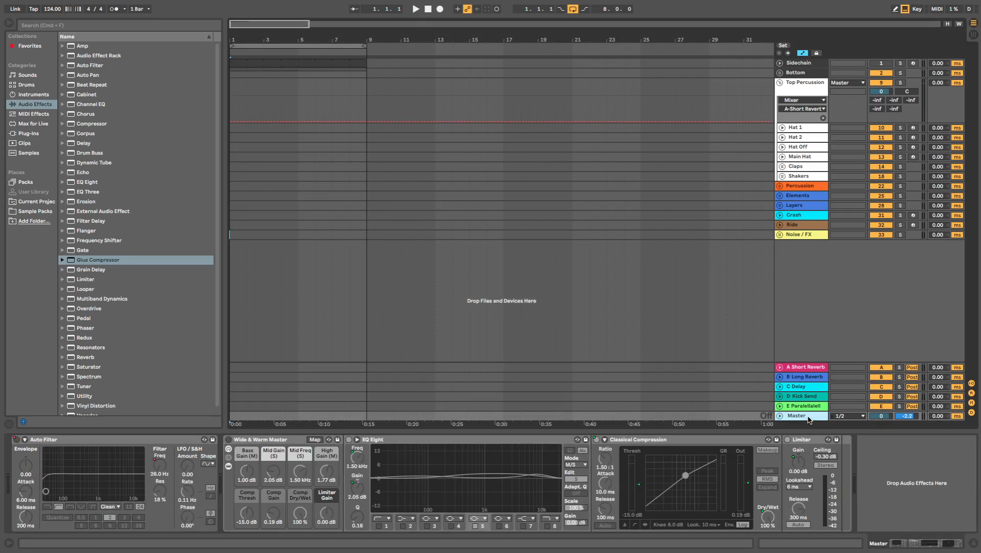
Step: Hide the device view, fold the Top Percussion group, and unfold the Bottom group and its Kicks subgroup
left_click_drag(610, 430, 632, 548)
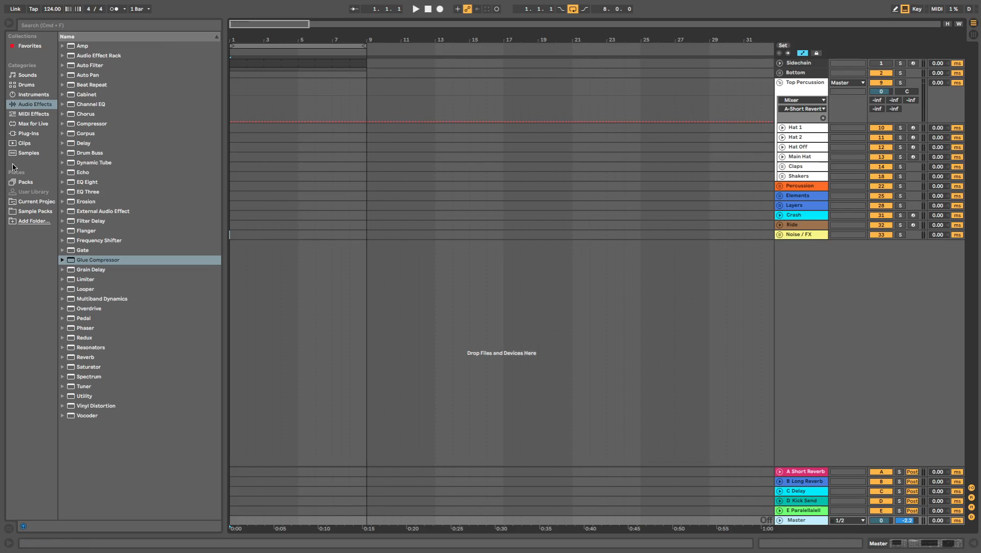
left_click(779, 83)
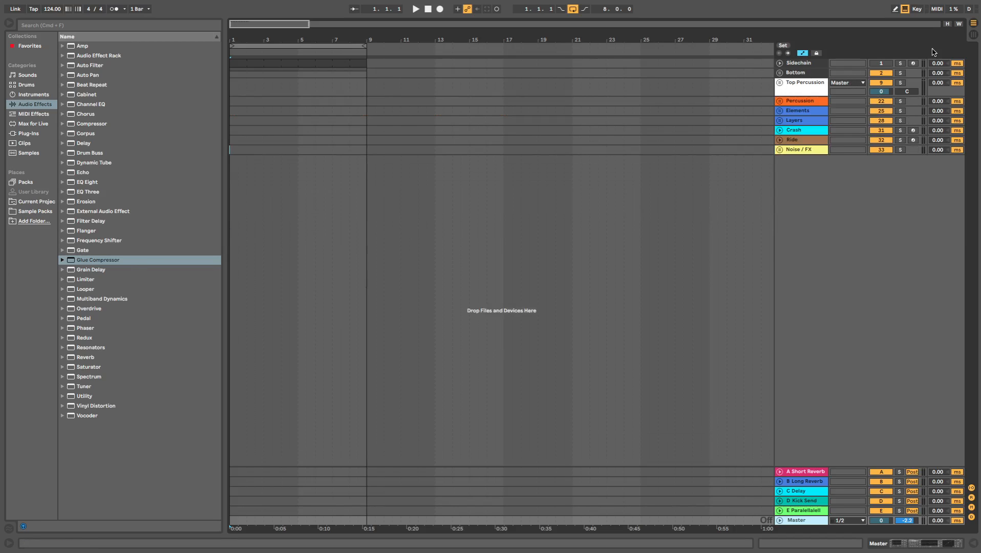
left_click(780, 72)
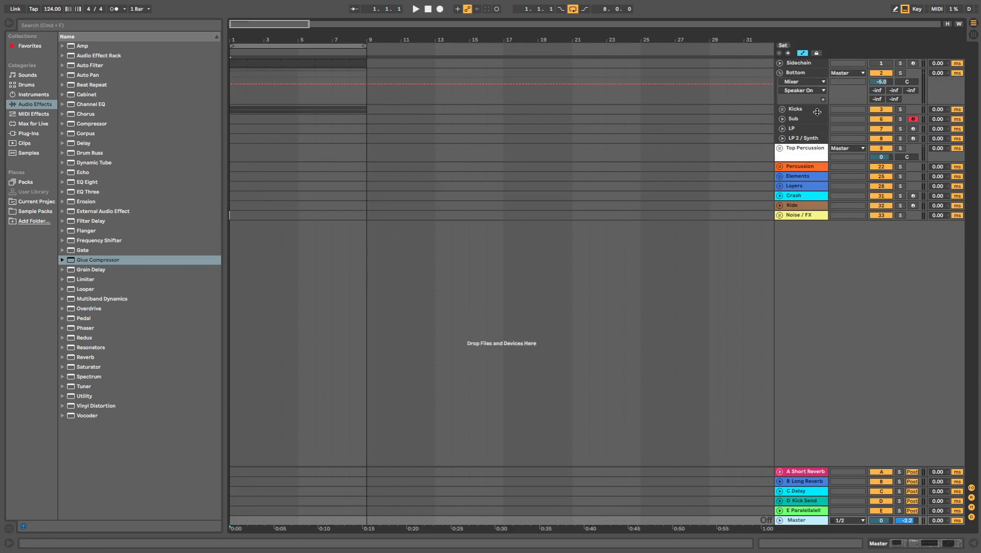
left_click(817, 112)
left_click(782, 109)
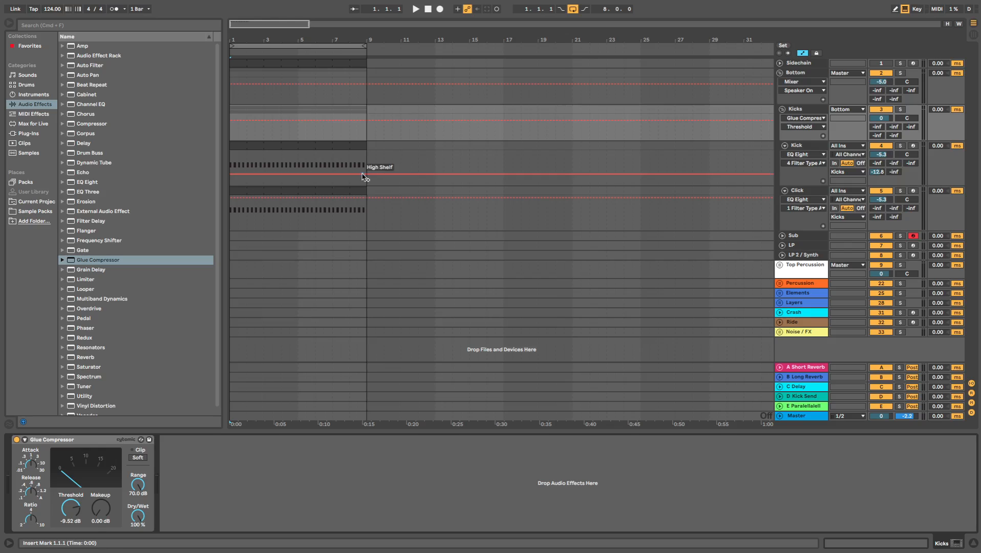
Step: Solo the Kick track, open its MIDI clip, and listen to it
key("space")
key("space")
left_click(899, 146)
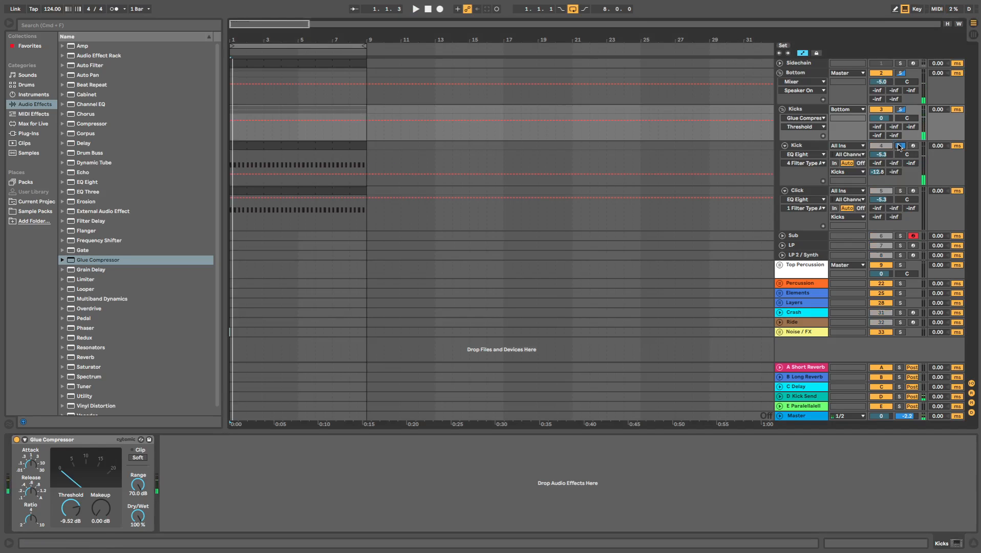
double_click(273, 148)
key("space")
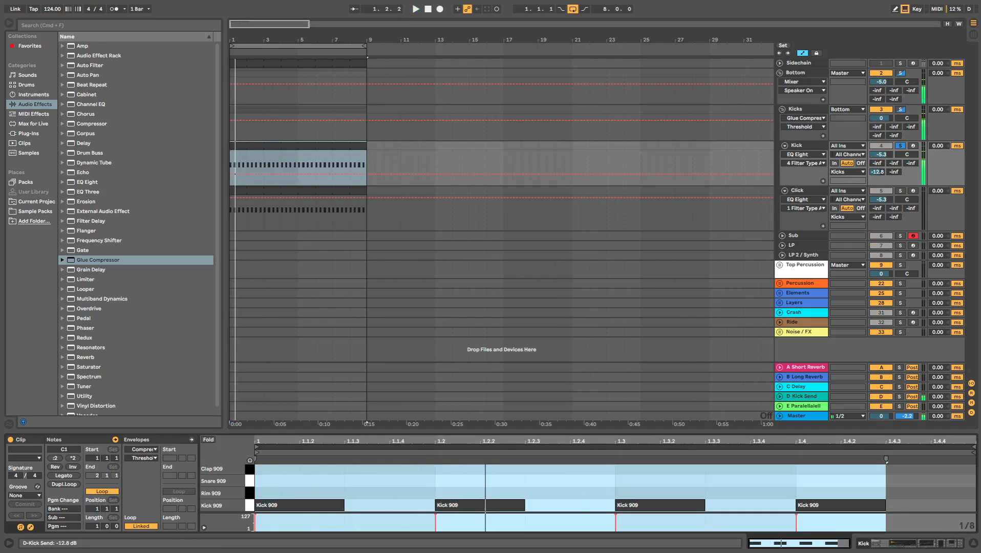
Step: Examine the Compressor and EQ Eight on the D Kick Send return during playback, trying a lower Kick send level and undoing it
left_click(877, 172)
left_click(804, 396)
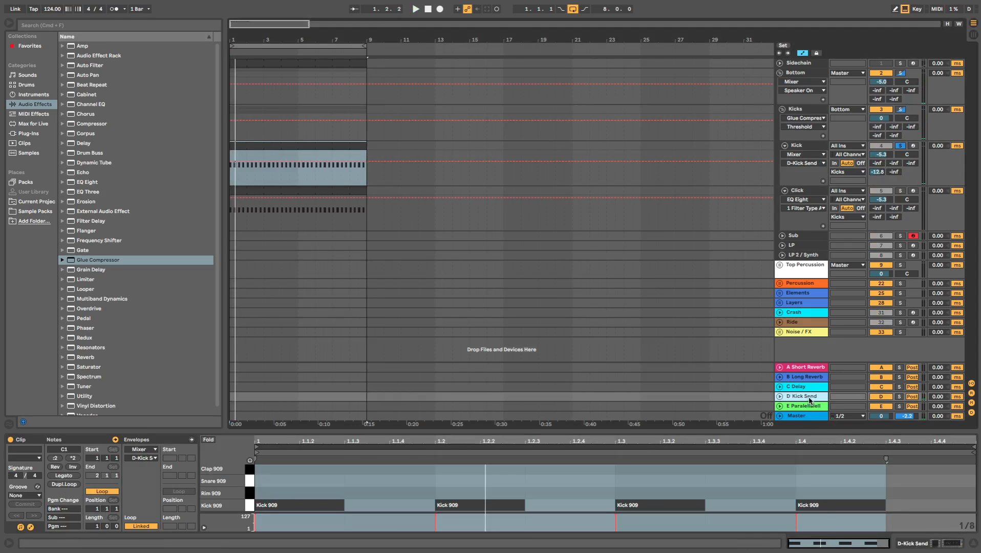
double_click(806, 400)
left_click(83, 440)
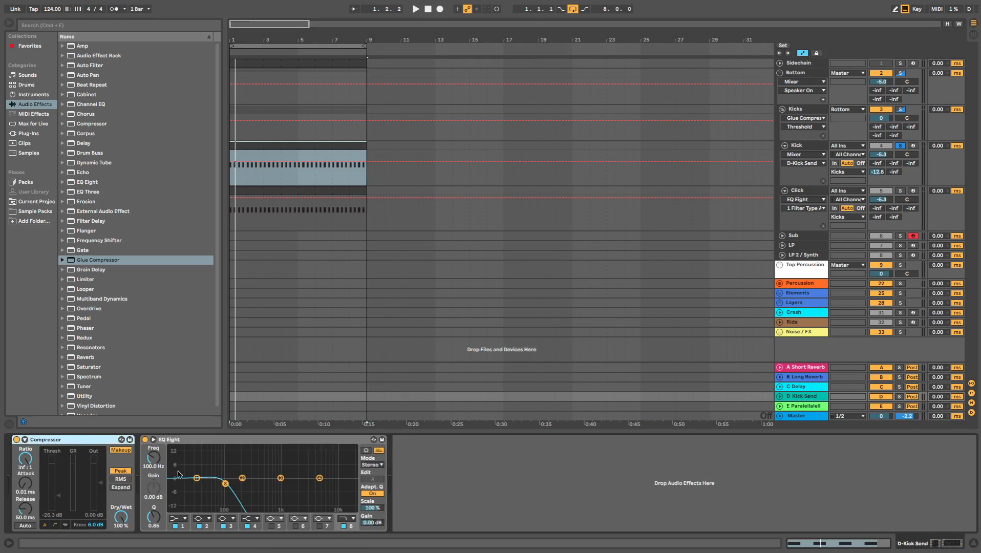
key("space")
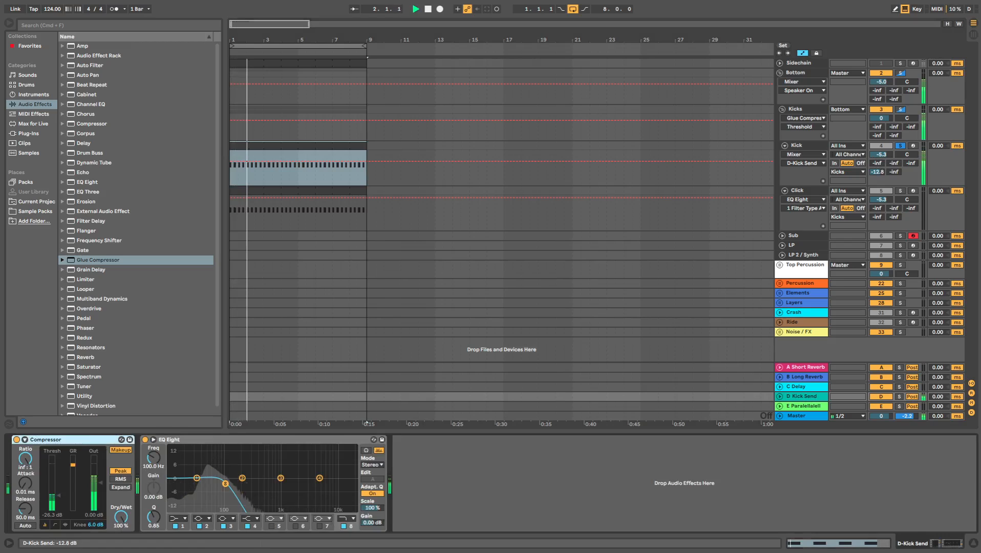
left_click_drag(877, 172, 877, 225)
key("super+z")
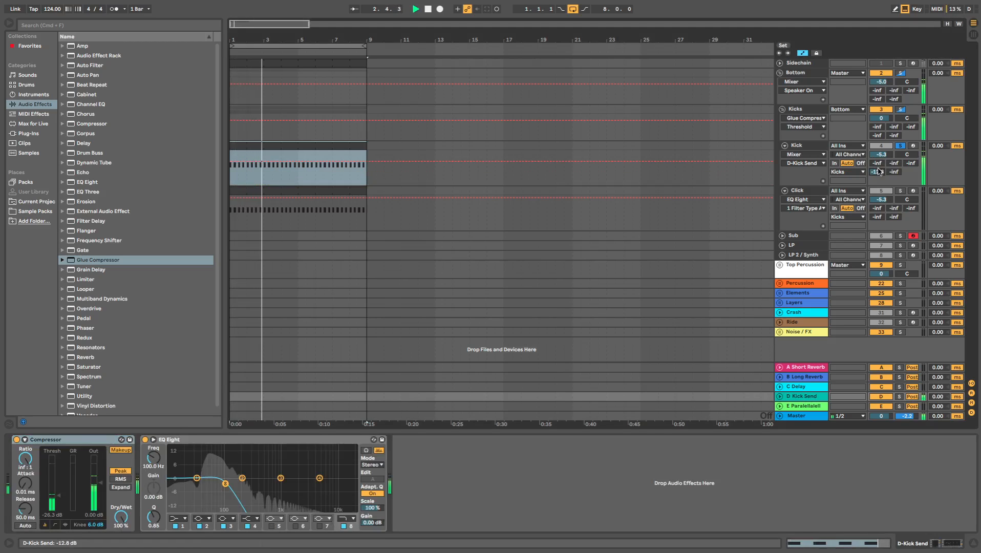
Step: Fold the Kick track, stop playback, and expand the Kick folder under Drum Hits in the drums browser
left_click(784, 145)
key("space")
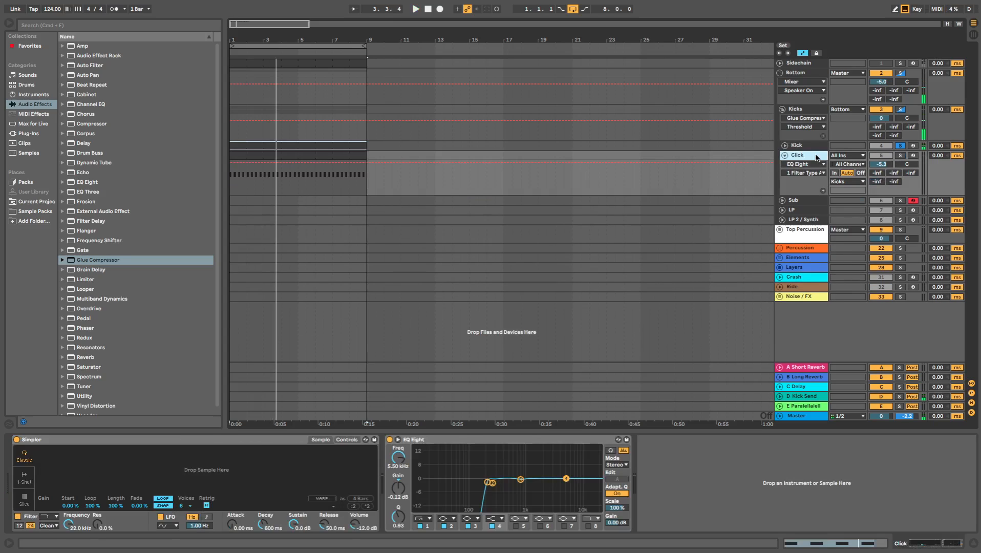
left_click(26, 84)
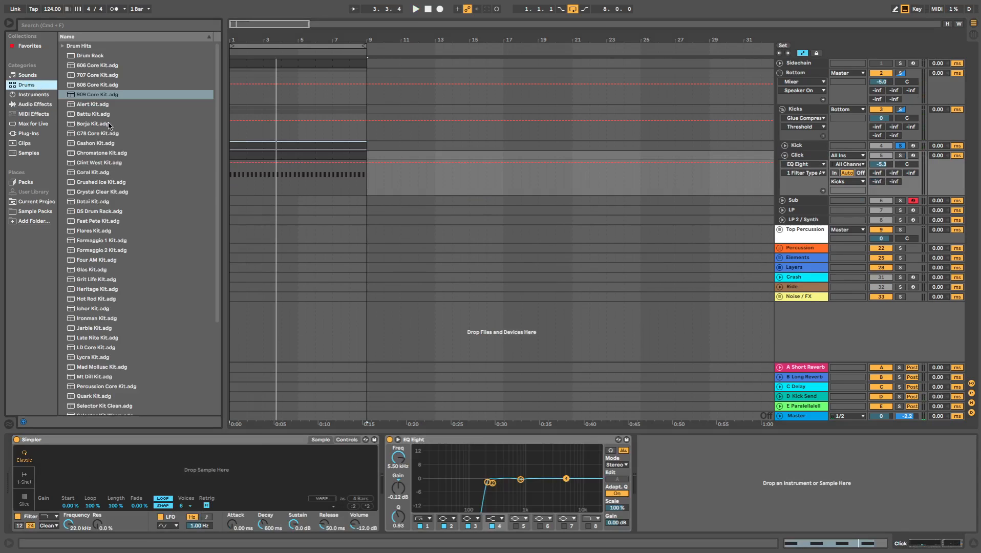
left_click(63, 47)
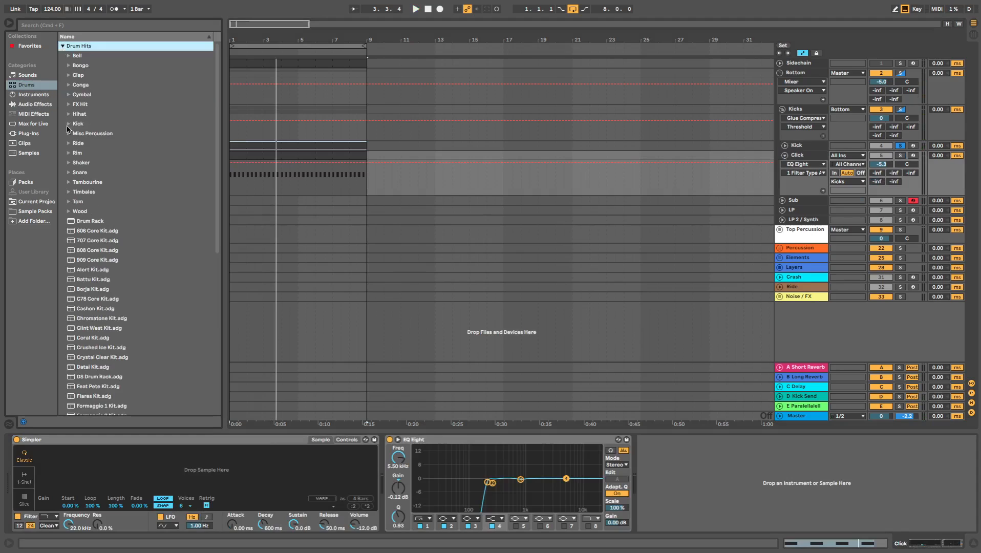
left_click(68, 124)
Step: Preview several kick samples in the Kick folder as candidates for the Click track
scroll(95, 230, "down", 10)
left_click(98, 303)
scroll(110, 298, "down", 10)
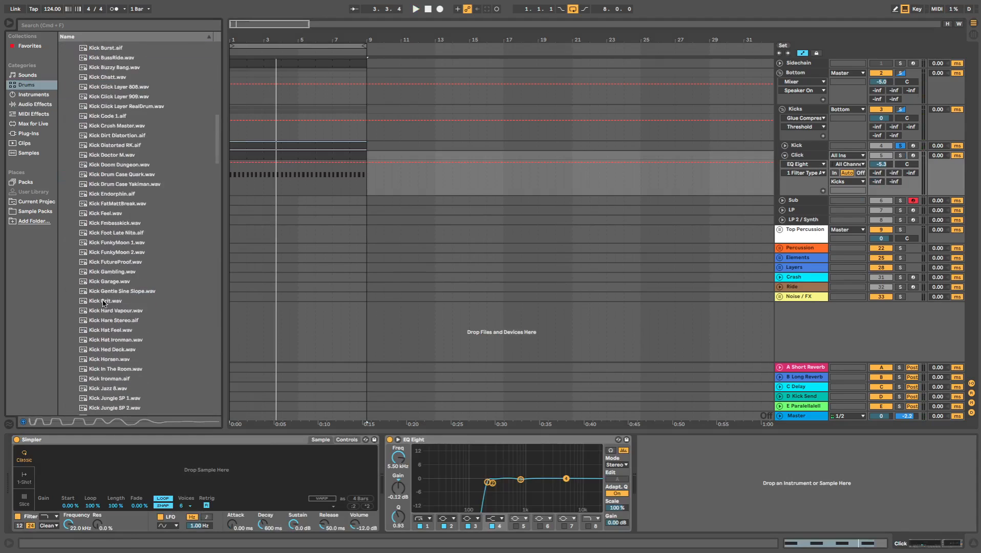
left_click(110, 354)
scroll(111, 353, "down", 2)
left_click(114, 334)
scroll(115, 336, "down", 3)
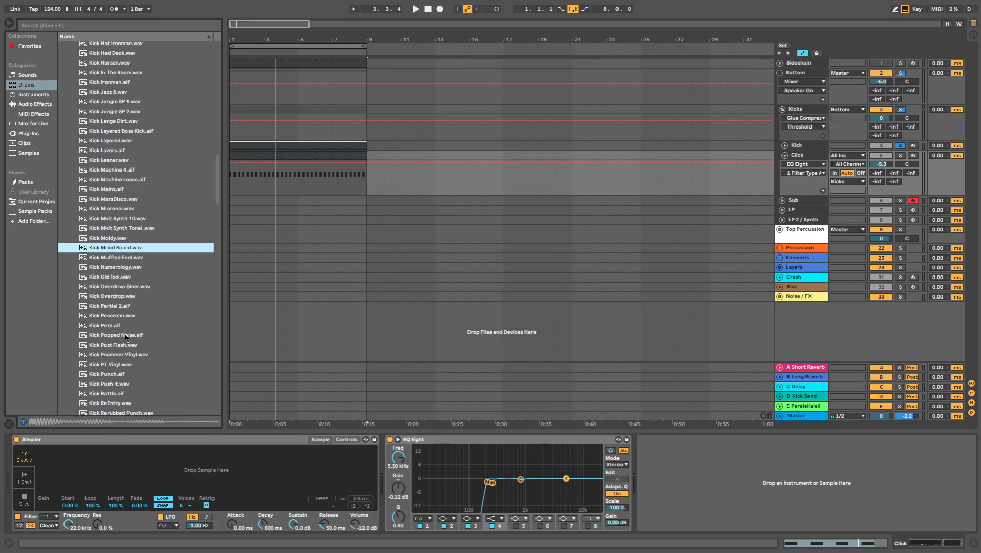
Step: Try Kick Overdrop.wav in the Click track's Simpler, and audition it with and without solo
left_click(124, 296)
scroll(137, 317, "down", 2)
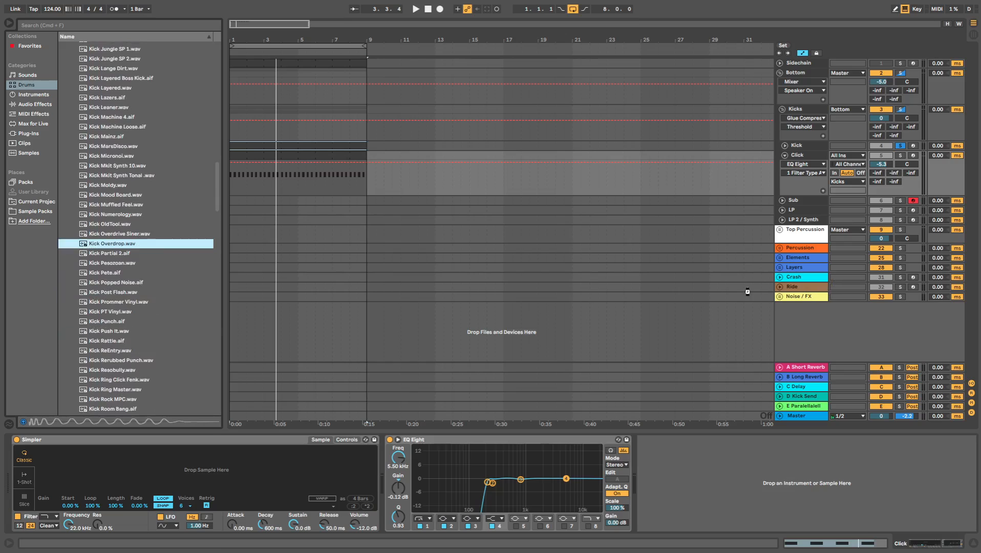
key("Return")
key("space")
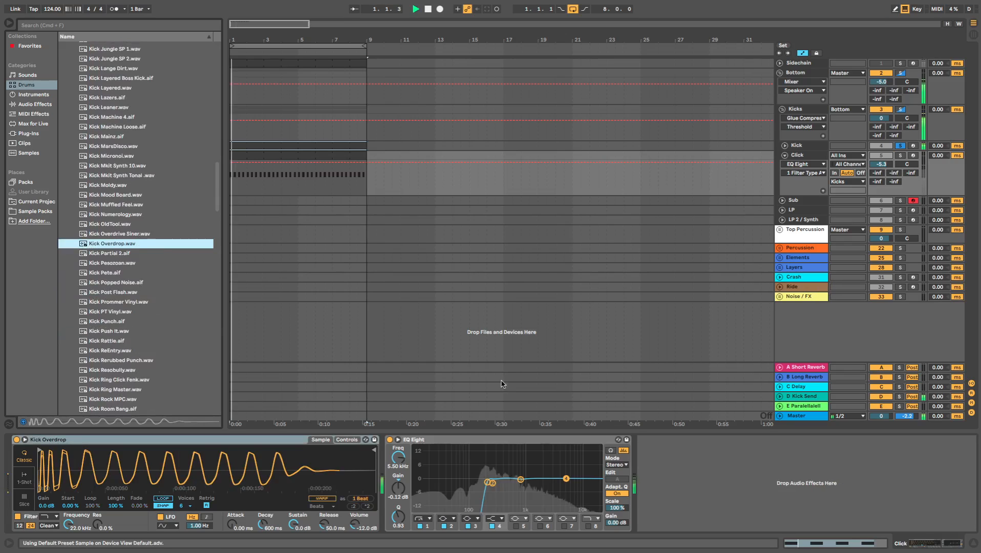
left_click(900, 155)
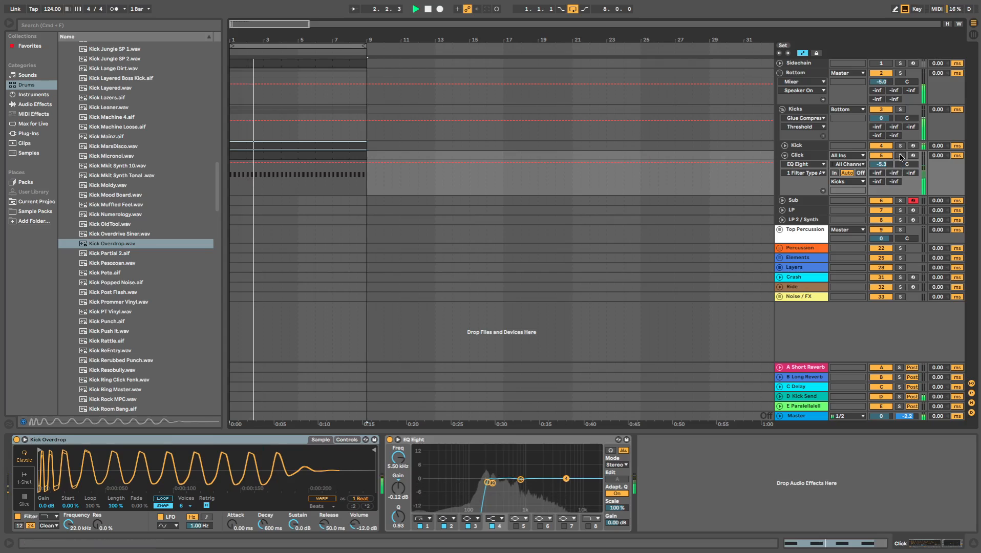
left_click(900, 156)
key("space")
Step: Preview the kick samples from Kick Pete.aif through Kick Rattle.aif to compare click sounds
left_click(155, 273)
key("Down")
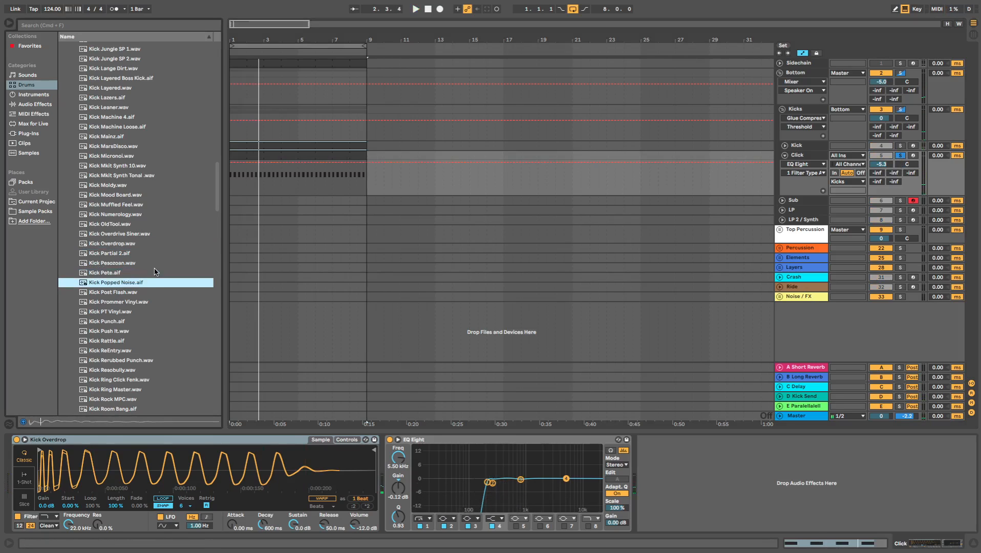
key("Down")
key("Down")
key("Down")
key("Up")
key("Up")
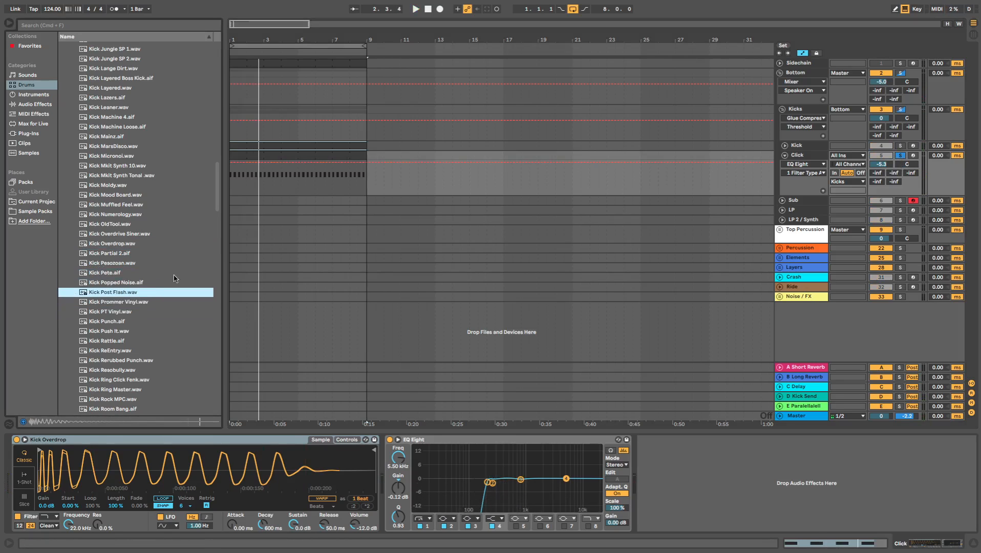
key("Down")
key("Down")
key("Down")
key("Down")
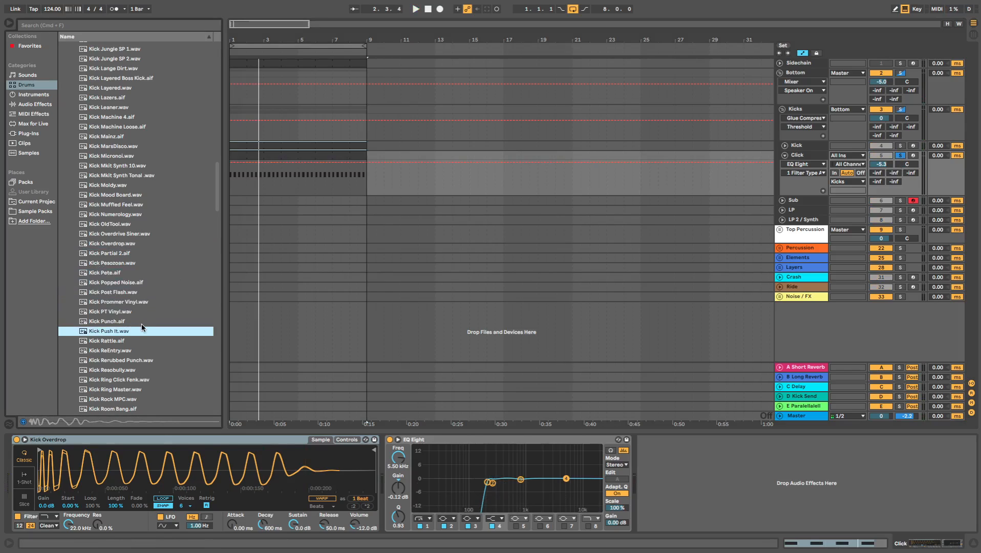
key("Down")
key("Down")
key("Up")
key("Up")
key("Down")
key("Up")
Step: Load Kick Punch.aif into the Click track's Simpler and set the amplitude envelope's release to 60 ms
left_click(130, 322)
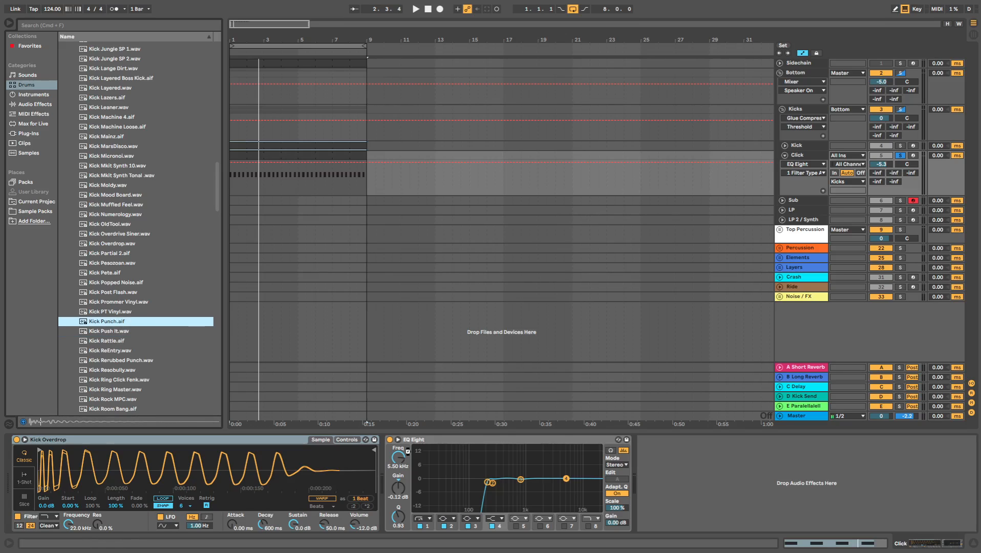
key("Return")
key("space")
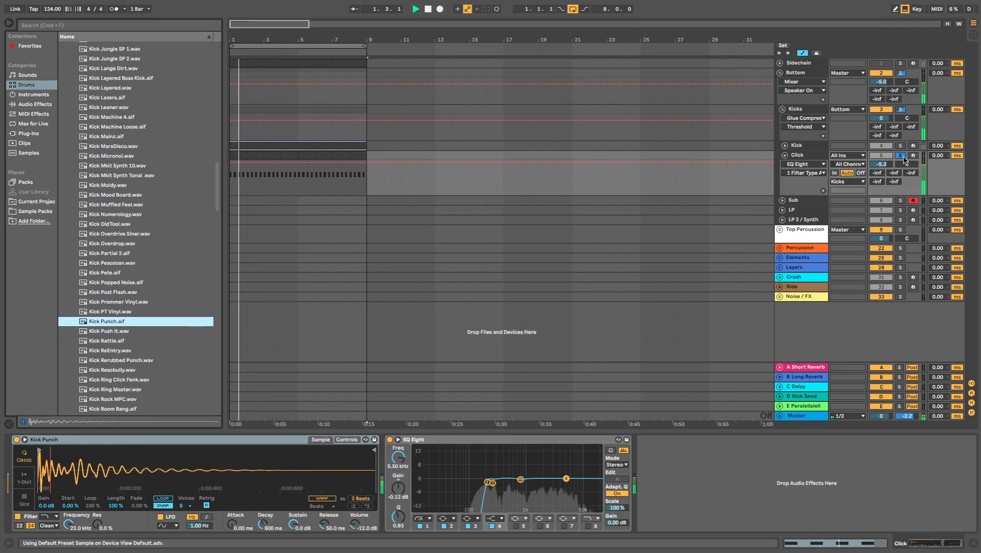
left_click(347, 440)
left_click_drag(336, 485, 374, 485)
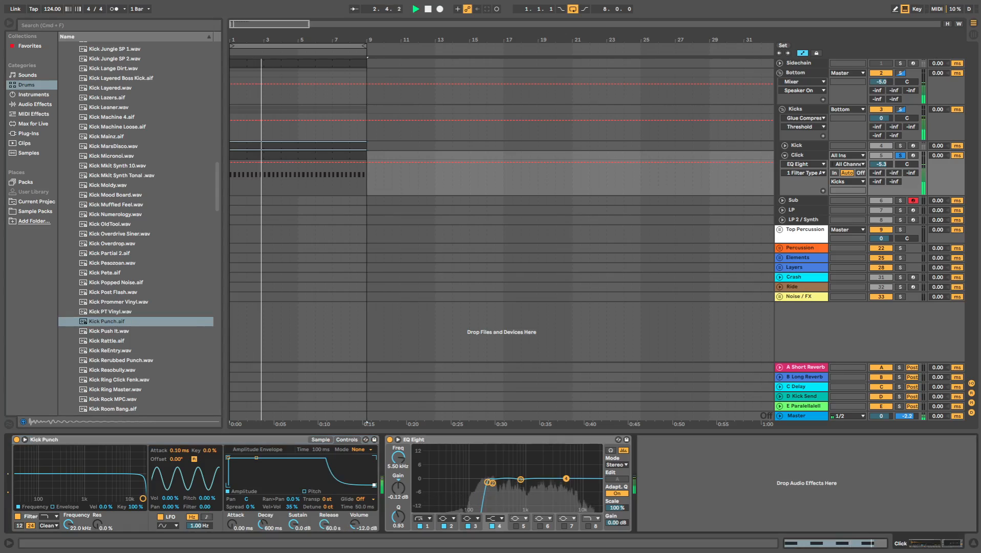
Step: Unsolo the Click track, lower its volume to -11.7 dB, and compare the mix with the track muted and unmuted
left_click(899, 155)
left_click_drag(881, 164, 881, 171)
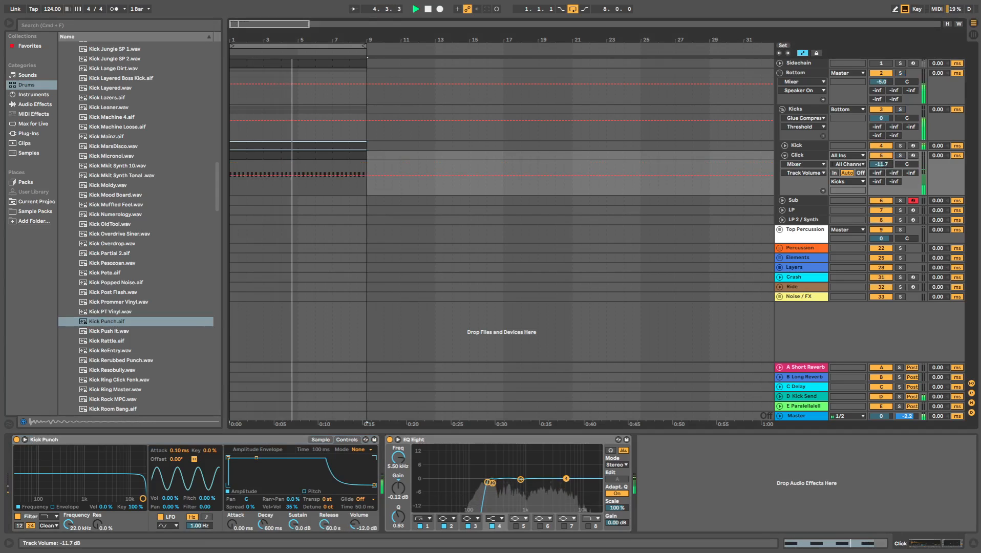
left_click(889, 155)
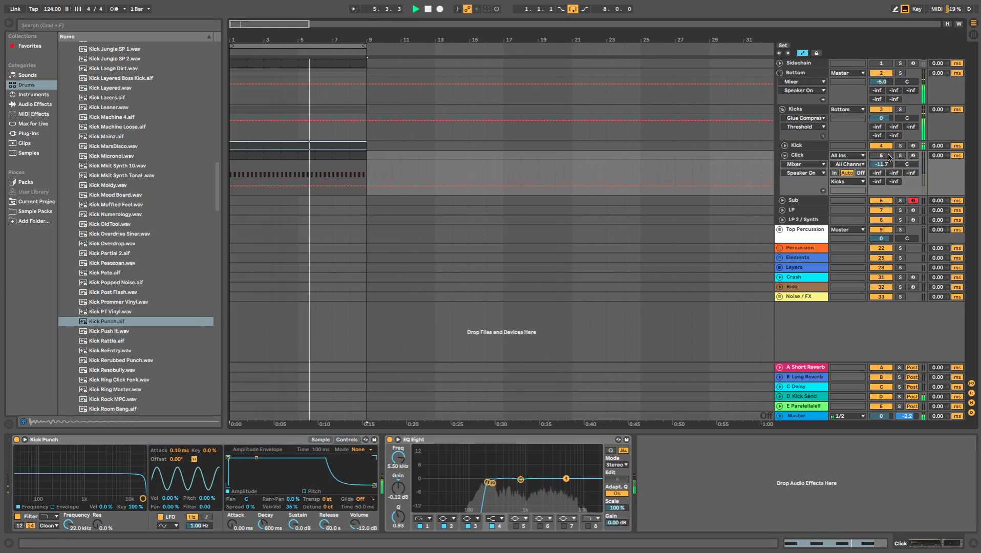
left_click(891, 155)
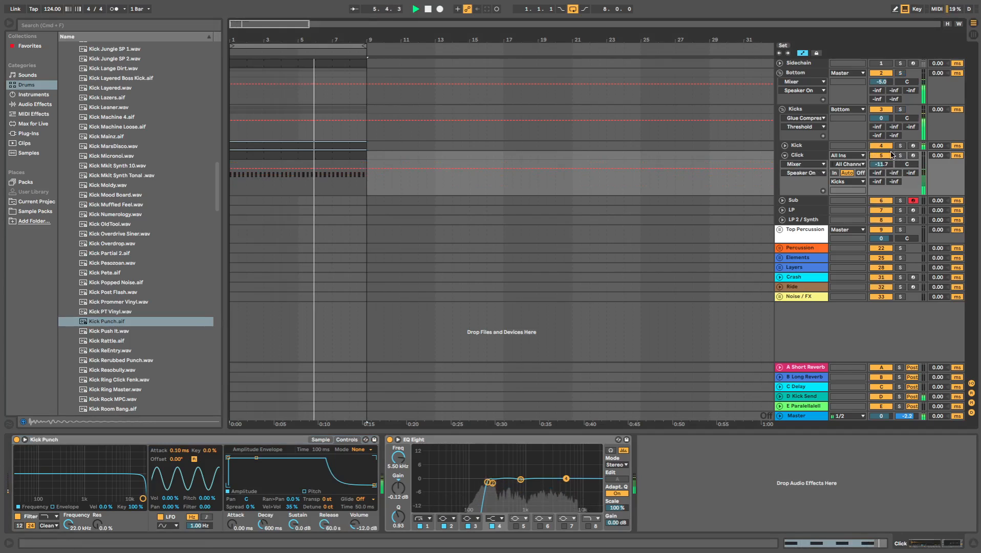
Step: Lower the Kicks group's Glue Compressor threshold to about -13.7 dB while listening to the loop
left_click(808, 110)
key("space")
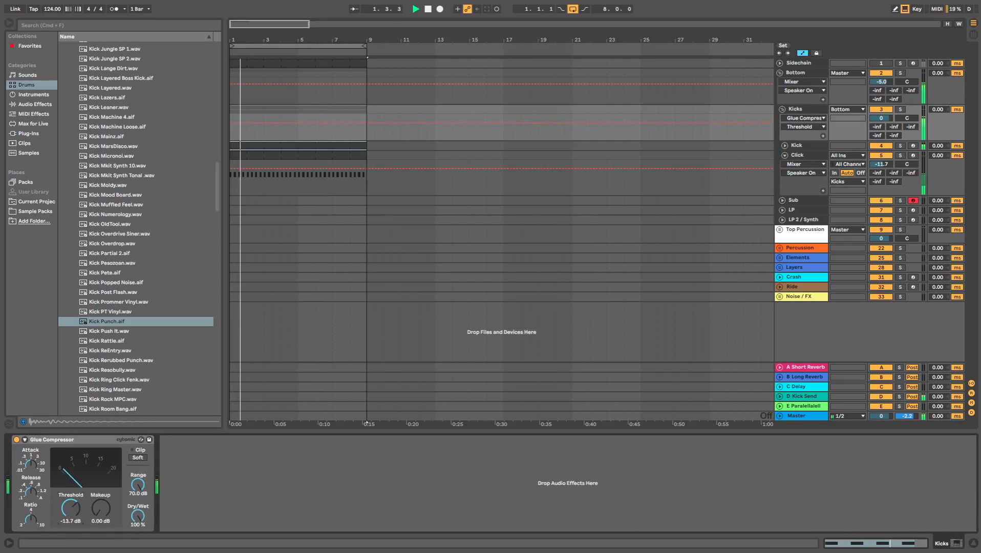
key("space")
Step: Select the low-cut band in the Click track's EQ Eight, and play the track soloed
left_click(805, 156)
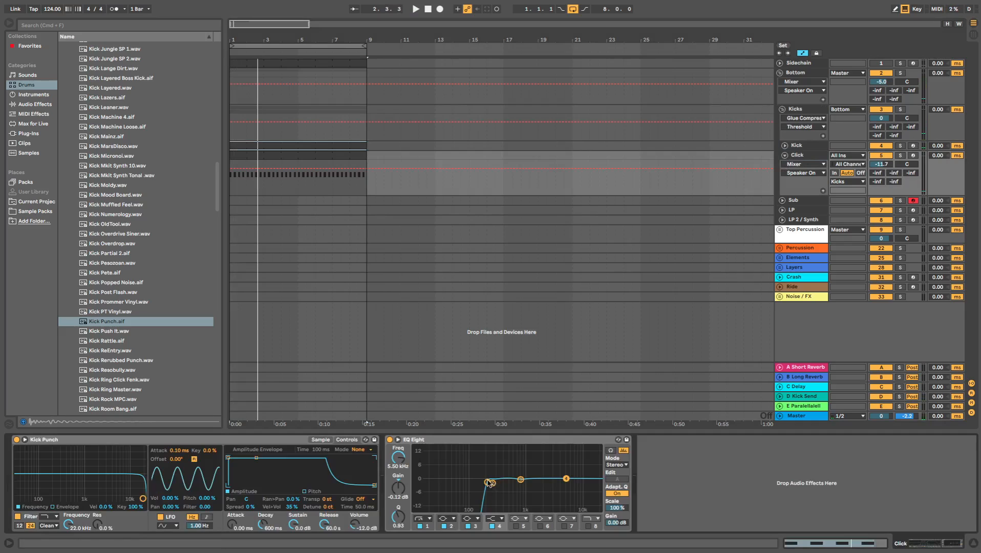
left_click(488, 482)
left_click(901, 156)
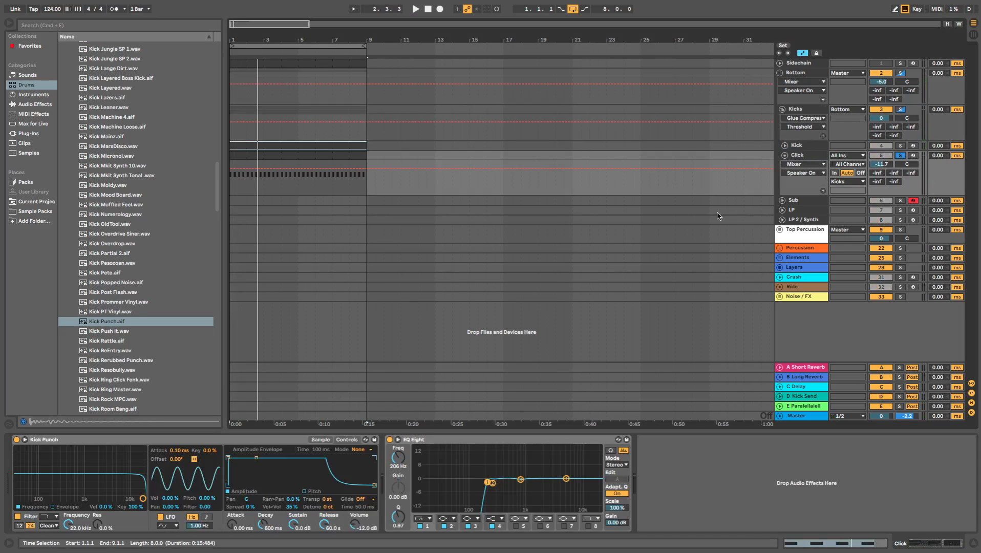
key("space")
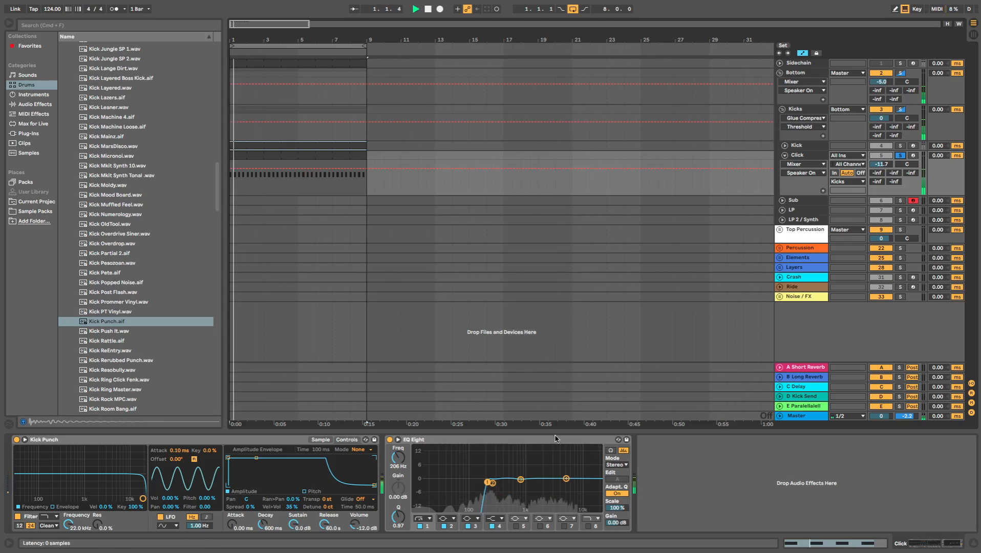
Step: Unsolo the Click track and stop playback, and expand the Sub track with its device chain displayed
left_click(901, 146)
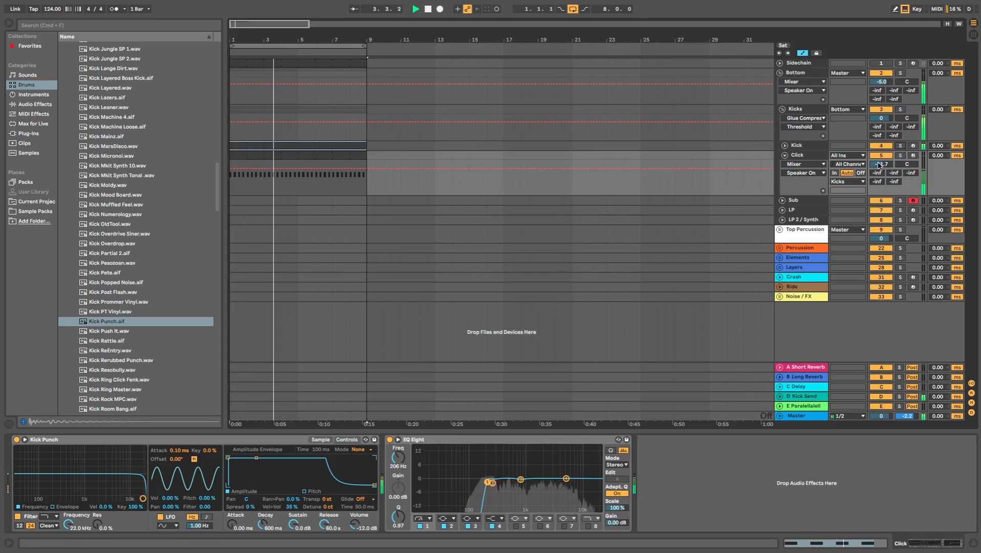
key("space")
left_click(782, 200)
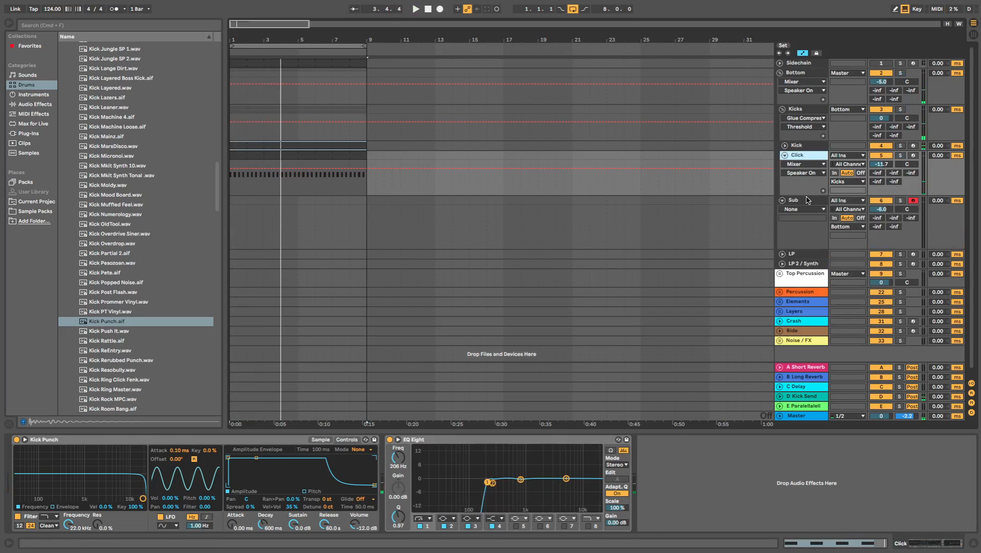
left_click(806, 202)
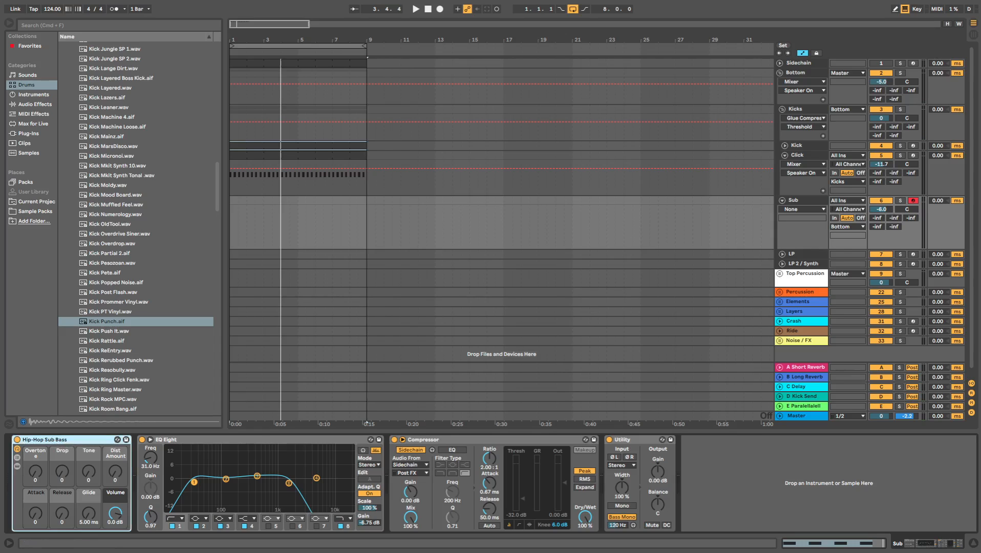
Step: Search the Instruments category for "sub" and locate Operator's Hip-Hop Sub Bass.adg preset in its Bass folder
left_click(28, 153)
left_click(94, 26)
left_click(30, 95)
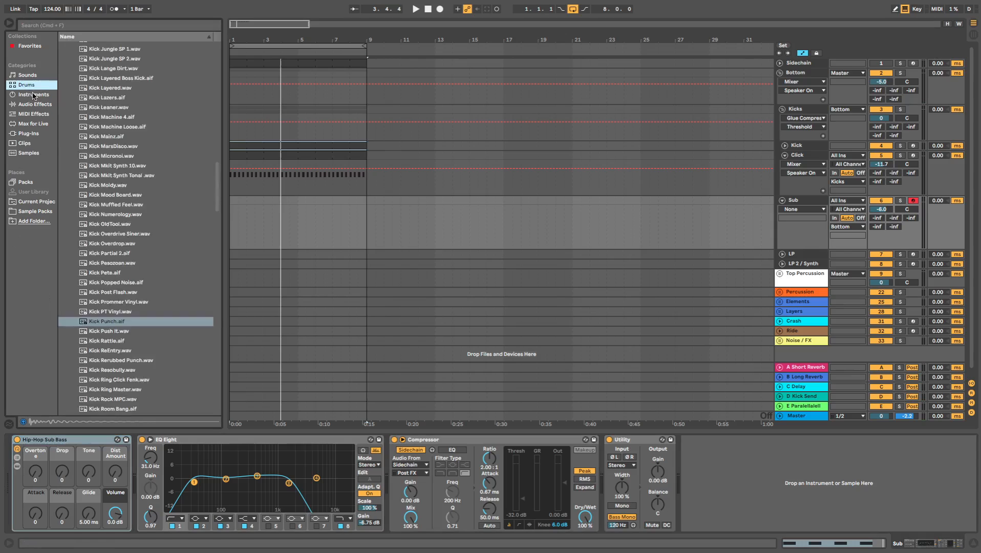
left_click(87, 25)
type("sub")
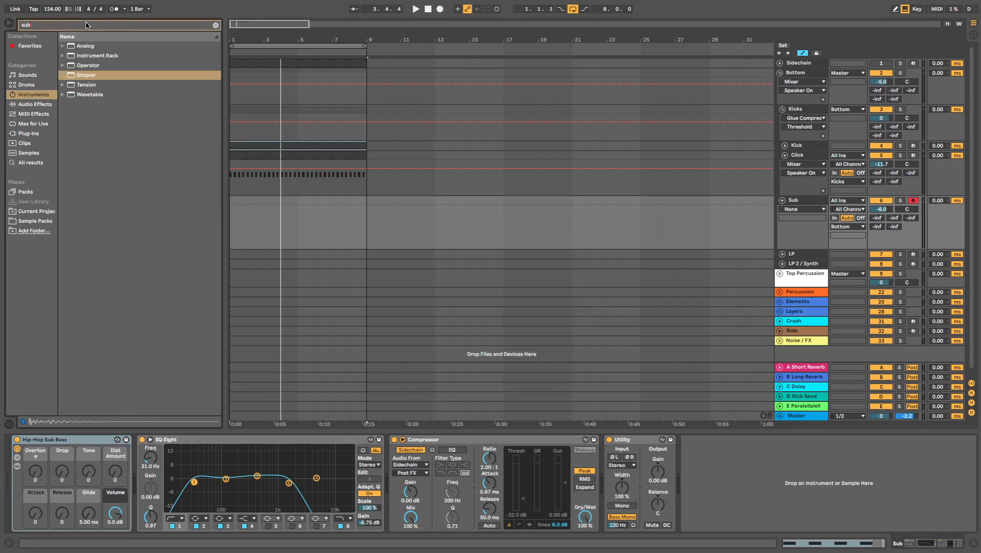
left_click(65, 67)
left_click(69, 74)
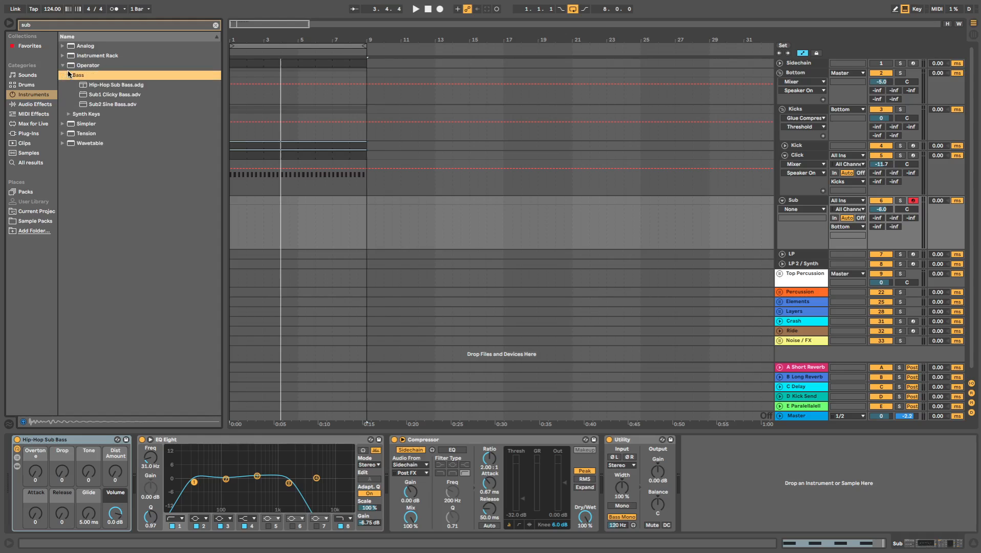
left_click(114, 85)
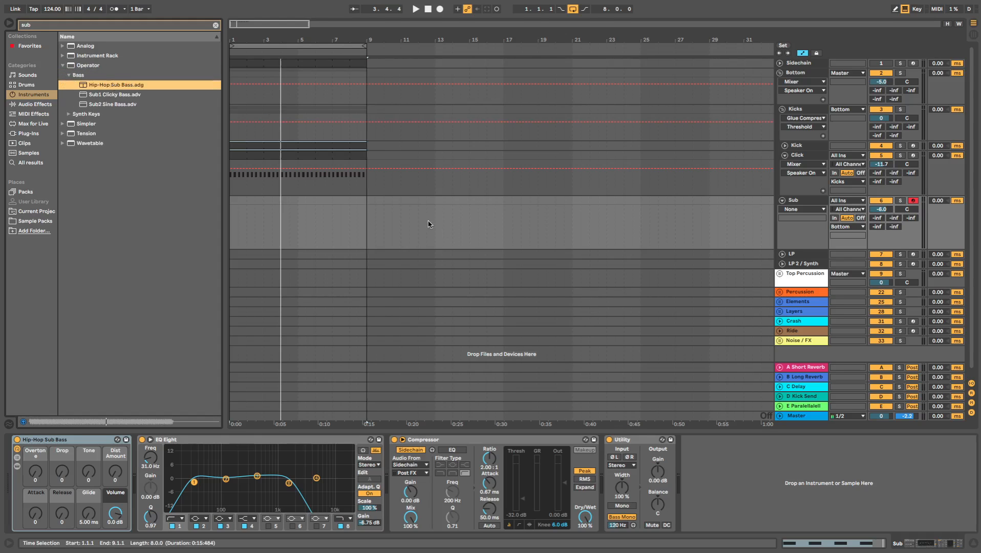
Step: Collapse the Sub track and select the LP track to display its device chain
left_click(446, 229)
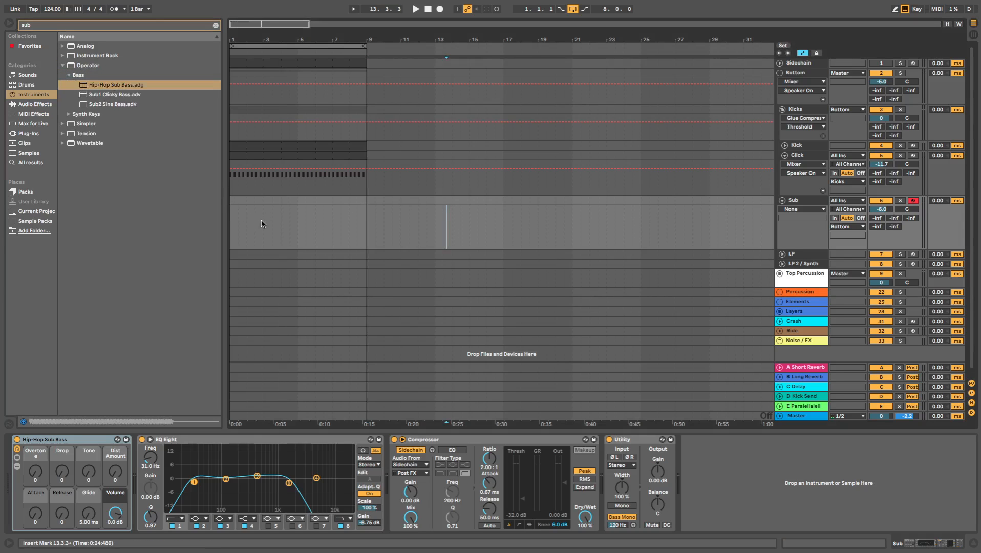
left_click_drag(265, 224, 244, 225)
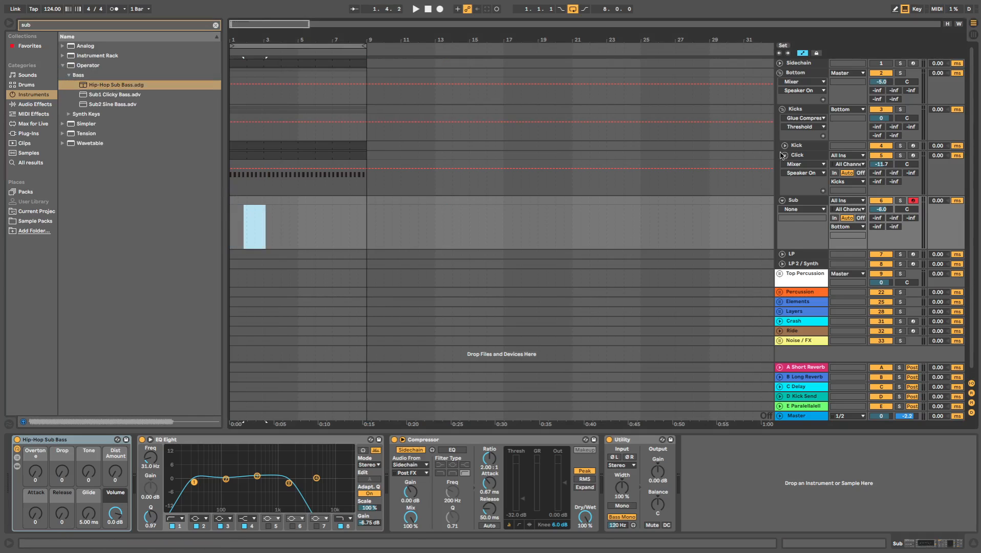
left_click(782, 200)
left_click(793, 211)
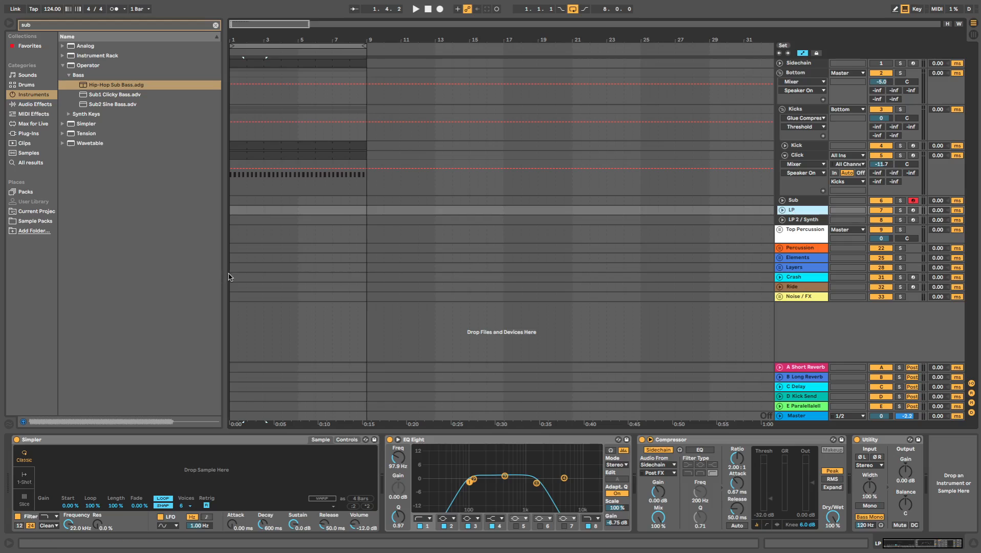
Step: Look through the Kick samples matching "sub" in the Drums category, and clear the search
left_click(45, 85)
left_click(70, 66)
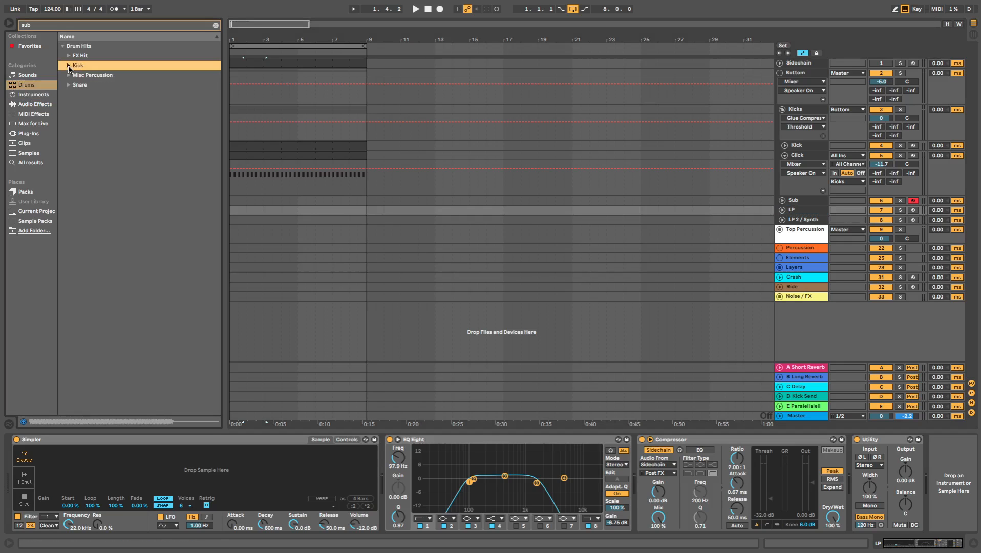
left_click(69, 65)
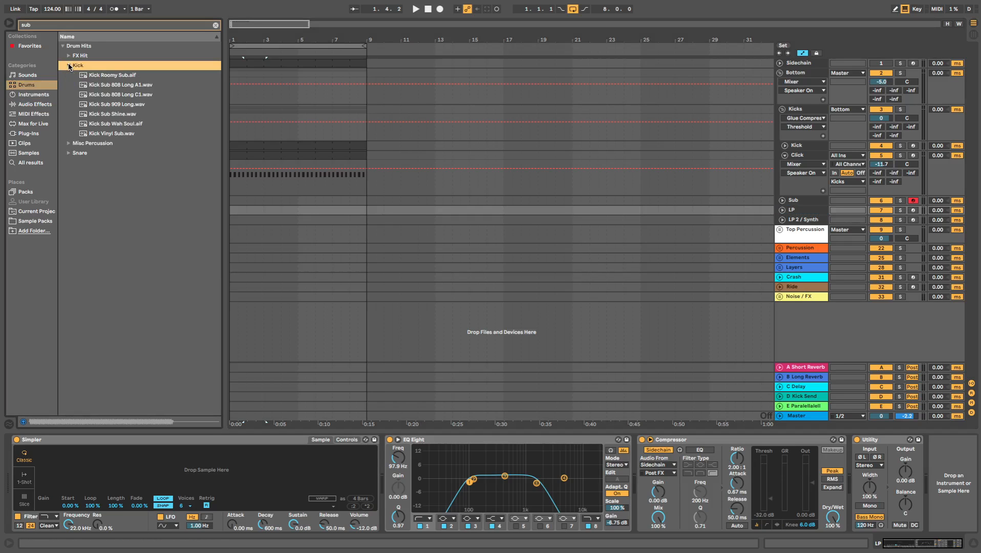
left_click(69, 65)
left_click(68, 66)
left_click(68, 67)
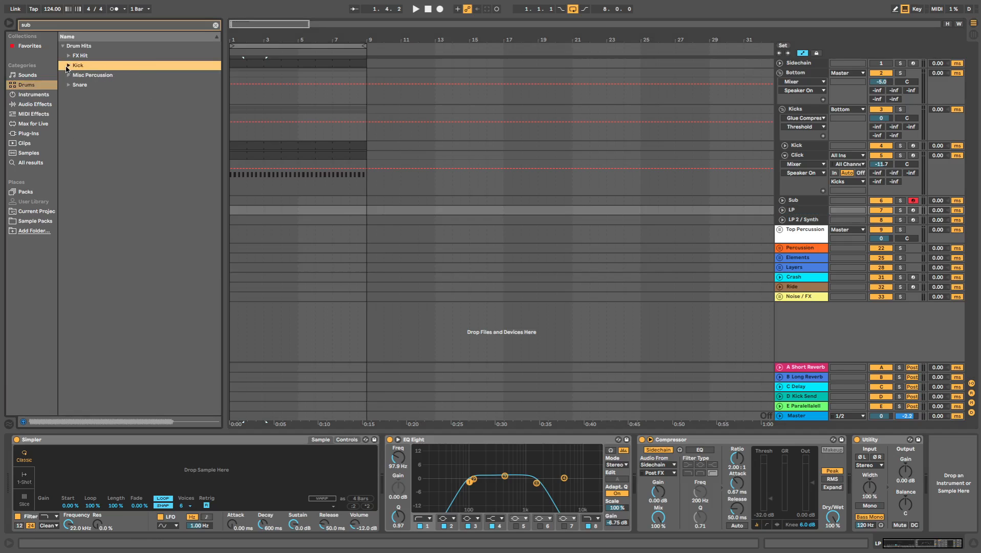
left_click(69, 66)
left_click(68, 67)
left_click(215, 25)
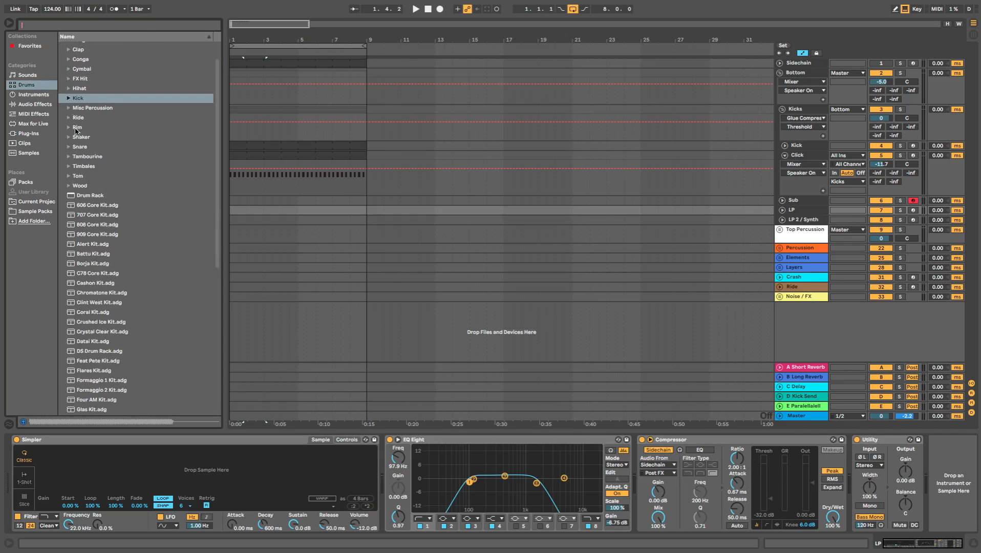
Step: Load Tom 80sSpaceCraft 1.wav into the LP track's Simpler and raise its EQ Eight low-cut frequency to 108 Hz
scroll(75, 130, "up", 2)
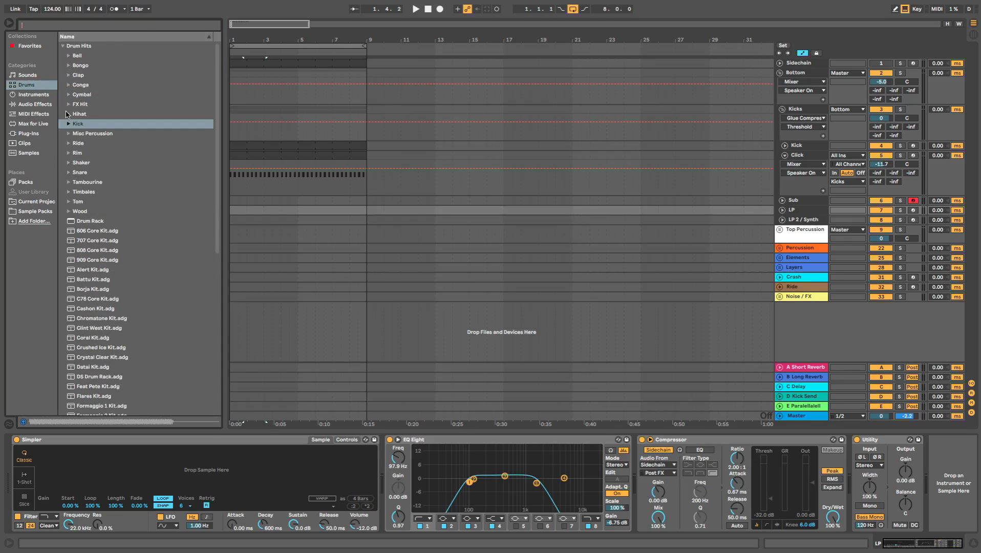
left_click(68, 201)
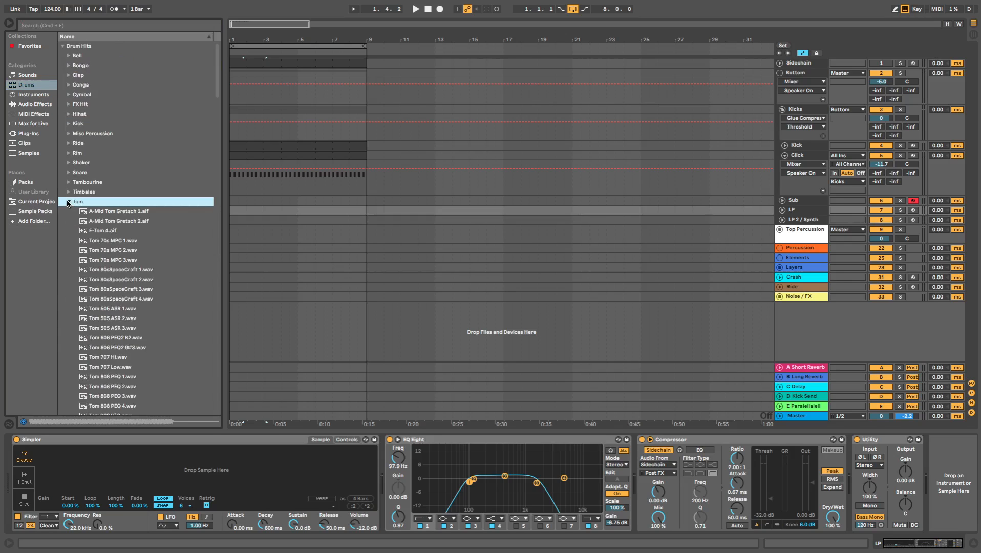
left_click(90, 272)
left_click(106, 250)
left_click(112, 270)
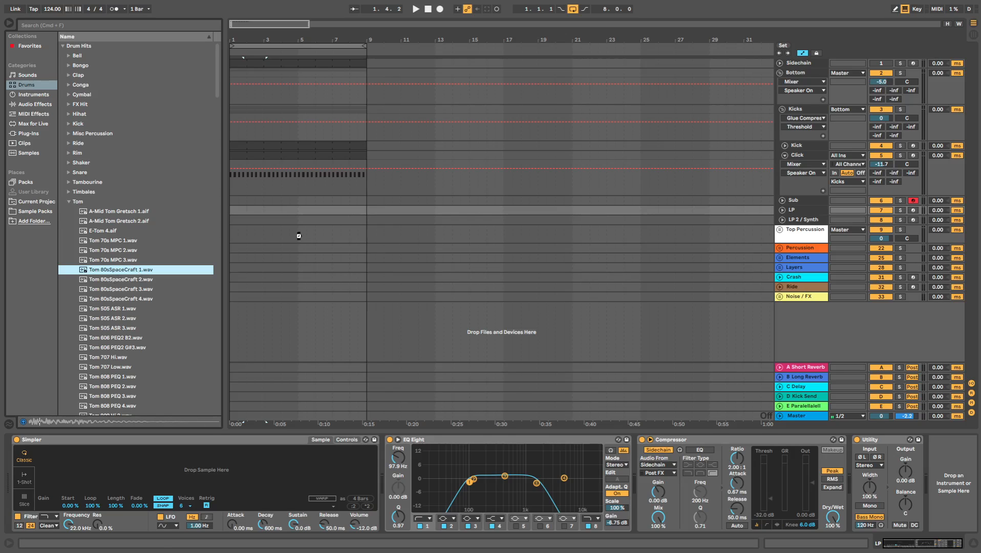
left_click_drag(296, 235, 246, 209)
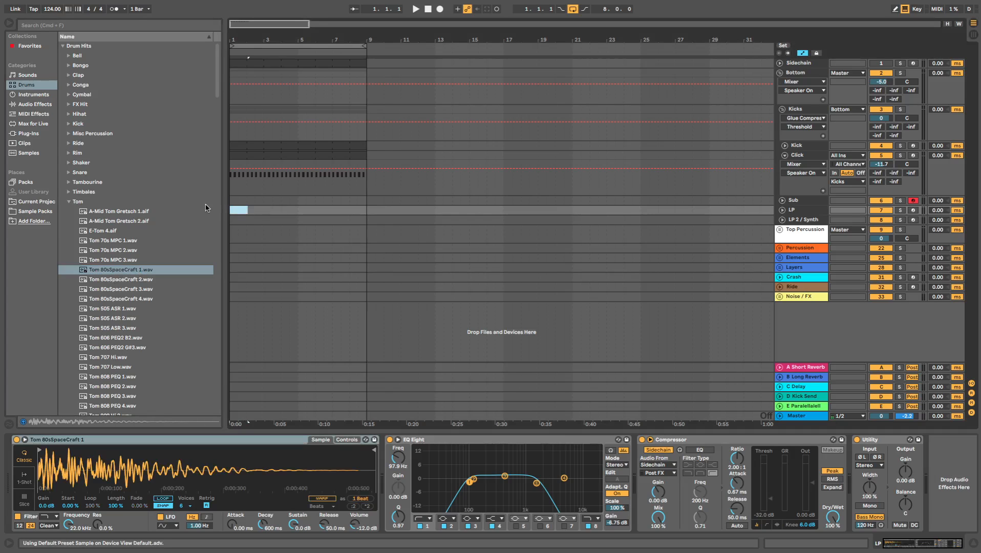
left_click_drag(398, 459, 397, 456)
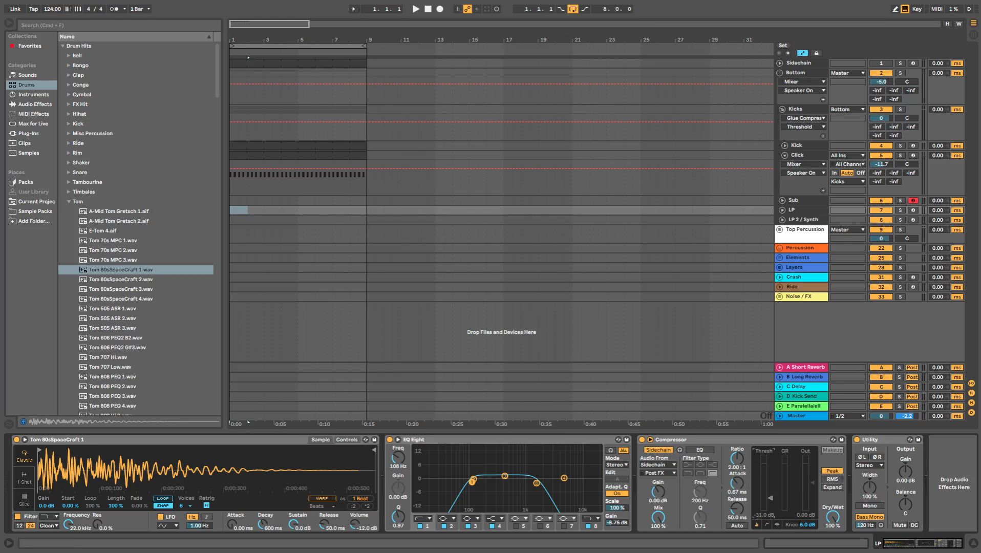
Step: Try extending the Sidechain track's Kick 909 clip further along the arrangement, and undo the change
left_click(780, 63)
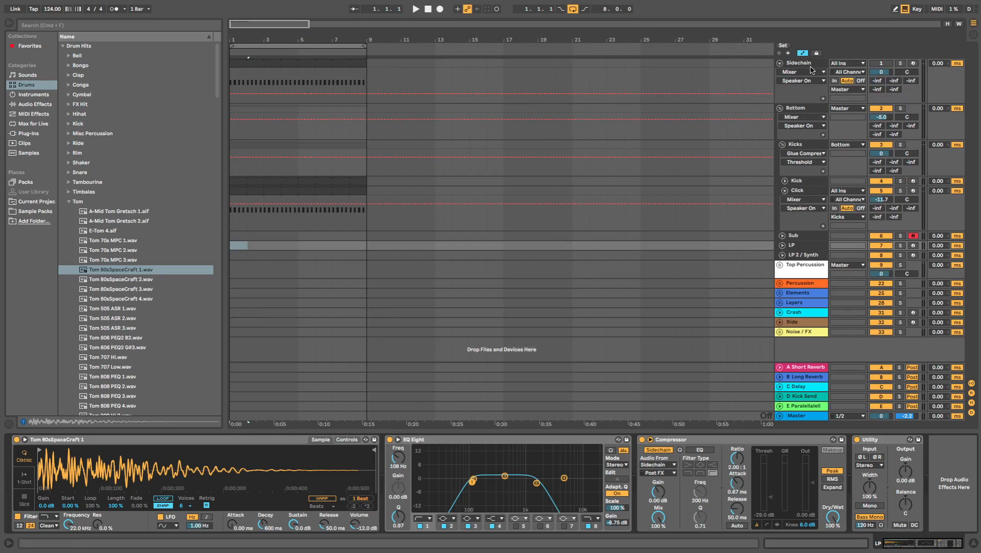
left_click(807, 64)
left_click(301, 61)
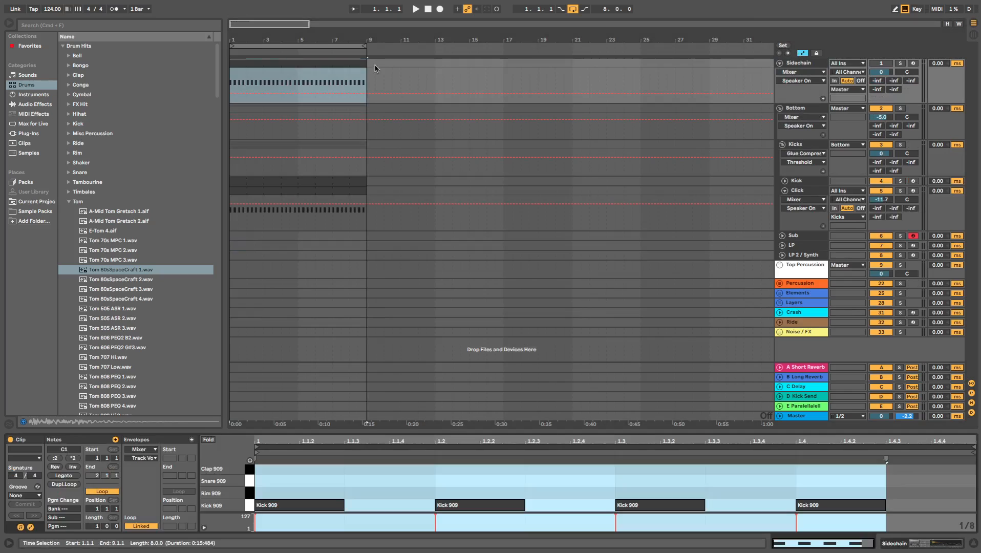
left_click_drag(363, 64, 895, 91)
key("super+z")
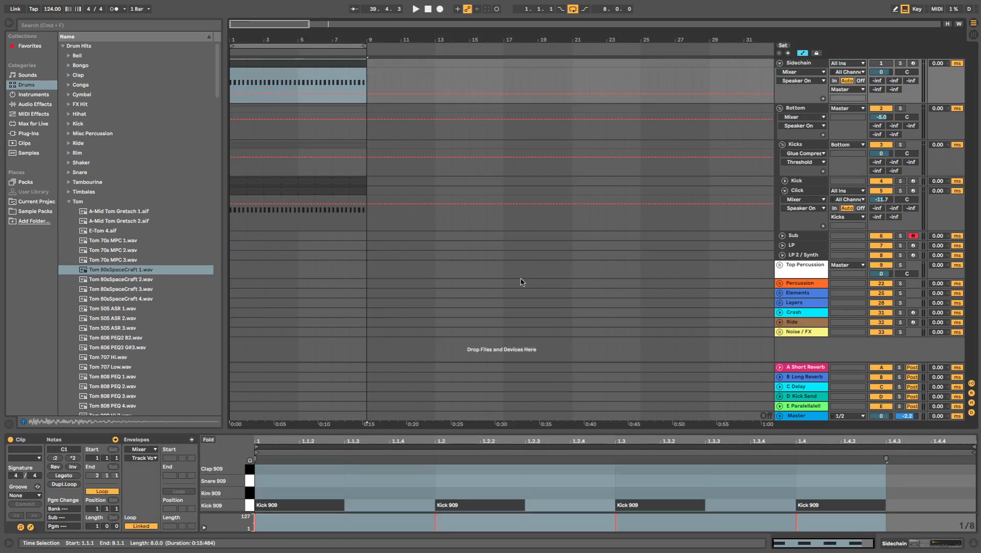
Step: Play the loop briefly, and insert an empty one-bar MIDI clip at the start of the LP track
key("space")
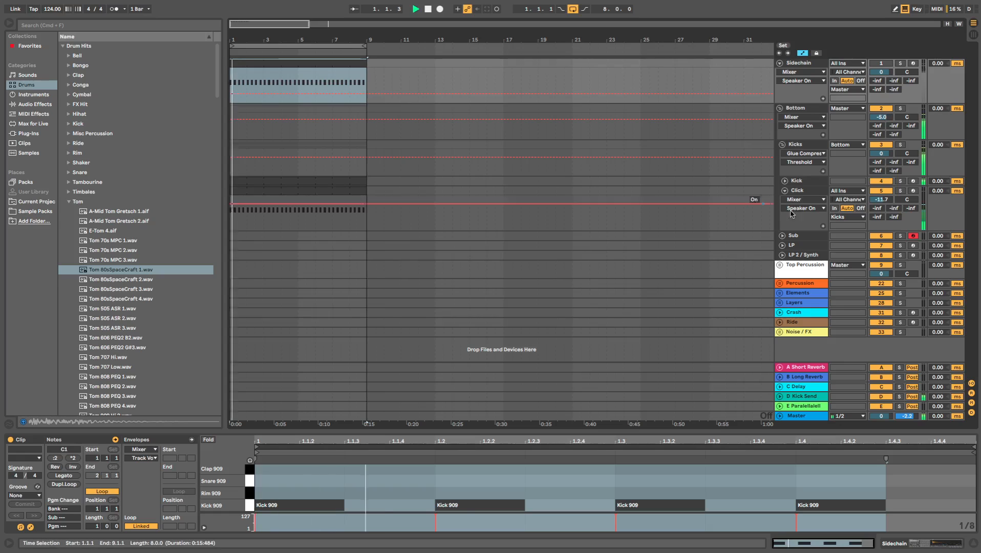
left_click(805, 237)
key("space")
left_click(805, 246)
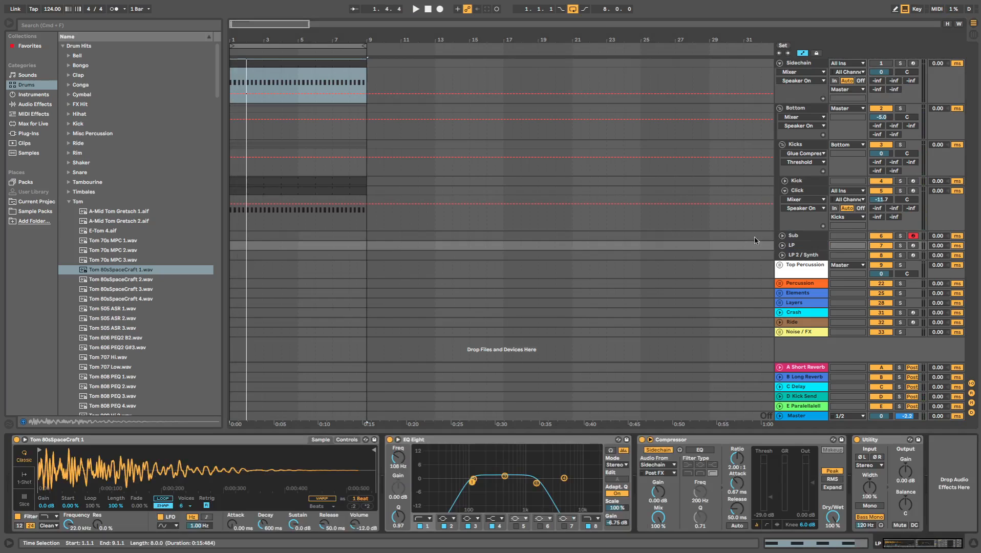
left_click(782, 245)
scroll(247, 280, "down", 1)
left_click(247, 265)
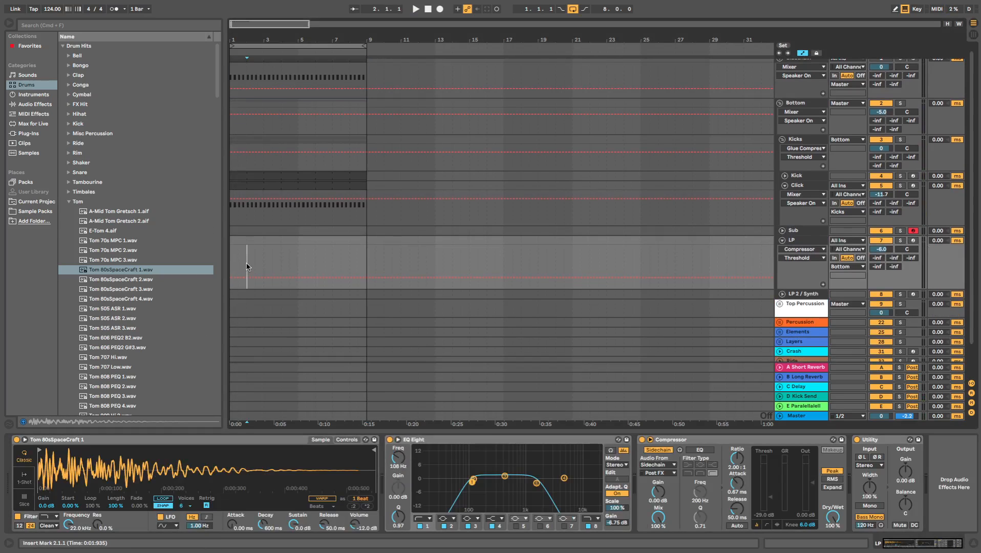
left_click_drag(267, 259, 220, 238)
key("super+shift+m")
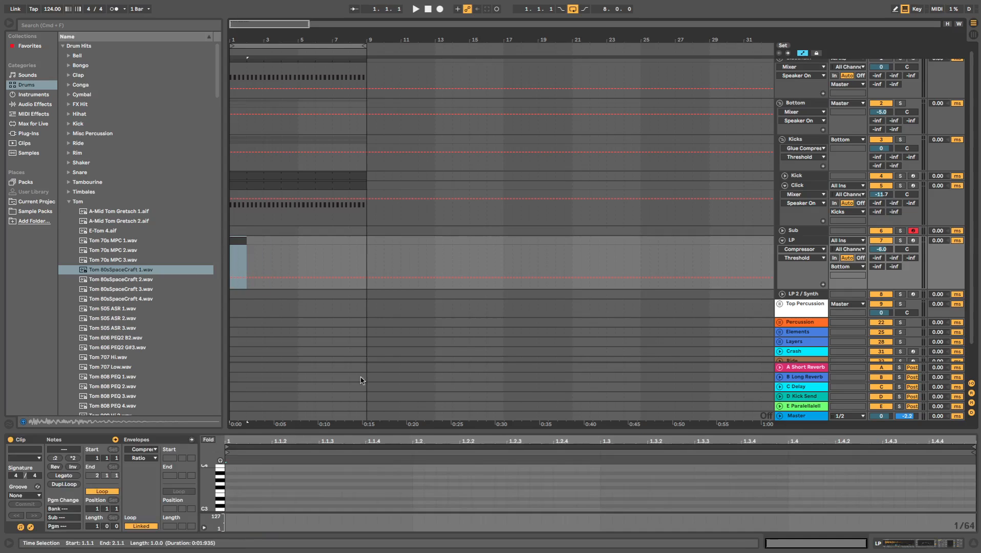
Step: Set the LP clip's note grid to 1/16 and draw a sixteenth note on C3 at 1.1.4
right_click(409, 496)
left_click(480, 446)
key("space")
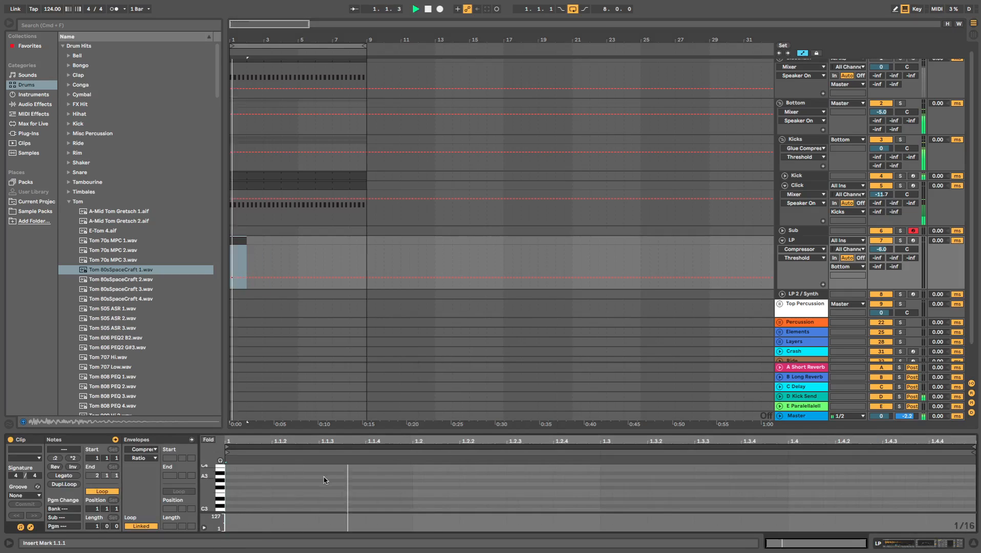
key("b")
left_click(394, 505)
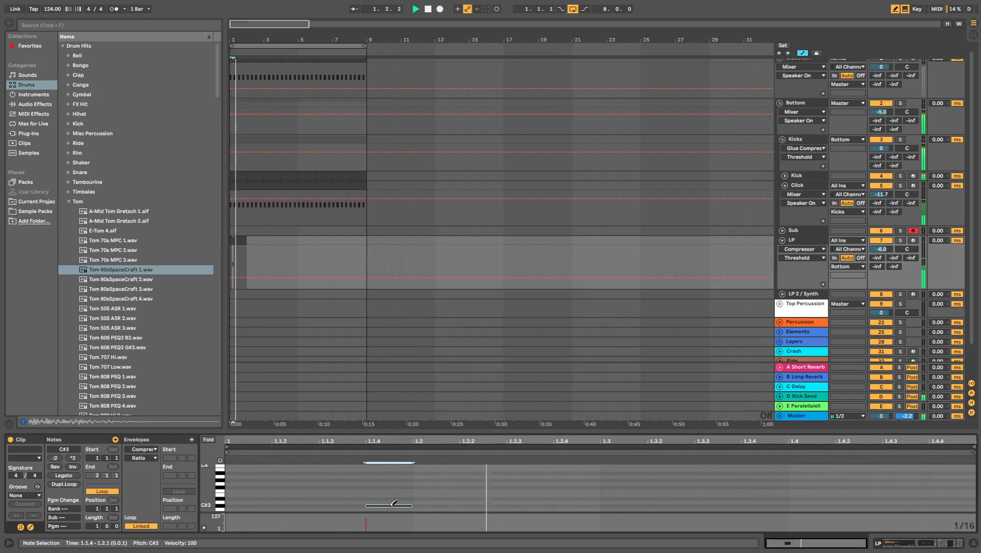
key("space")
key("space")
key("Down")
Step: Listen to the loop from the start and draw a second C3 sixteenth note at 1.3.4 in the LP clip
key("space")
key("space")
key("space")
key("space")
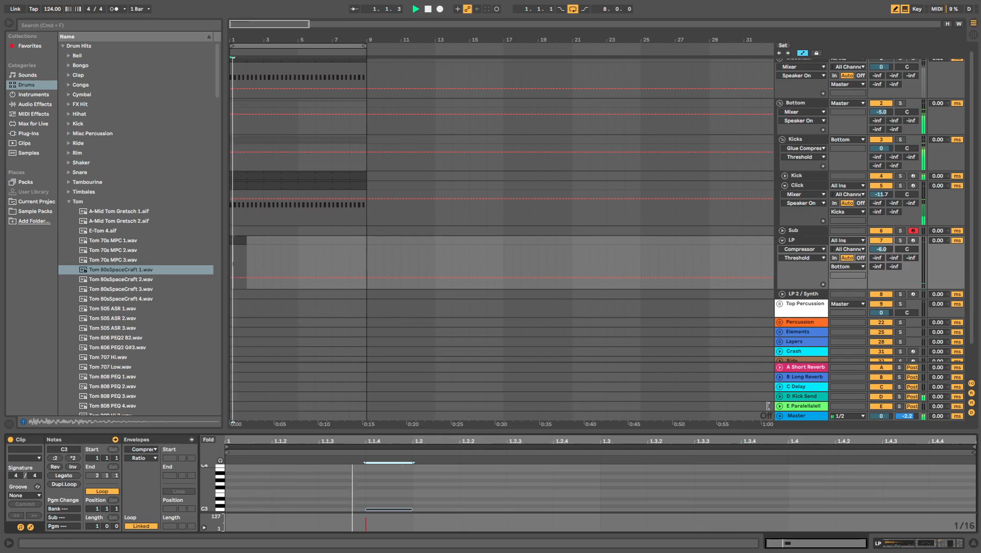
key("space")
key("space")
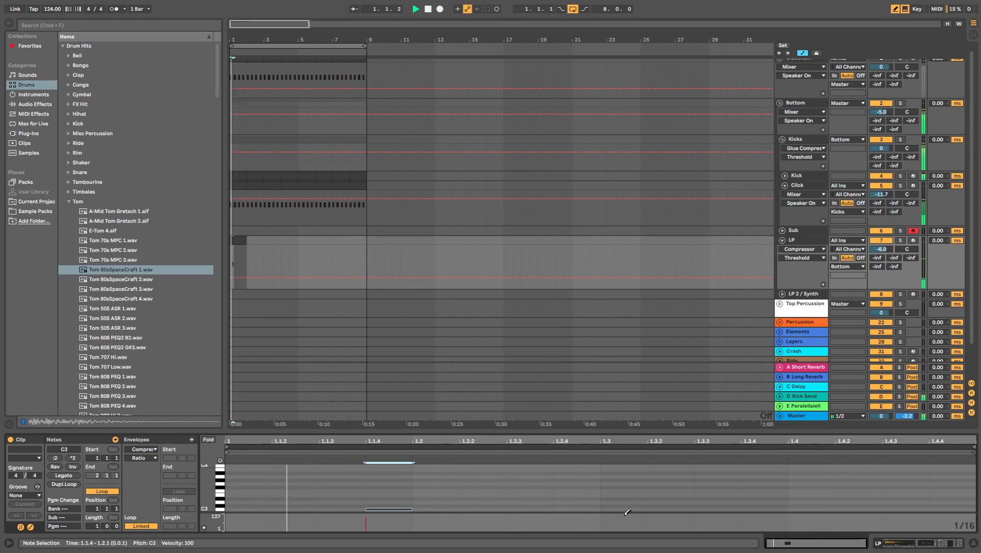
left_click(778, 508)
key("b")
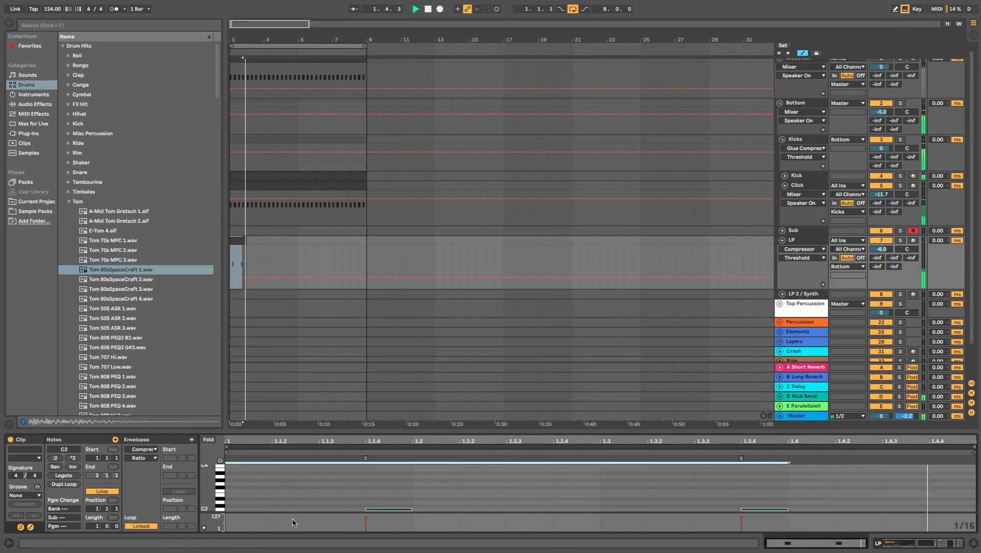
Step: Raise the velocity of the LP clip's notes and extend the looping clip to bar 9
key("space")
key("space")
left_click_drag(365, 518, 365, 507)
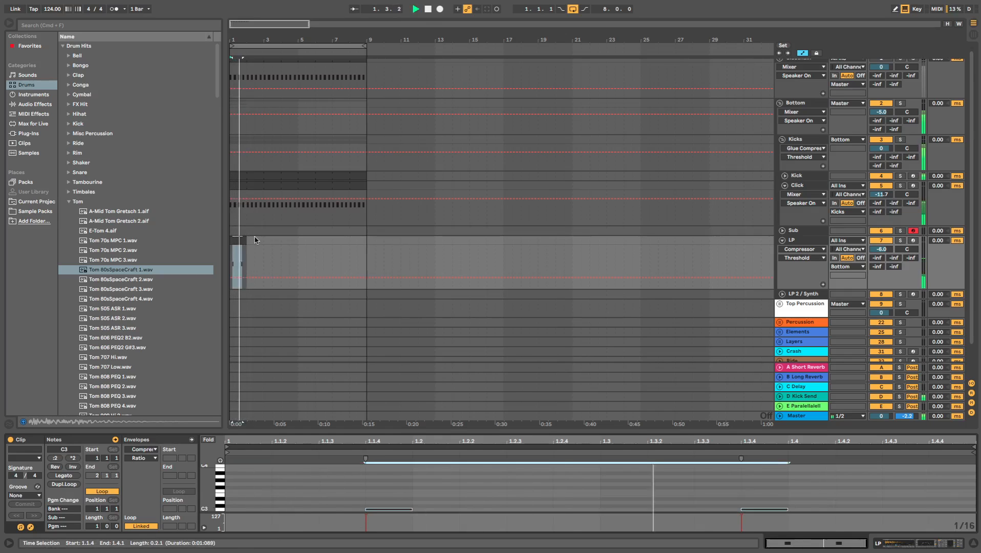
left_click_drag(246, 251, 367, 252)
Step: Set the arrangement's adaptive grid to Narrow after trying the fixed 1/16 and adaptive Medium settings
right_click(419, 267)
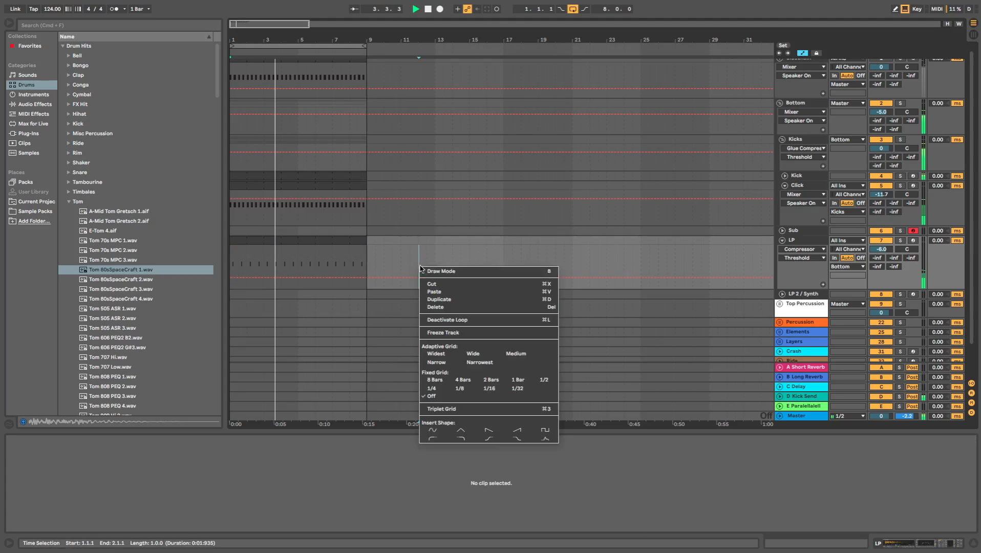
left_click(489, 388)
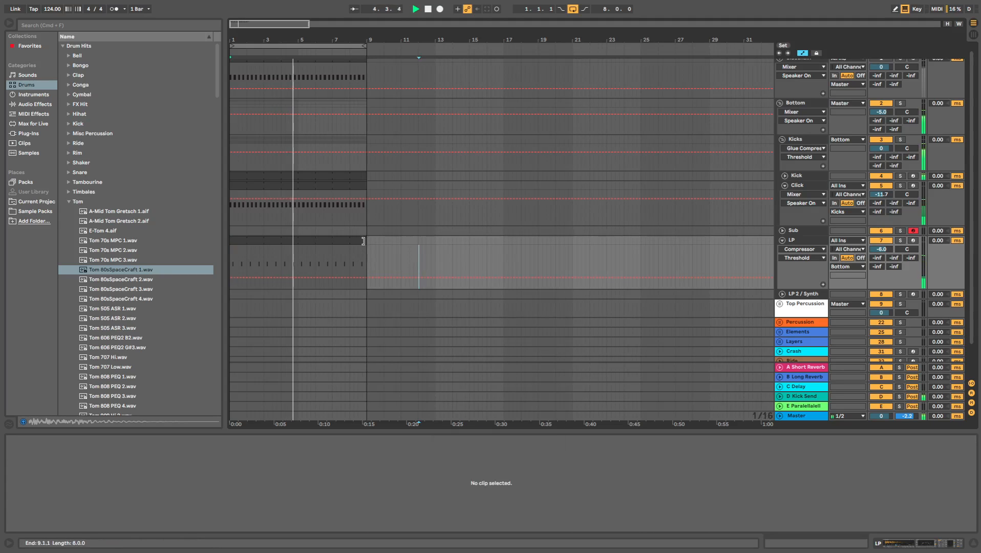
right_click(418, 286)
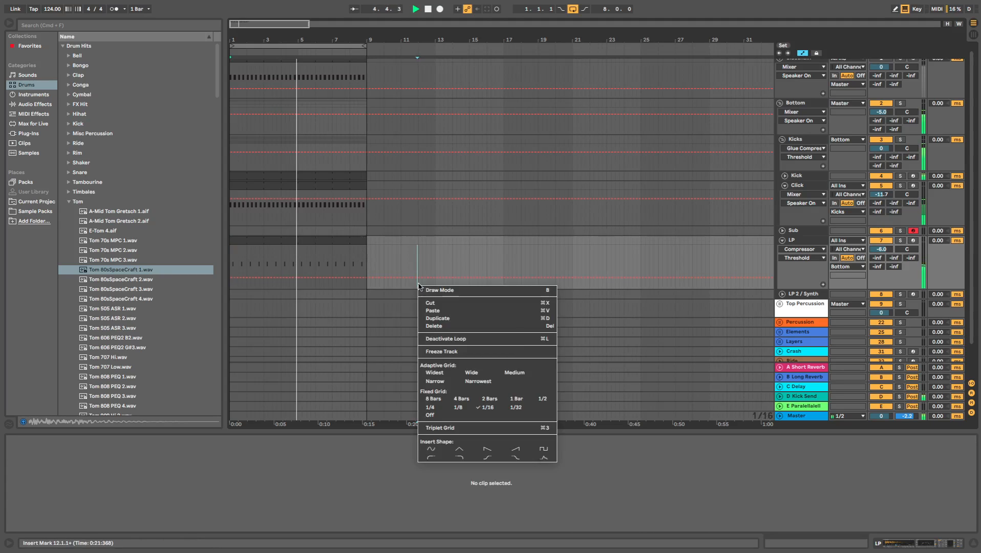
left_click(527, 373)
right_click(470, 250)
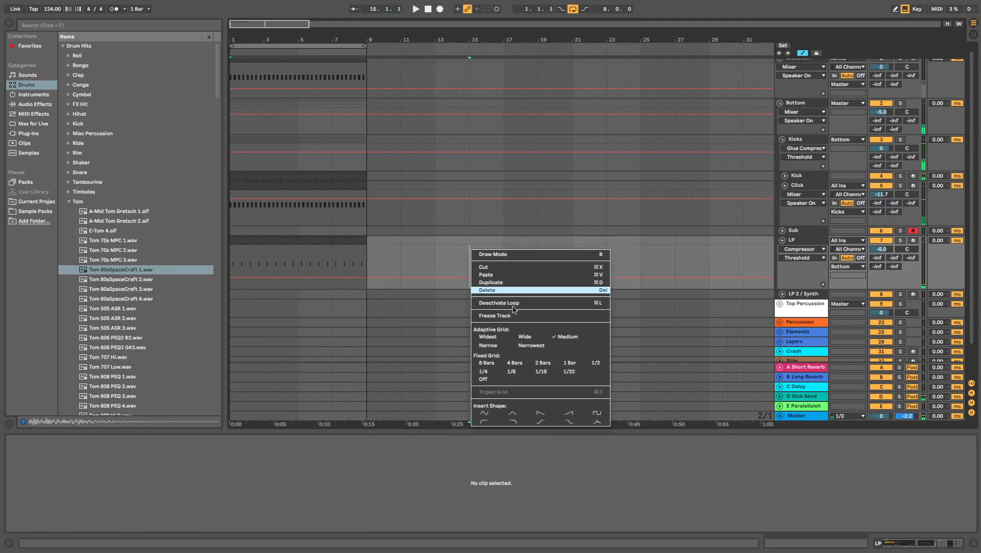
left_click(497, 346)
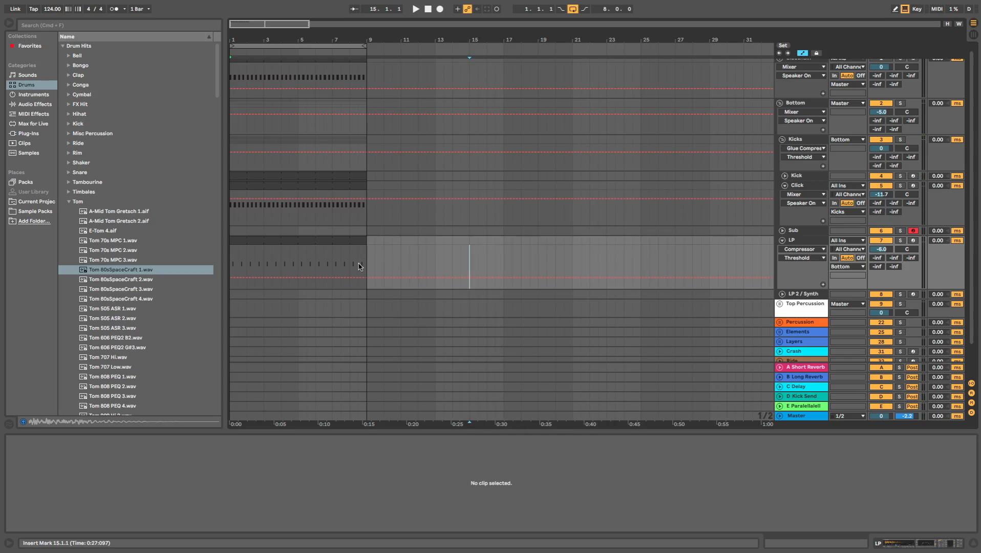
Step: Open the LP clip, select both notes and shift them two sixteenths later to 1.2.2 and 1.4.2
key("space")
left_click(329, 240)
key("space")
key("space")
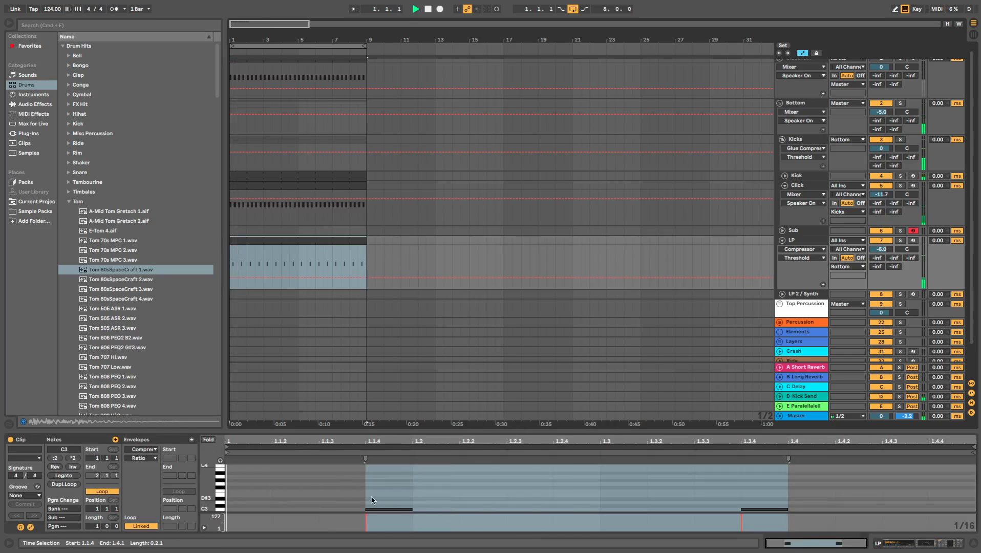
left_click_drag(367, 482, 762, 512)
key("space")
key("space")
key("Right")
key("Right")
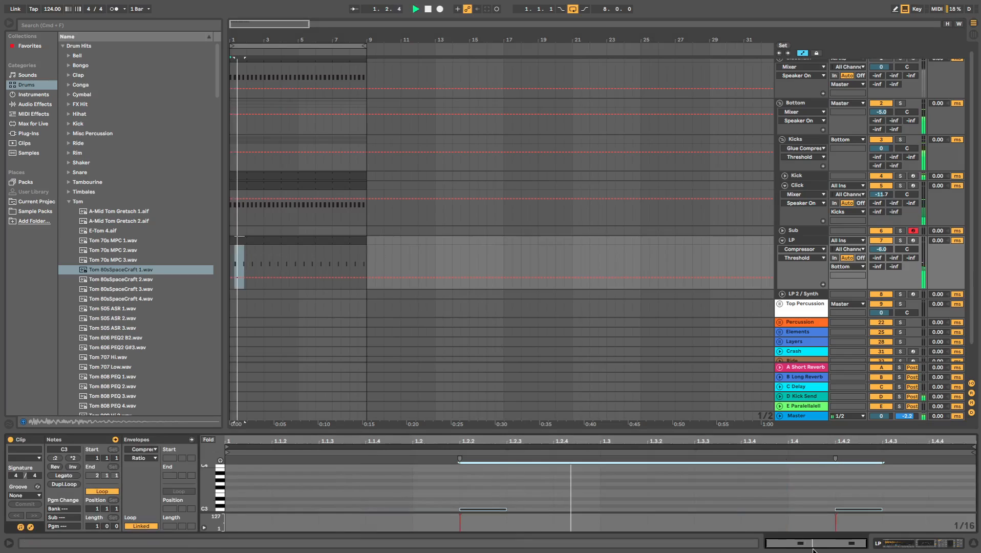
Step: Transpose the two selected LP notes to C#3, trying B2 and an earlier timing against the loop
key("Down")
key("Left")
key("space")
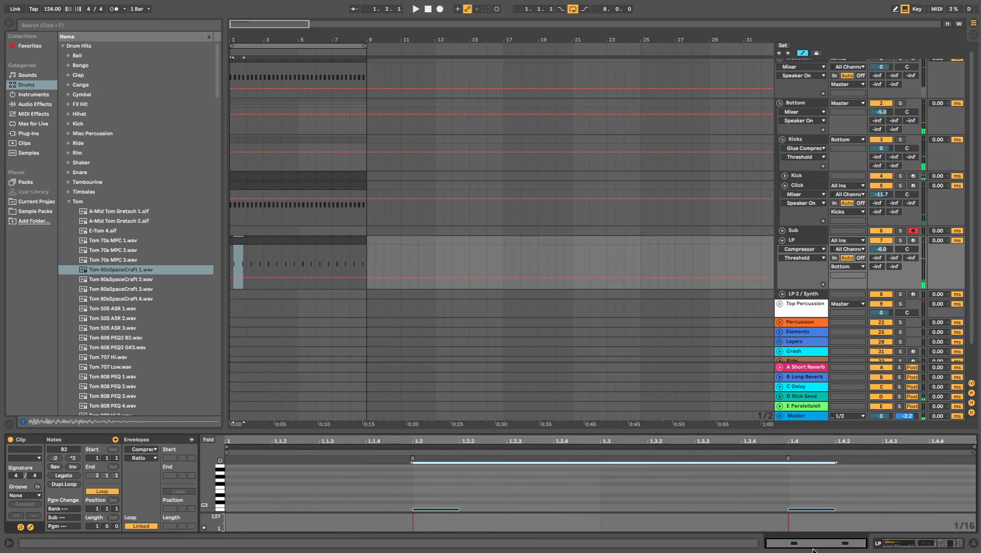
key("Left")
key("Up")
key("Up")
key("space")
key("space")
Step: Shift the two LP notes to 1.2.3 and 1.4.3 and play the loop
key("Right")
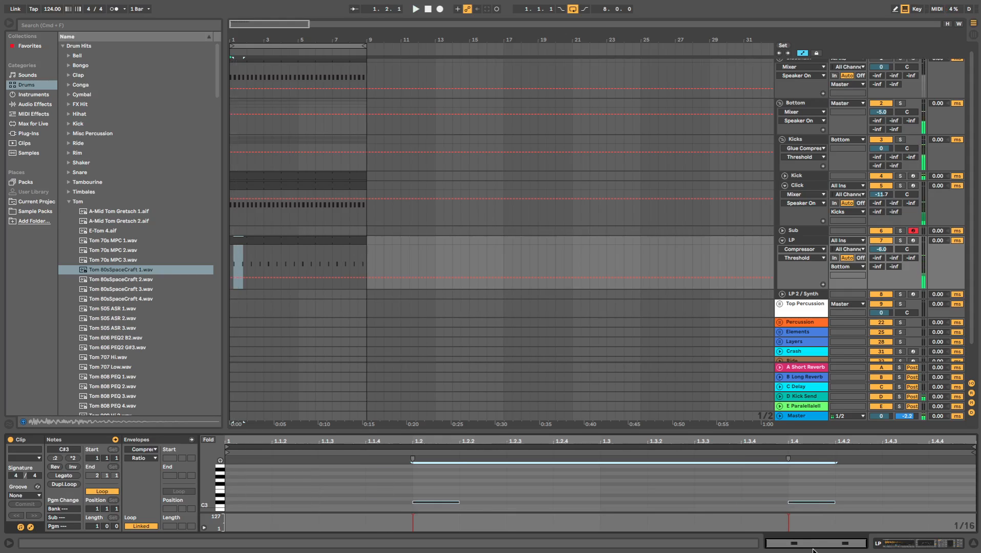
key("Right")
key("Right")
key("space")
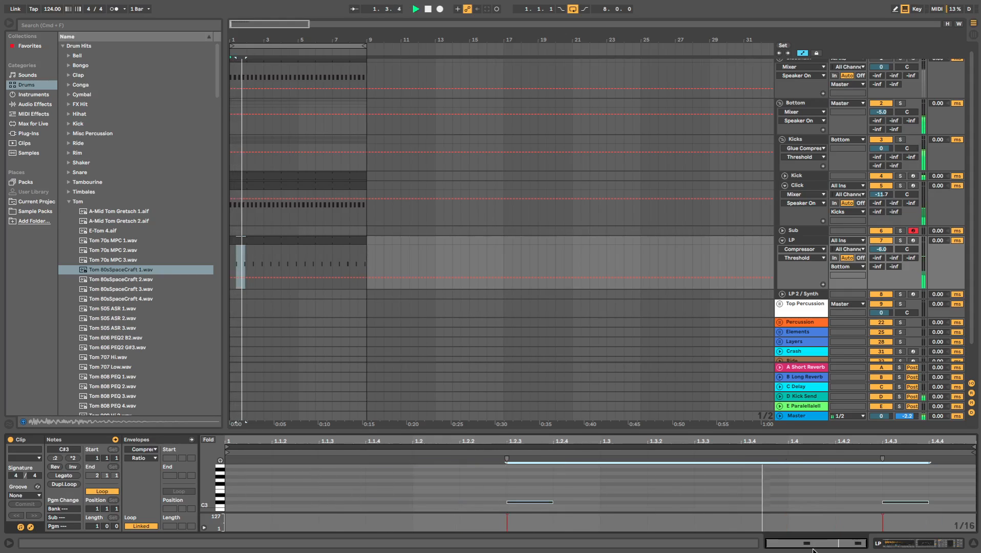
Step: Show the LP track's devices and lengthen the Simpler's amplitude release to 4.18 s
scroll(786, 266, "down", 2)
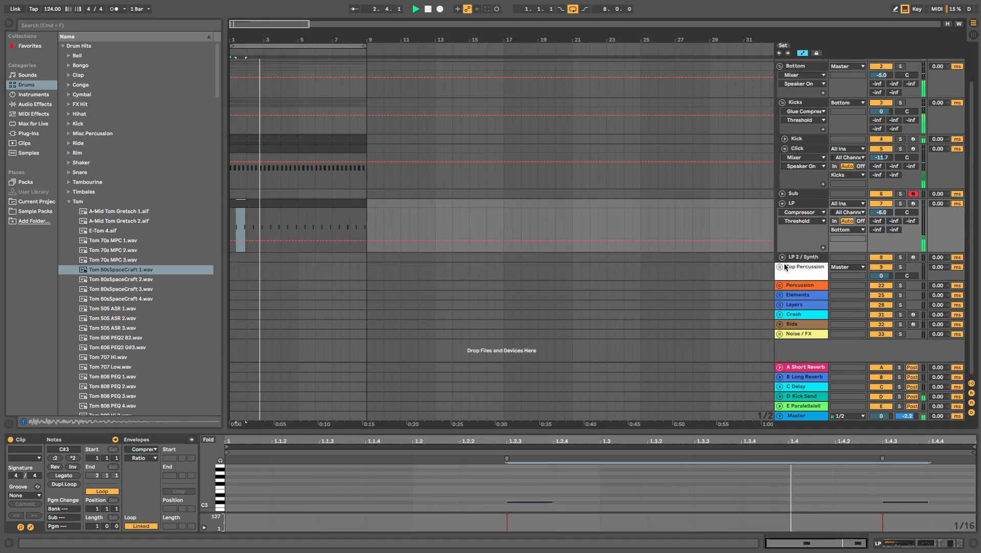
key("shift+Tab")
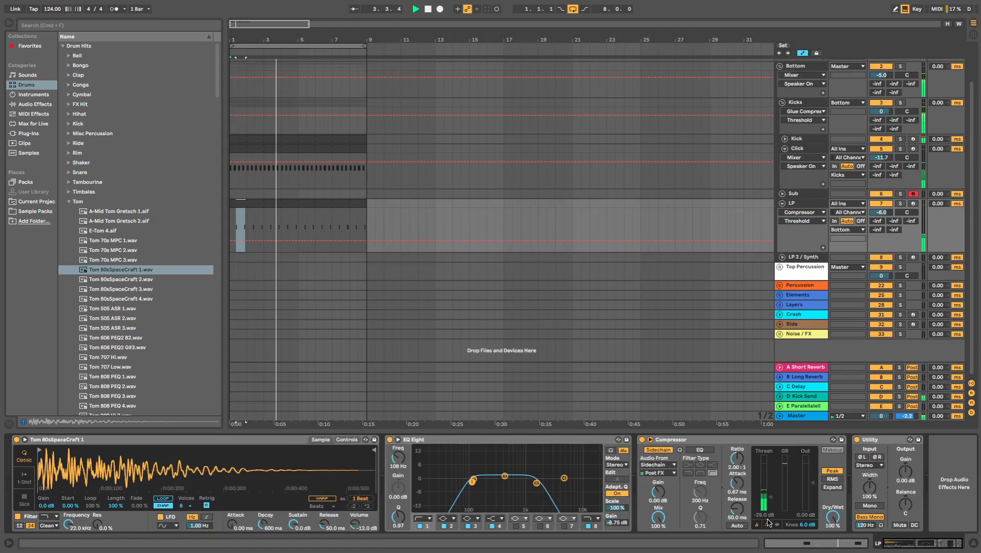
left_click(346, 439)
left_click_drag(344, 484, 362, 484)
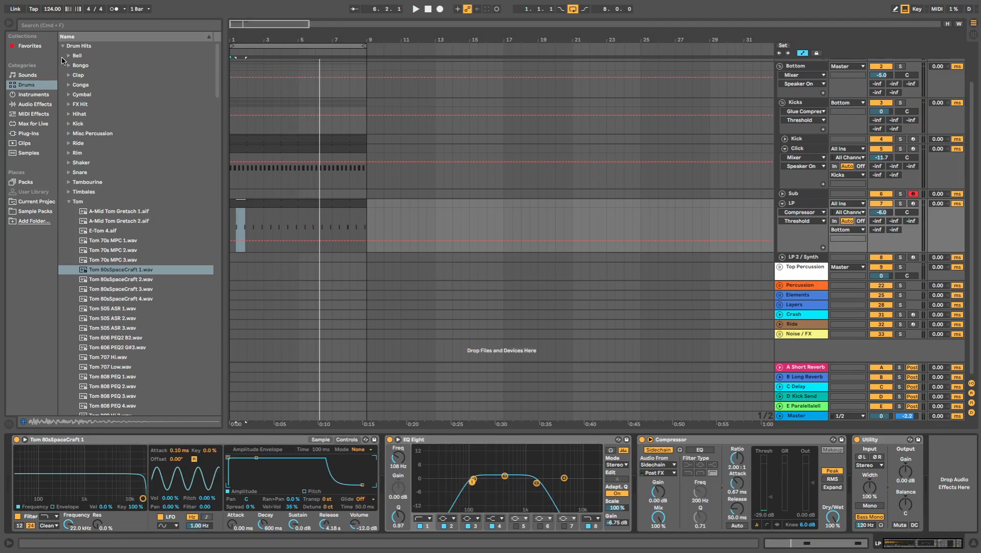
Step: Search all browser results for "swing" and look through the Logic grooves, ending on Logic 16 Swing 56.agr
left_click(34, 153)
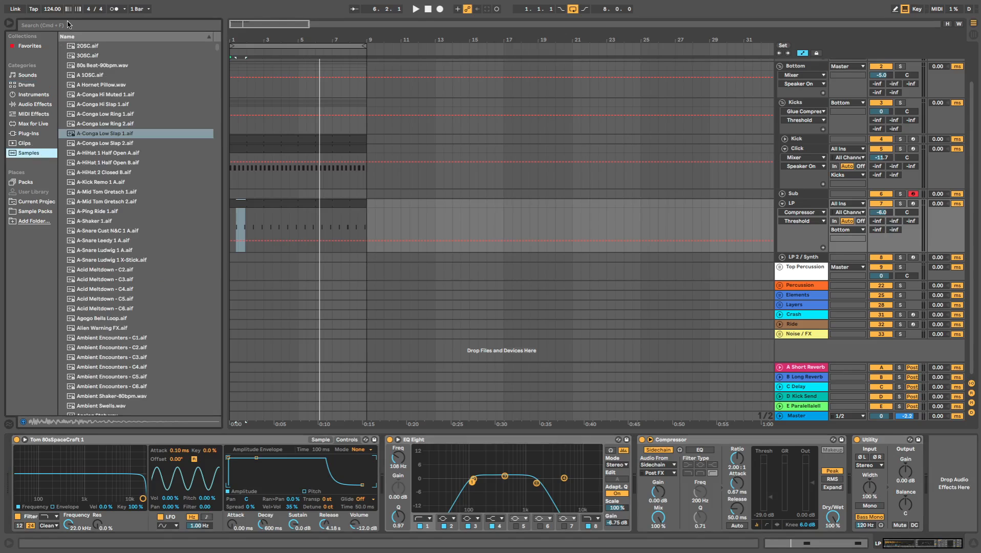
left_click(66, 25)
type("swing")
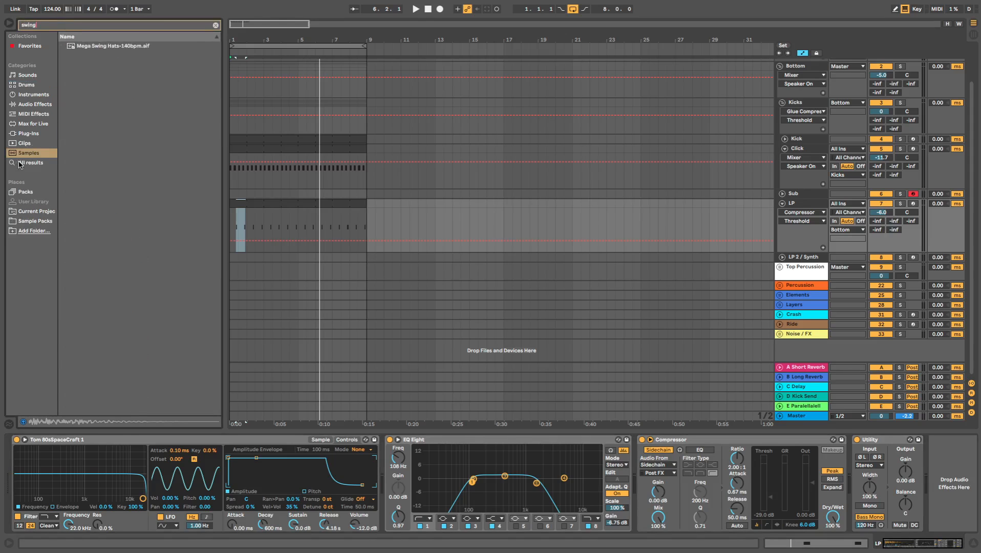
left_click(20, 163)
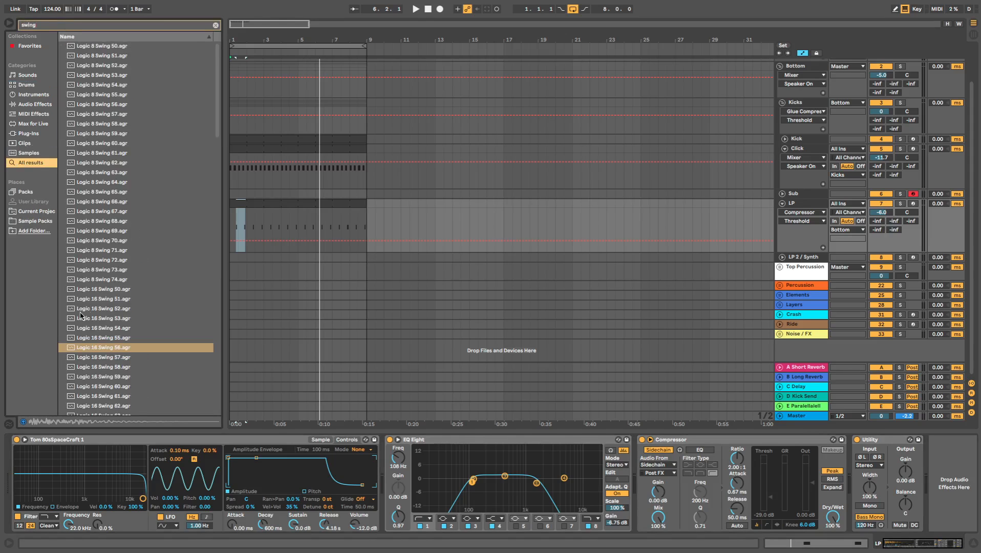
scroll(102, 226, "down", 3)
left_click(110, 231)
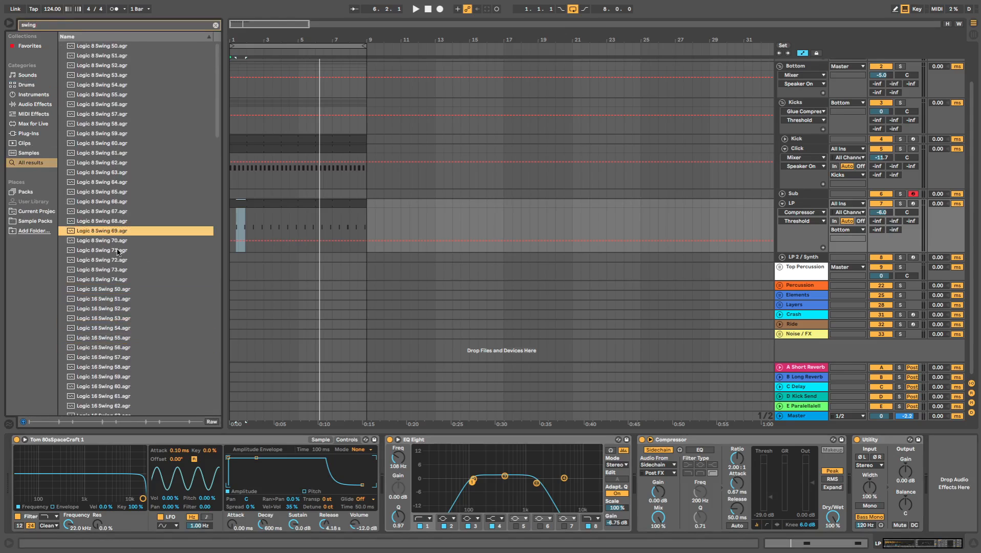
left_click(107, 163)
left_click(99, 339)
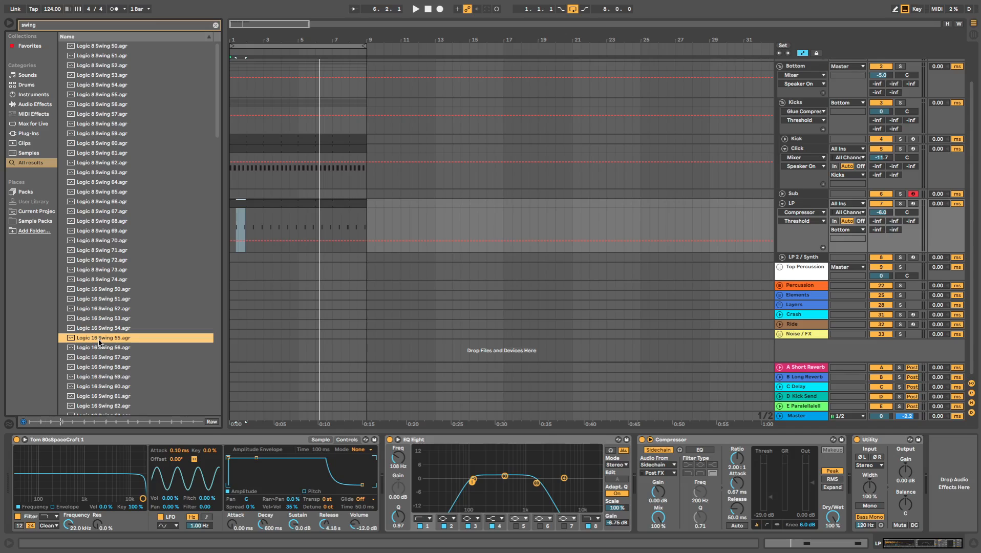
left_click(105, 348)
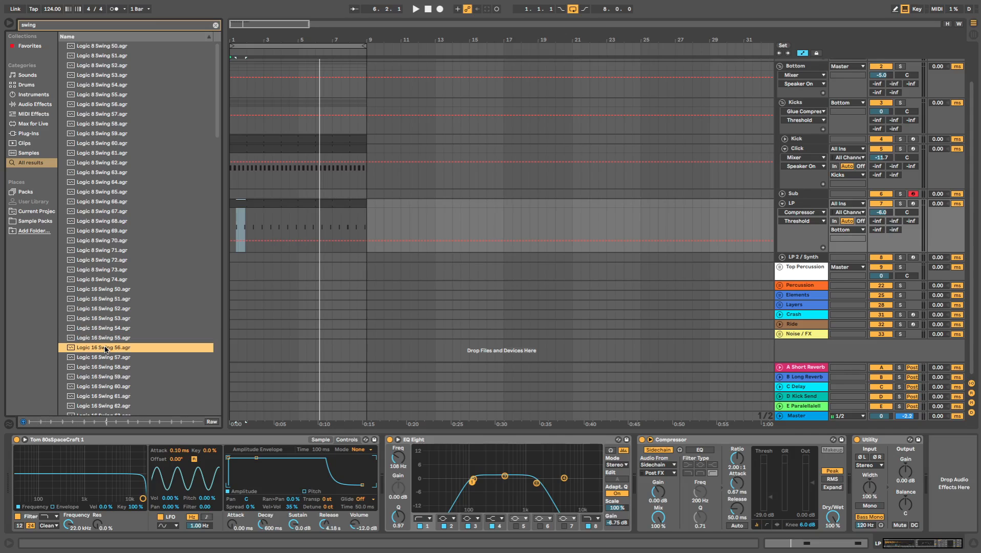
Step: Apply the Logic 16 Swing 56 groove to the LP clip and play it in the loop
left_click(11, 424)
left_click(11, 425)
left_click(284, 199)
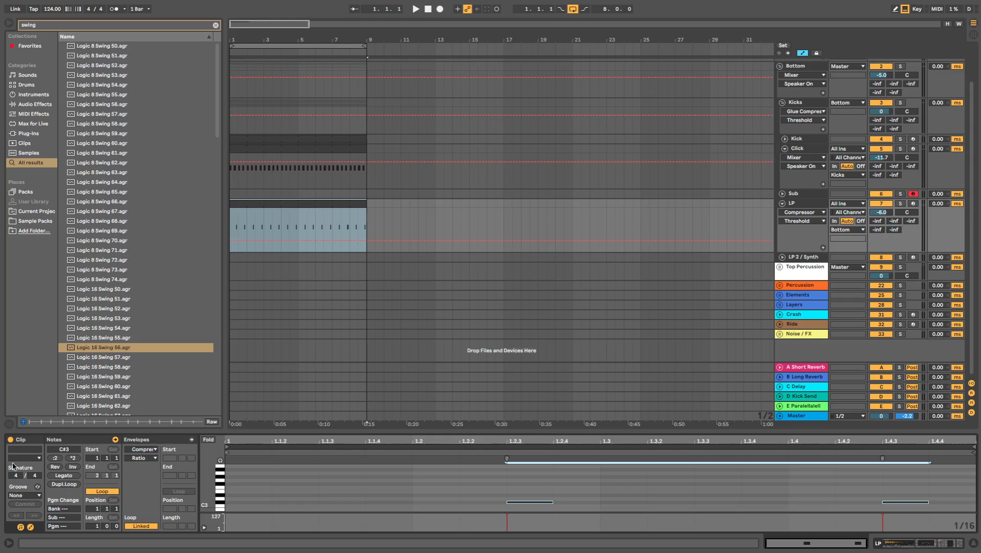
left_click(28, 496)
left_click(32, 520)
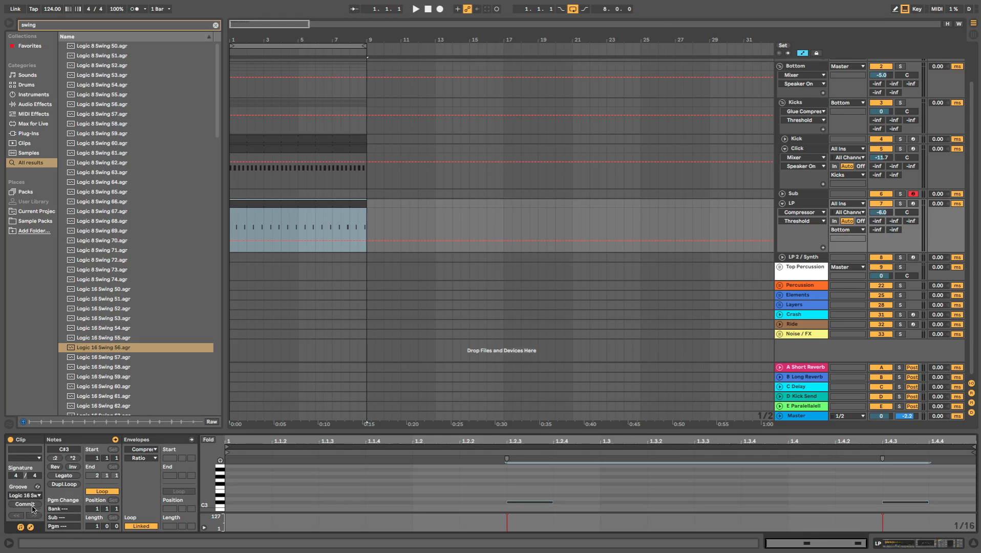
key("space")
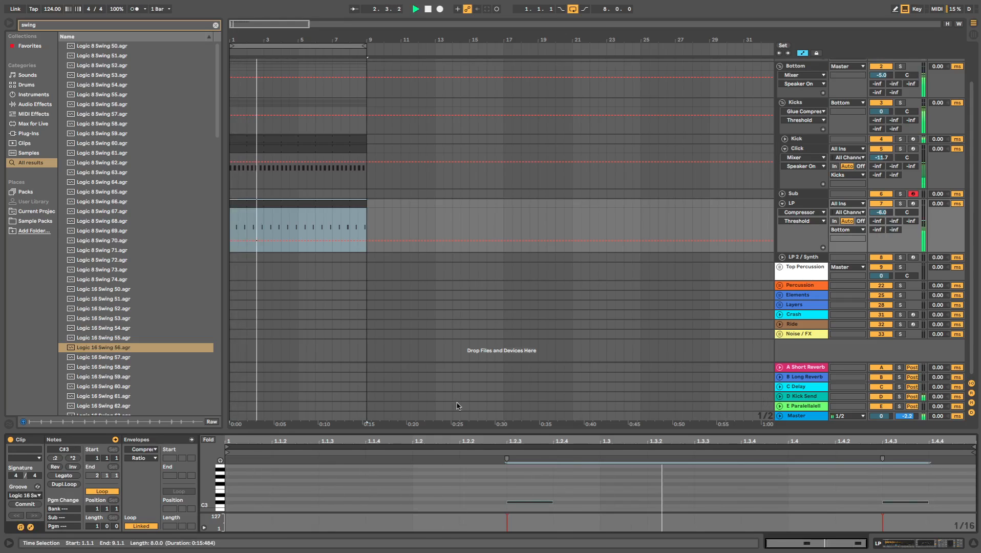
Step: Examine the LP clip's notes and its list of available grooves
left_click_drag(526, 488, 947, 513)
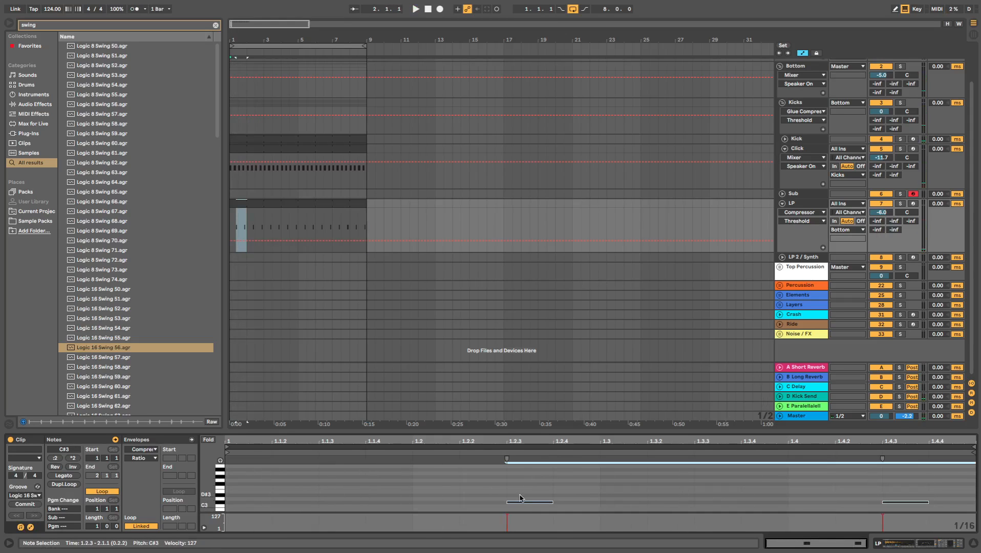
mouse_move(533, 506)
left_mouse_down()
mouse_move(545, 512)
mouse_move(527, 506)
mouse_move(535, 504)
left_mouse_up()
left_click(21, 495)
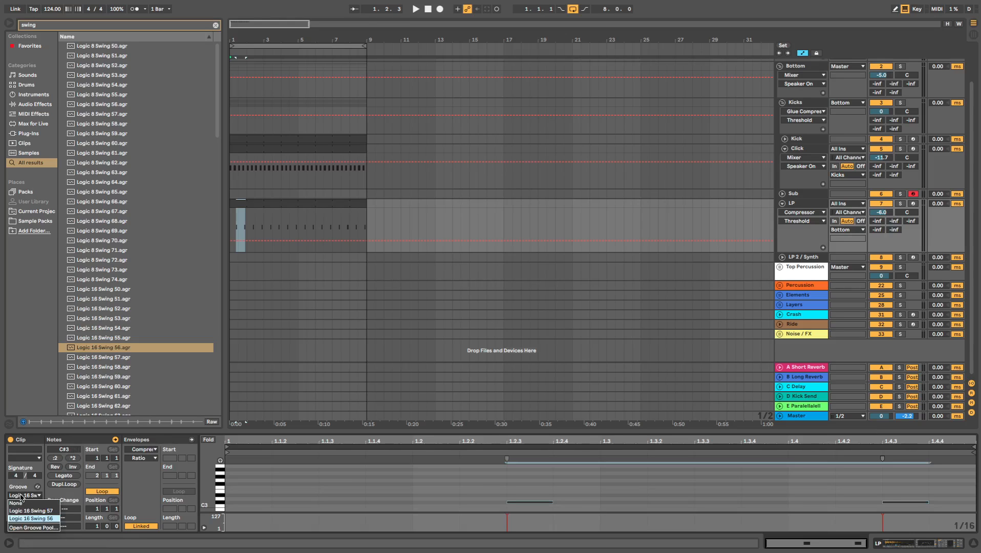
left_click(21, 494)
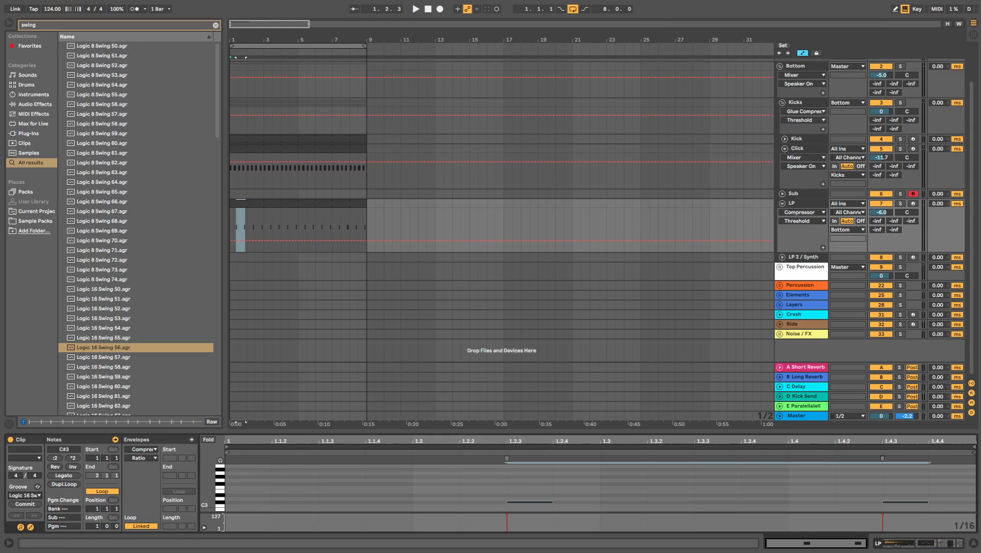
left_click_drag(940, 496, 360, 547)
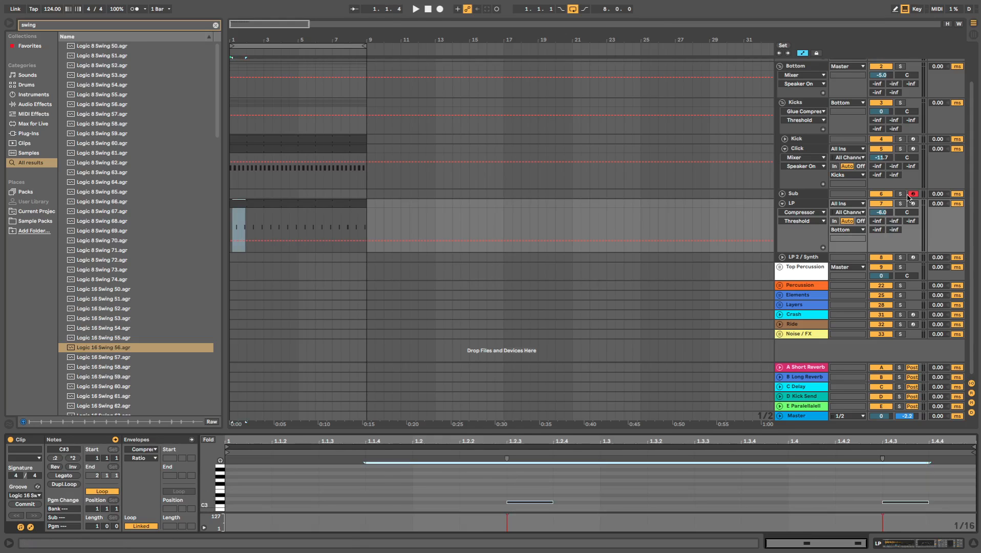
Step: Fold the LP track, select the LP 2 / Synth track, and clear the browser search to return to the Drums category
left_click(782, 204)
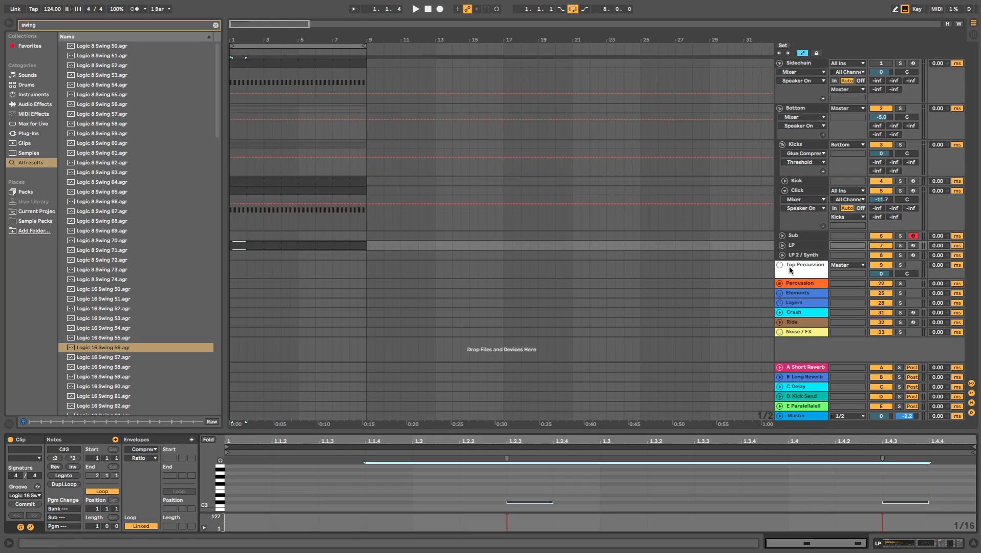
key("space")
left_click(801, 254)
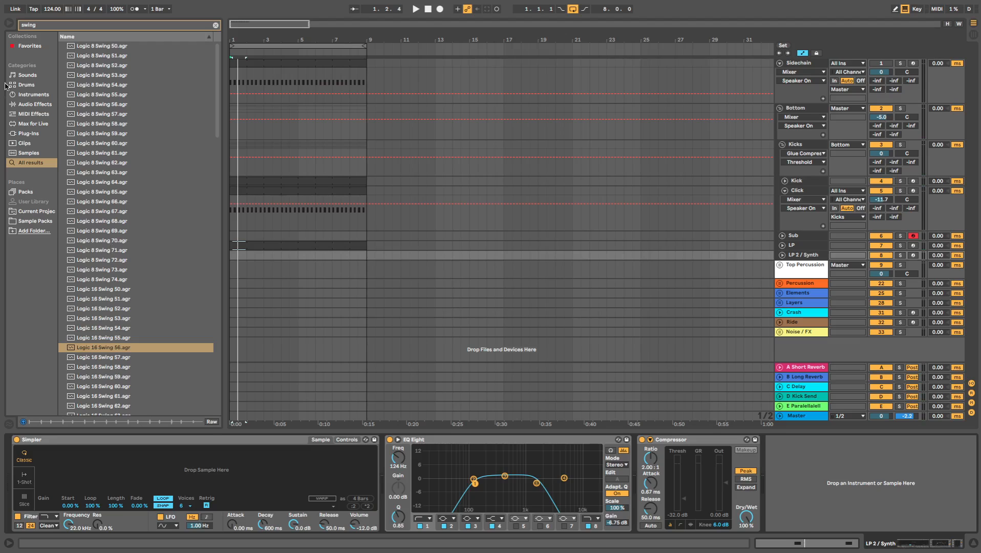
left_click(29, 95)
left_click(214, 23)
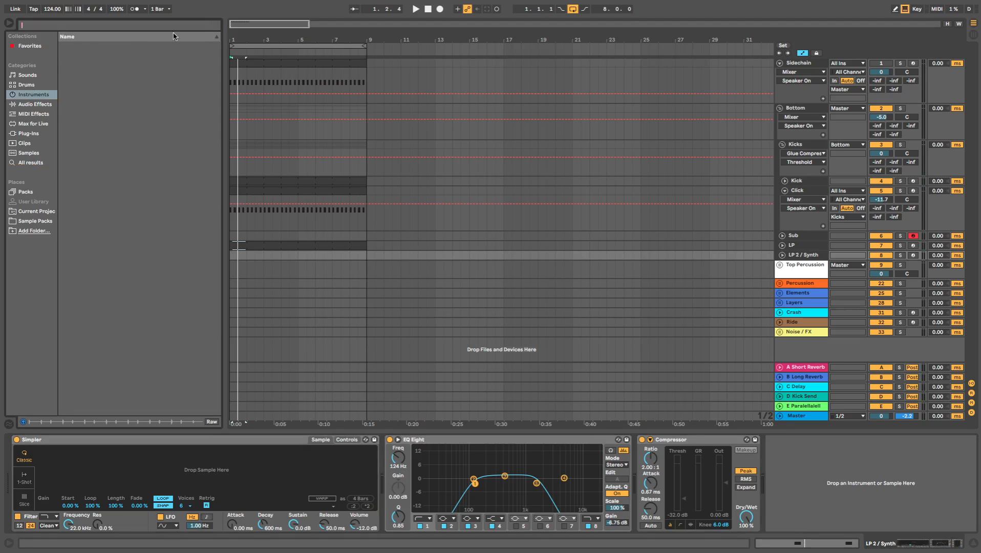
left_click(27, 85)
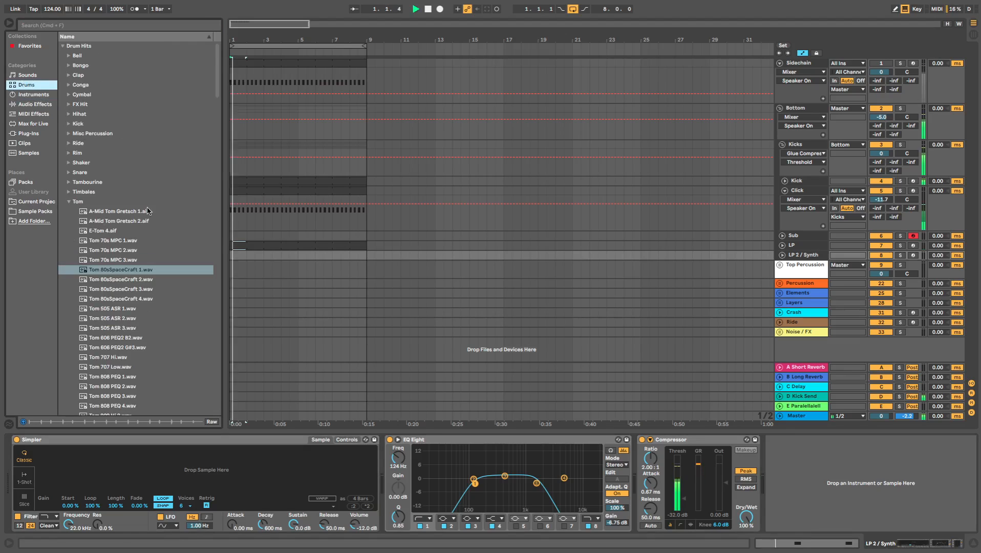
Step: Unfold the LP track and raise its volume to -1.9 dB
left_click(782, 245)
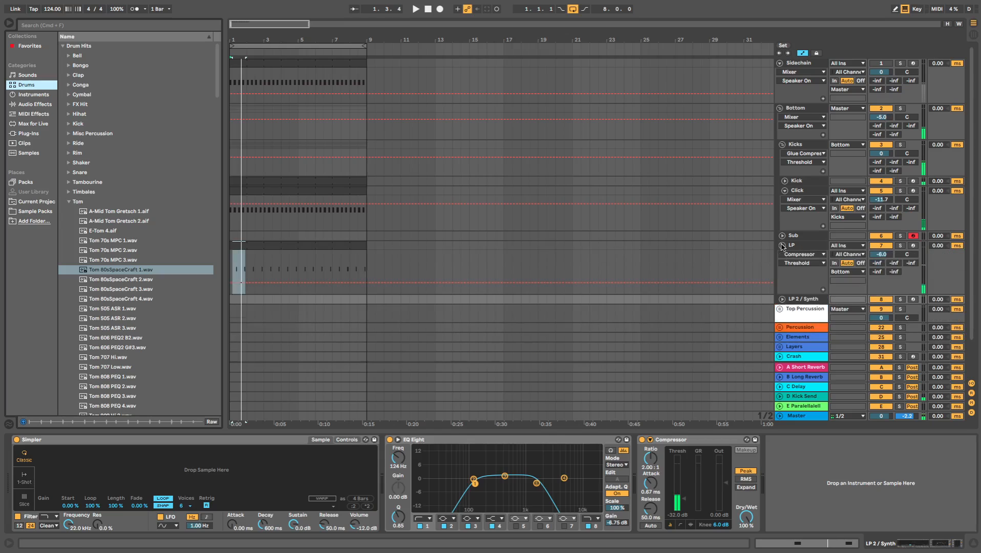
left_click(881, 254)
left_click_drag(881, 254, 881, 244)
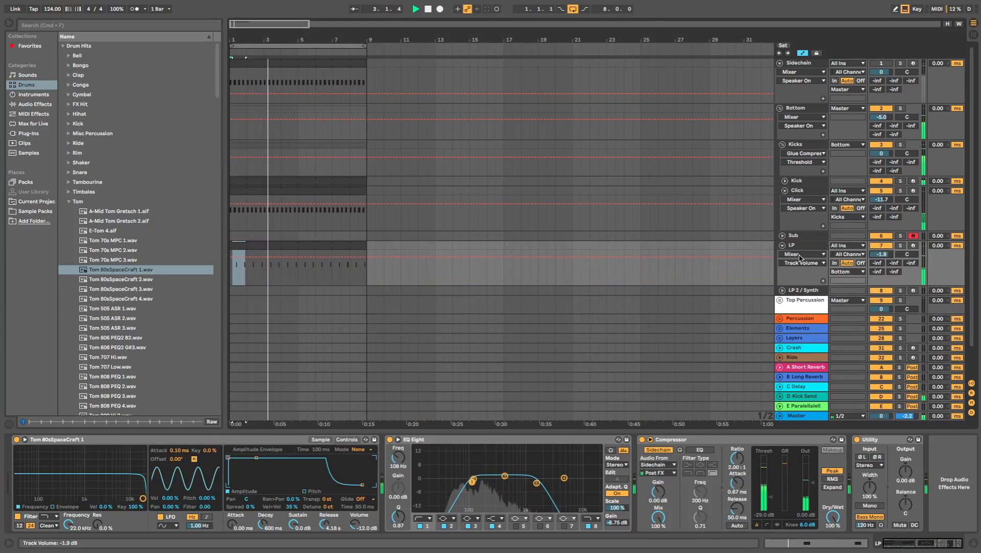
Step: Switch to the Session mixer during playback and select the Bottom group to show its effects
key("Tab")
key("Tab")
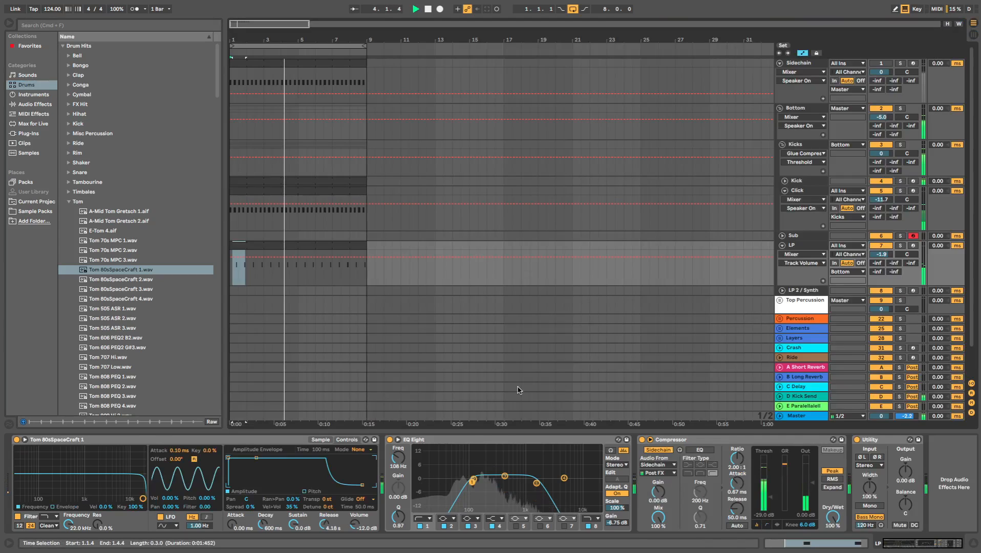
key("Tab")
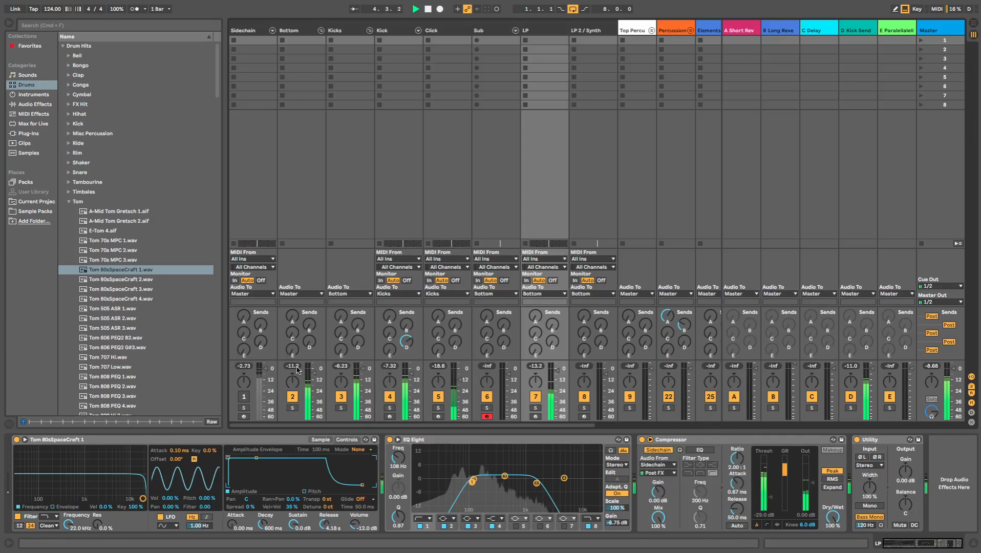
left_click(299, 30)
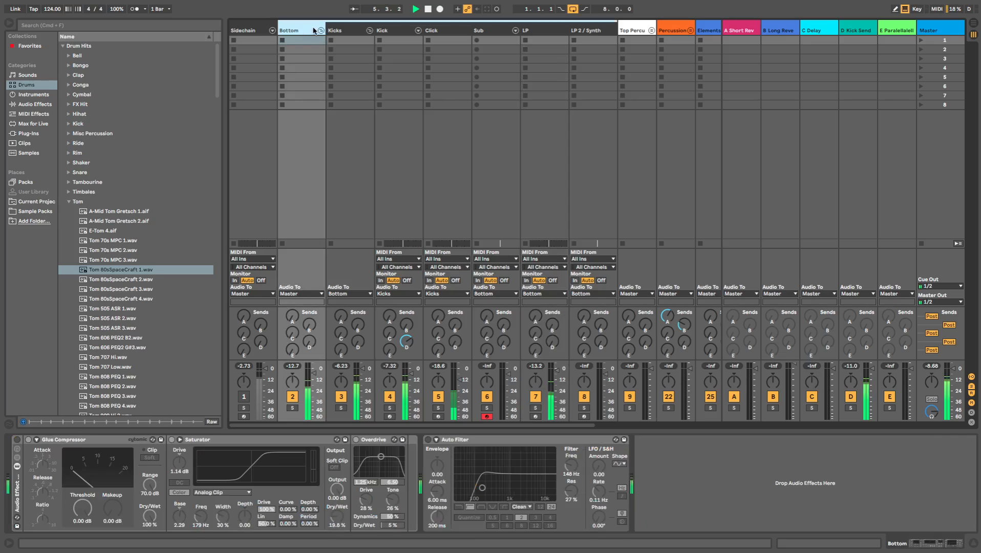
Step: Fold the Kicks group in the Session mixer and reselect the Bottom group
left_click(368, 31)
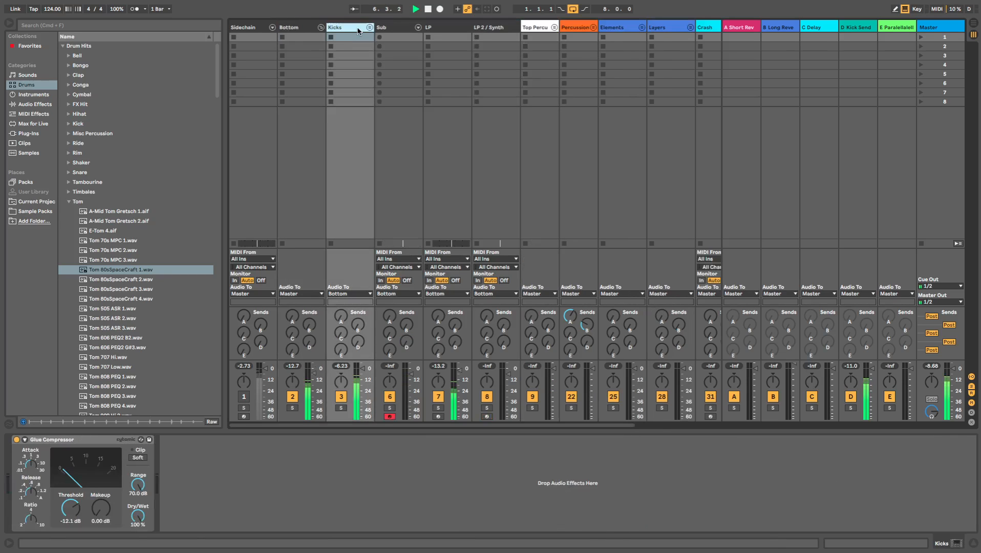
left_click(302, 29)
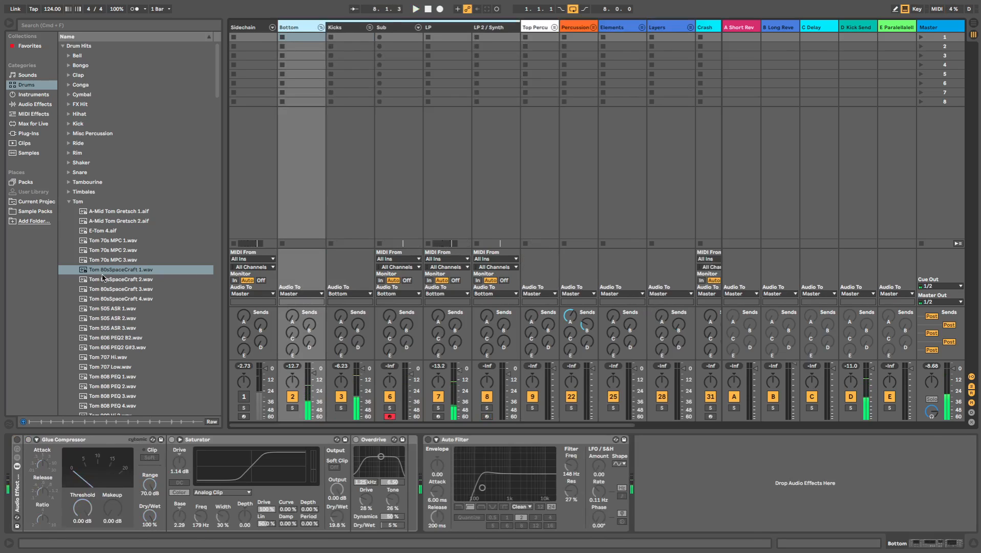
Step: Audition tom samples in the Drums category, including Tom B SP 4.wav, Tom Likewise Low.aif and Tom Likewise High.aif
scroll(120, 358, "down", 5)
left_click(120, 358)
scroll(120, 362, "down", 5)
left_click(120, 365)
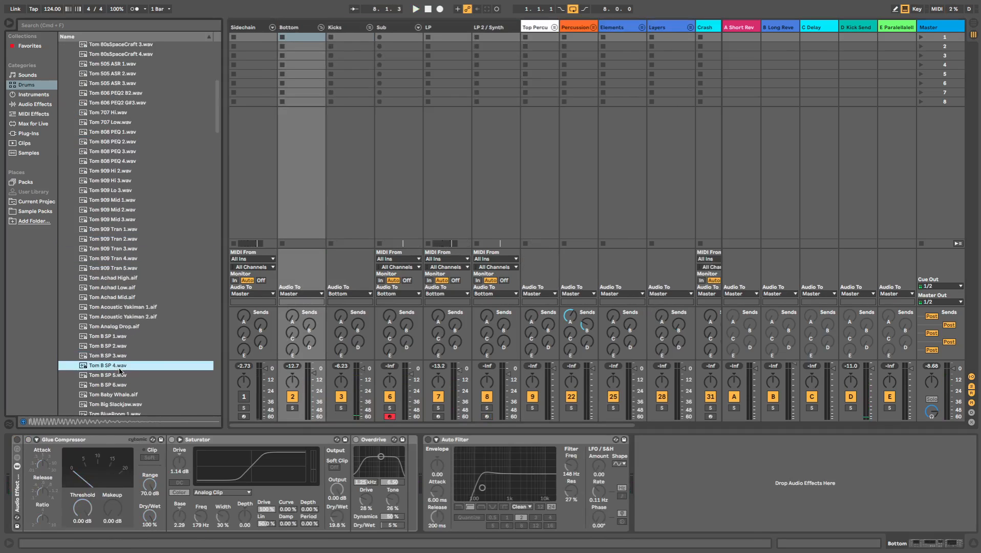
scroll(120, 366, "down", 7)
left_click(121, 373)
scroll(120, 371, "down", 12)
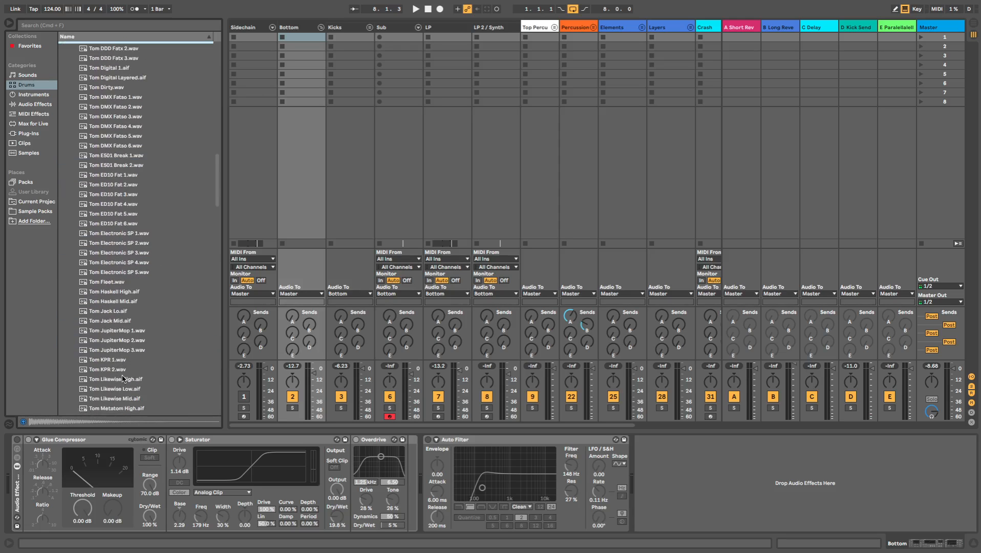
left_click(122, 379)
scroll(123, 379, "down", 8)
left_click(141, 185)
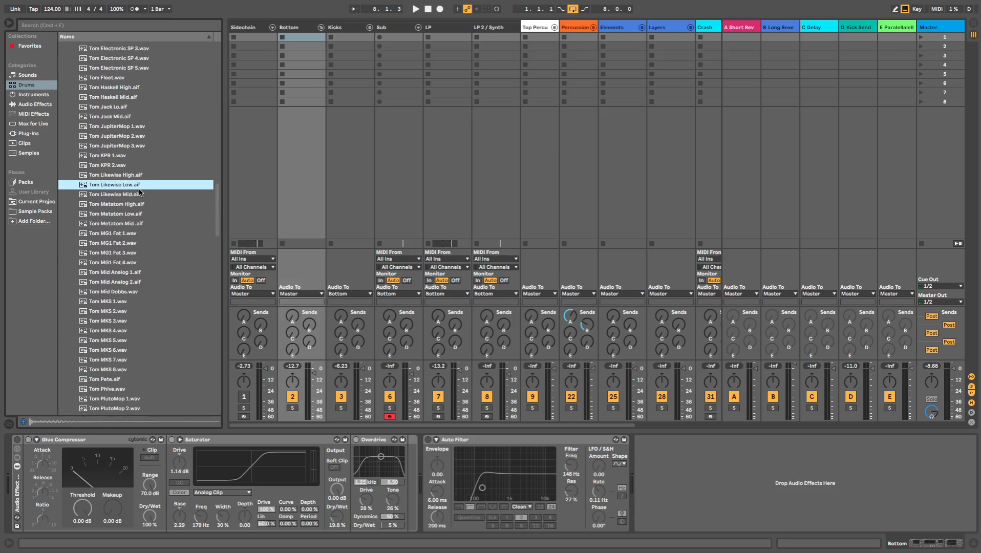
left_click(142, 175)
Step: Return to the Arrangement and load Tom Likewise High.aif into the LP 2 / Synth track's Simpler
key("Tab")
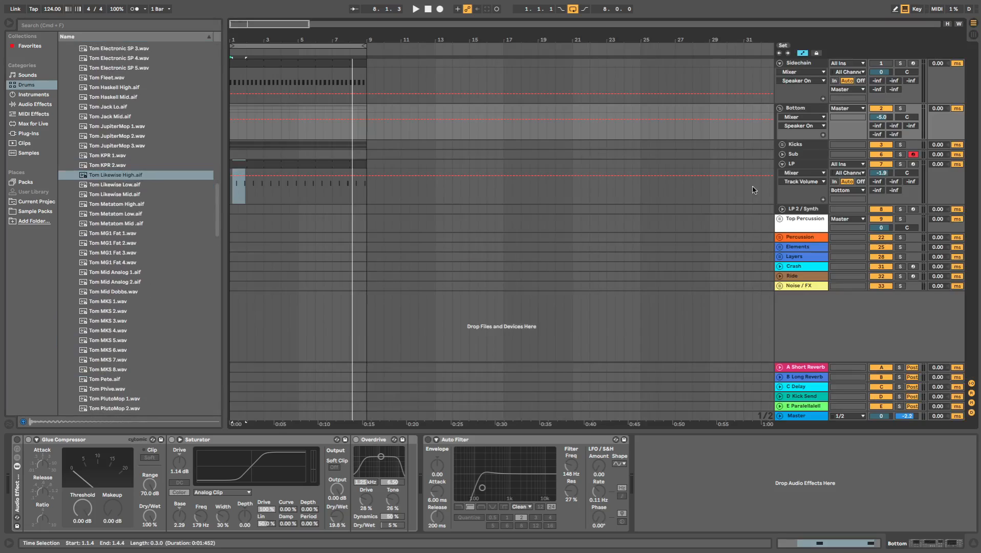
left_click(804, 209)
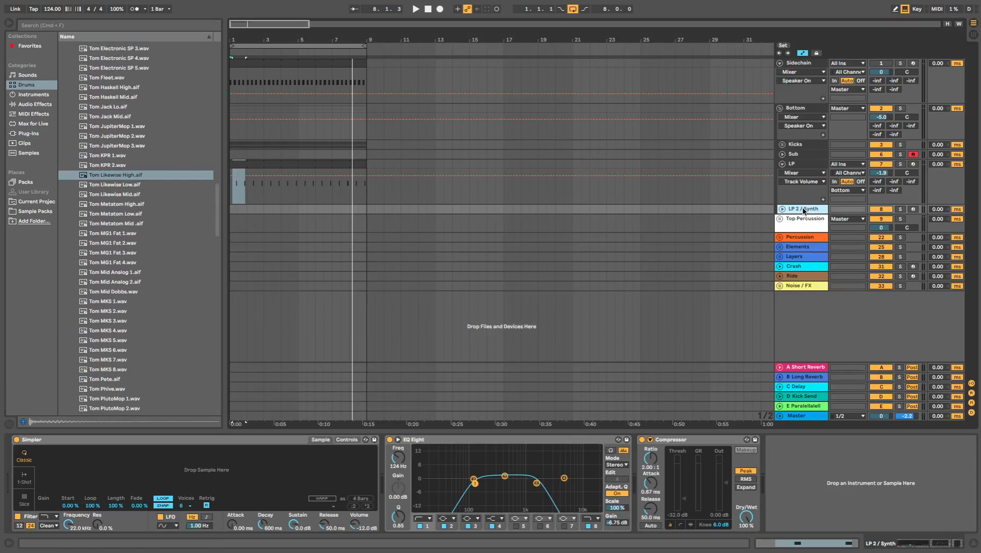
key("space")
left_click(111, 176)
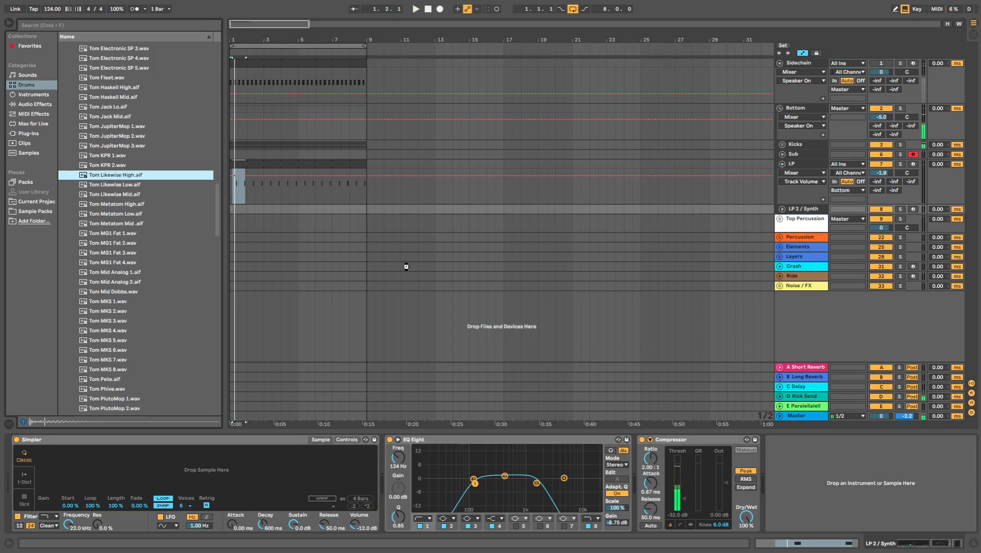
Step: Create an empty one-bar MIDI clip at bar 1 on the LP 2 / Synth track
left_click_drag(343, 239, 243, 208)
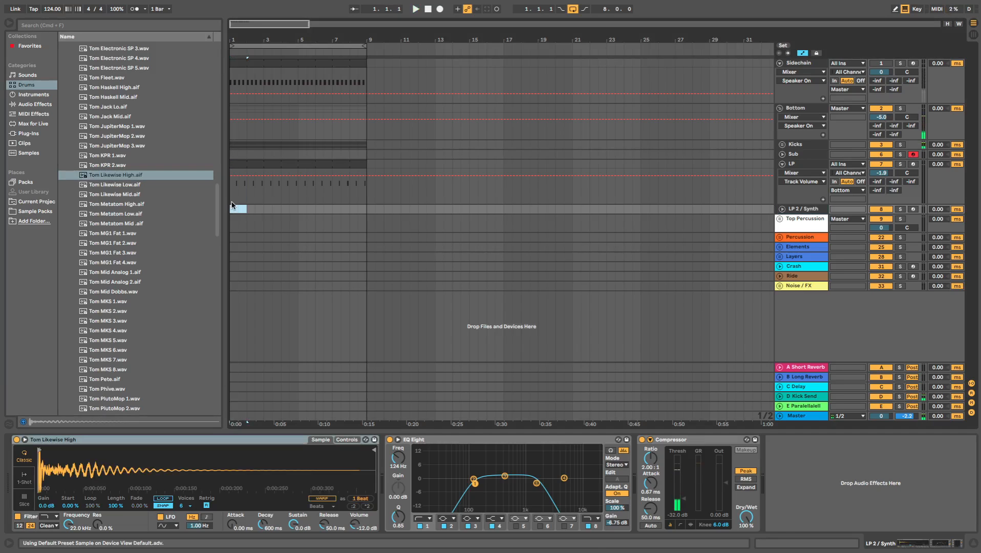
key("super+m")
key("shift+Tab")
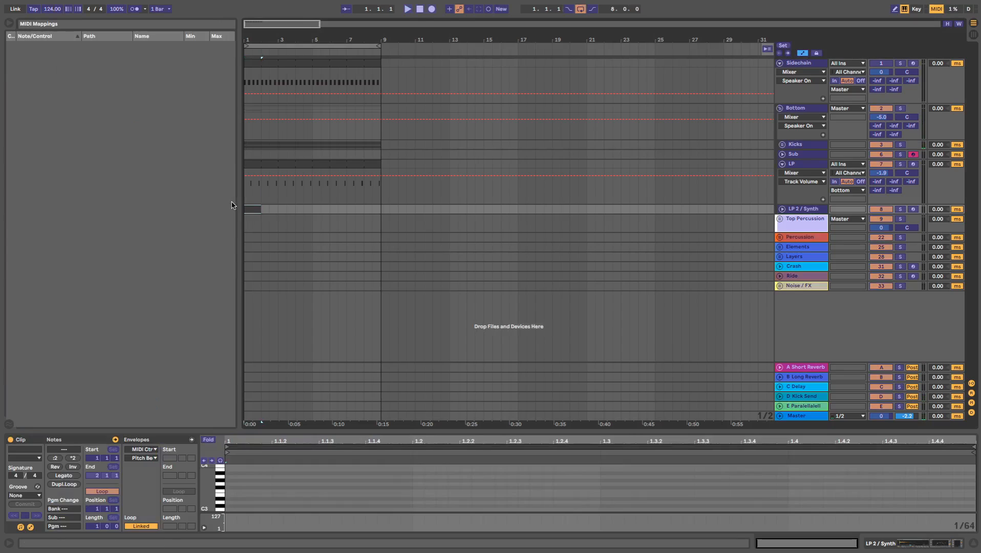
key("super+m")
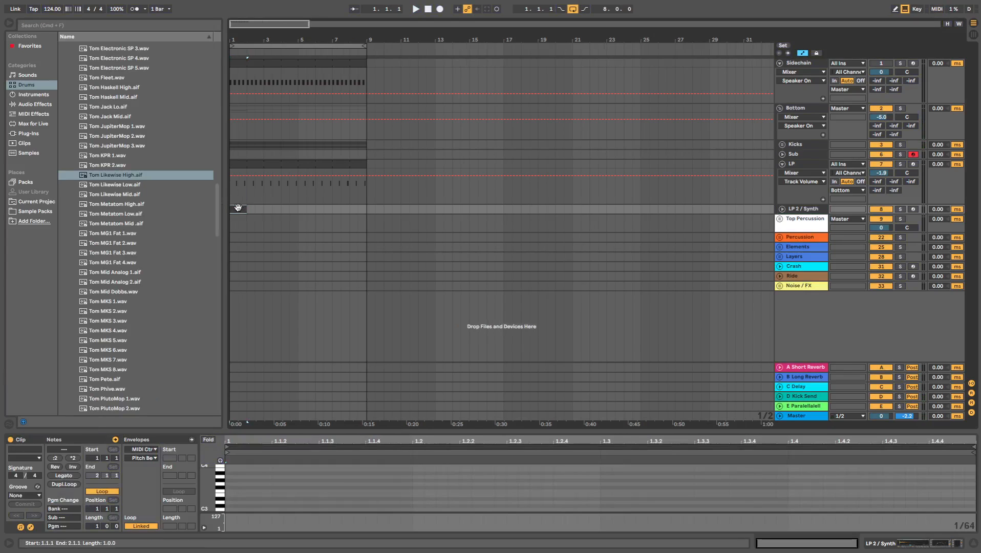
Step: Set the clip's grid to 1/16 and place a single C3 note at 1.1.4, checking its timing in playback
right_click(323, 508)
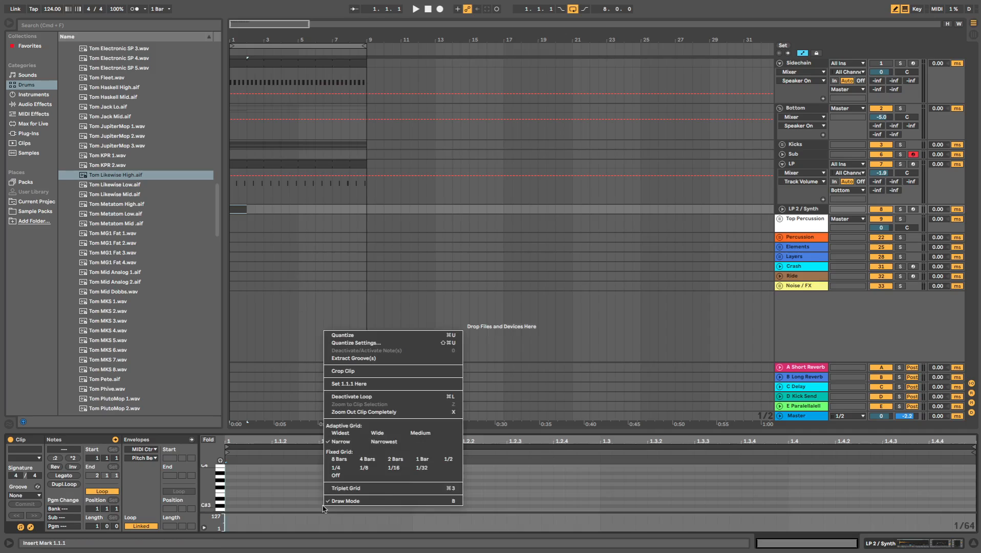
left_click(392, 468)
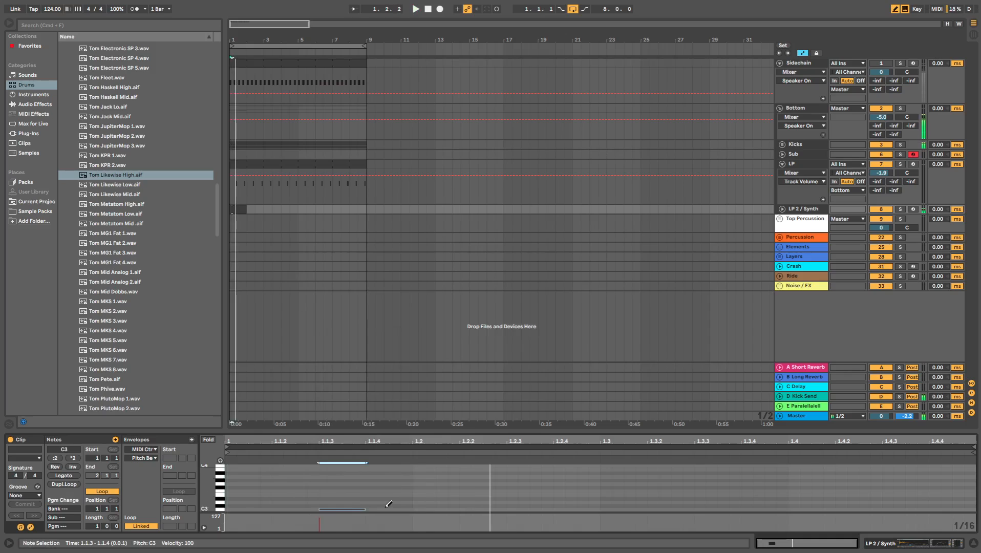
key("Left")
key("Right")
key("Right")
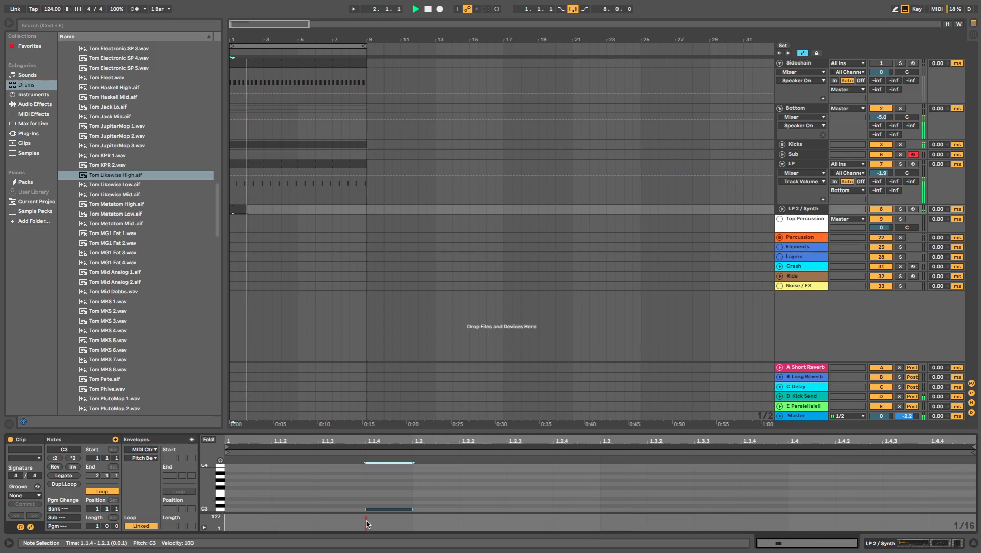
key("space")
key("space")
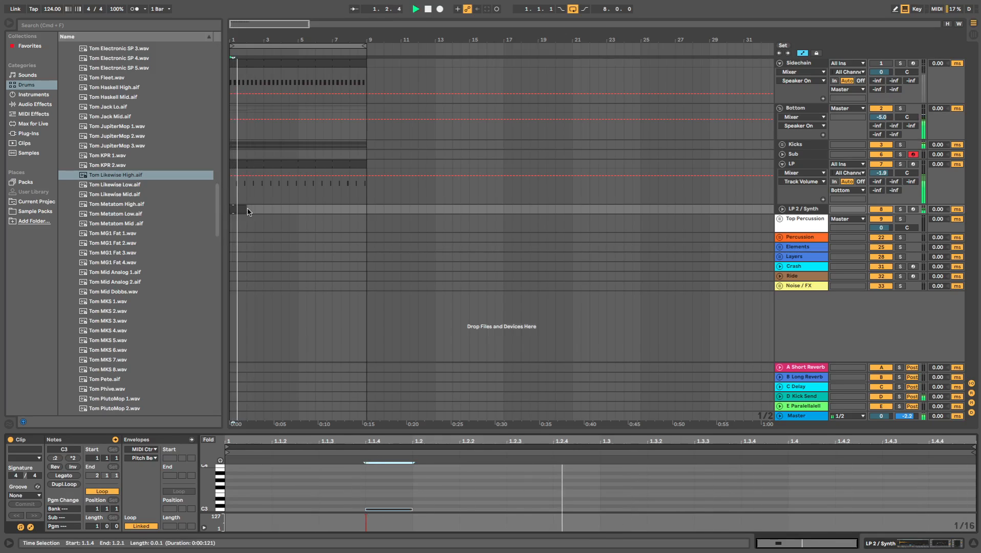
Step: Extend the tom clip to bar 9, unfold the LP 2 / Synth track and set its volume to -2.7 dB
left_click(794, 210)
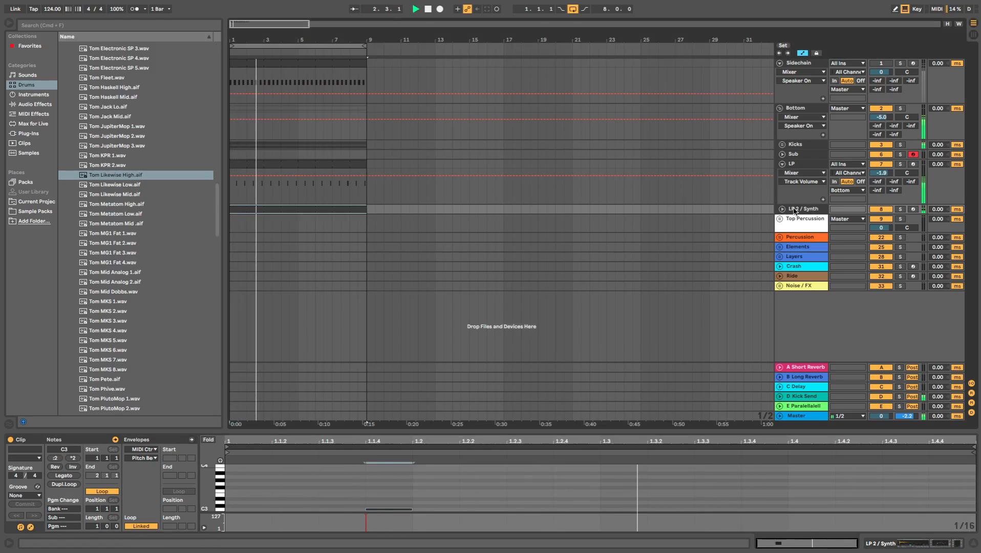
left_click(783, 209)
left_click_drag(881, 218, 881, 222)
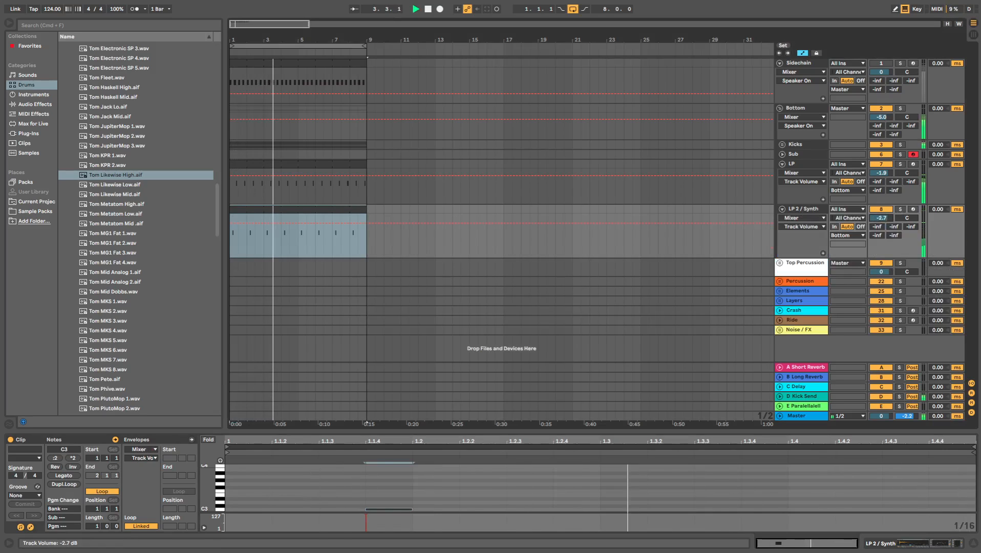
Step: Raise the high-cut band of the LP 2 / Synth EQ Eight to 3.91 kHz and set the Compressor threshold to -27.2 dB
key("shift+Tab")
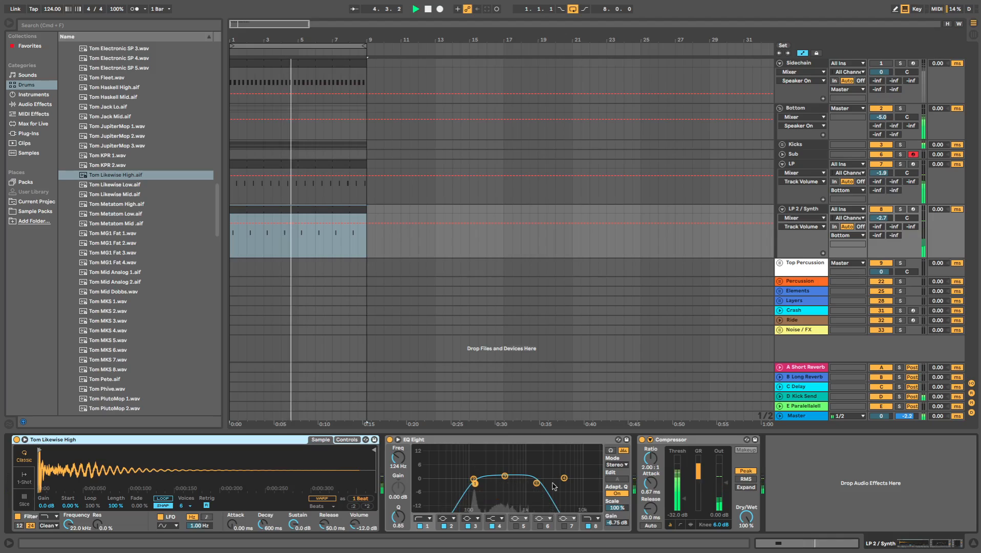
left_click_drag(535, 482, 557, 482)
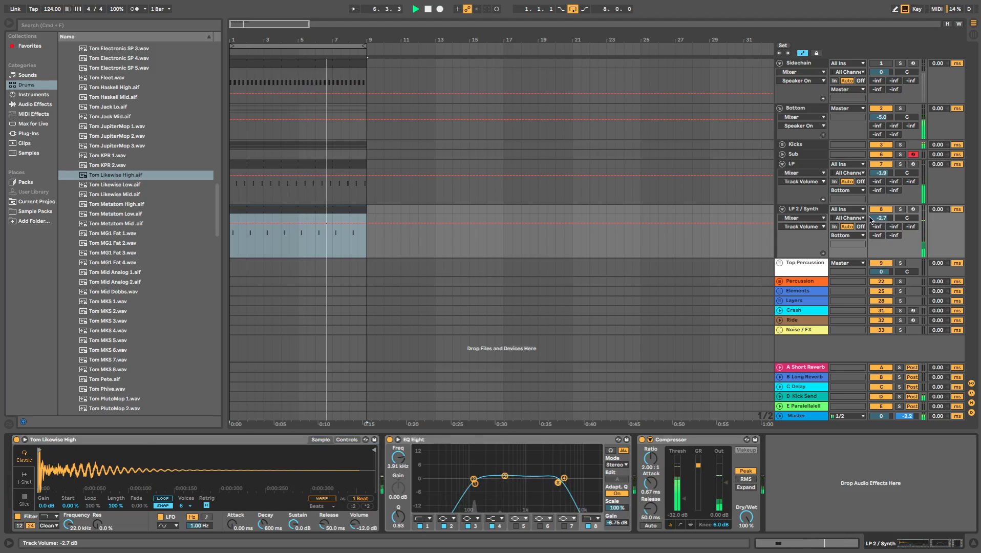
left_click_drag(683, 498, 683, 496)
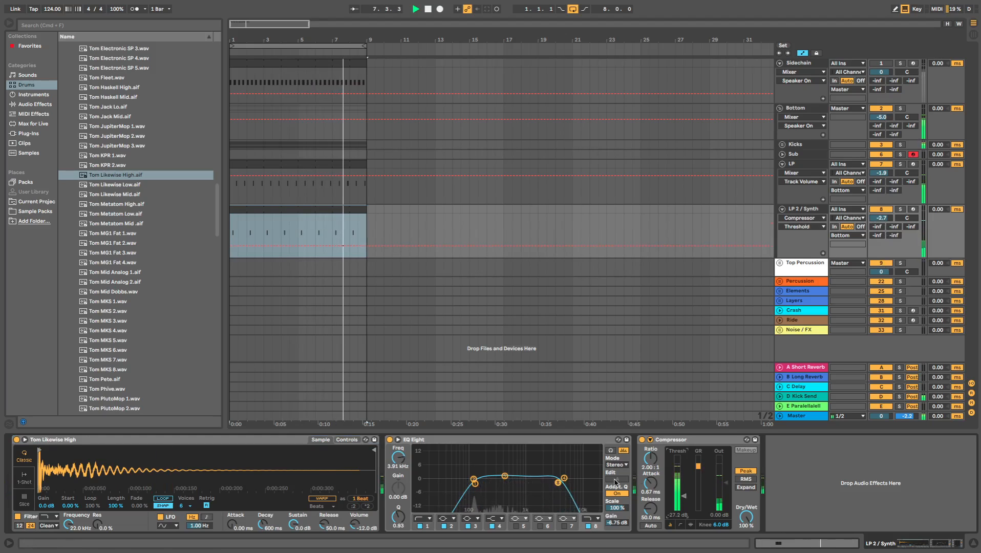
Step: Apply the Logic 16 swing groove to the LP 2 / Synth clip
double_click(310, 208)
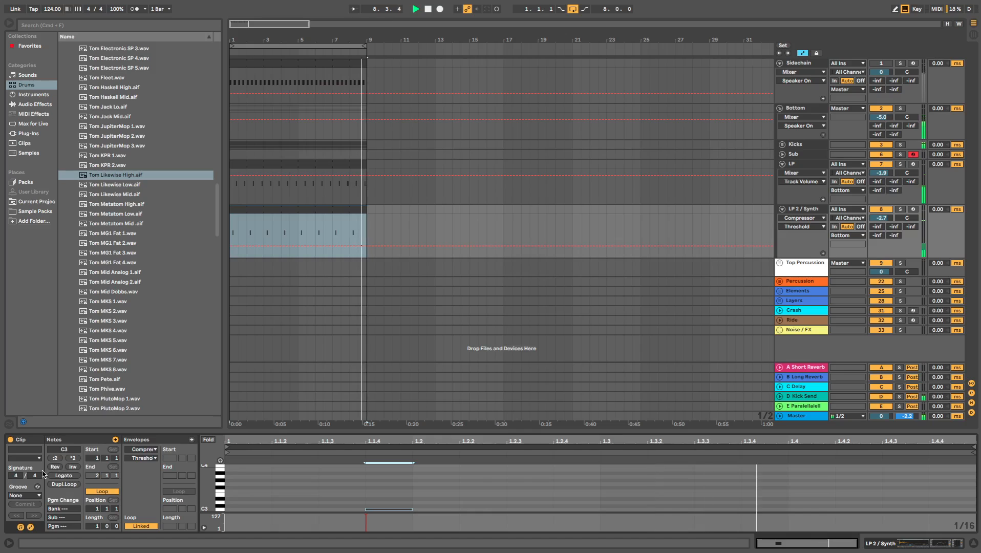
left_click(25, 495)
left_click(28, 512)
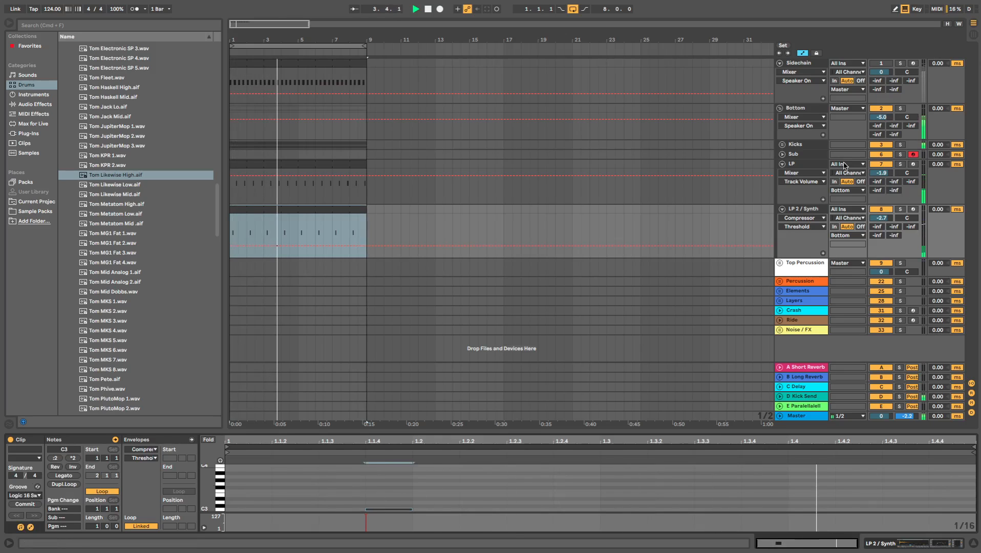
Step: Lower the LP 2 / Synth track's volume to -3.9 dB and unfold the Sub track to show its devices
left_click(793, 155)
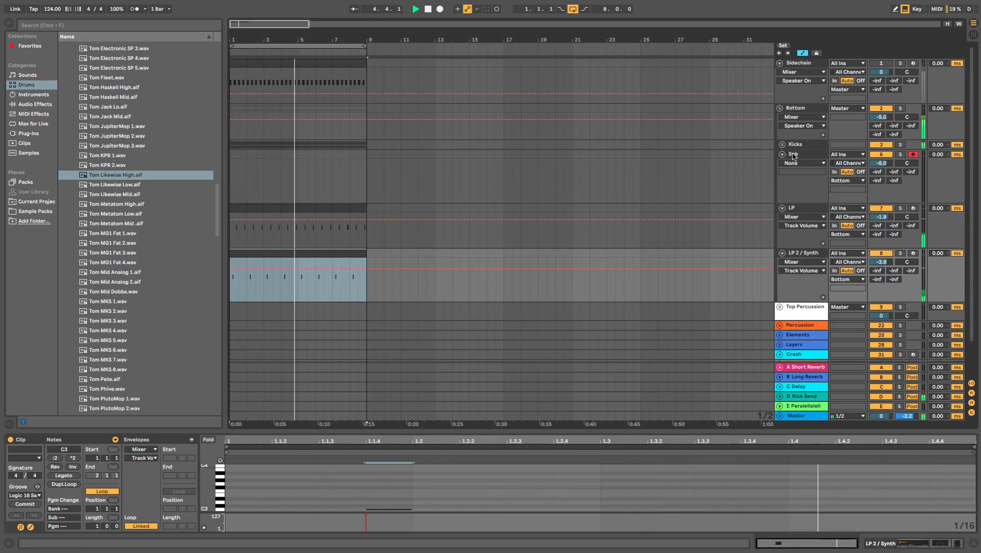
left_click(793, 155)
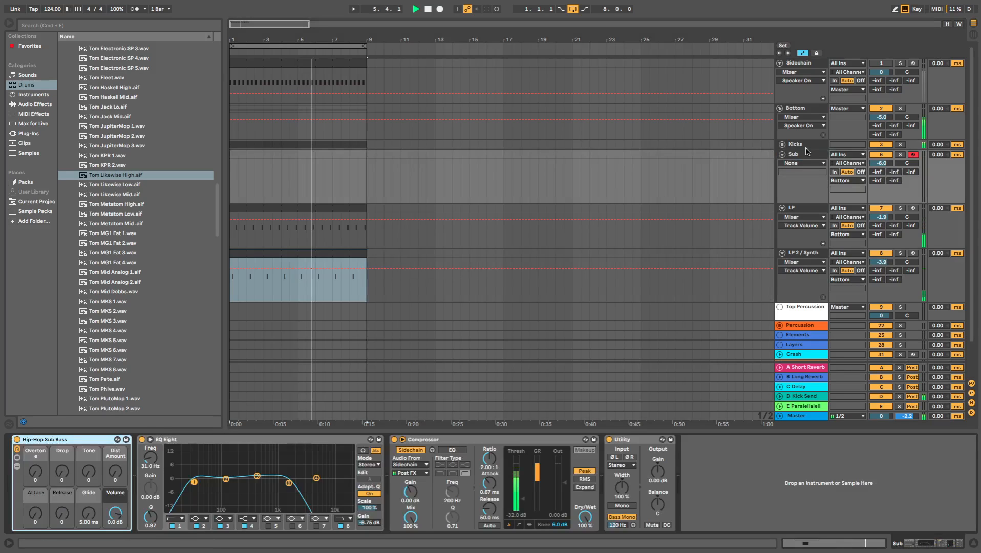
Step: Stop playback, unfold the Kicks group and select the Kick track to show its device chain
left_click(791, 144)
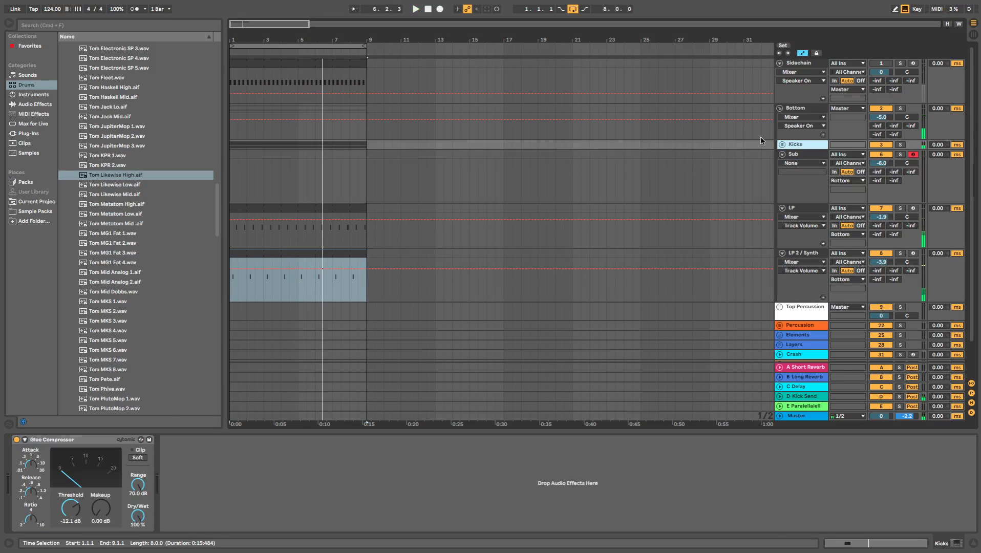
left_click(794, 109)
left_click(781, 144)
left_click(802, 181)
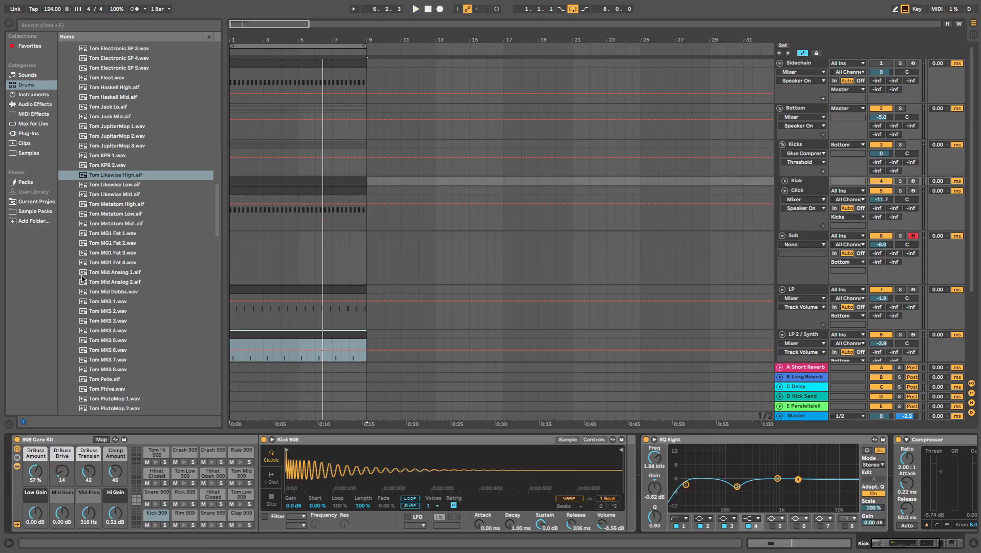
Step: Find the Tuner among the audio effects and add it to the end of the Kick track's device chain
left_click(38, 211)
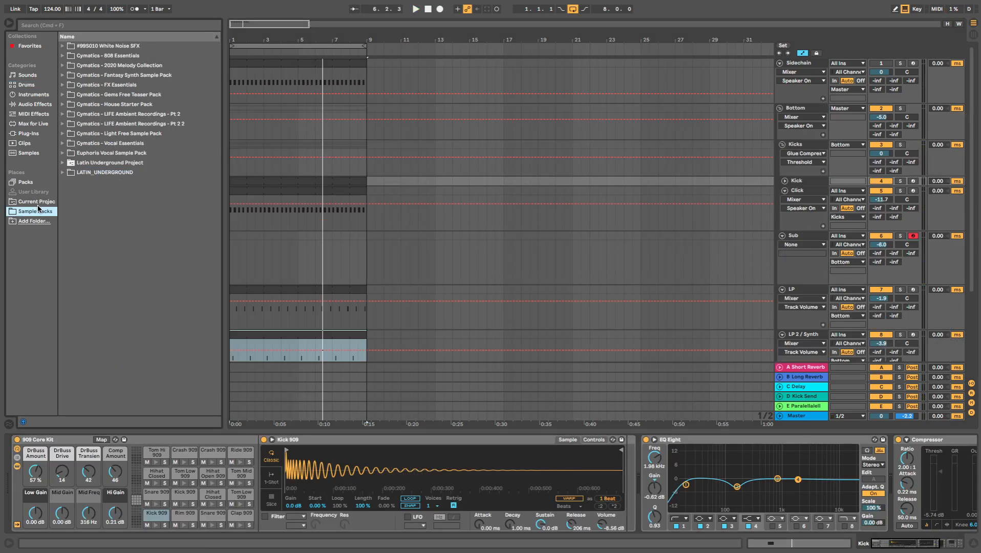
left_click(39, 105)
scroll(80, 231, "down", 1)
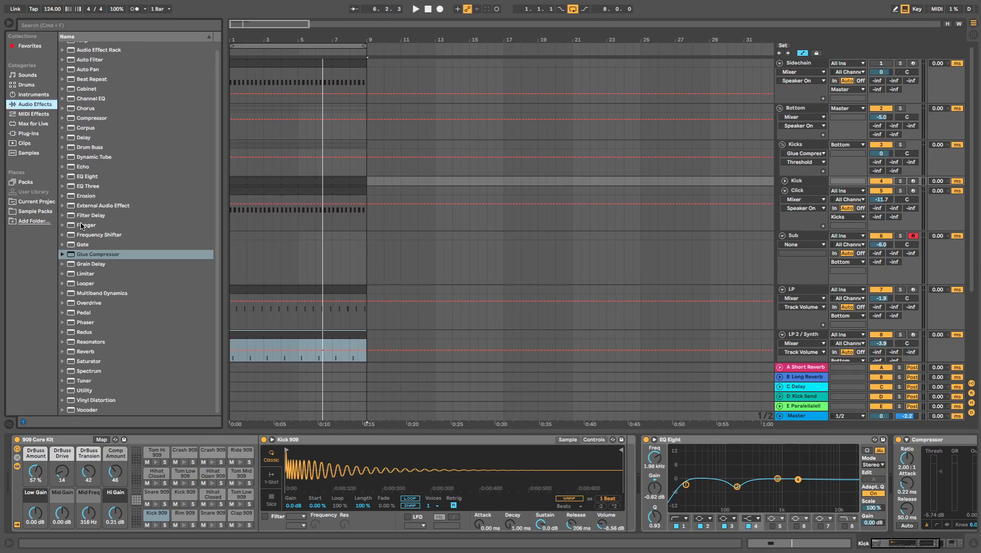
left_click(30, 95)
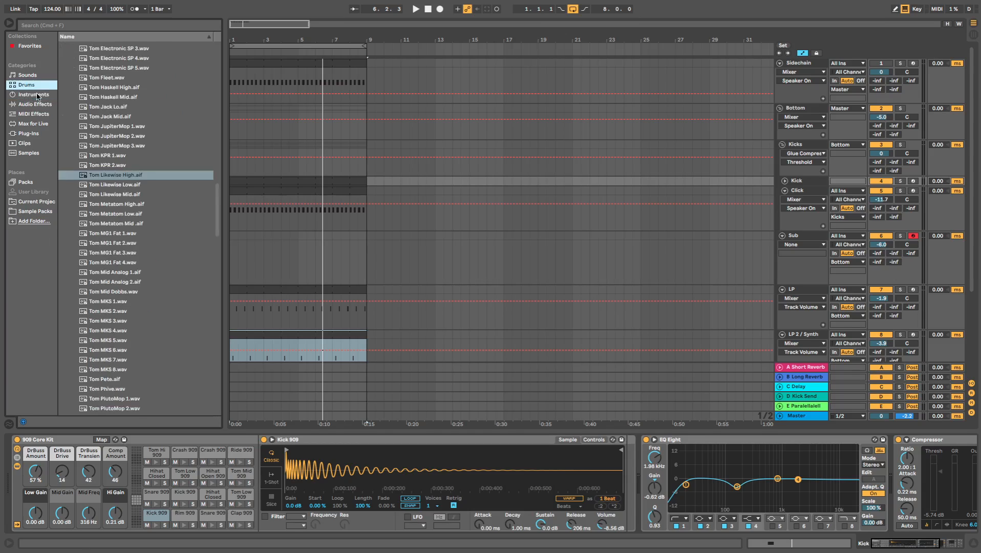
left_click(37, 103)
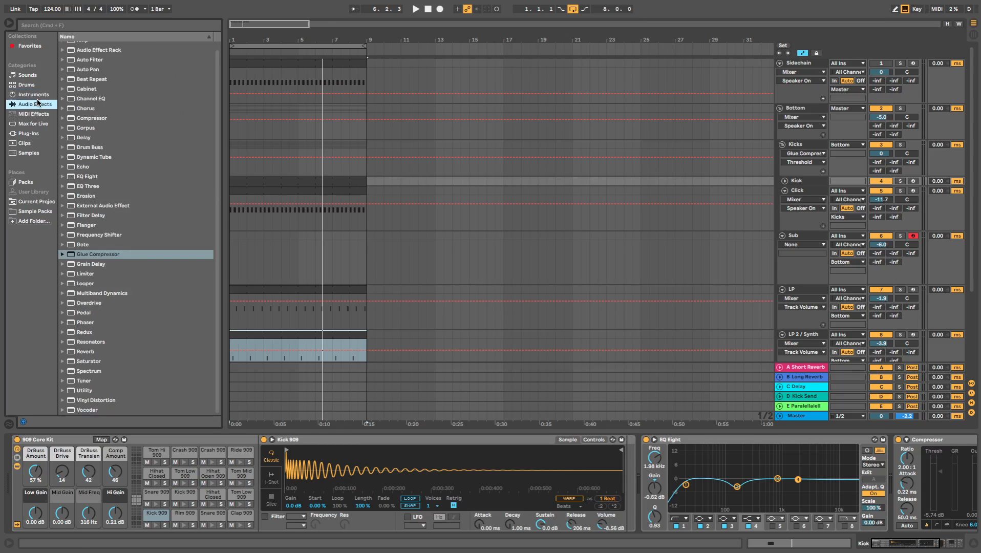
left_click(102, 380)
scroll(97, 377, "up", 1)
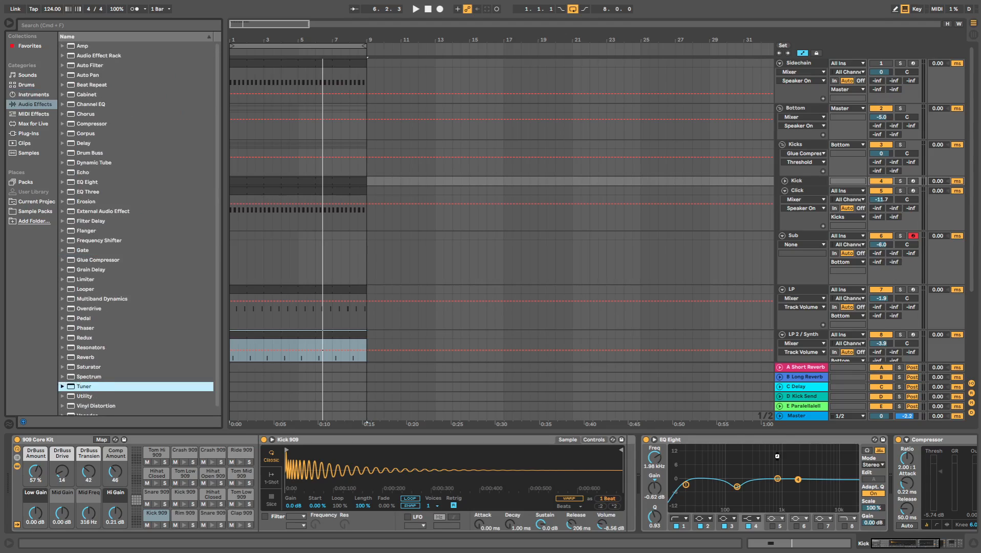
key("Return")
Step: Play the loop and set the Kick 909 Simpler's detune to +12 ct while checking the pitch on the Tuner
key("space")
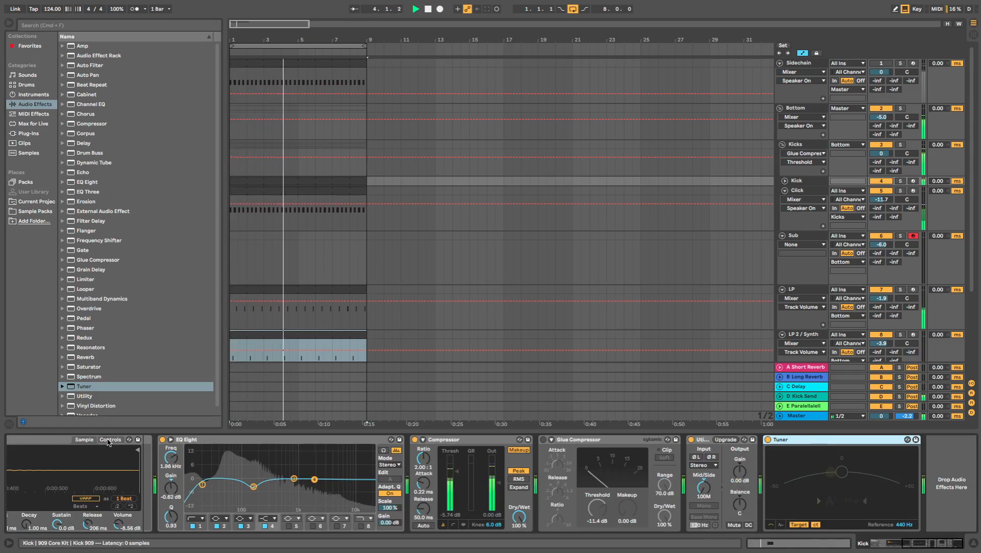
left_click(111, 440)
left_click_drag(92, 507, 92, 500)
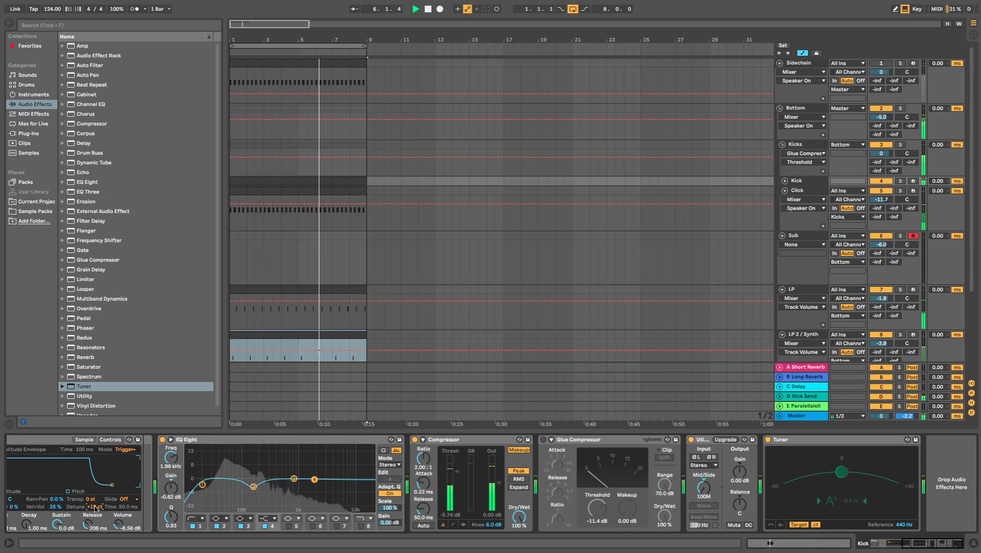
left_click_drag(950, 544, 913, 543)
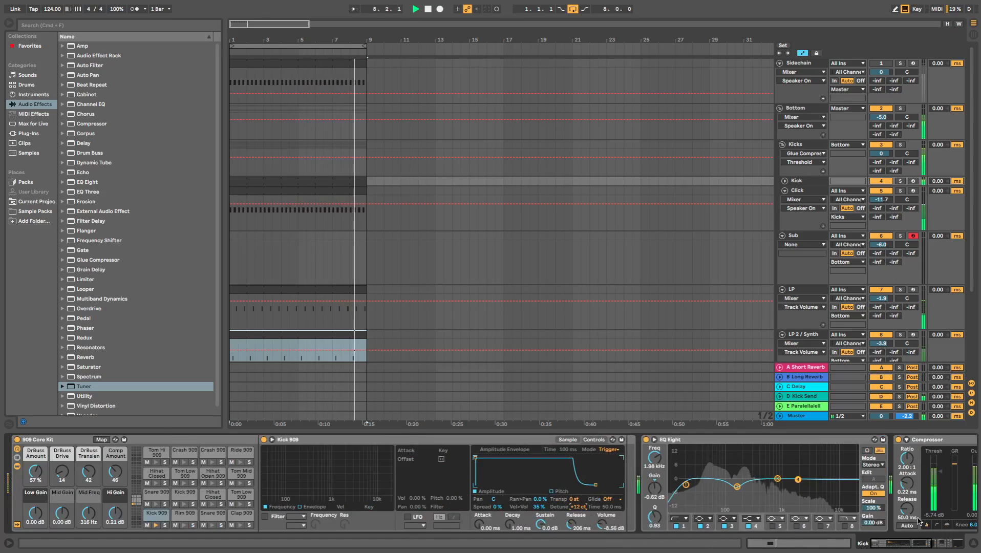
scroll(582, 511, "right", 10)
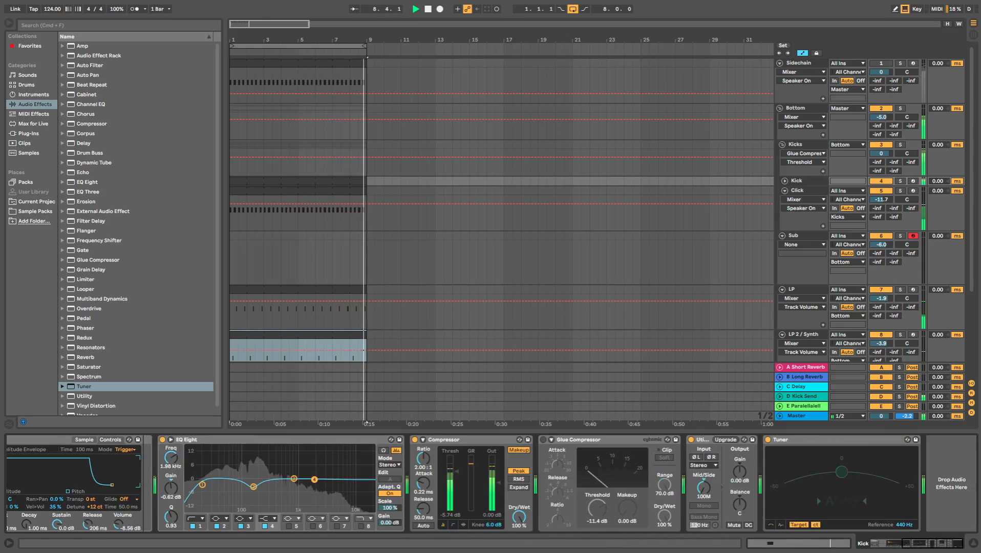
Step: Remove the Tuner from the end of the Kick track's device chain and stop playback
left_click(823, 444)
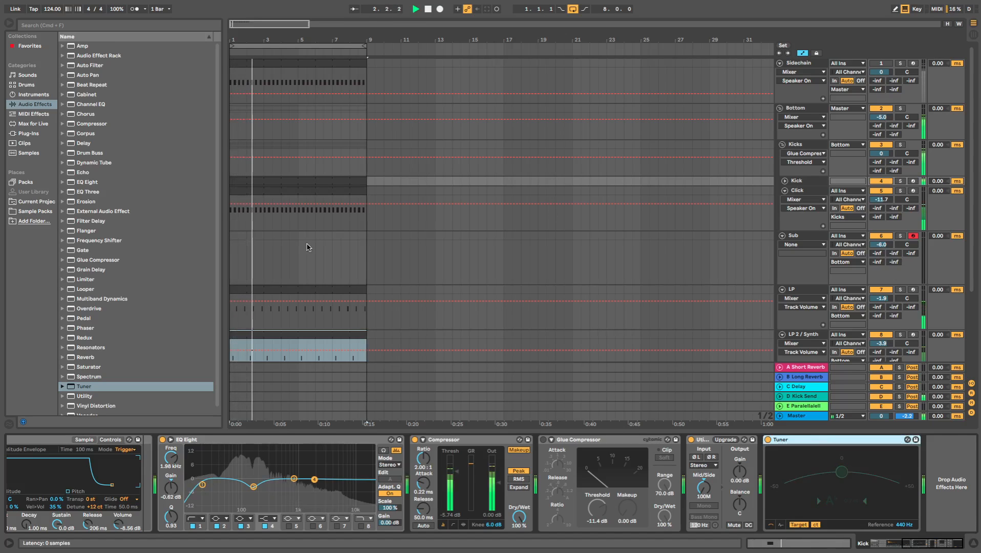
key("Delete")
key("space")
Step: Create a one-bar MIDI clip at the start of the Sub track, set its note grid to 1/16 and play the loop
left_click_drag(254, 251, 227, 230)
key("super+shift+m")
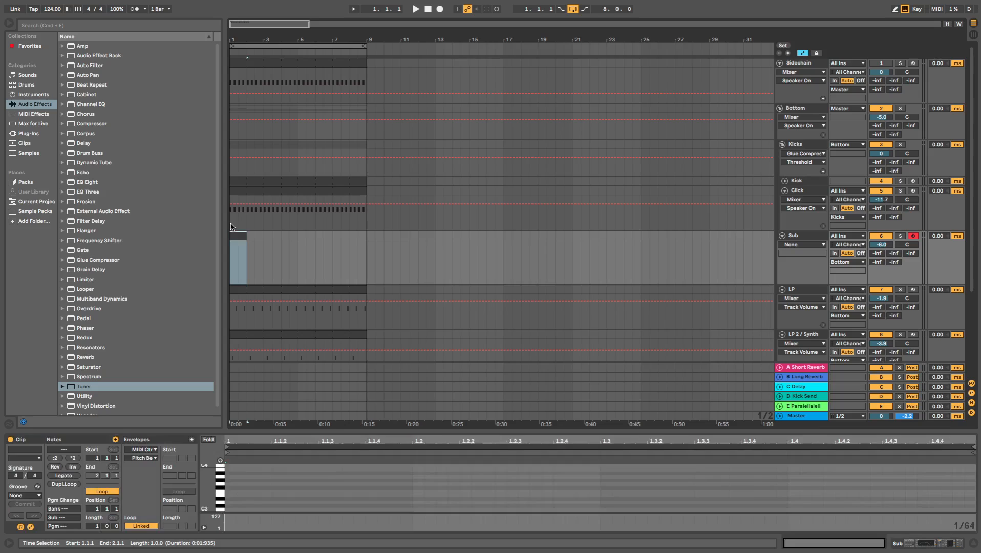
right_click(357, 437)
left_click(404, 455)
key("space")
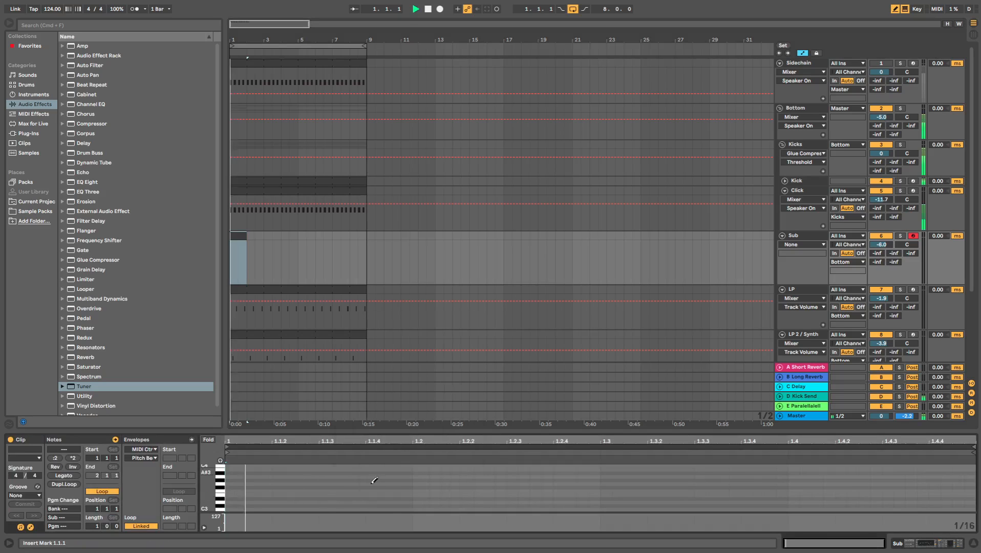
Step: Draw a sixteenth-note G3 at 1.1.3 in the Sub clip and audition it
left_click(307, 508)
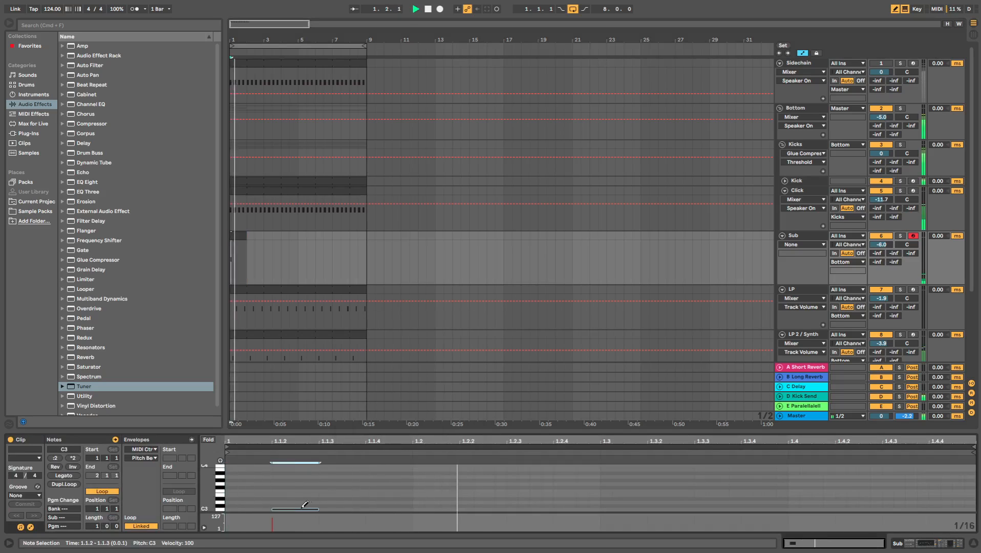
left_click(309, 506)
key("space")
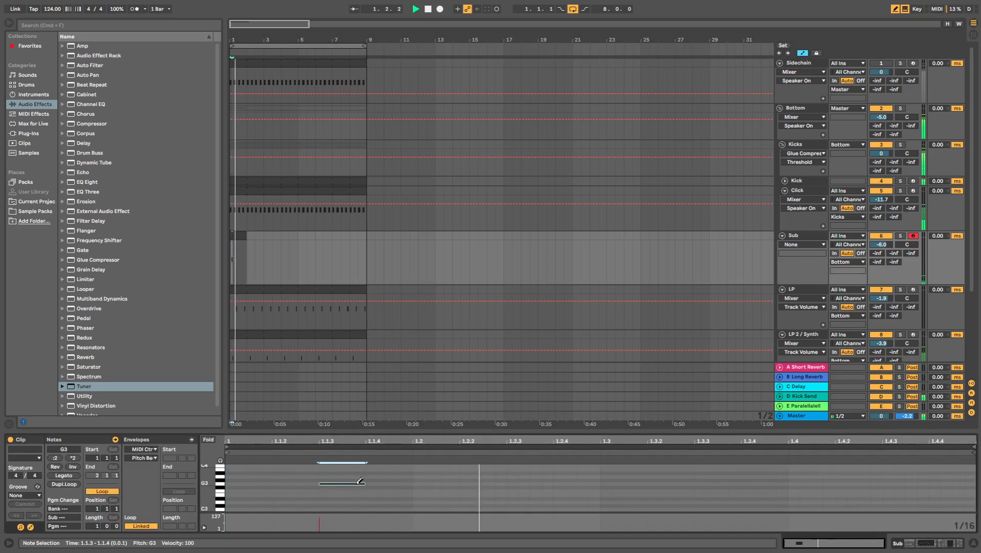
key("space")
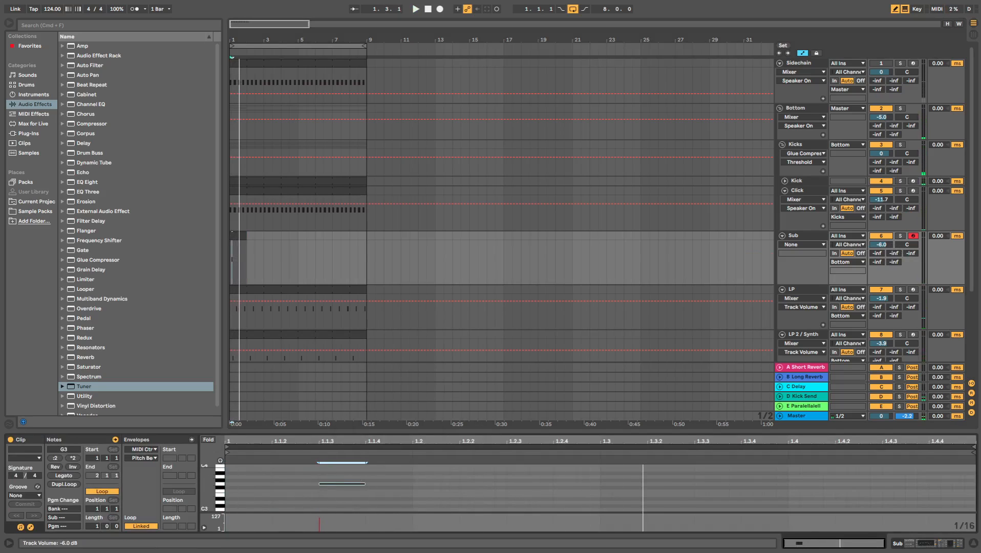
Step: Raise the Sub track's volume to -2.1 dB, leave draw mode and extend the Sub clip to bar 9
left_click_drag(889, 244, 889, 235)
key("space")
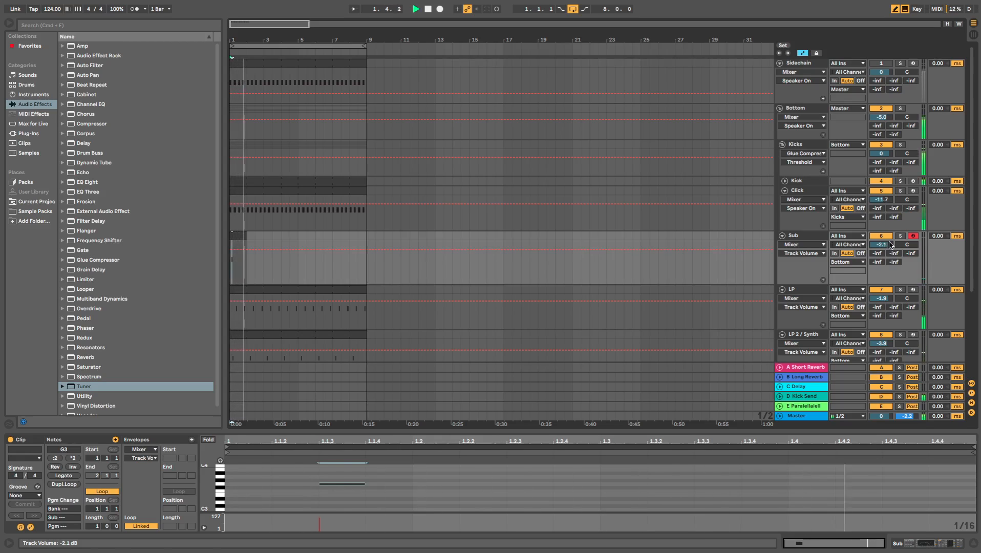
key("b")
key("space")
key("space")
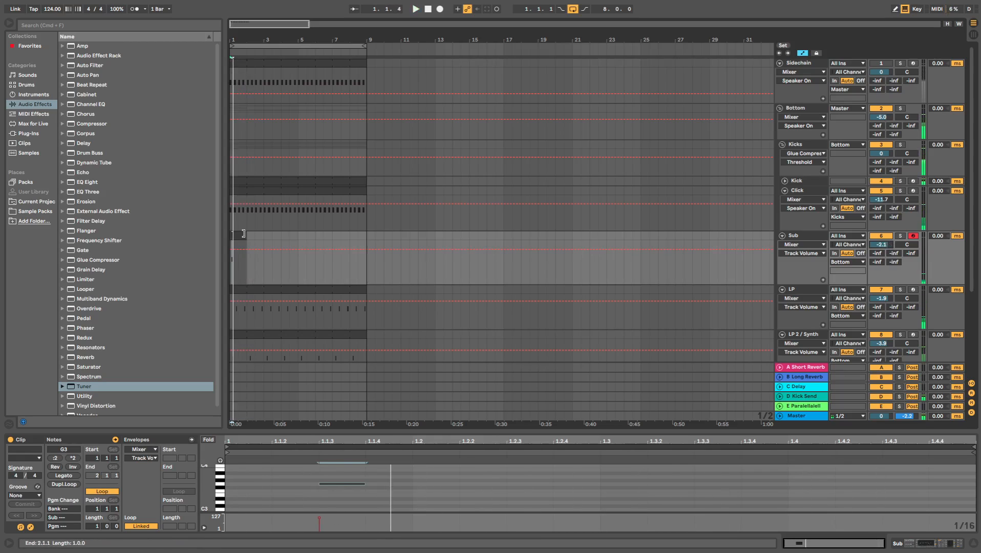
left_click_drag(237, 235, 365, 235)
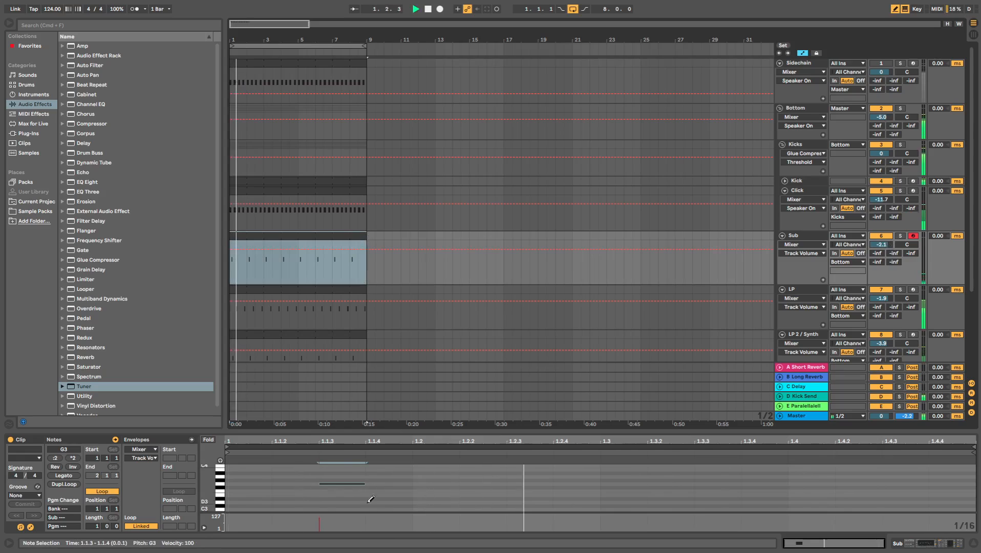
Step: Transpose the Sub clip's note to A#2 while the loop plays
left_click_drag(368, 505, 309, 466)
key("Down")
key("Up")
key("Up")
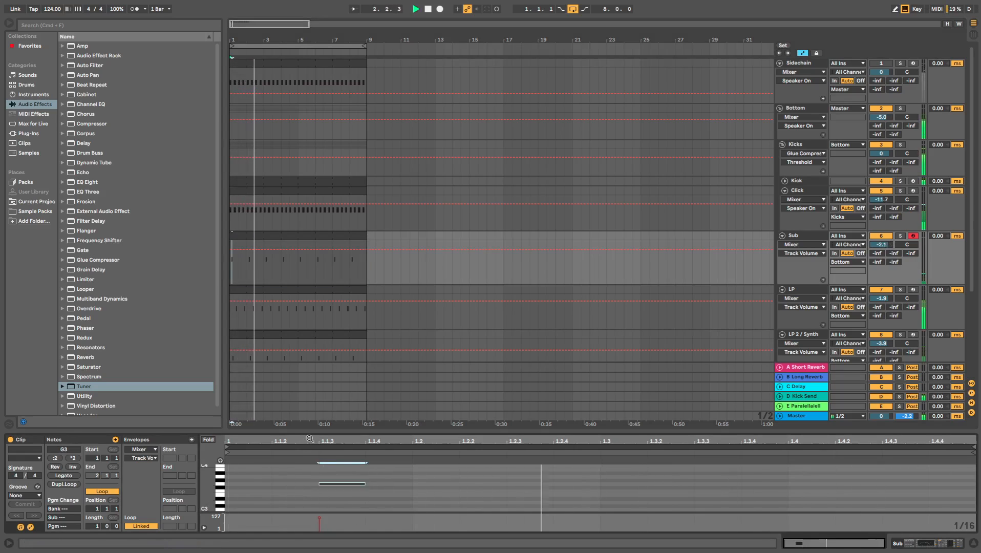
key("Down")
key("shift+Down")
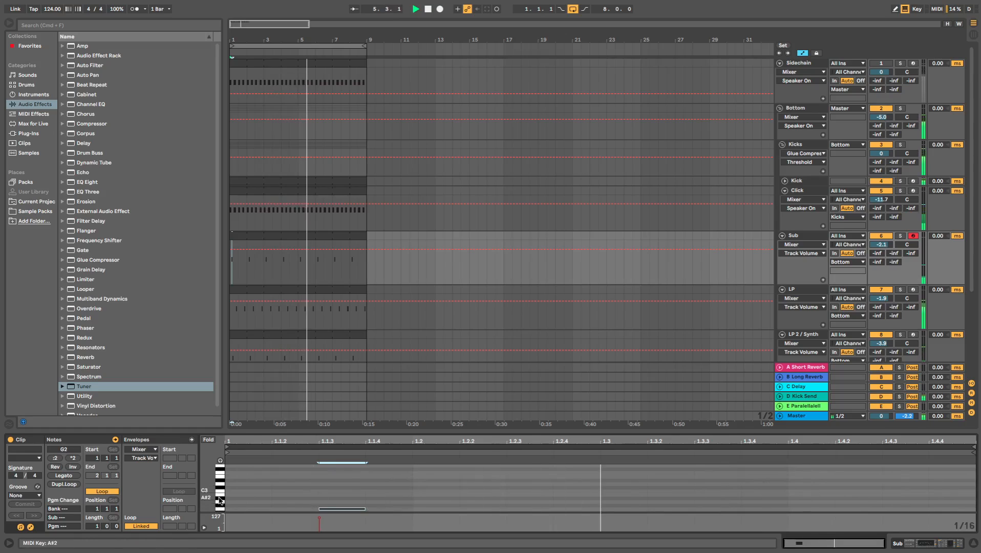
key("Up")
key("Up")
key("Up")
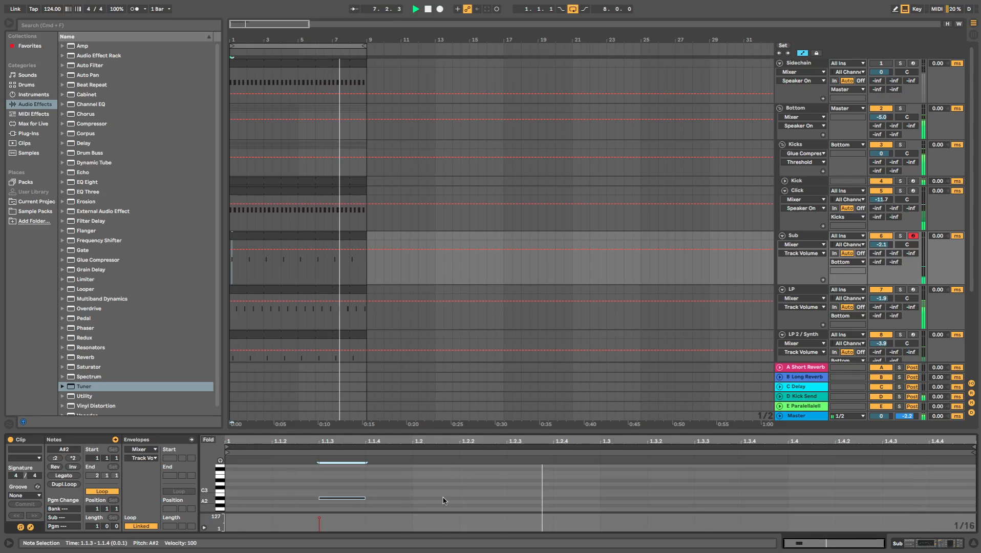
Step: Stretch the A#2 note to run from 1.1.1 to 1.1.3, then duplicate it and place the copy at 1.2.2
left_click_drag(364, 499, 256, 504)
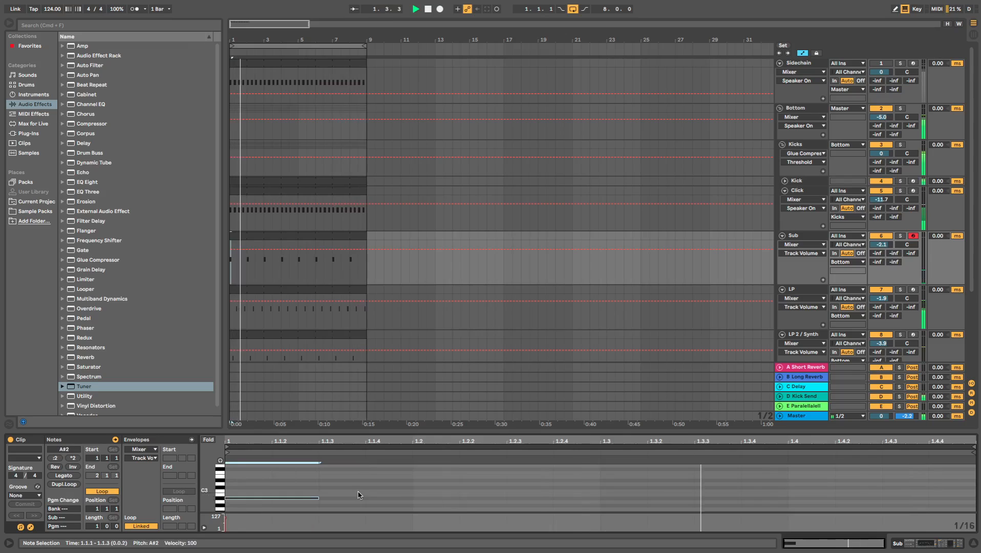
key("super+d")
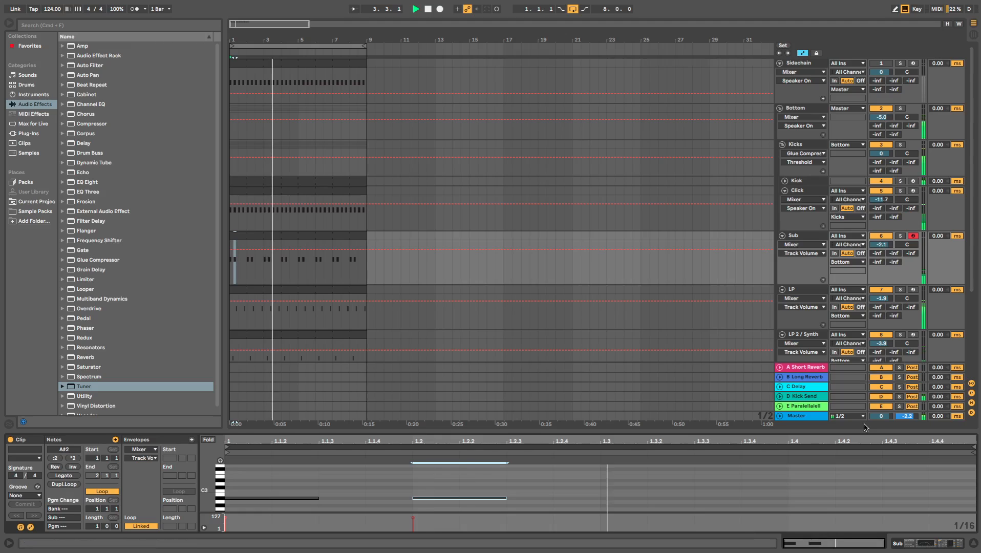
key("Right")
key("Right")
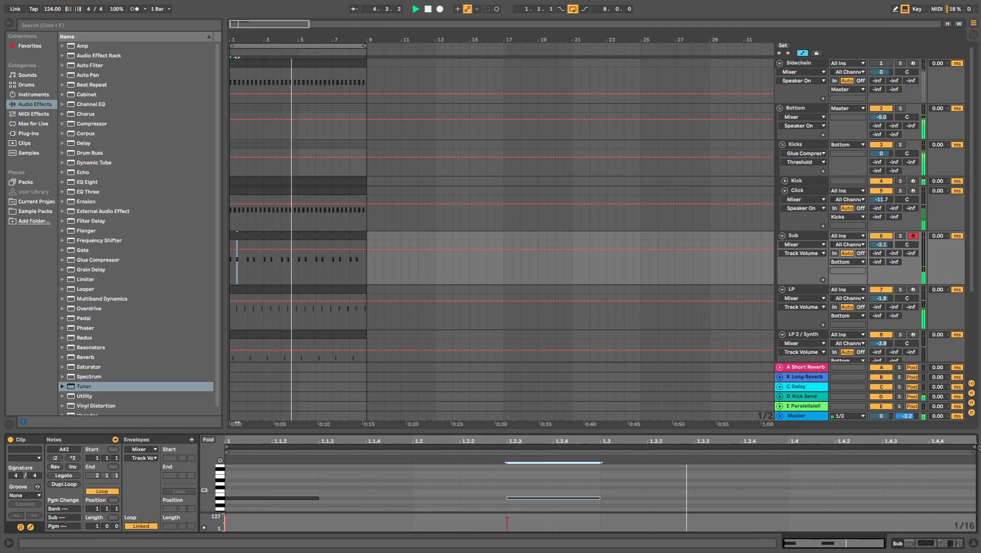
key("Left")
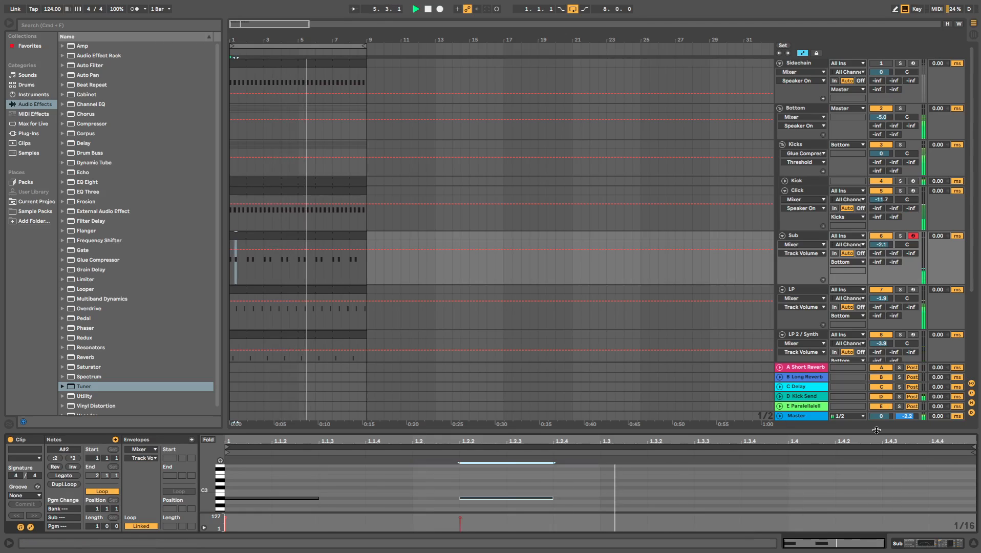
Step: Shorten the Sub clip's loop to a length of 0.2.0 and compare the groove with the Sub muted and unmuted
left_click(973, 446)
left_click_drag(973, 446, 601, 447)
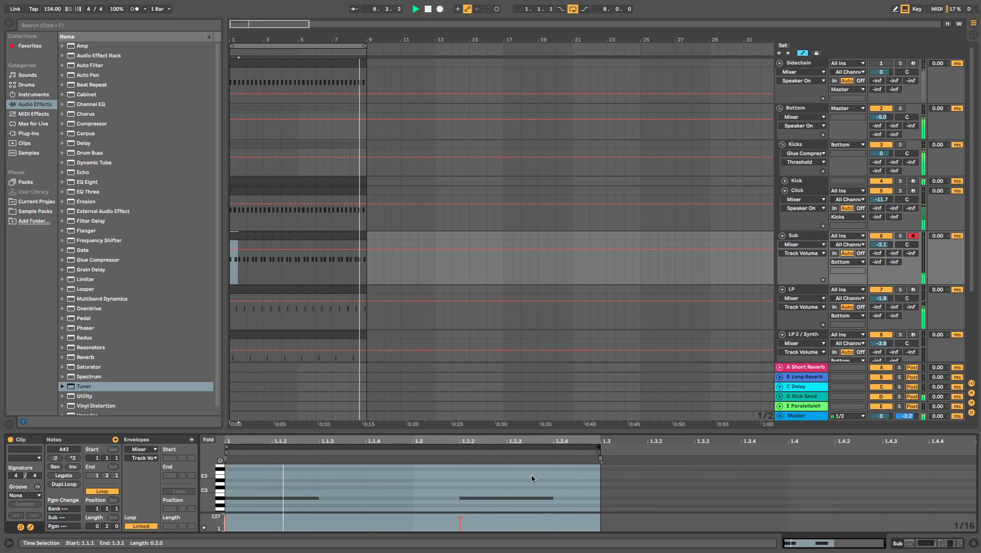
left_click(884, 235)
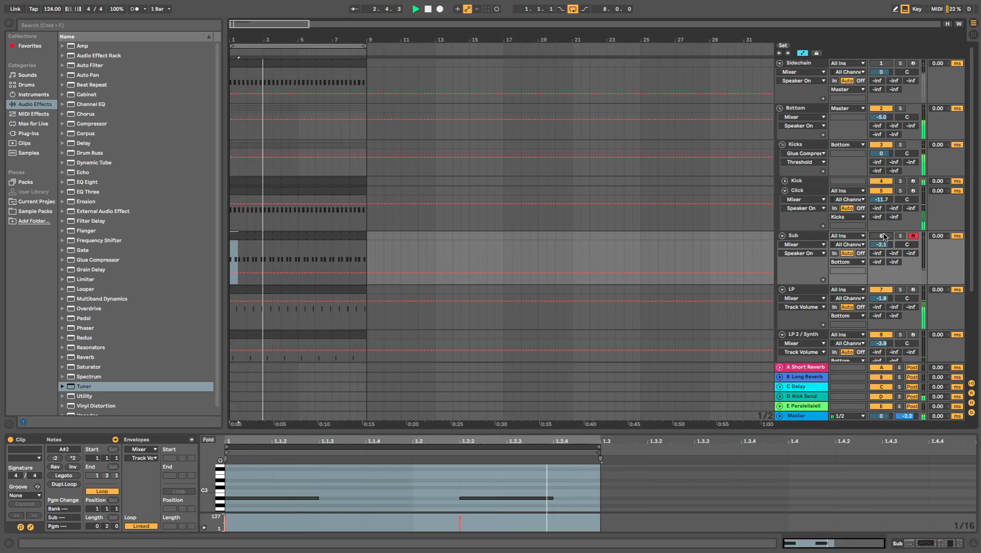
left_click(884, 235)
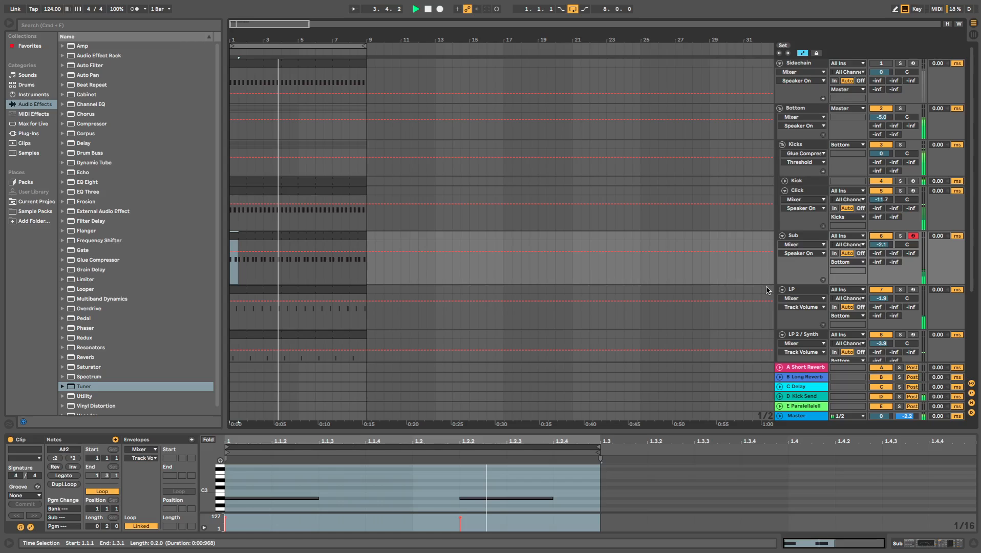
Step: Select both Sub notes, show the Sub's devices and lower the EQ Eight low-cut band to 22.5 Hz
left_click_drag(541, 482, 280, 534)
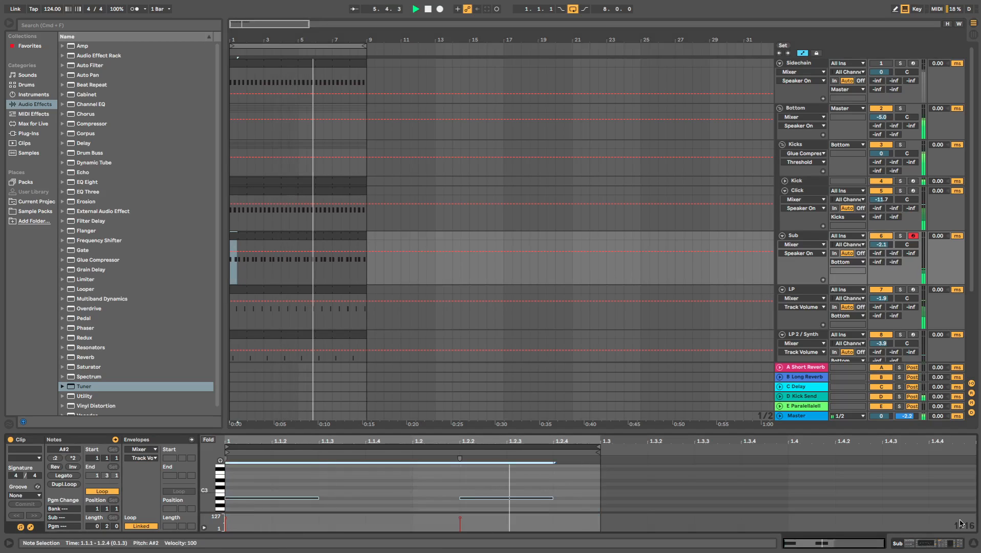
key("shift+Tab")
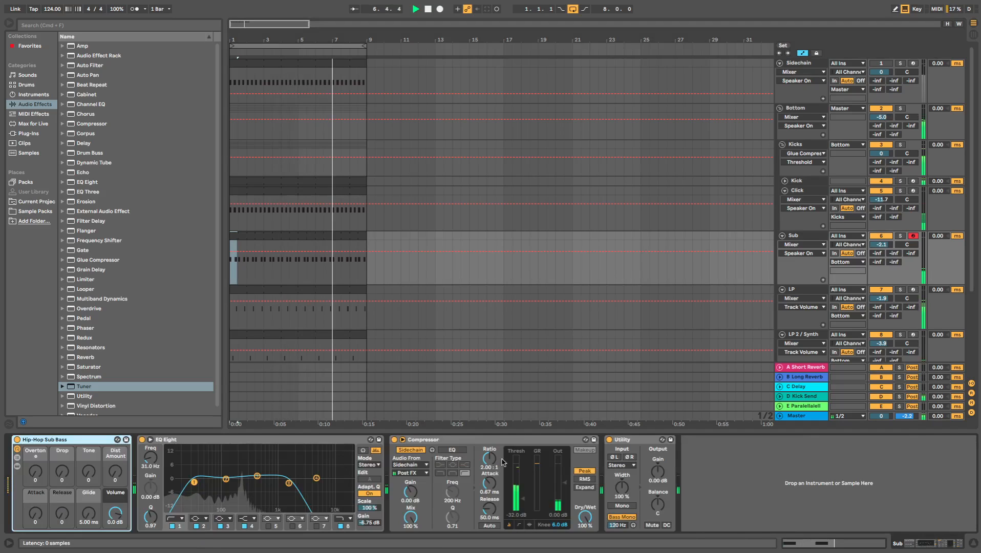
left_click_drag(194, 482, 186, 481)
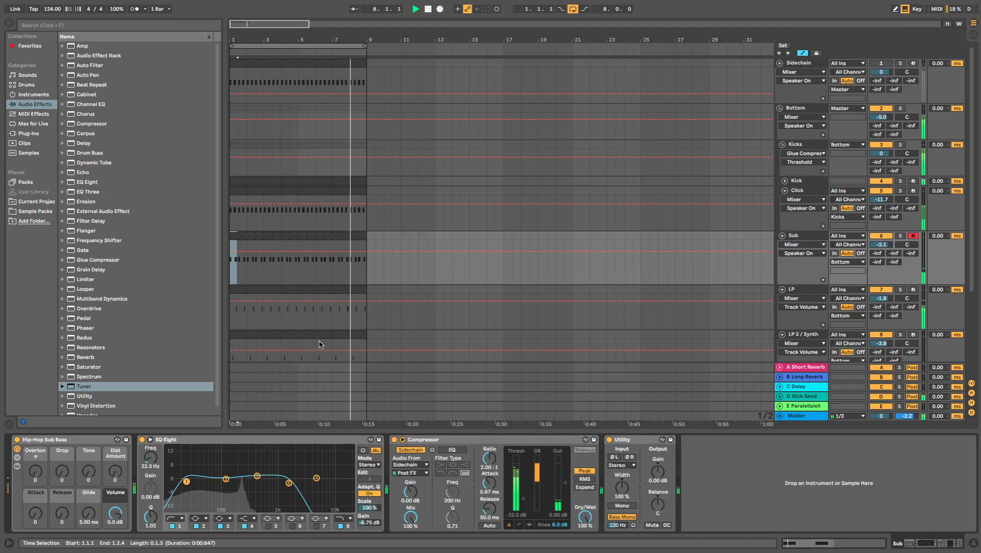
Step: Reset the Sub's EQ Eight output gain to 0.00 dB and bring its track volume to 0 dB
left_click_drag(881, 244, 881, 241)
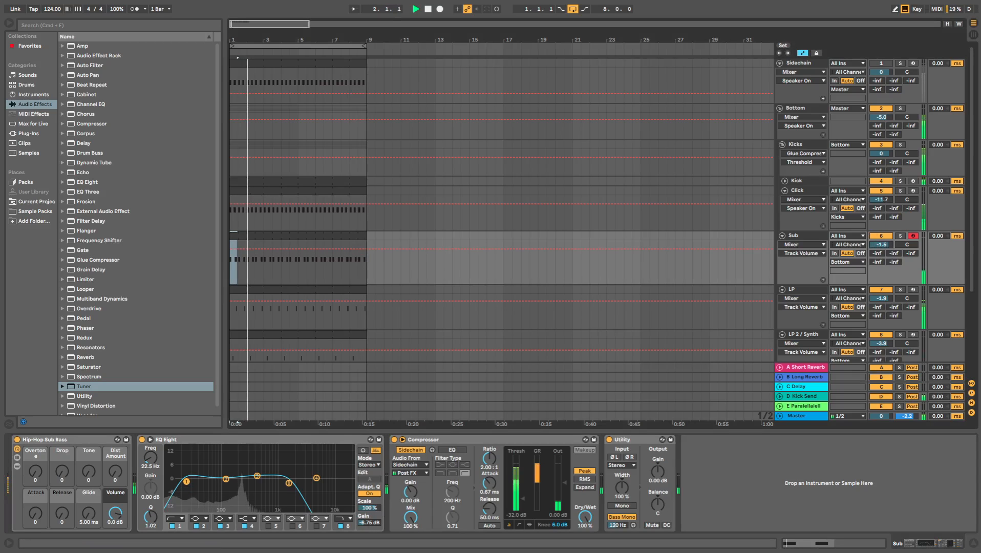
left_click(369, 522)
key("Delete")
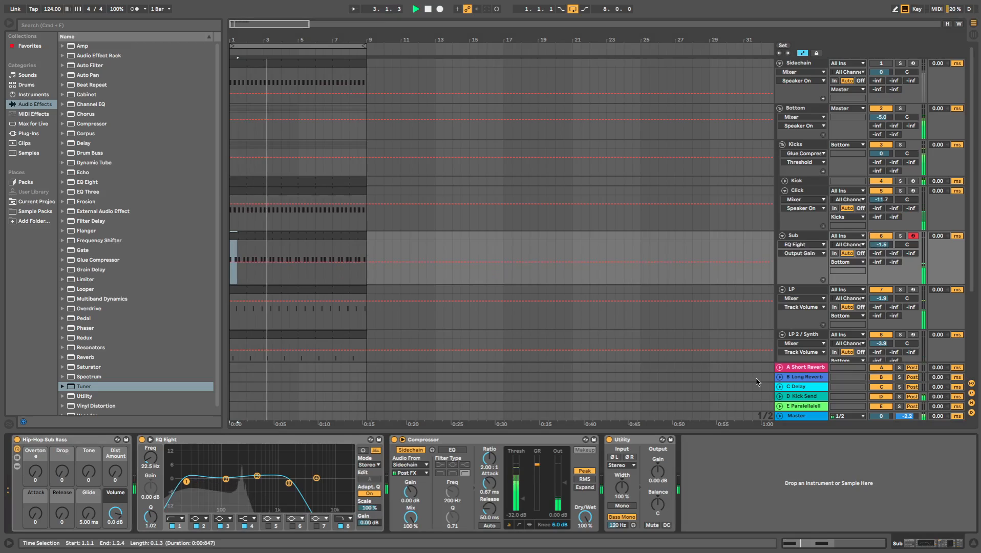
left_click(879, 246)
key("Delete")
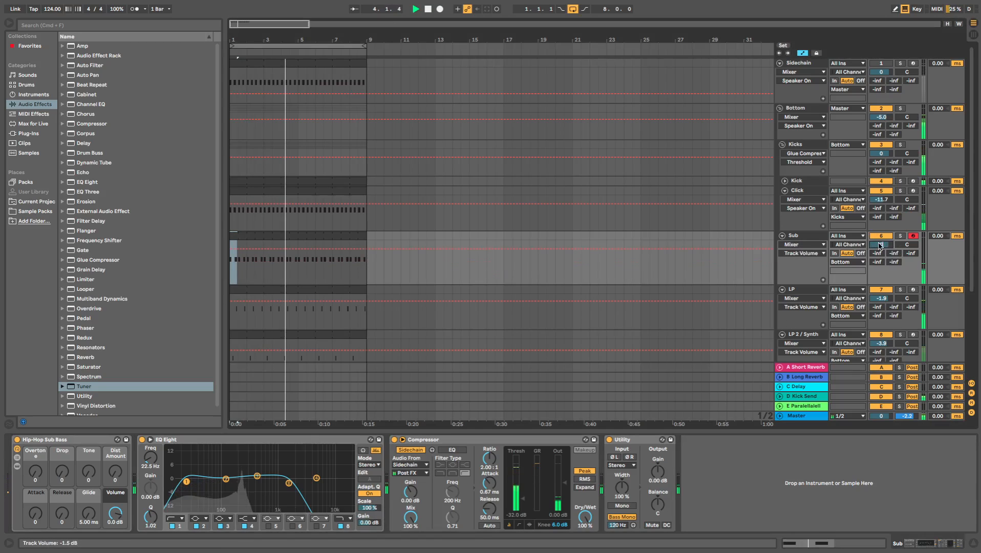
Step: Reopen the Sub clip and transpose both notes down two octaves to A#0
scroll(394, 295, "down", 2)
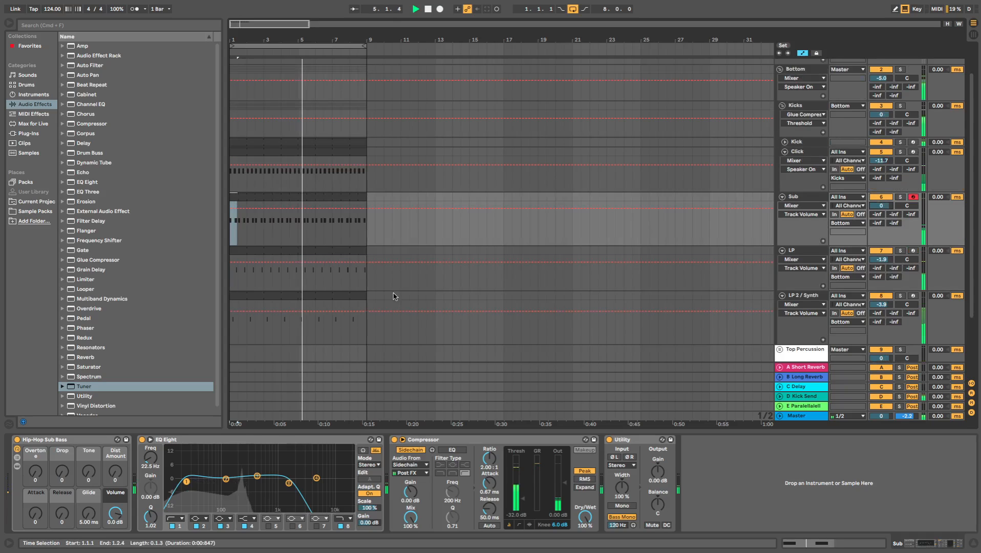
double_click(273, 193)
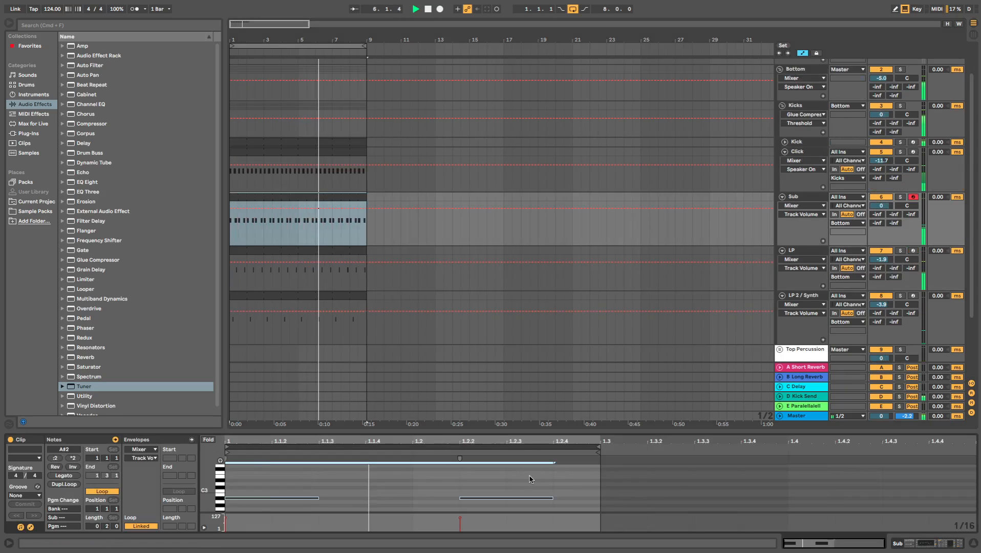
left_click_drag(193, 523, 190, 516)
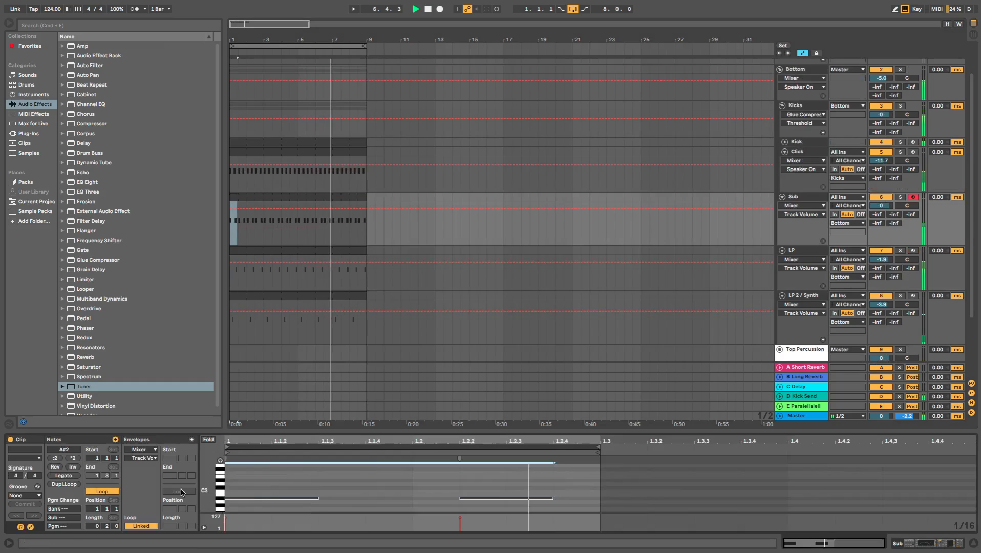
key("shift+Down")
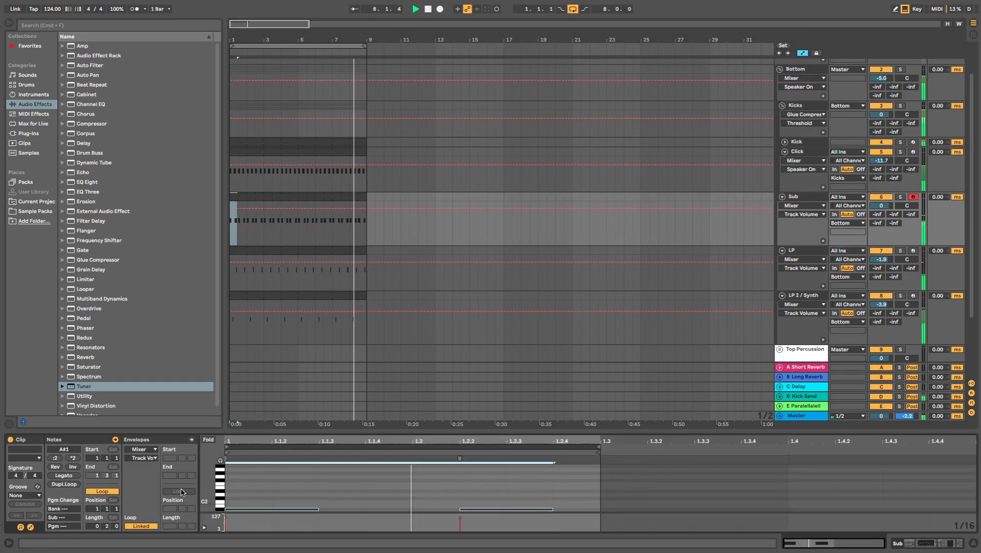
key("shift+Down")
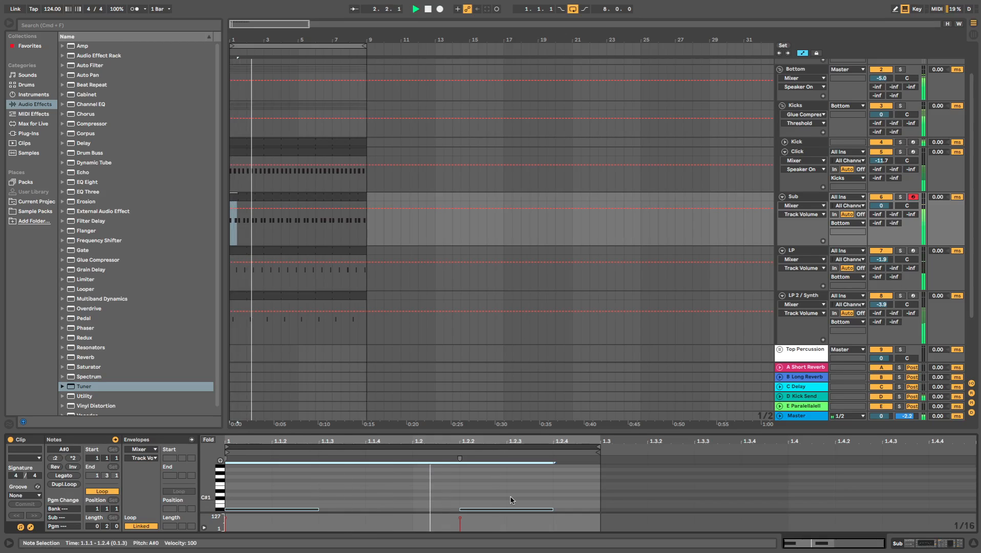
Step: Delete the second note in the Sub clip and lengthen the first A#0 note to one beat, ending at 1.2.1
left_click(917, 543)
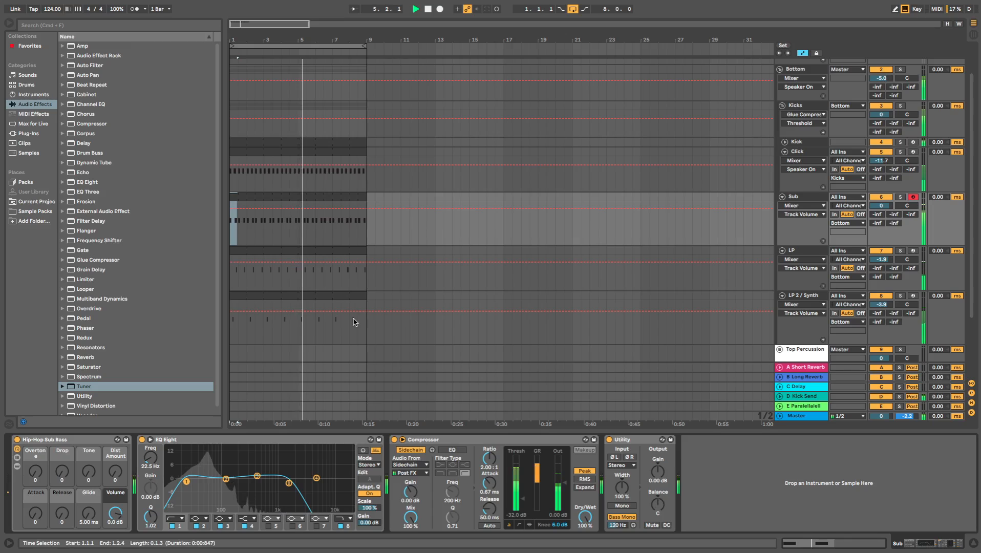
left_click(296, 198)
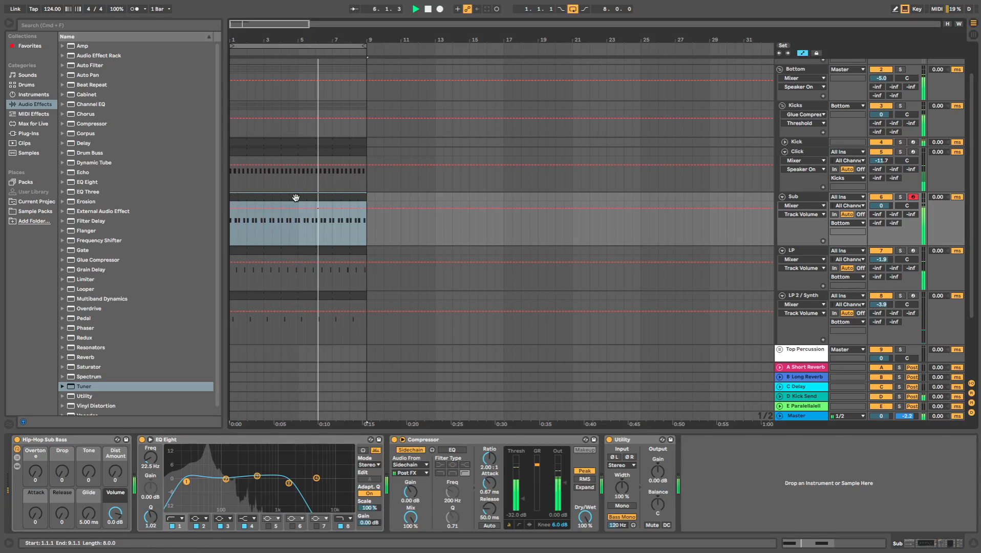
double_click(296, 198)
left_click_drag(365, 487, 637, 543)
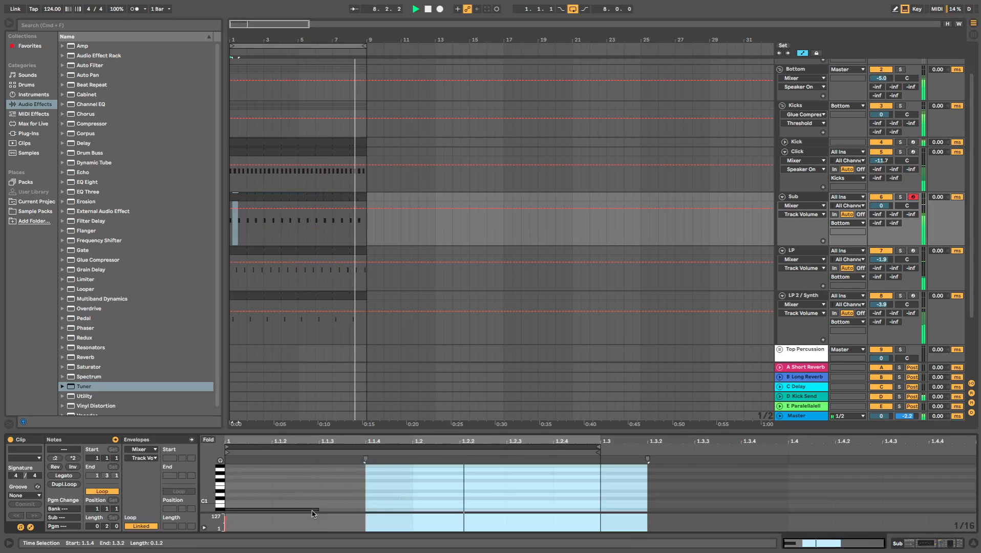
left_click_drag(313, 512, 368, 512)
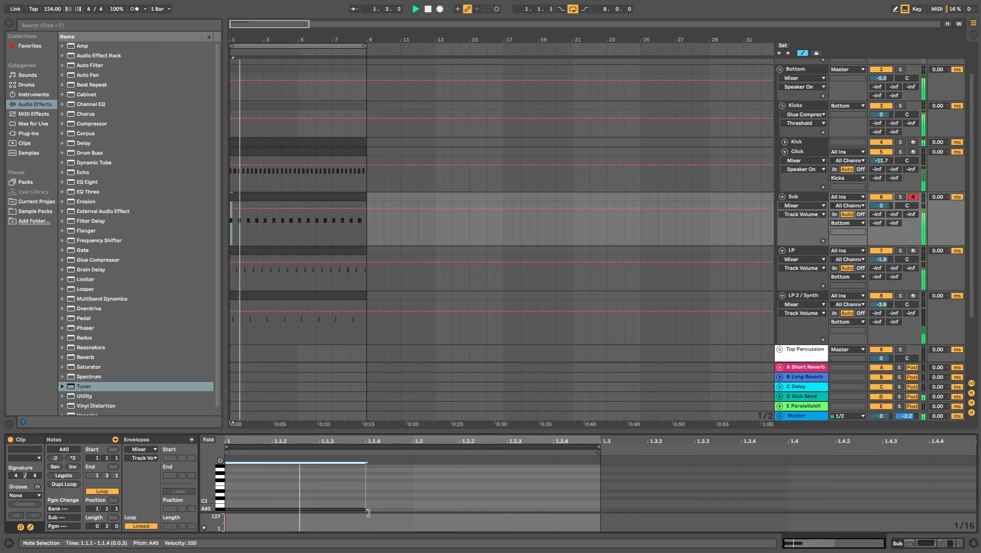
left_click_drag(368, 512, 405, 512)
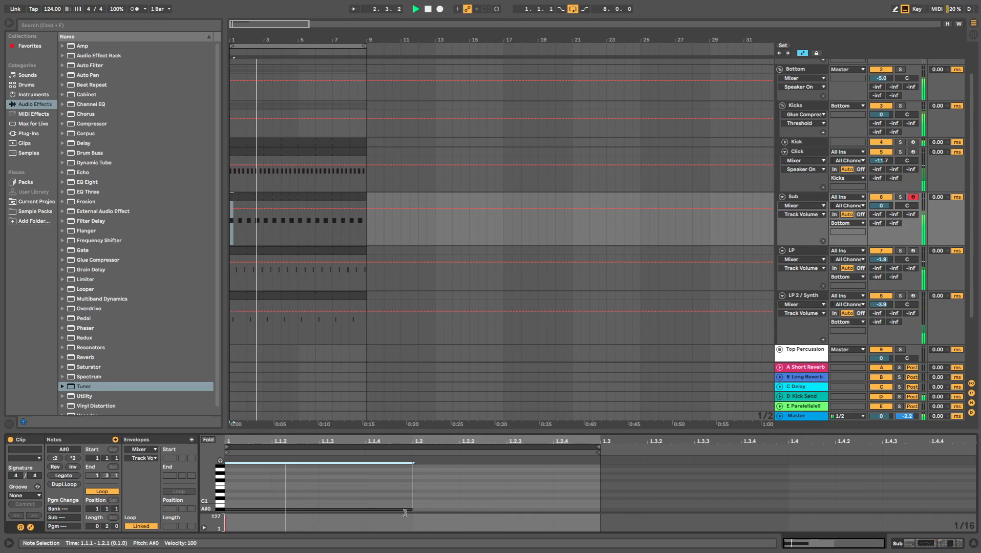
Step: Undo the last lengthening of the A#0 Sub note and extend it to three sixteenths, ending at 1.1.4
key("ctrl+z")
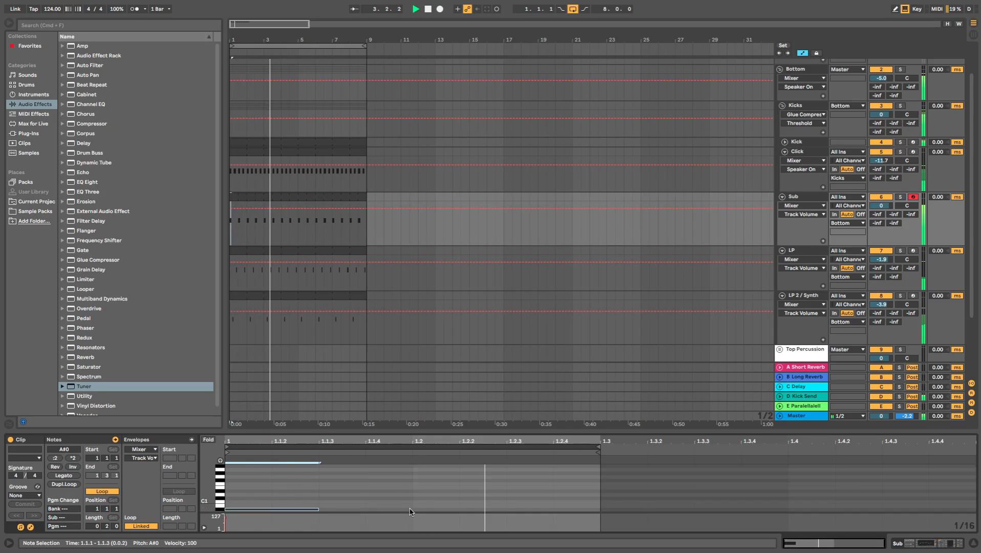
left_click_drag(318, 509, 367, 510)
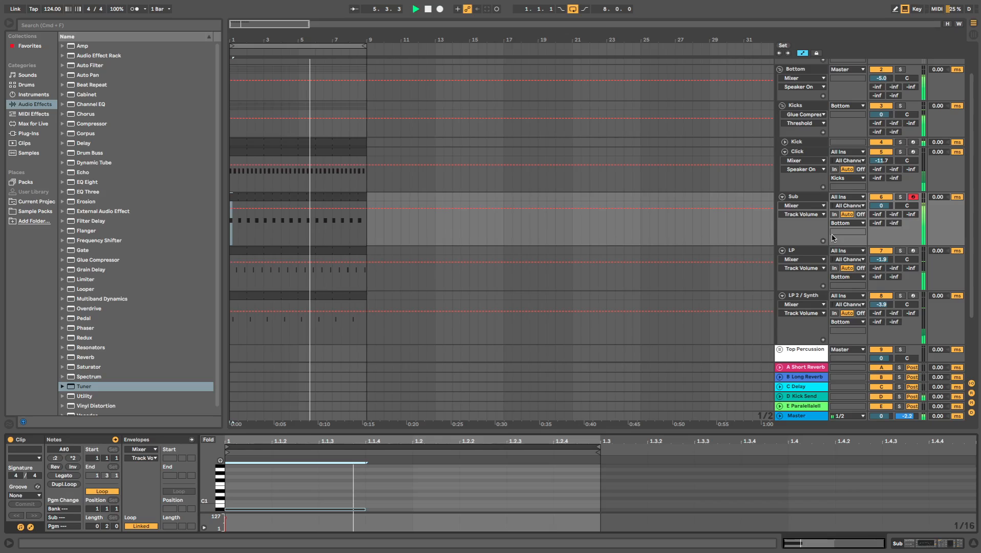
Step: Show the Sub track's devices and the session mixer, and recheck the Sub's peak level during playback
left_click(811, 202)
key("Tab")
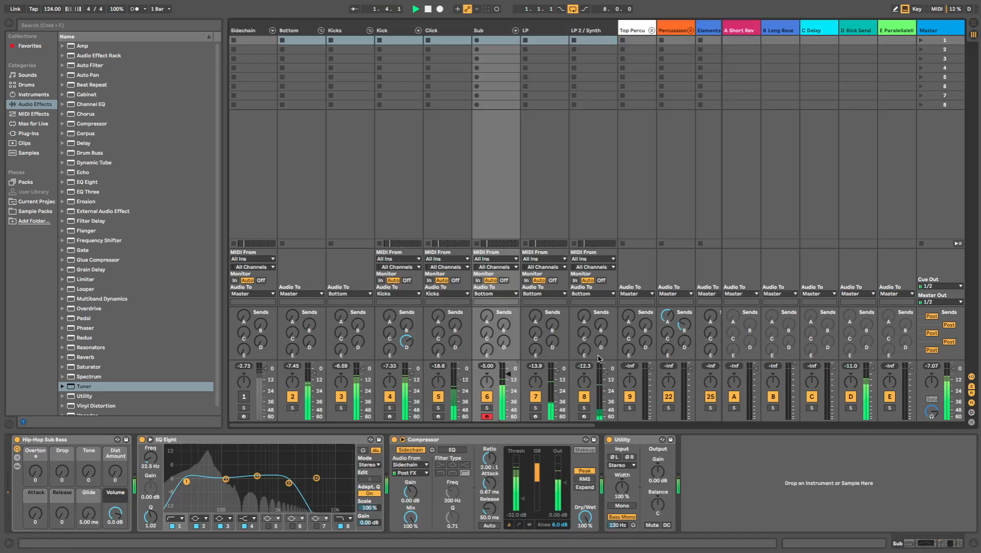
left_click(490, 367)
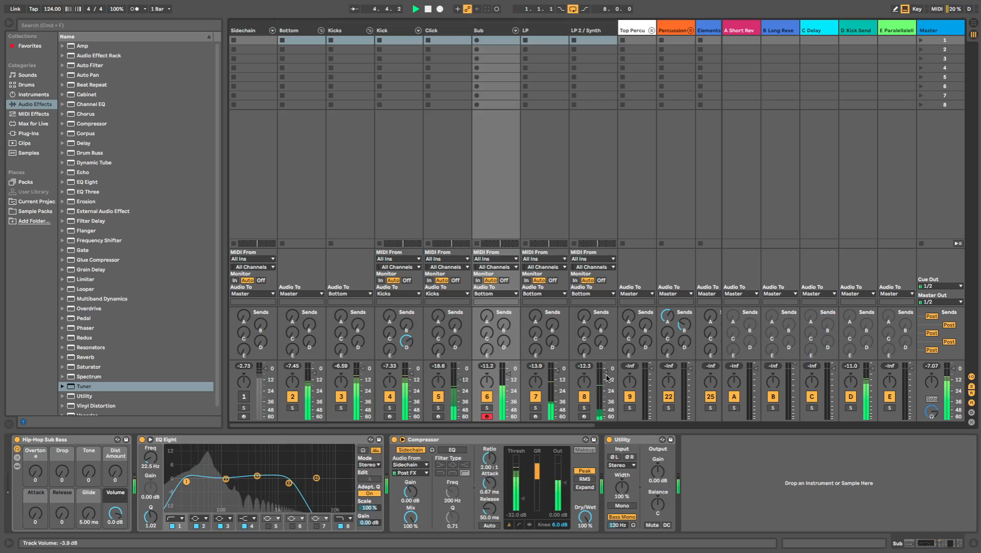
left_click(487, 365)
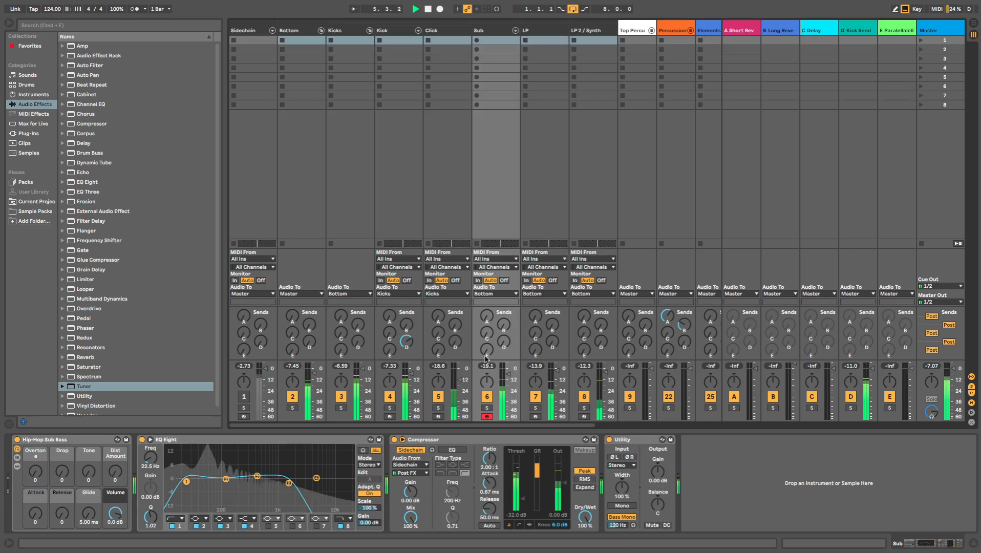
Step: Add a Saturator after the Kicks group's Glue Compressor, with drive at 3.43 dB and colour frequency at 138 Hz
left_click(404, 32)
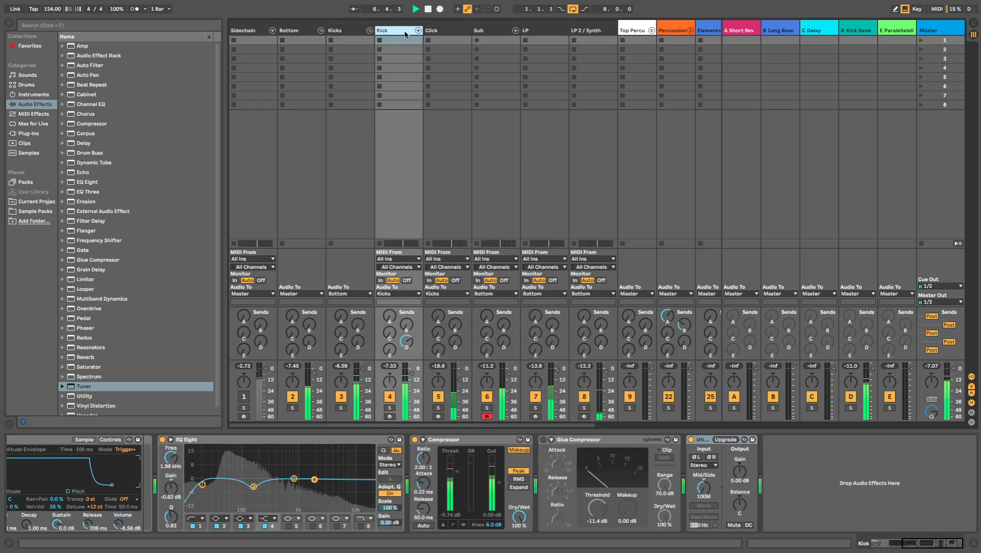
left_click(349, 31)
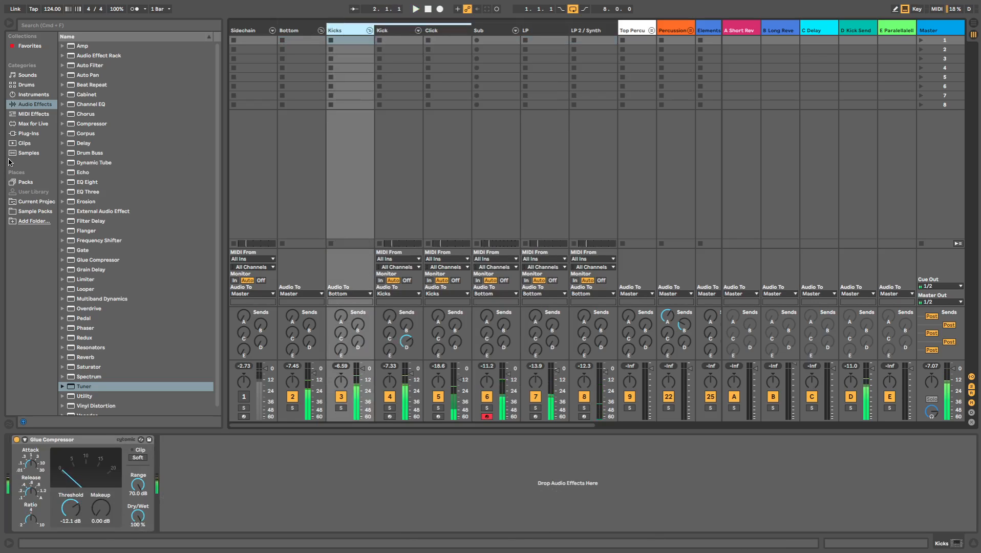
left_click(96, 367)
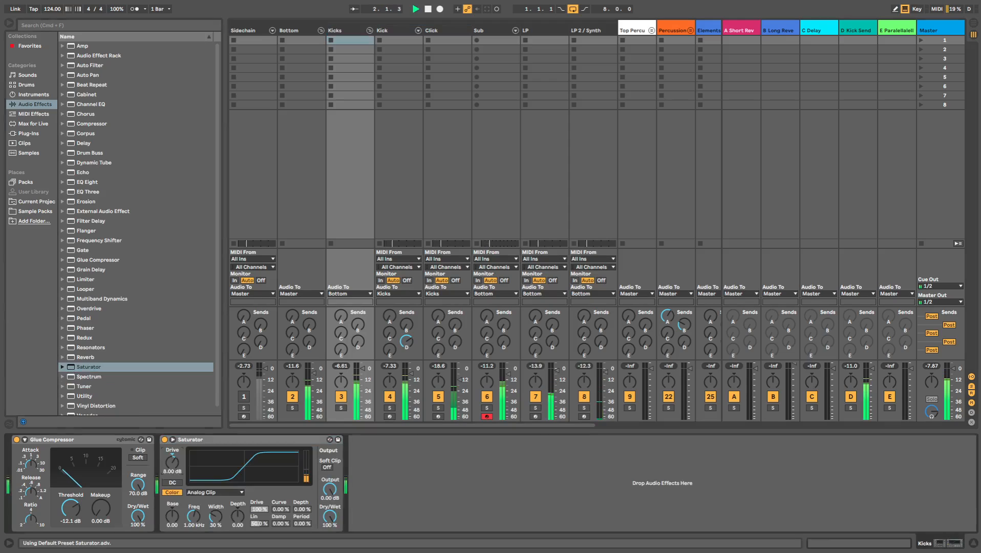
left_click_drag(172, 462, 172, 467)
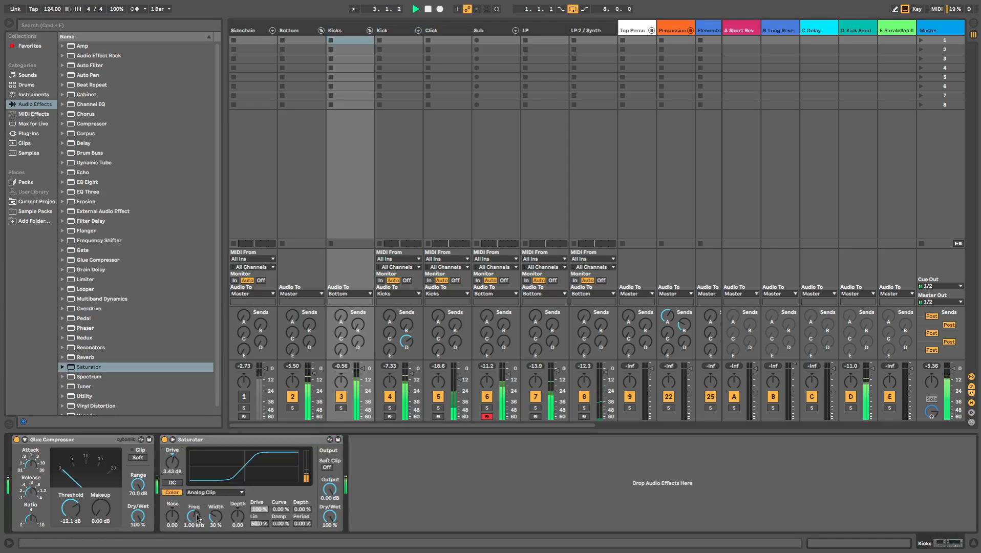
left_click_drag(193, 516, 193, 538)
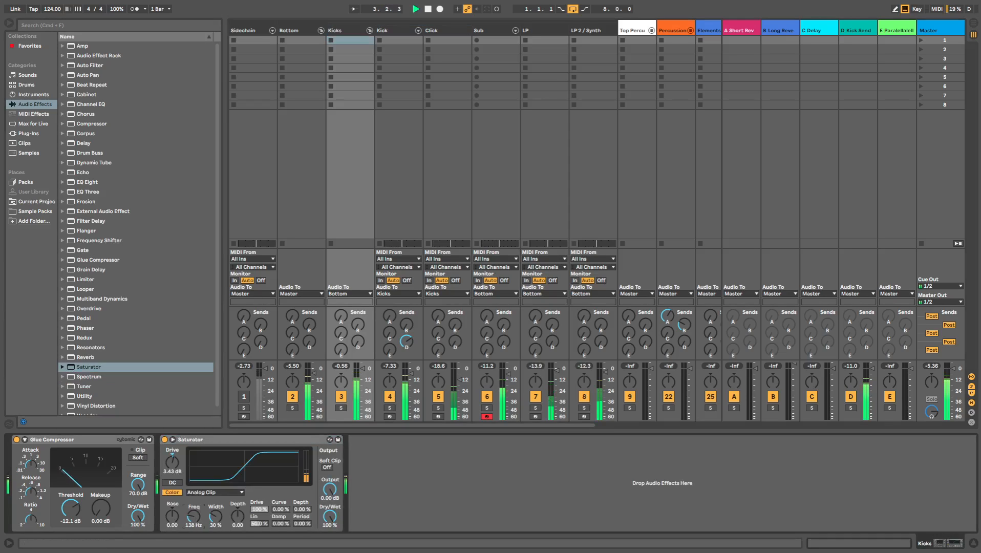
Step: Compare the Kicks level with the Saturator bypassed and active, and lower the Saturator's output to -4.00 dB
left_click(165, 439)
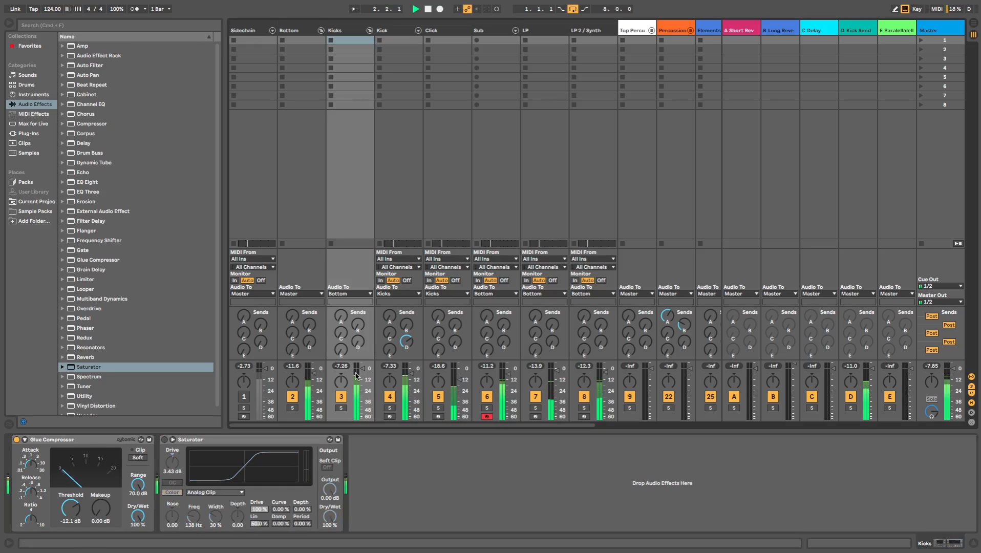
left_click(165, 439)
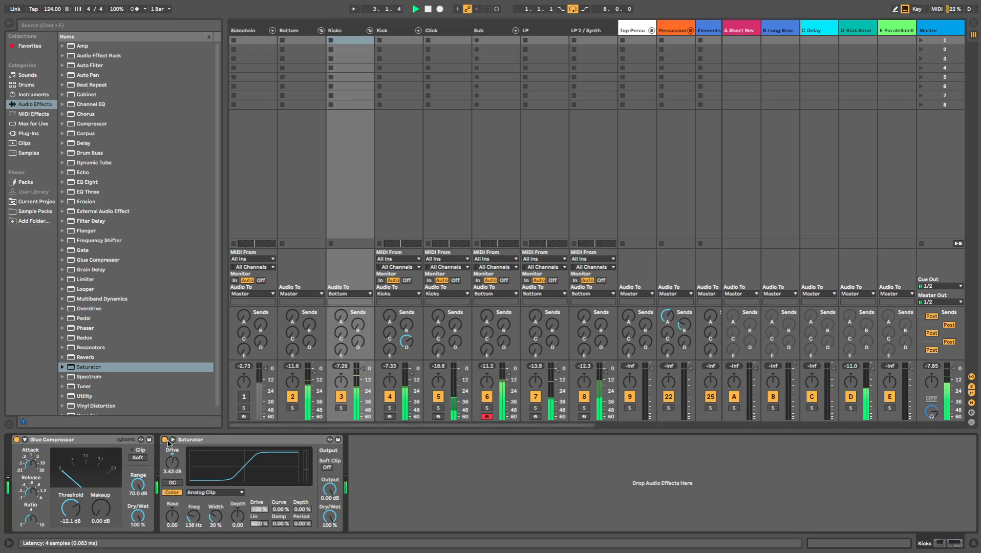
left_click_drag(319, 485, 319, 500)
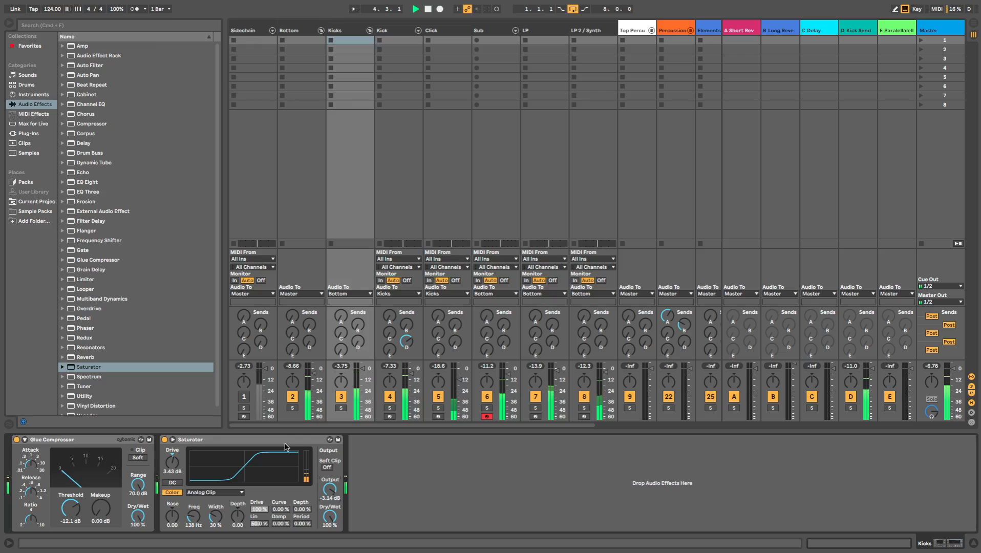
left_click(347, 368)
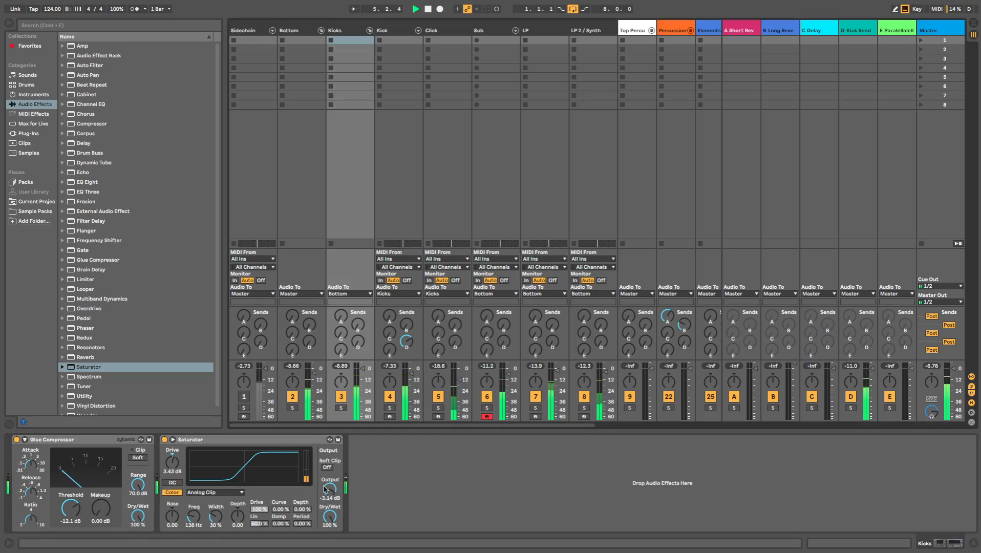
left_click_drag(329, 490, 329, 494)
left_click(341, 365)
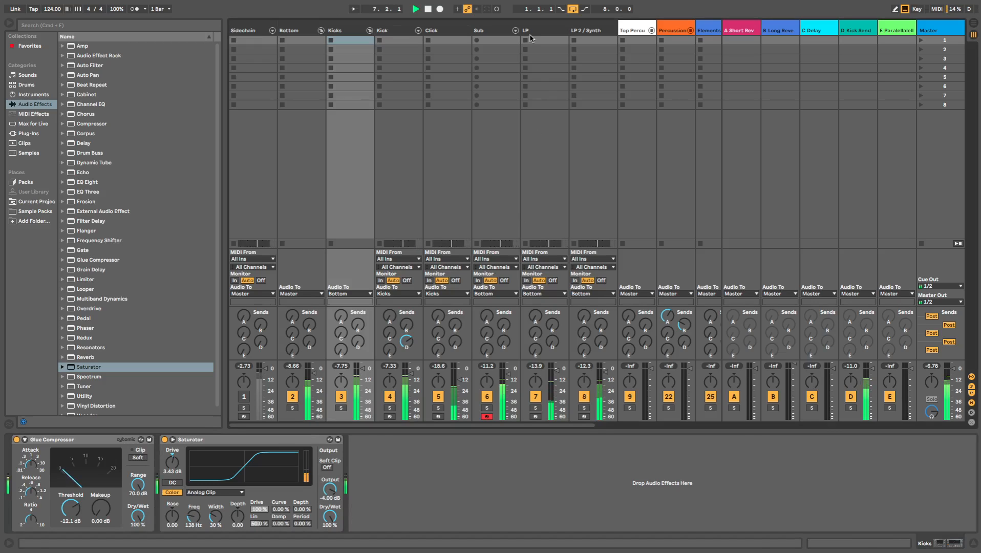
Step: Solo the LP 2 / Synth track, extend its tom sampler's amplitude release to 4.18 s and unsolo the track
left_click(585, 30)
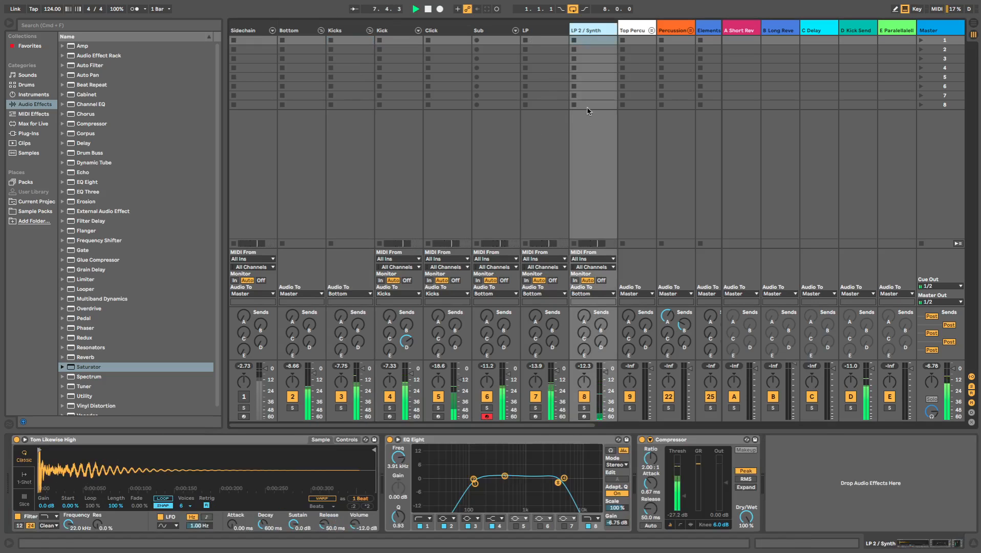
left_click(584, 407)
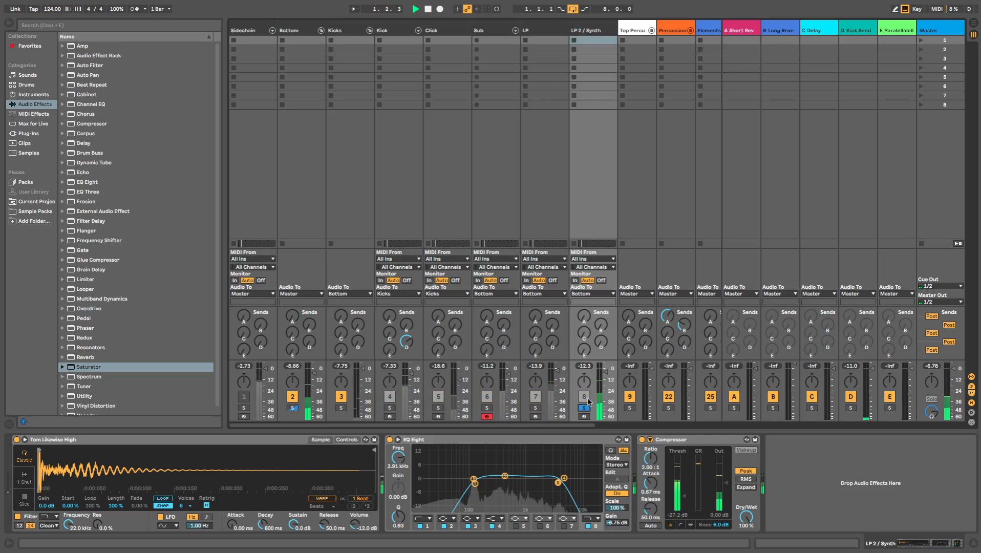
left_click(347, 439)
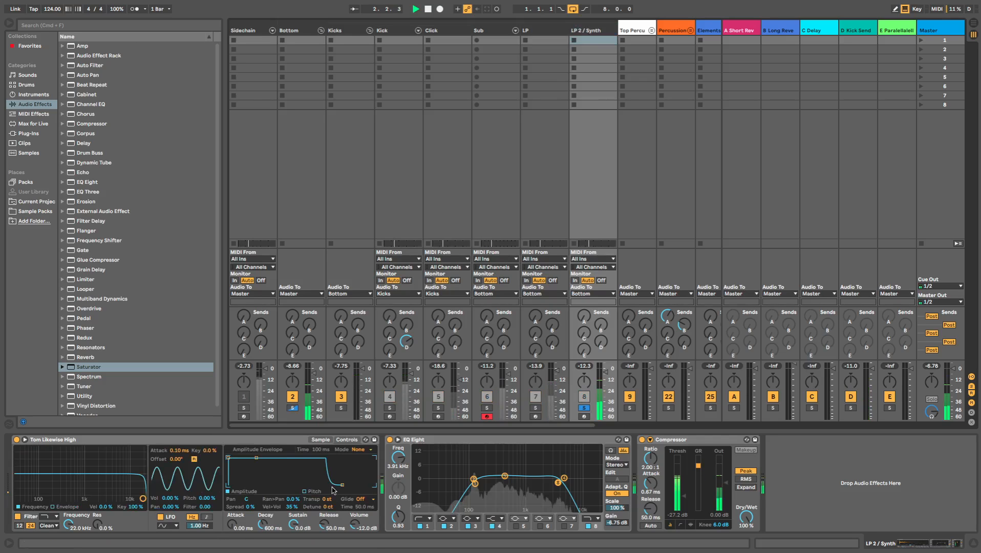
left_click_drag(342, 484, 362, 484)
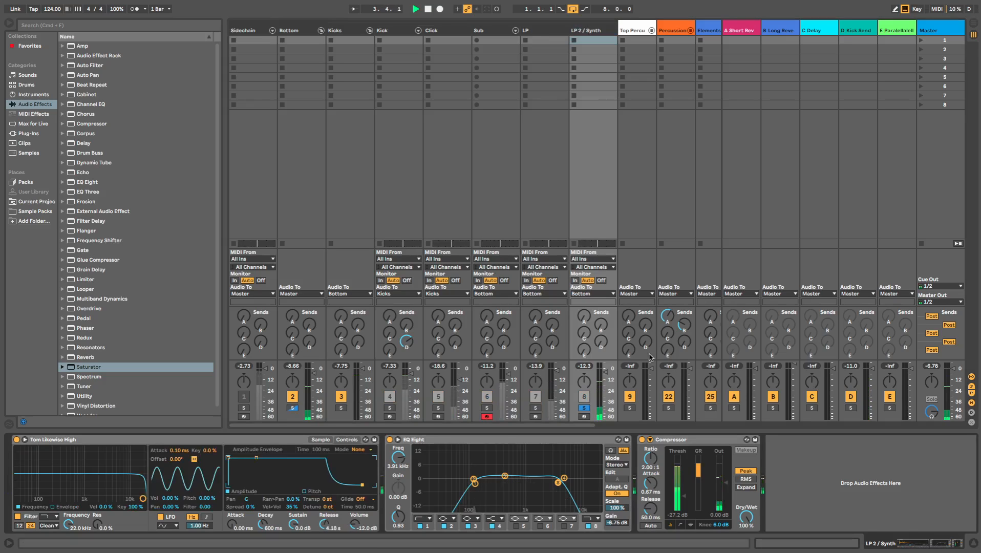
left_click(584, 408)
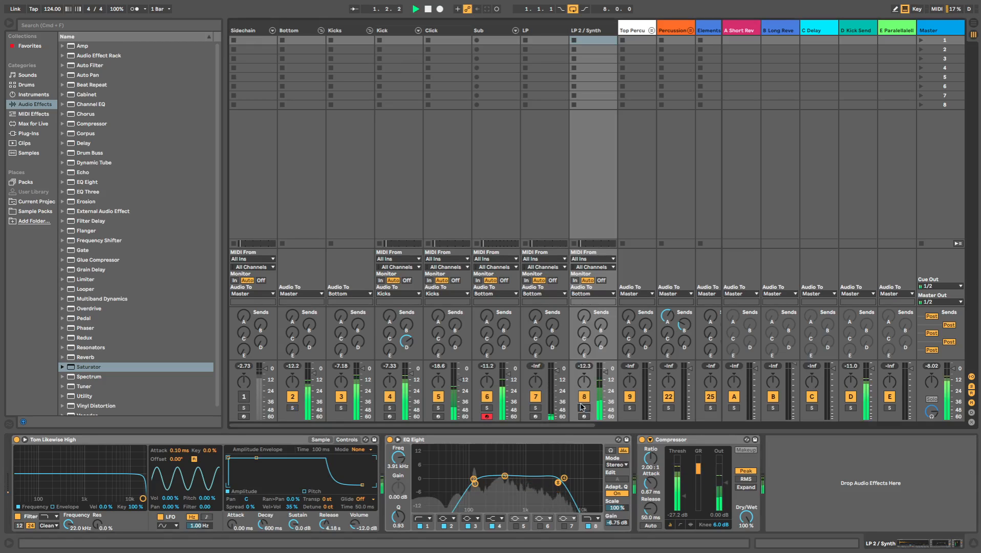
Step: Stop playback and audition the tom samples in the Drums category, ending on Tom Vintage Late Nite.aif
key("space")
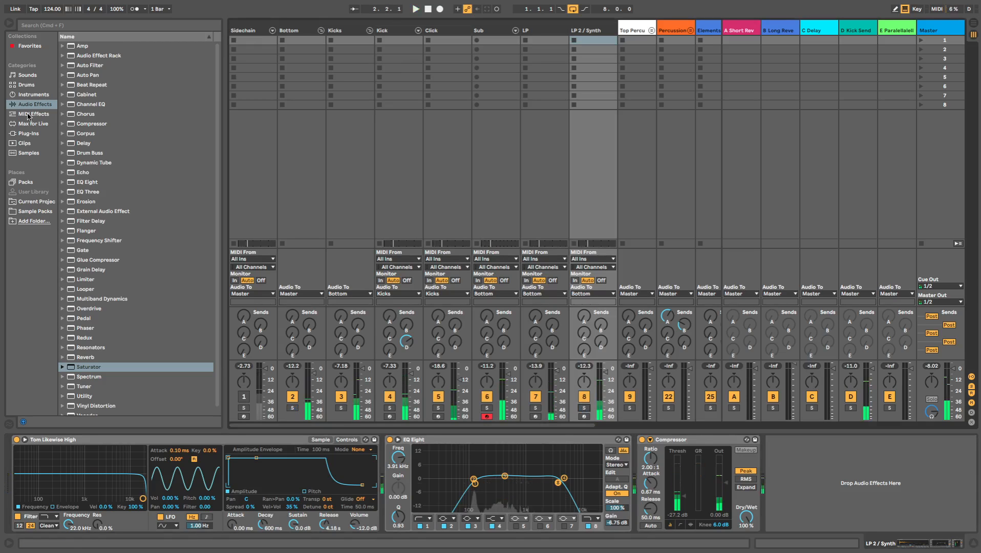
left_click(33, 123)
left_click(26, 85)
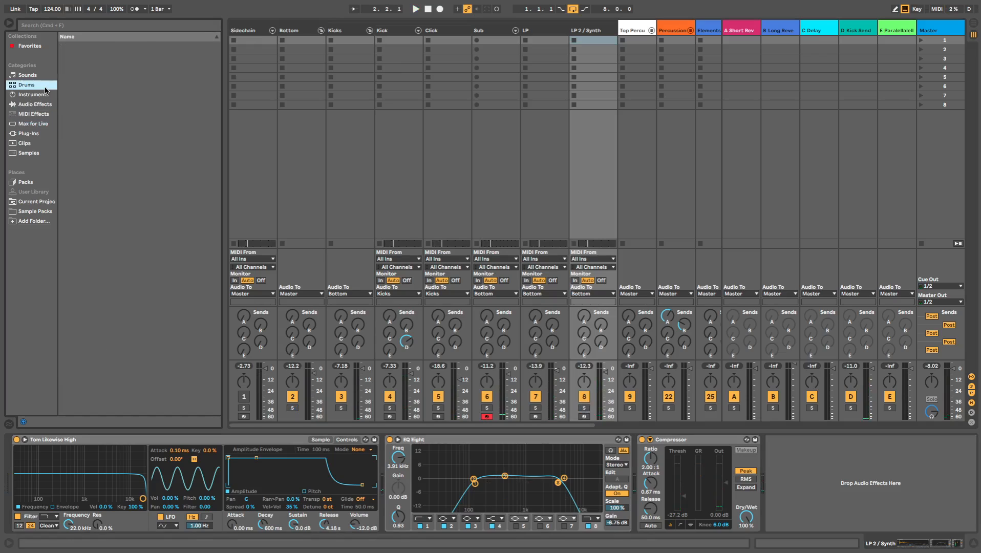
left_click(112, 214)
left_click(144, 271)
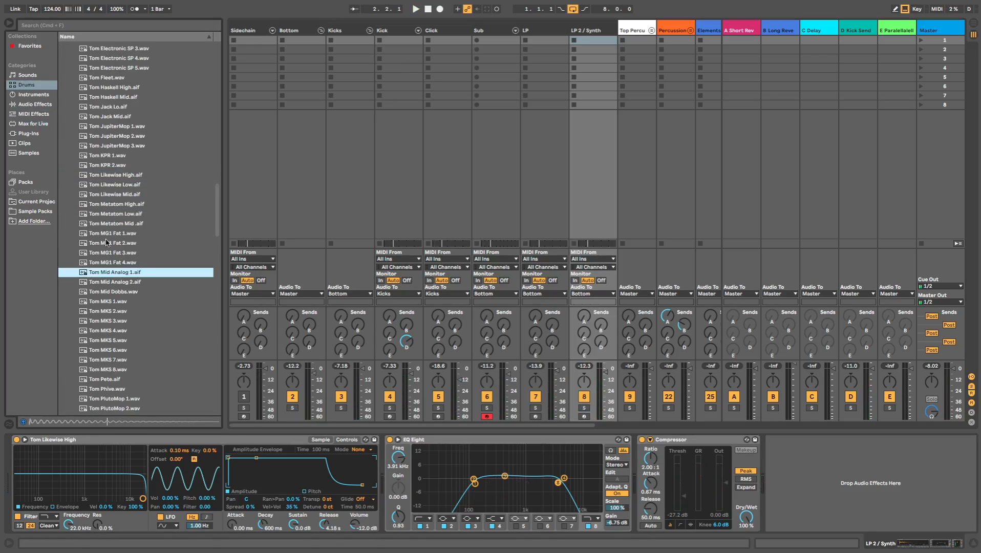
scroll(144, 271, "down", 3)
left_click(134, 282)
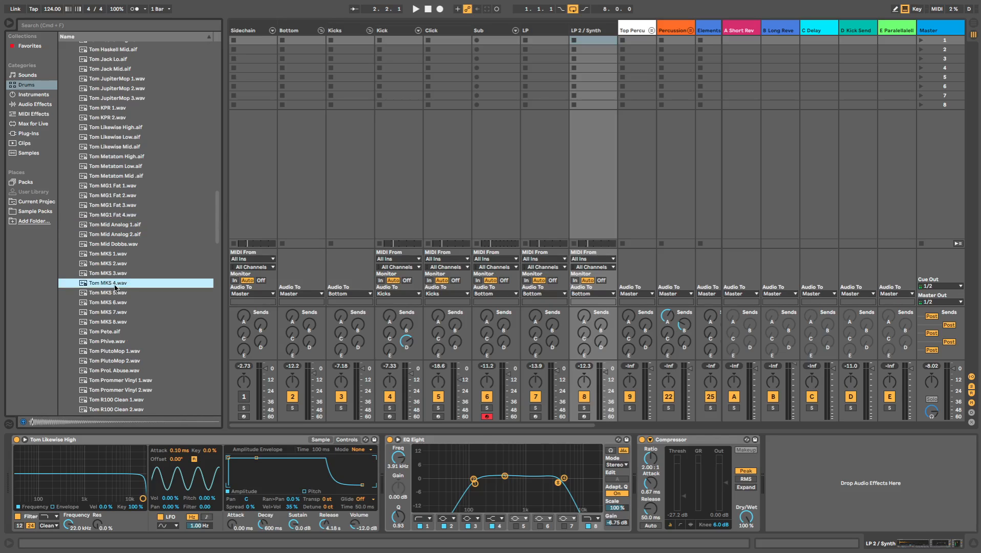
scroll(121, 344, "down", 5)
left_click(118, 343)
left_click(126, 207)
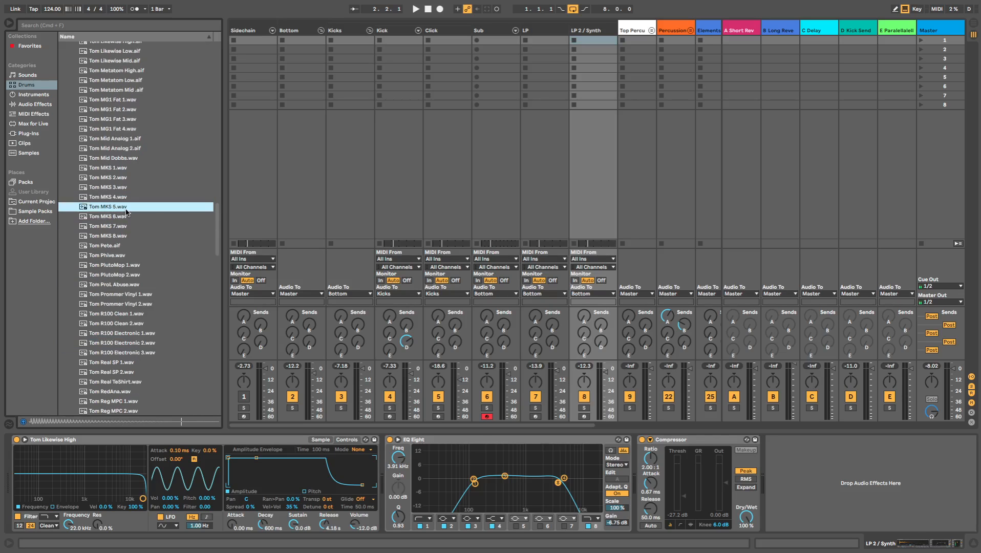
scroll(126, 212, "down", 7)
left_click(127, 327)
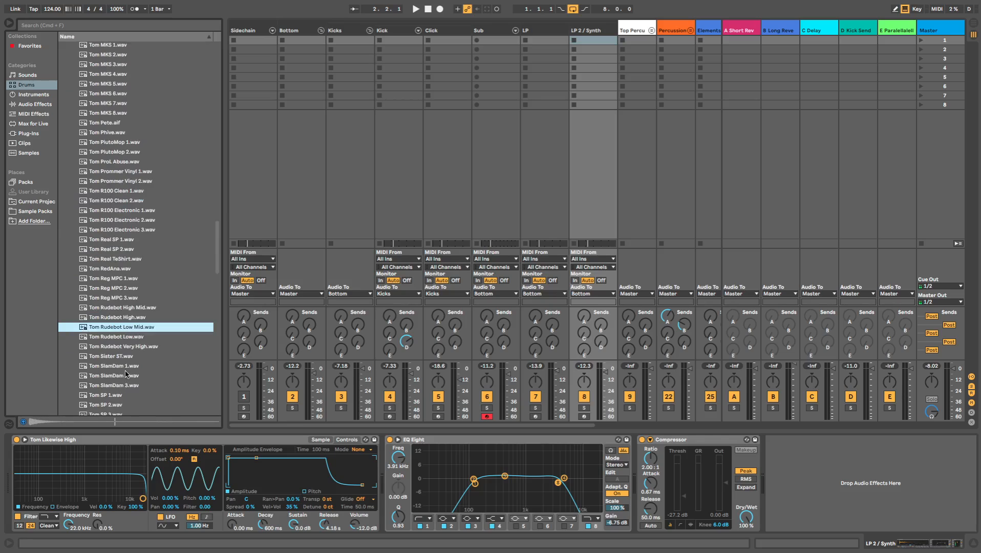
left_click(126, 347)
scroll(131, 342, "down", 4)
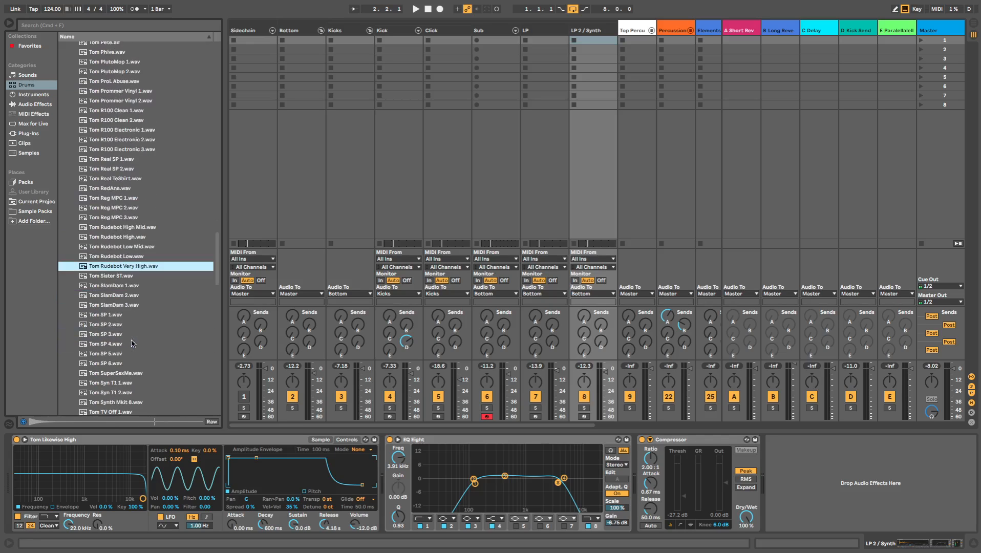
left_click(125, 336)
scroll(126, 381, "down", 3)
left_click(120, 362)
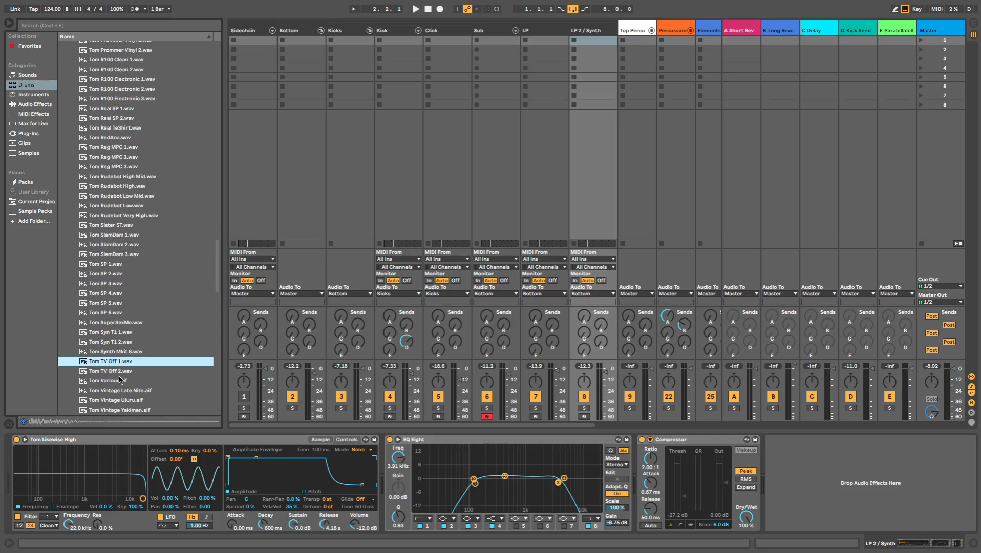
scroll(120, 380, "down", 2)
left_click(120, 364)
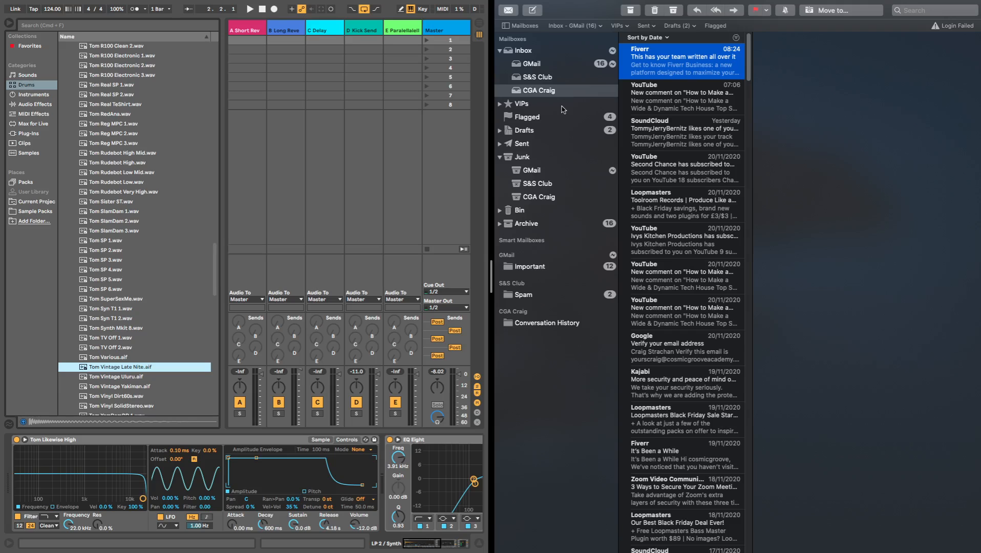
Step: Close the Mail inbox window beside the music session
mouse_move(514, 1)
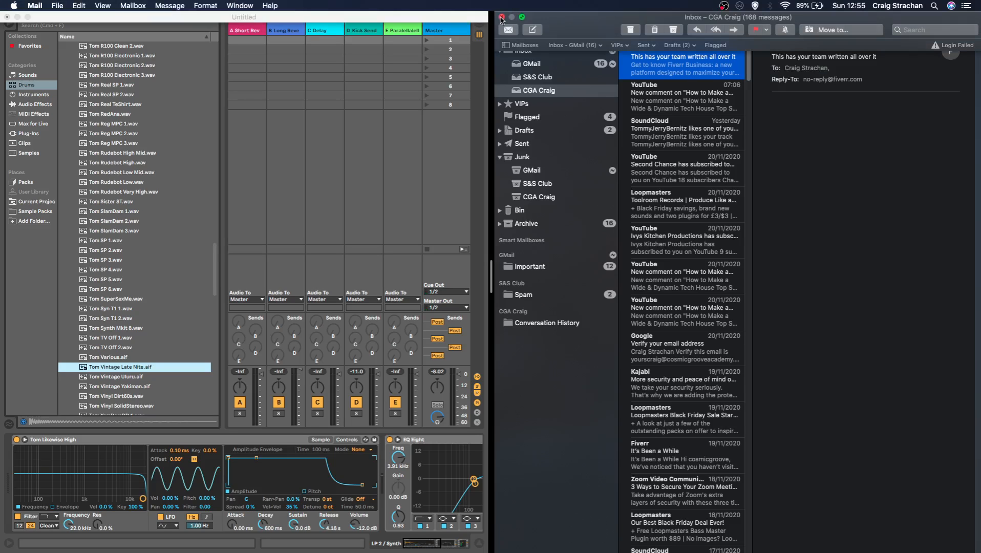
left_click(501, 18)
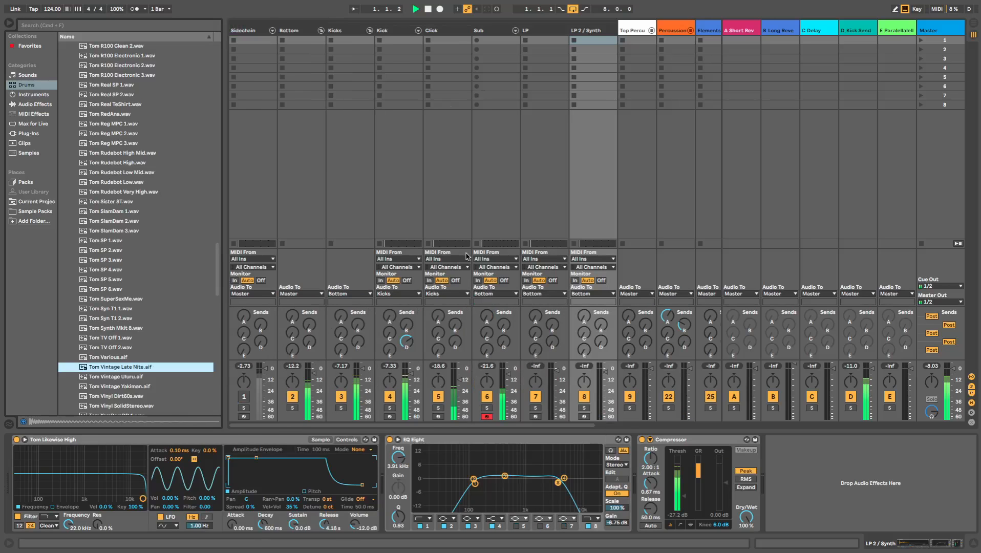
Step: Replace the LP 2 / Synth track's tom with Tom Vintage Late Nite.aif and start playback
left_click(582, 98)
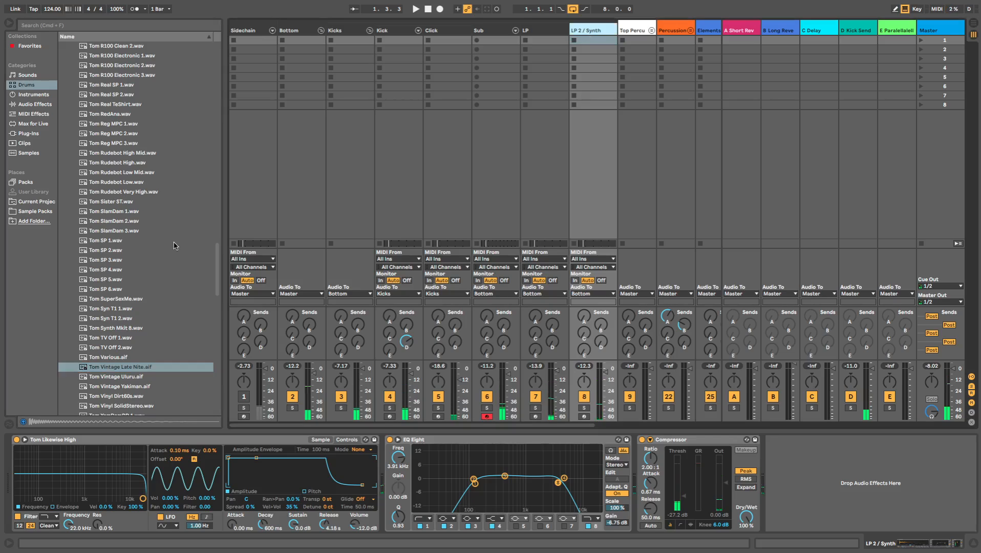
double_click(128, 367)
key("space")
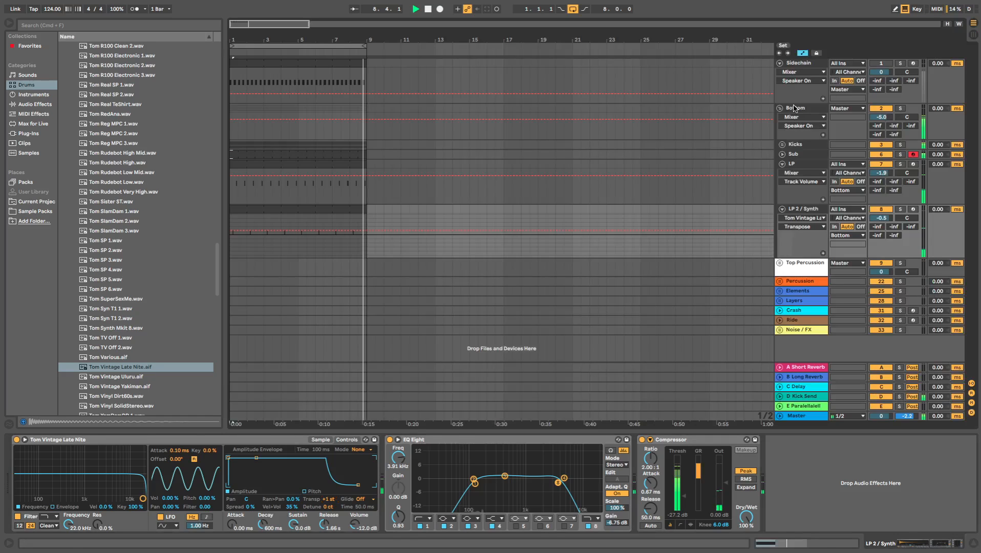
Step: Show the Bottom group's devices and switch on its Audio Effect Rack
left_click(794, 107)
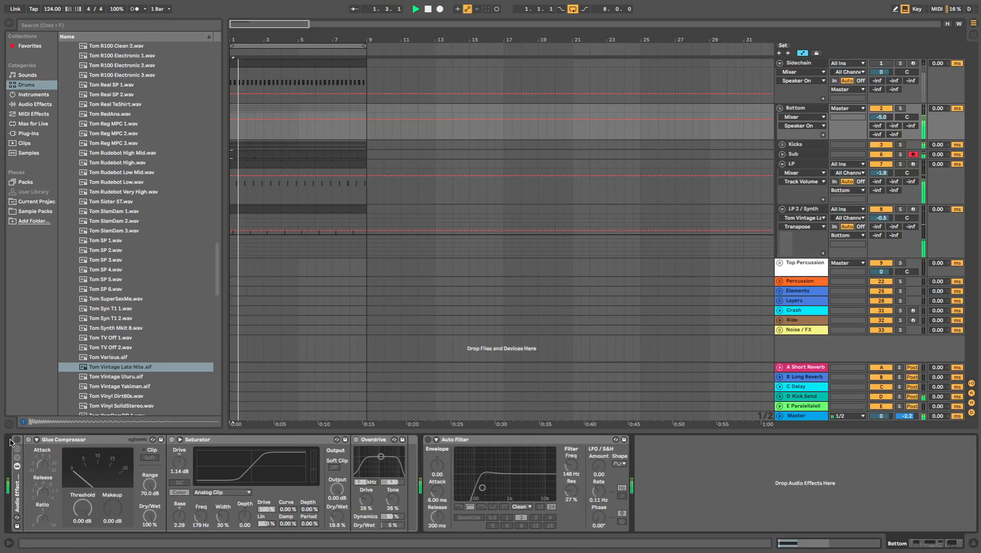
left_click(16, 440)
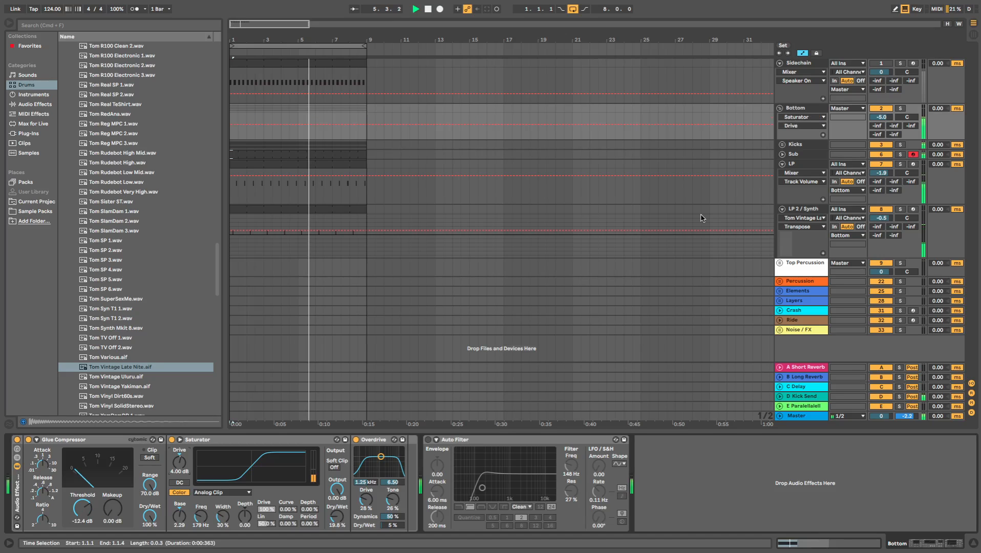
Step: In the session mixer, compare the Bottom group's peak level with its rack bypassed and active, setting Saturator output to -1.14 dB
key("Tab")
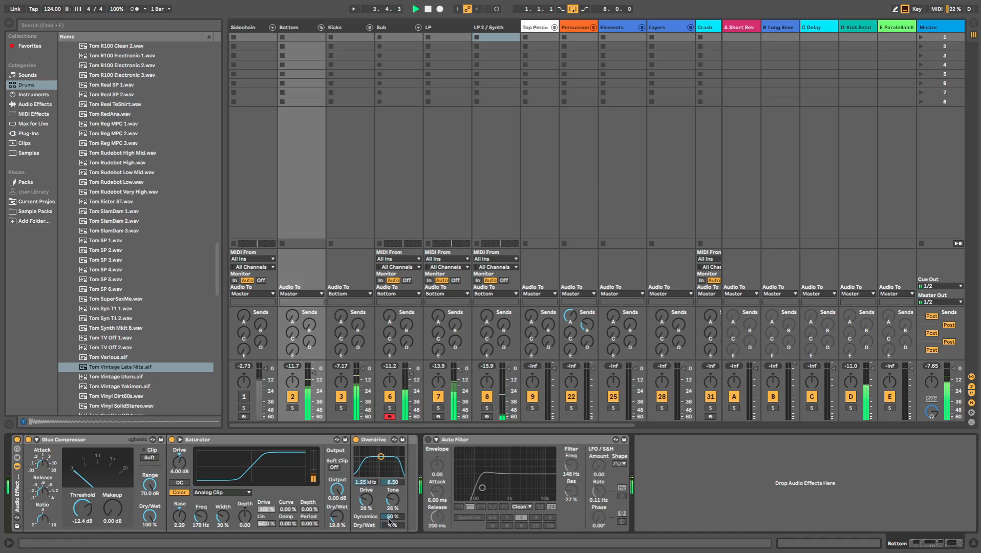
left_click(290, 367)
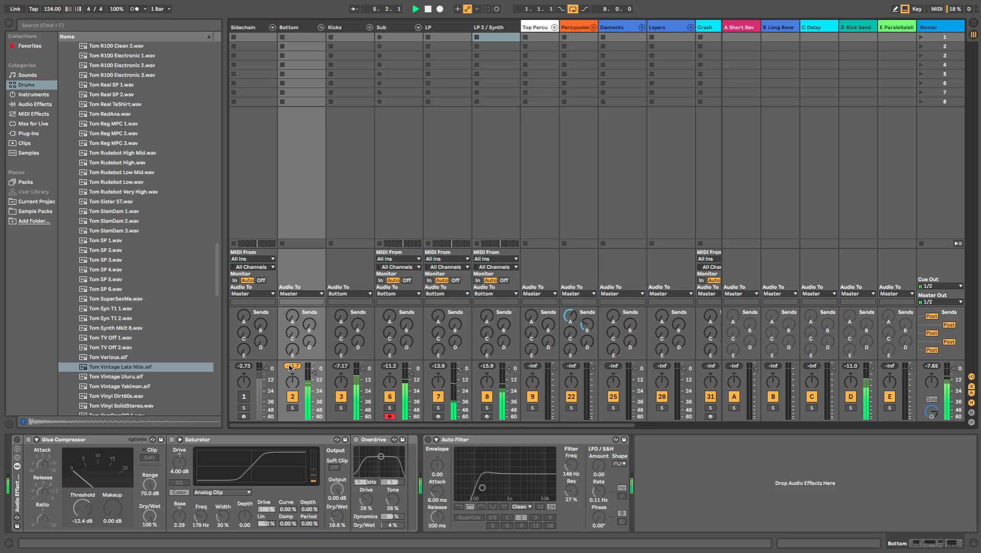
left_click(17, 440)
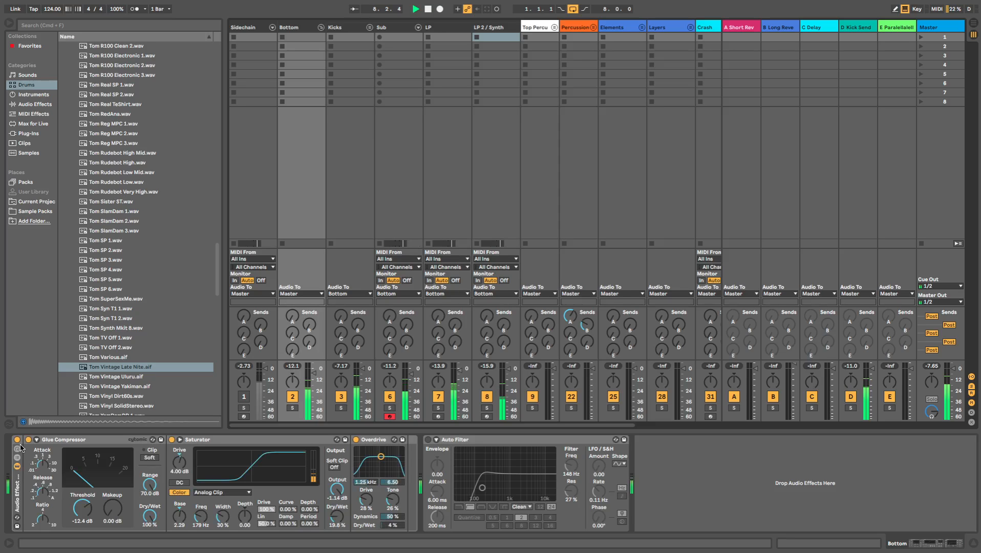
Step: Show the Max for Live devices, and set the Bottom rack's Overdrive filter to 368 Hz with a bandwidth of 5.99
left_click(32, 143)
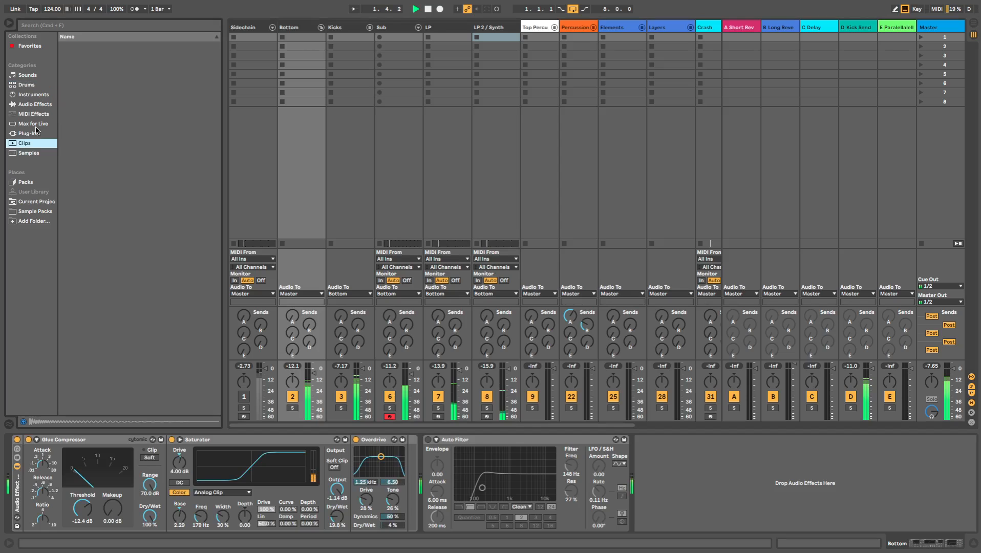
left_click(34, 124)
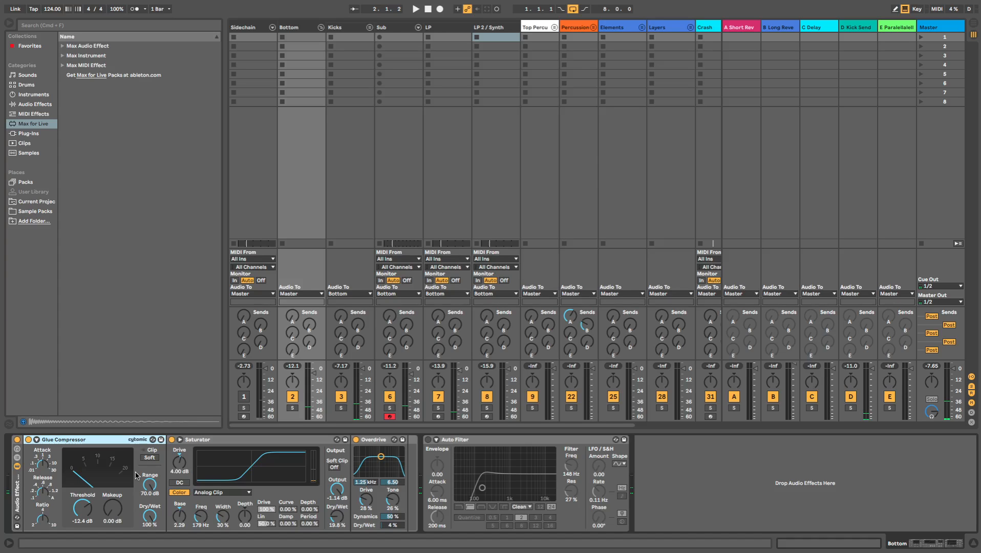
left_click_drag(381, 456, 371, 458)
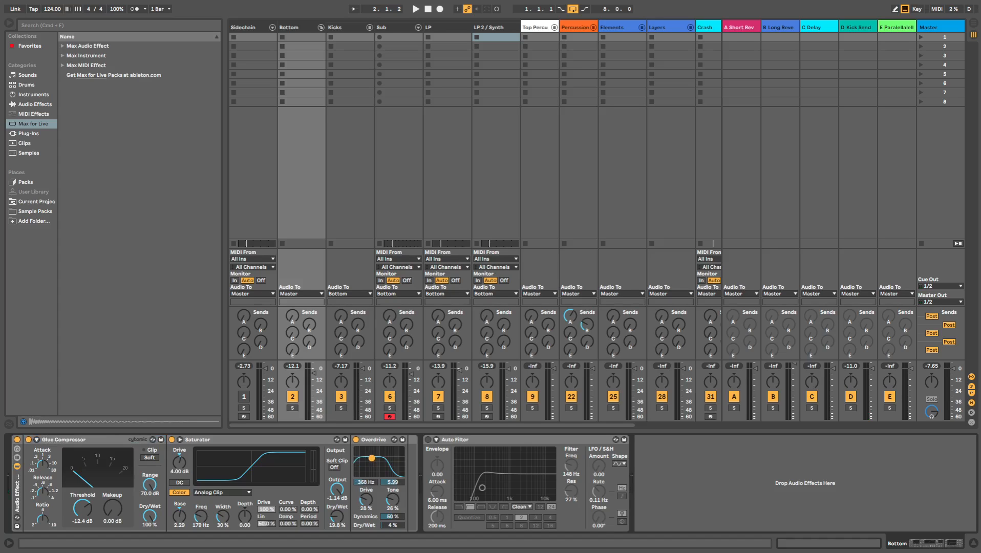
Step: During playback, set LP 2 / Synth's EQ Eight to a 104 Hz low cut and 880 Hz high cut, and show the LP track's devices
key("space")
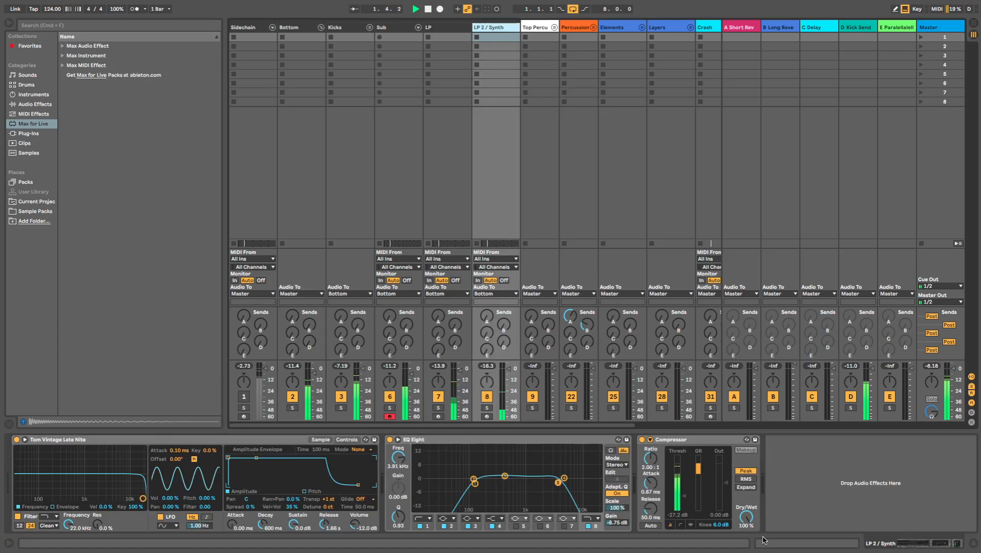
left_click_drag(558, 482, 522, 484)
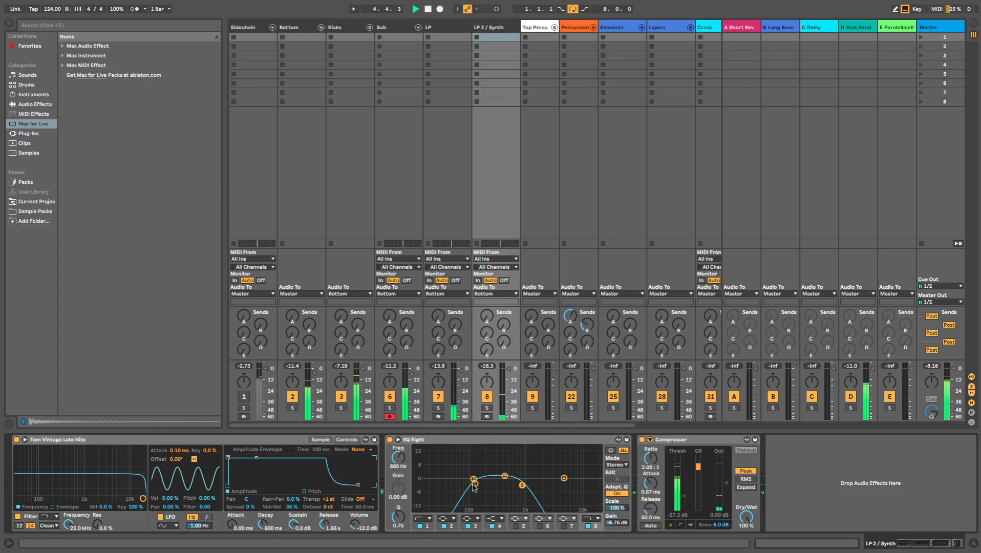
left_click_drag(474, 484, 470, 484)
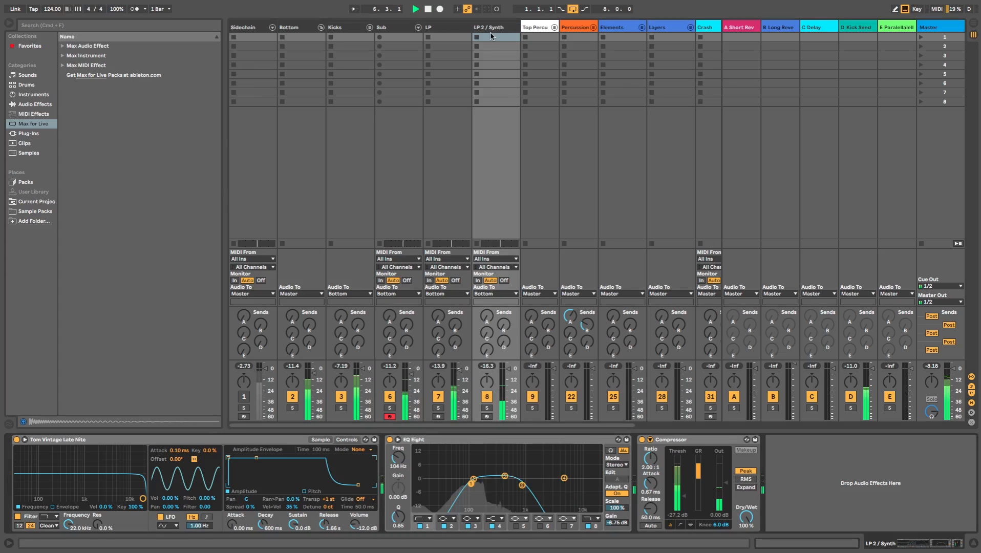
left_click(437, 28)
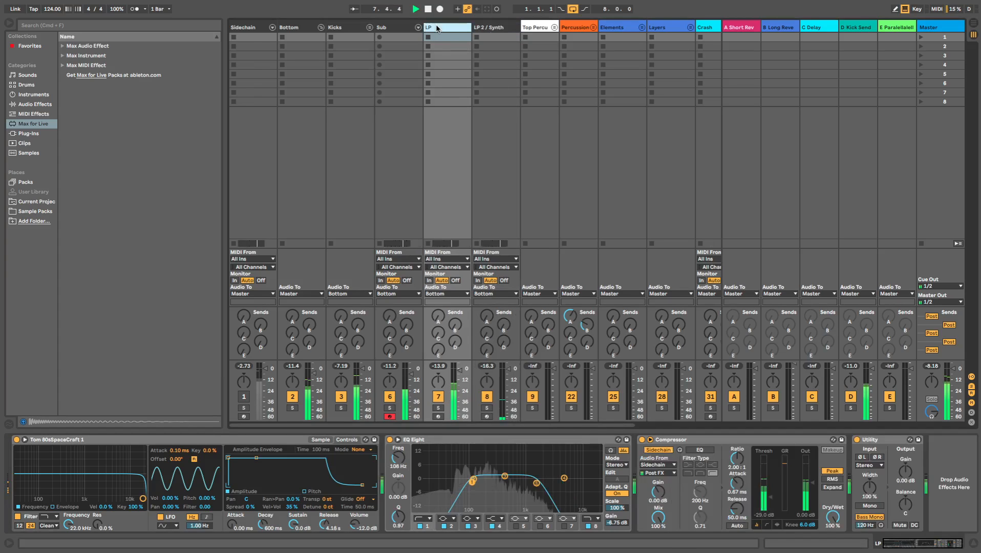
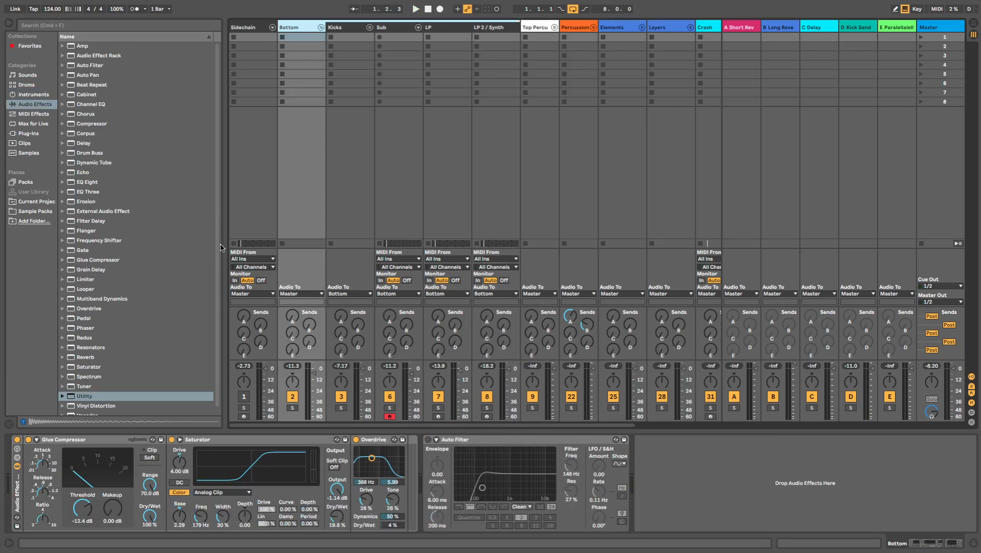
Step: Add a Utility after Overdrive in the Bottom rack and raise its gain slightly during playback
left_click_drag(84, 396, 409, 491)
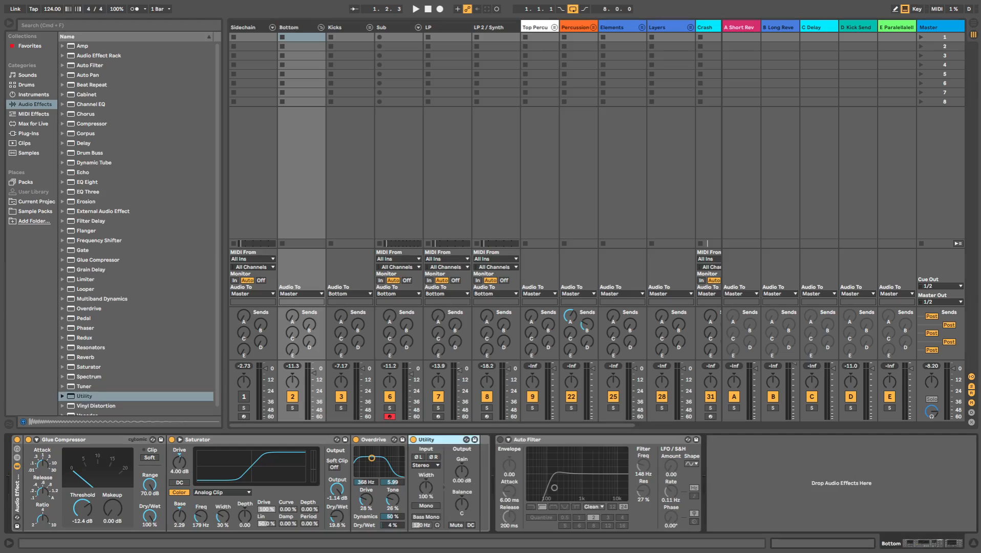
left_click_drag(462, 472, 461, 467)
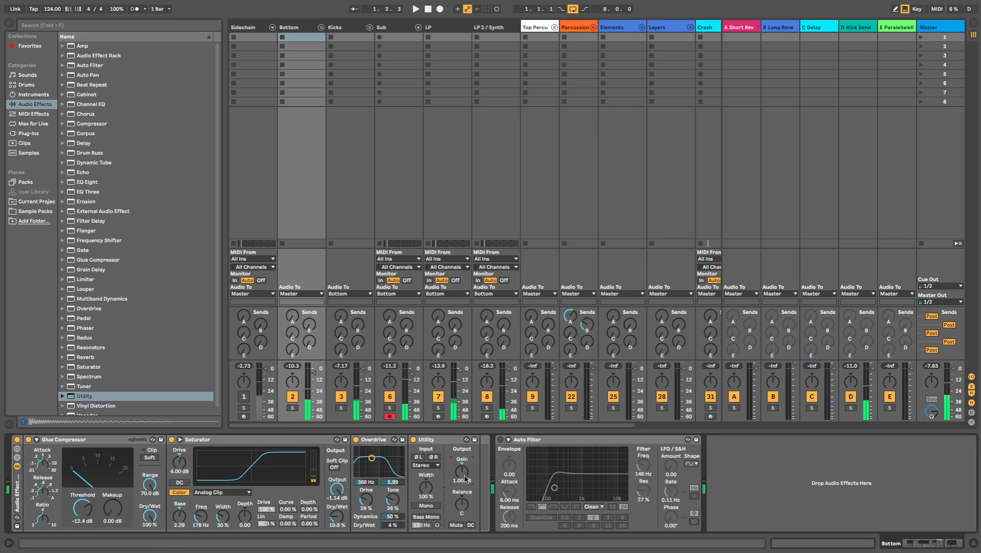
key("space")
left_click_drag(461, 504, 461, 460)
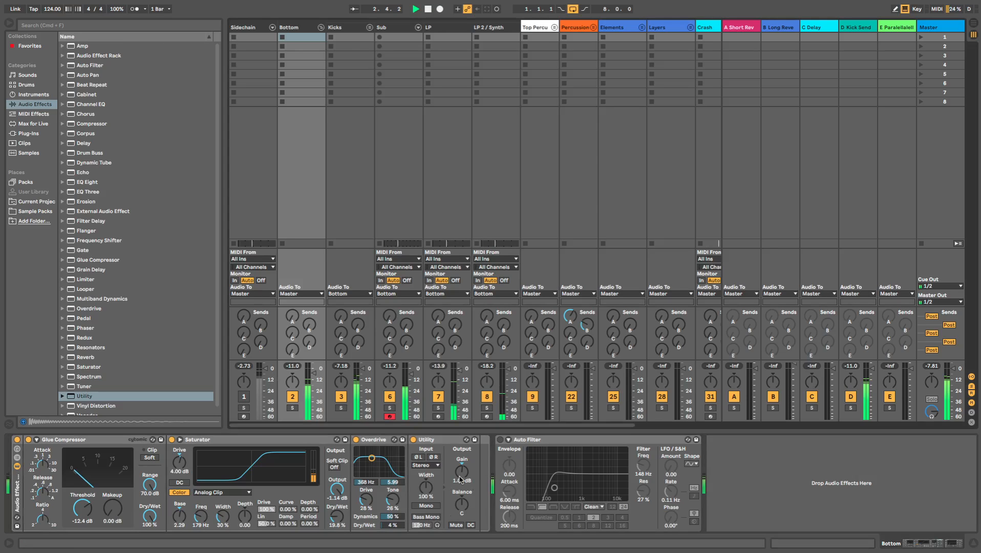
left_click_drag(460, 479, 461, 486)
Step: Raise the LP 2 / Synth track volume to 1.0 dB, show its devices and return to the arrangement
left_click_drag(508, 369, 508, 367)
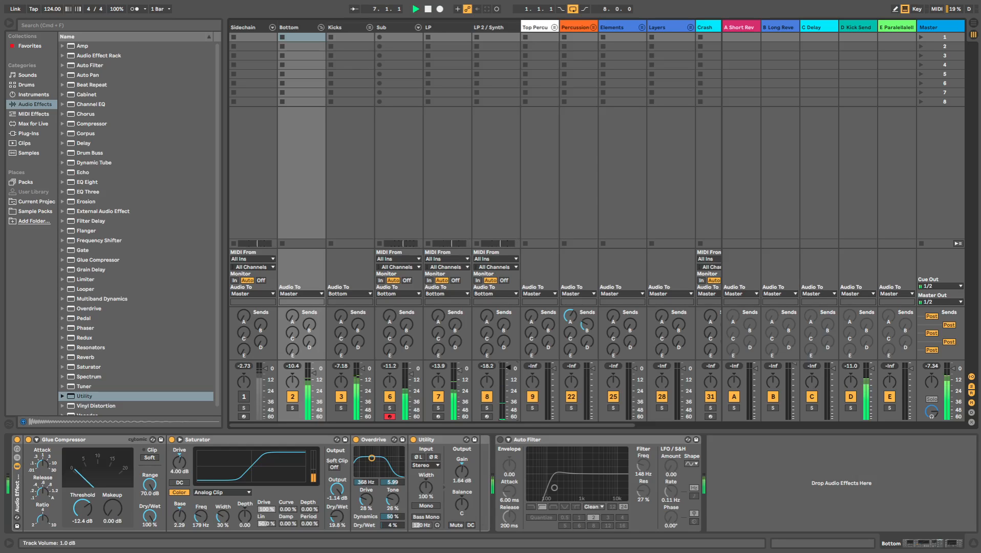
left_click(490, 34)
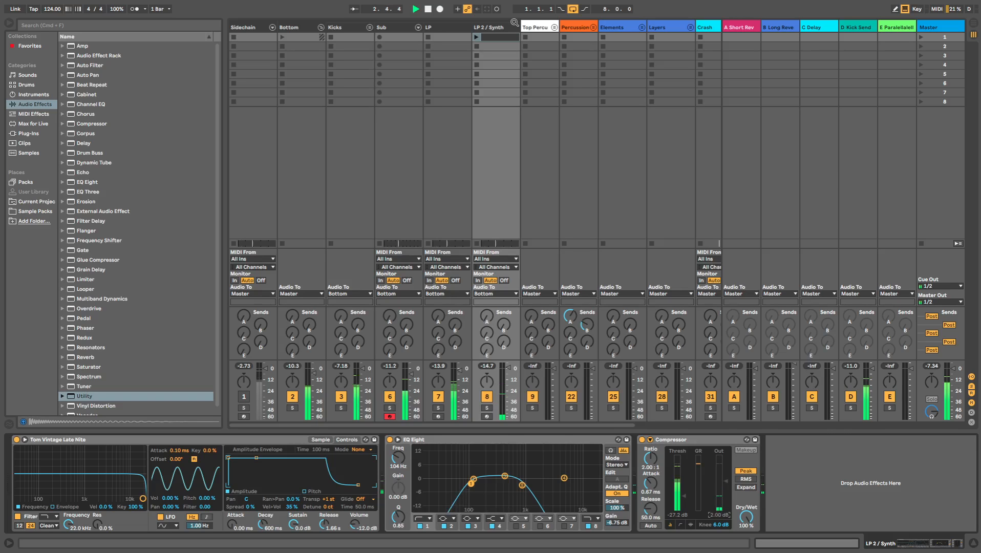
key("Tab")
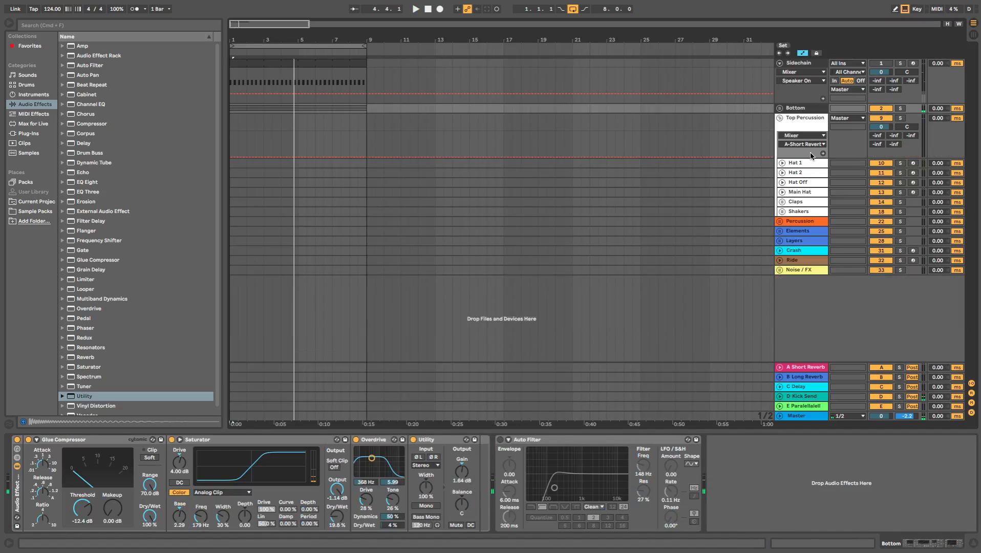
Step: Replace the Tom sample list with the Clap drum hits and audition claps, ending on Clap Slackjaw.aif
left_click(792, 163)
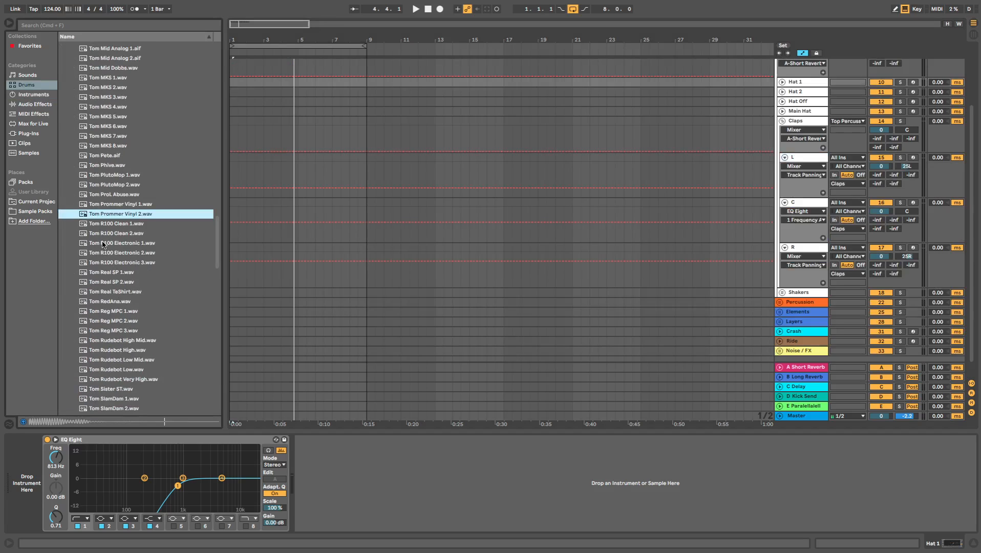
scroll(102, 244, "up", 15)
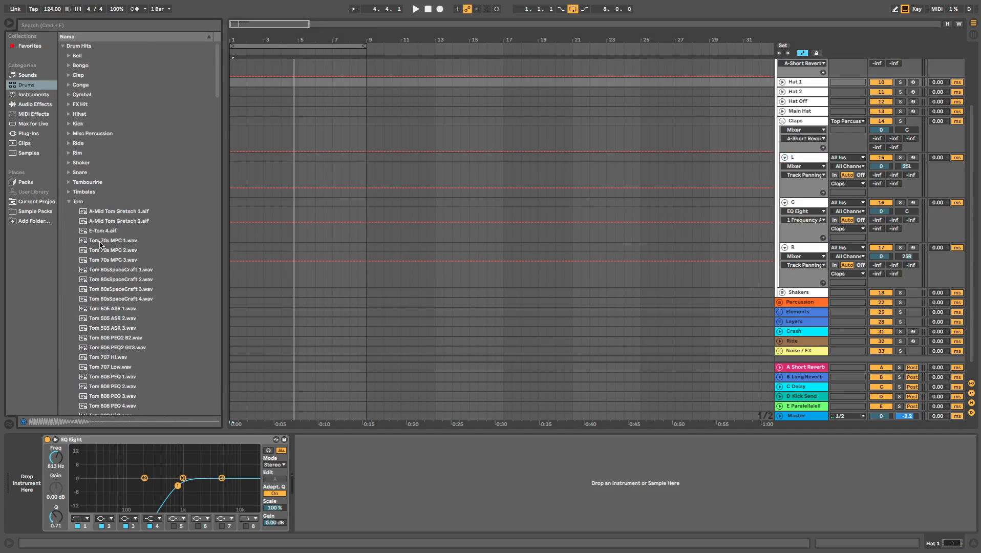
left_click(68, 201)
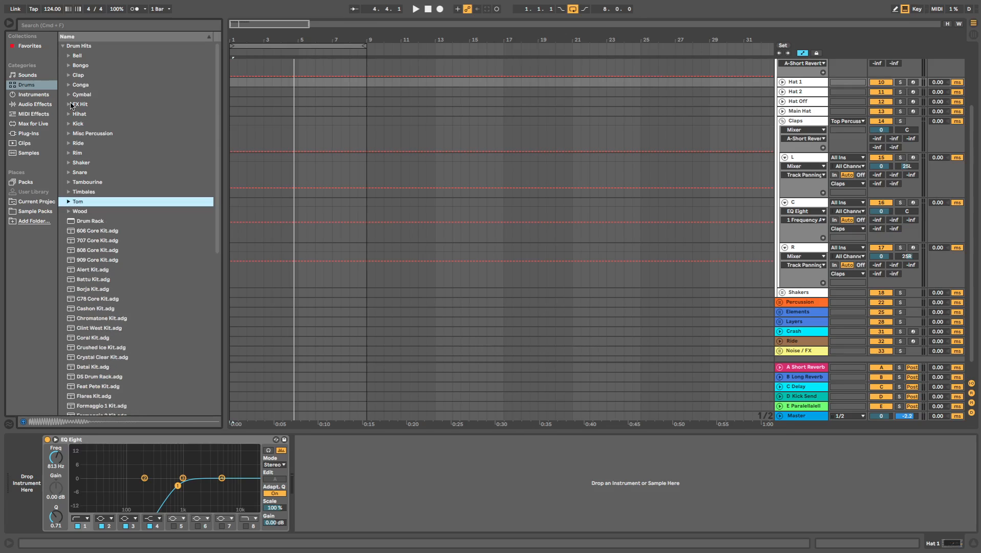
left_click(68, 76)
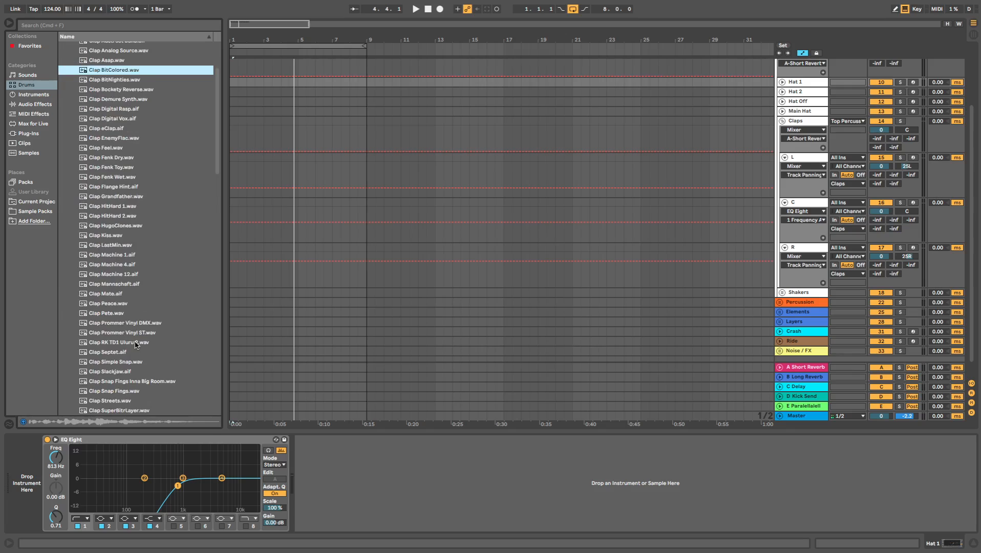
scroll(133, 338, "down", 2)
left_click(125, 318)
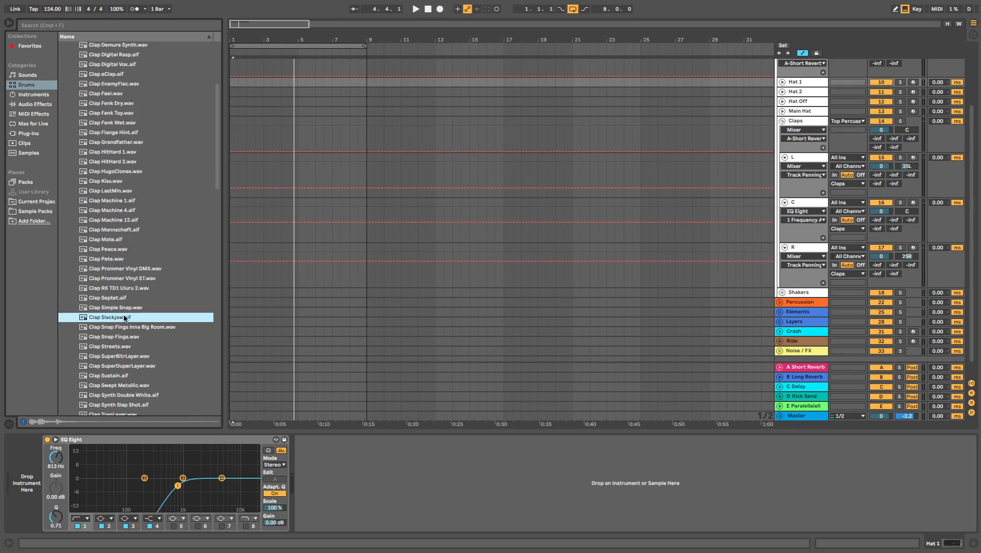
Step: Load Clap Slackjaw.aif onto the C track of the Claps group
left_click_drag(124, 318, 798, 157)
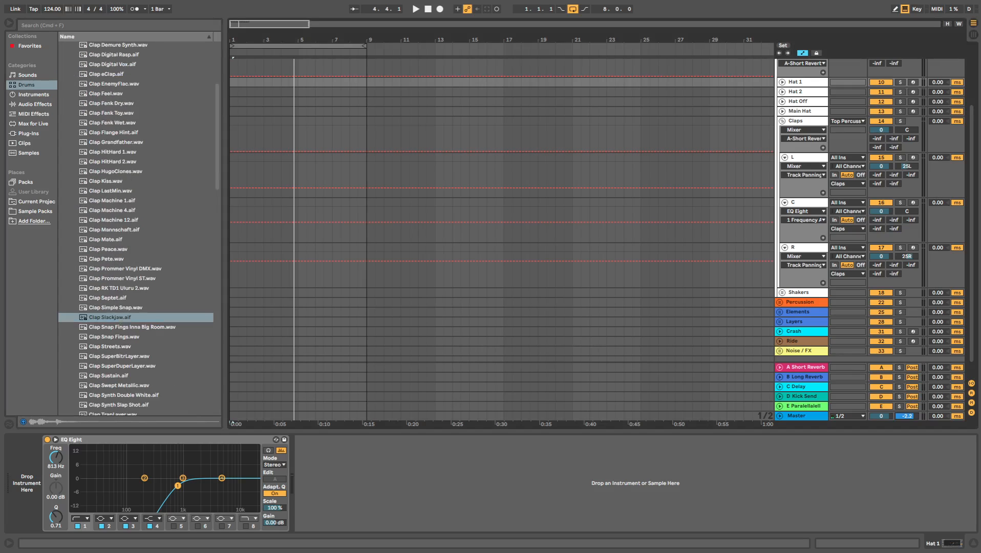
left_click_drag(125, 322, 817, 202)
left_click(135, 318)
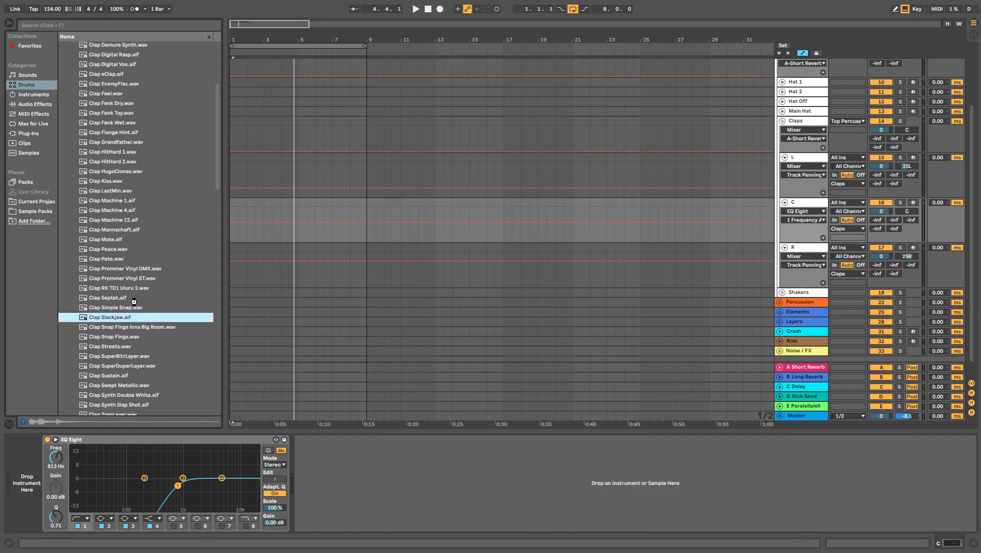
Step: Audition Clap Streets.wav and load it onto the R track of the Claps group
left_click(133, 347)
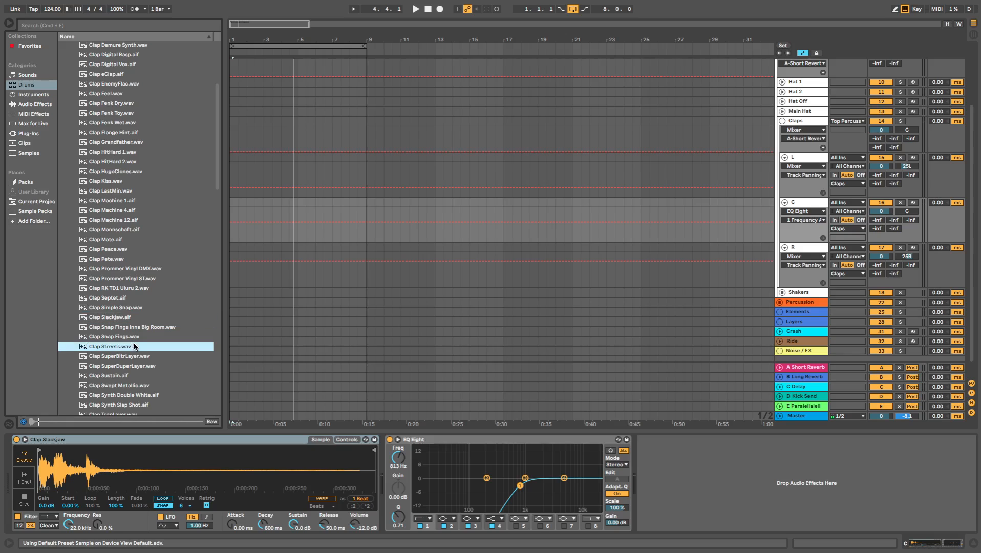
left_click(810, 251)
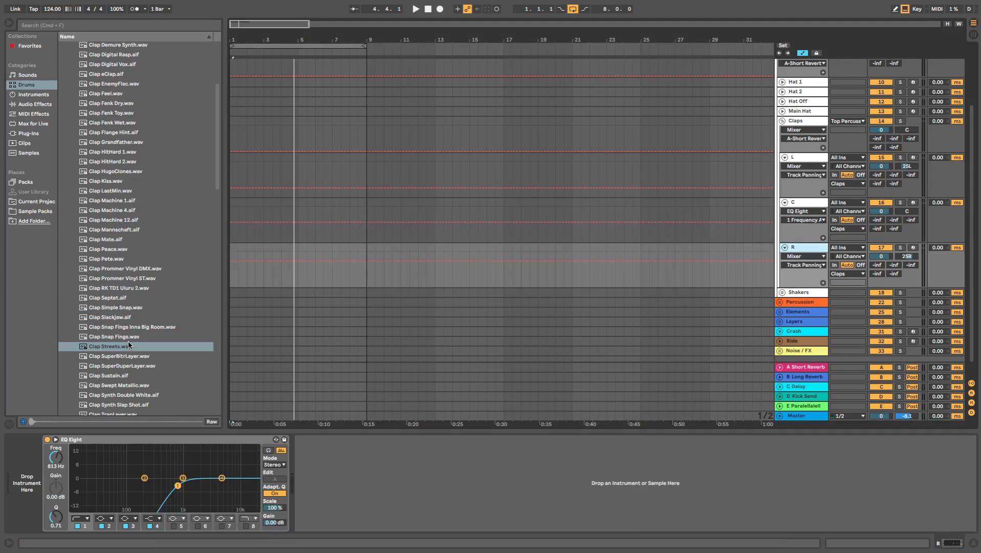
double_click(131, 346)
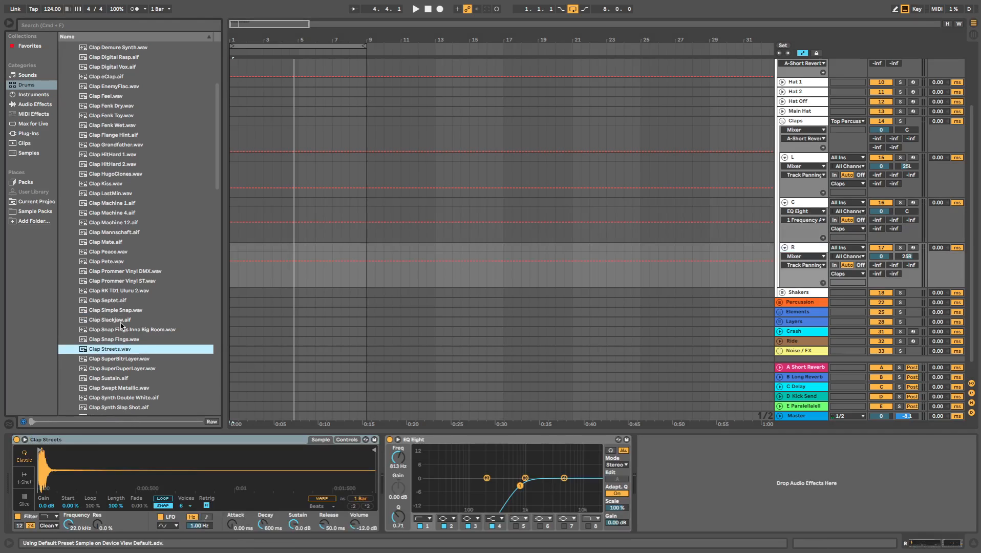
Step: Load Clap Kiss.wav onto the L track of the Claps group and play the arrangement briefly
scroll(120, 324, "up", 3)
left_click(807, 158)
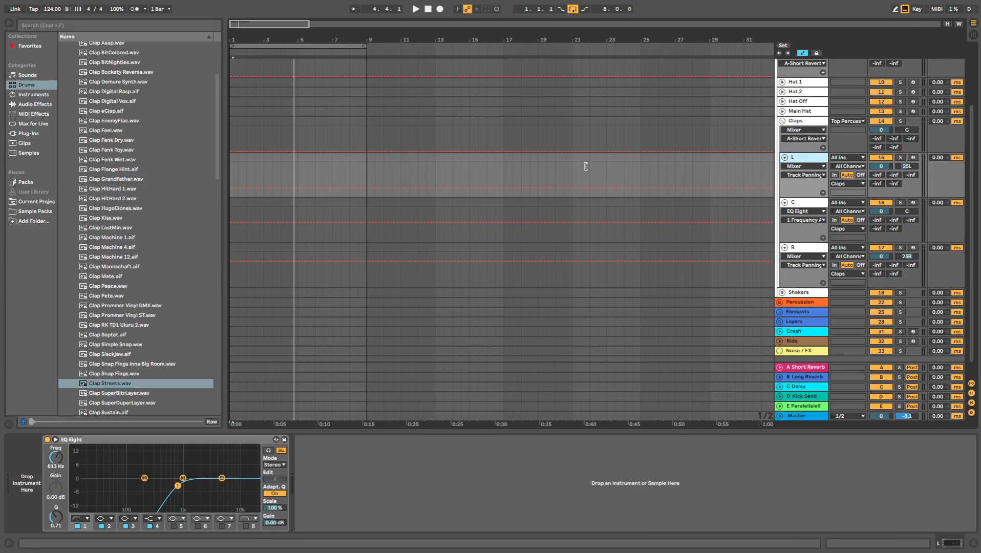
left_click(106, 218)
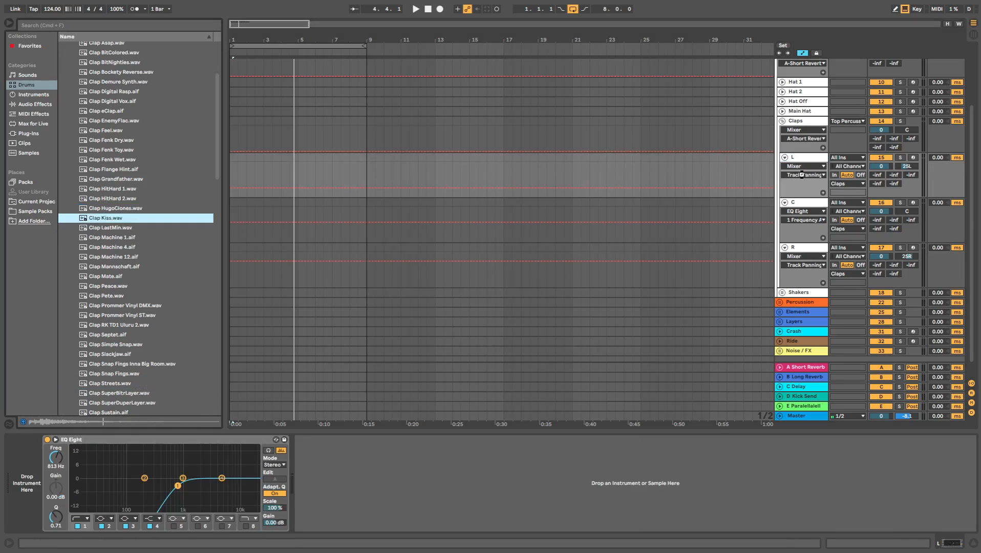
left_click_drag(803, 164, 803, 160)
key("space")
key("space")
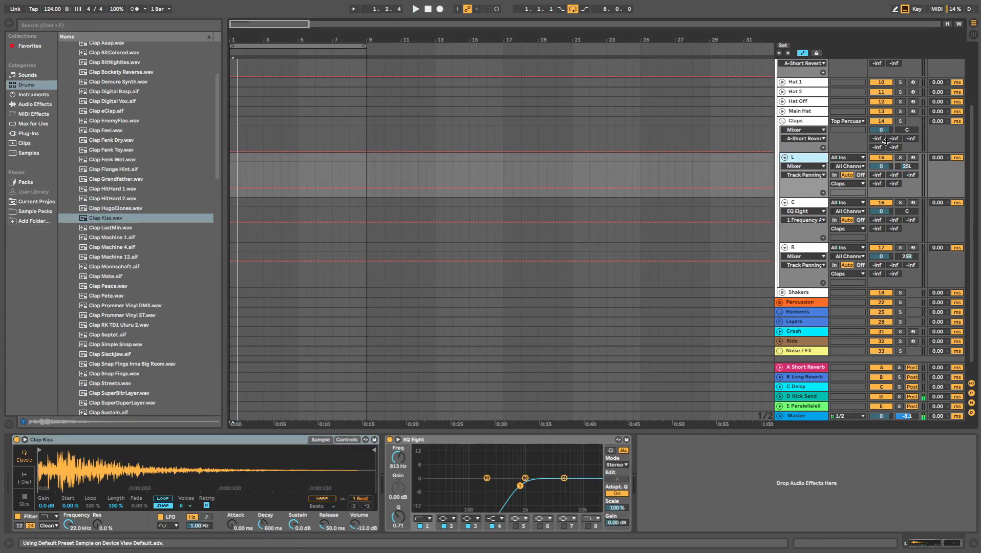
Step: Create a half-bar MIDI clip at the start of bar 1 on the Claps L track
left_click_drag(250, 183, 225, 157)
left_click(235, 170)
key("ctrl+shift+m")
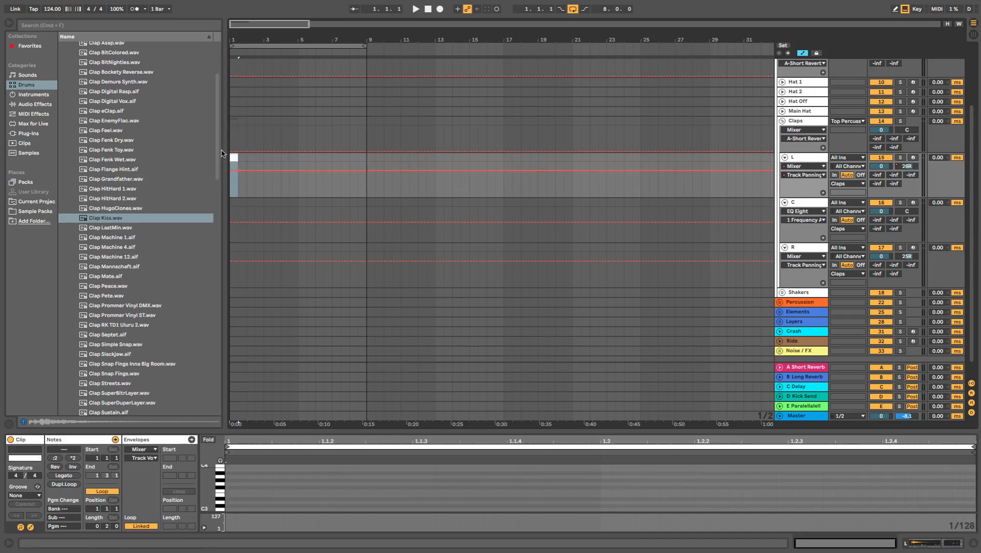
Step: Set the clip's grid to 1/16 and draw a sixteenth-length C3 clap note on beat 1.2
key("b")
right_click(426, 489)
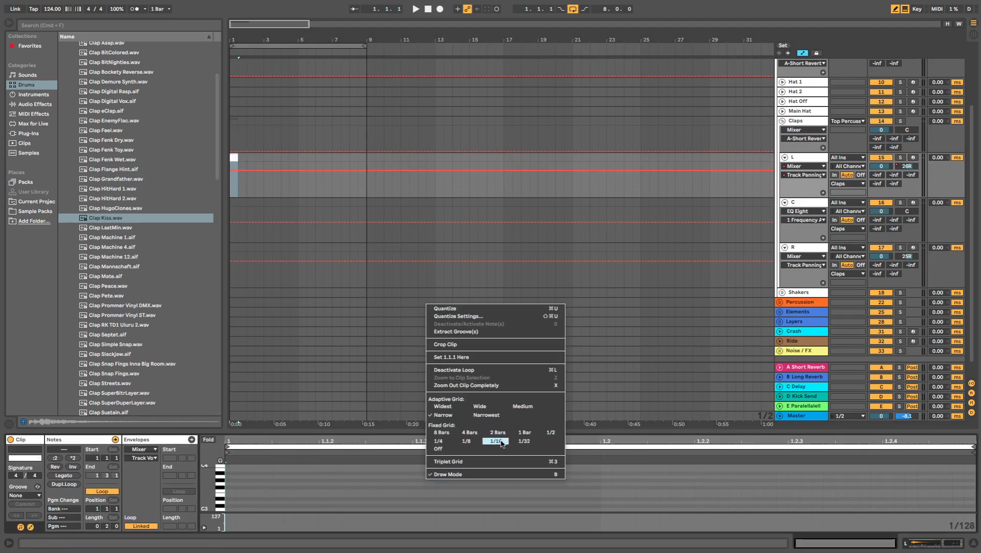
left_click(478, 463)
key("space")
left_click(652, 509)
key("space")
left_click(654, 509)
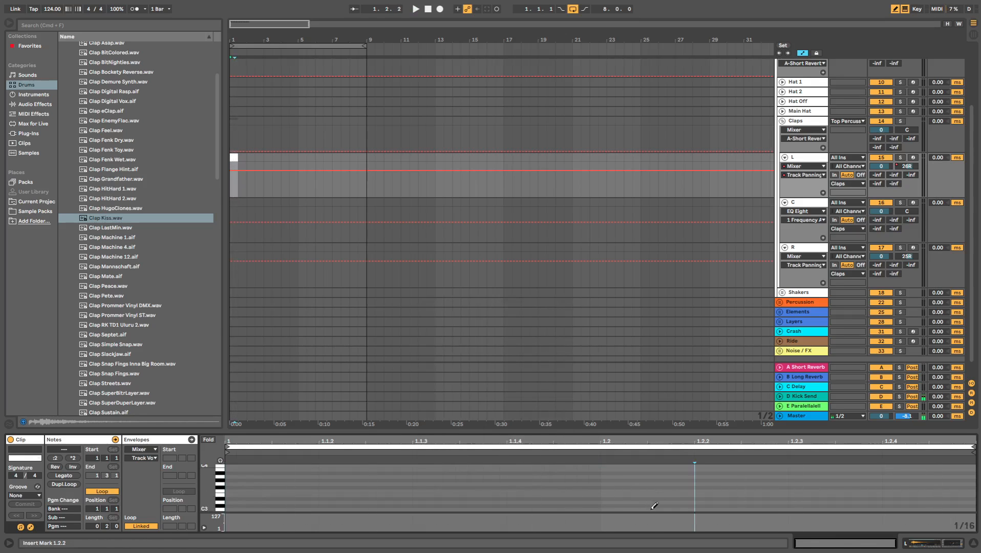
left_click(654, 509)
Step: Play the clap pattern and extend its looped clip on the L track to bar 9
key("space")
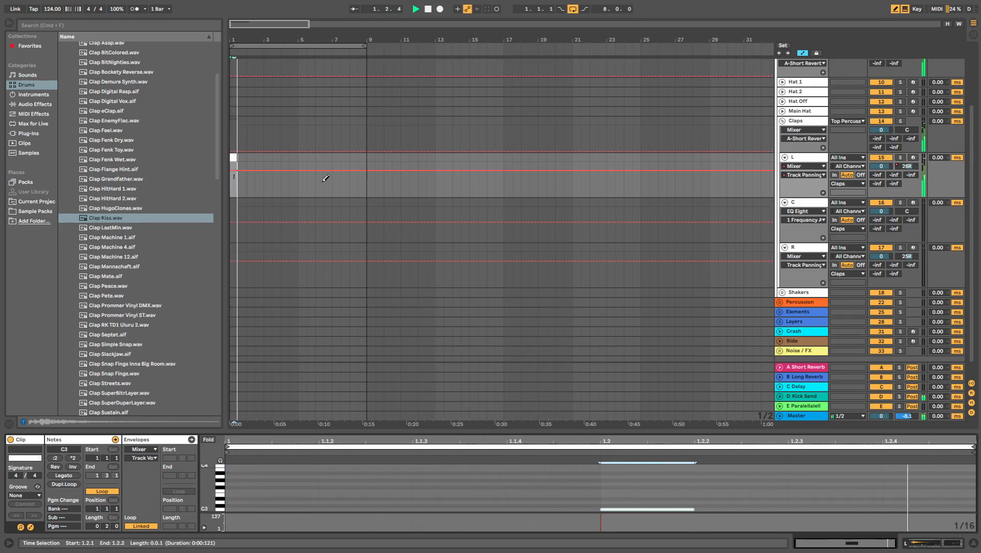
left_click_drag(235, 156, 366, 158)
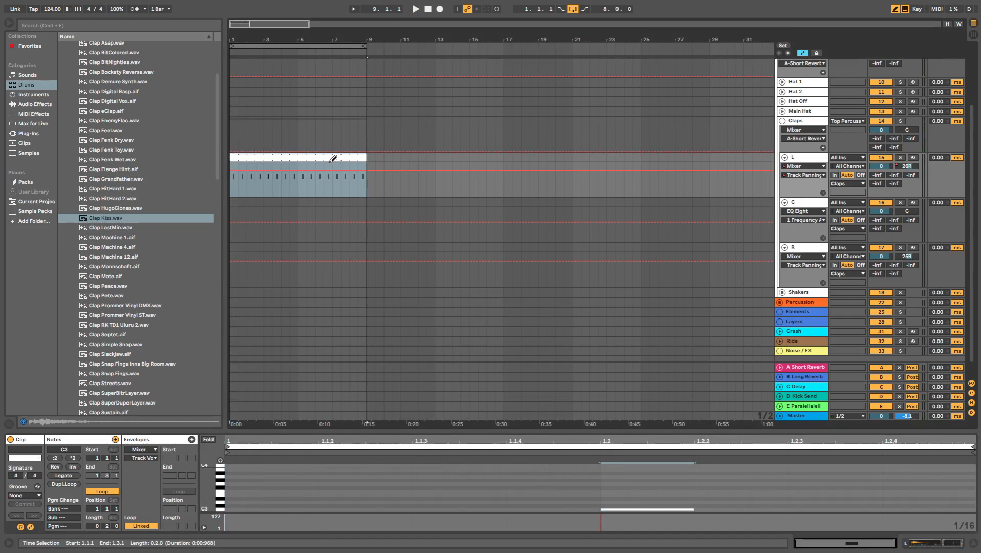
Step: Try to copy the L track's clap clip to bar 1 of the C and R tracks
left_click(232, 203)
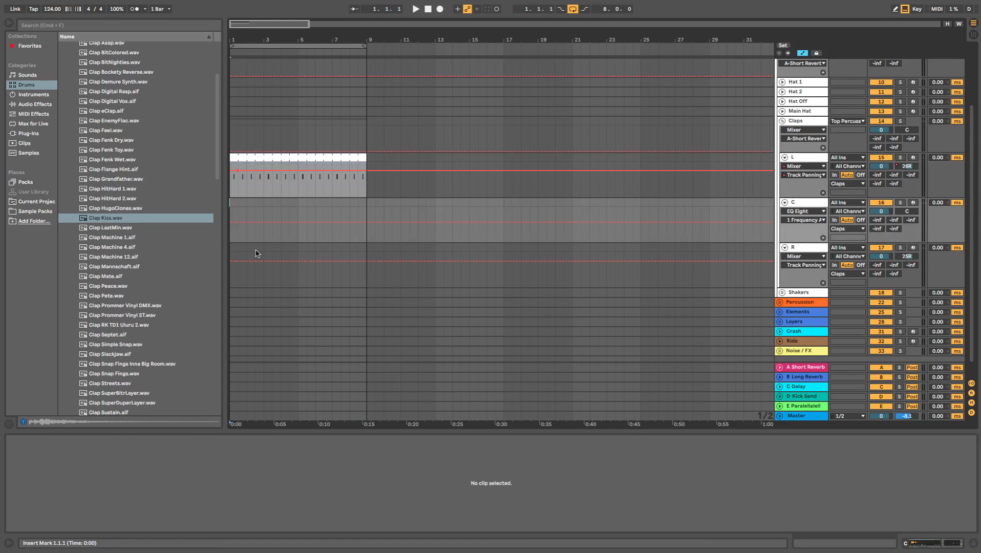
key("super+v")
left_click(232, 251)
key("super+v")
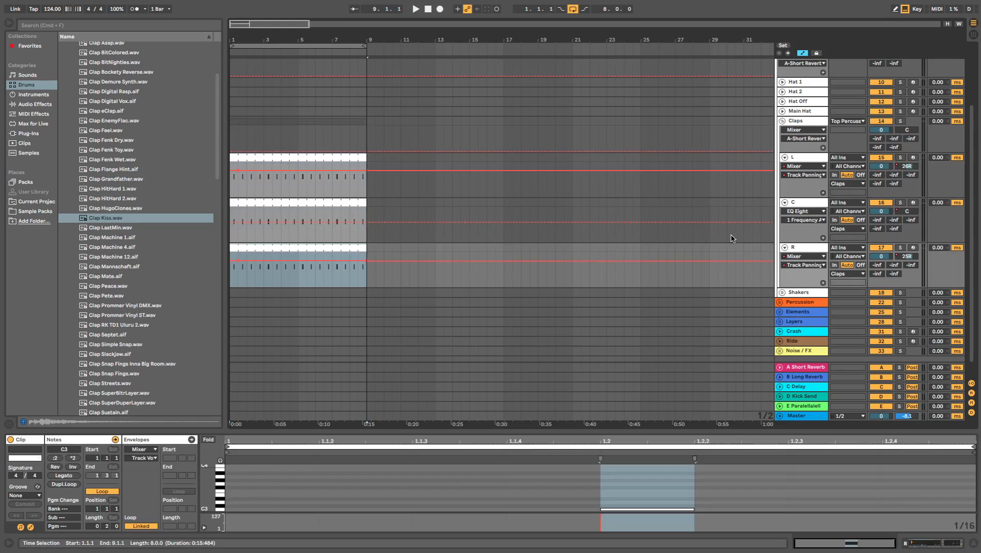
key("space")
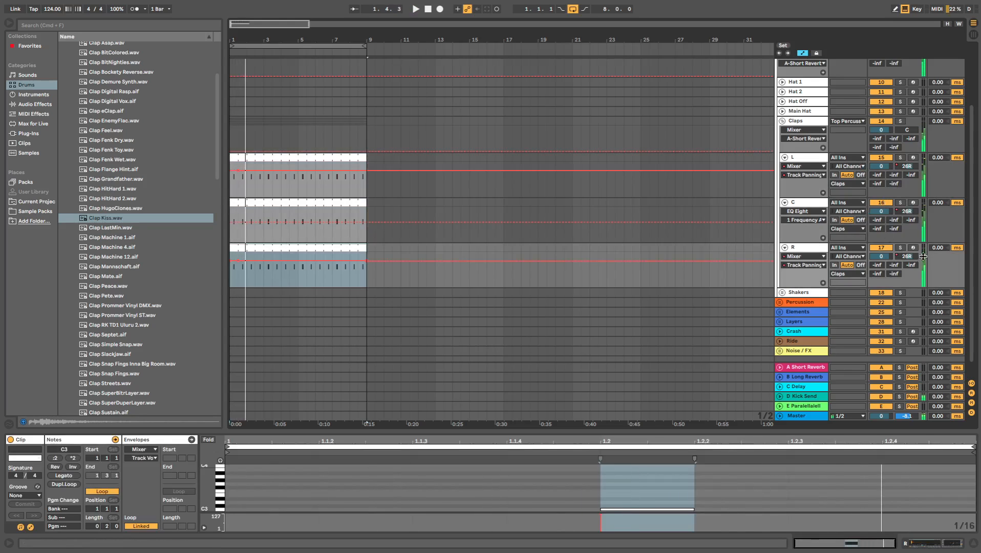
left_click(907, 257)
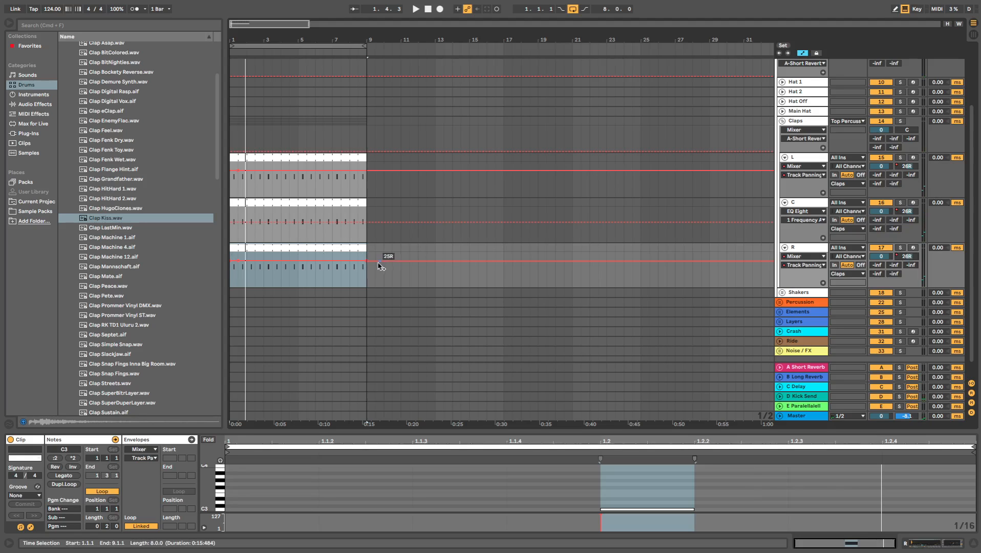
key("super+z")
key("super+z")
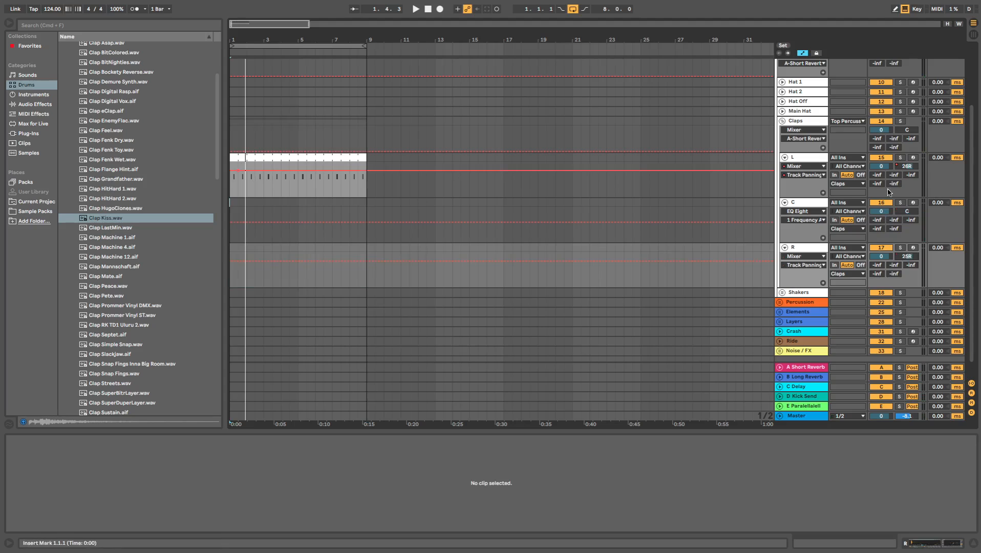
Step: Hide the L track's automation and copy its clap clip to bar 1 of the C and R tracks
left_click(791, 165)
left_click(797, 174)
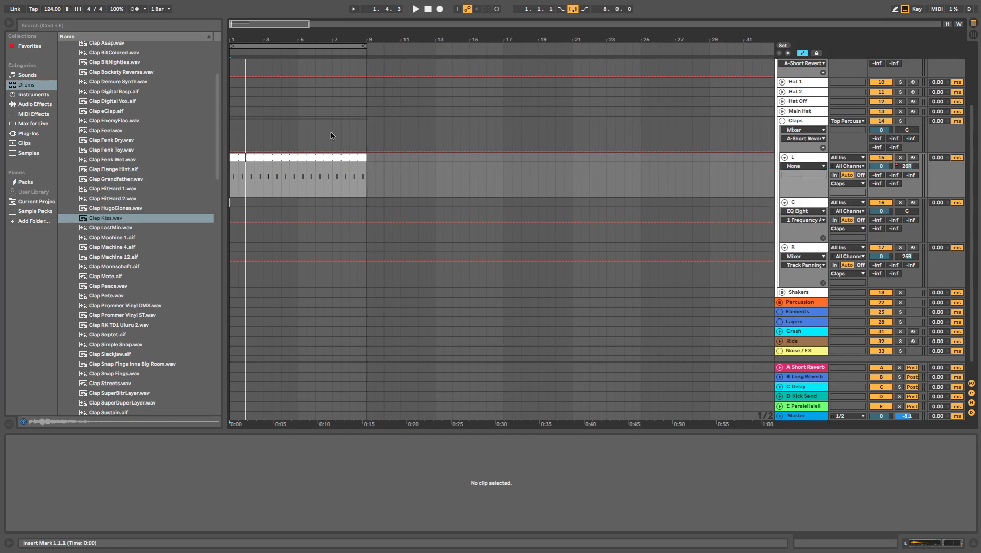
left_click(295, 155)
key("super+c")
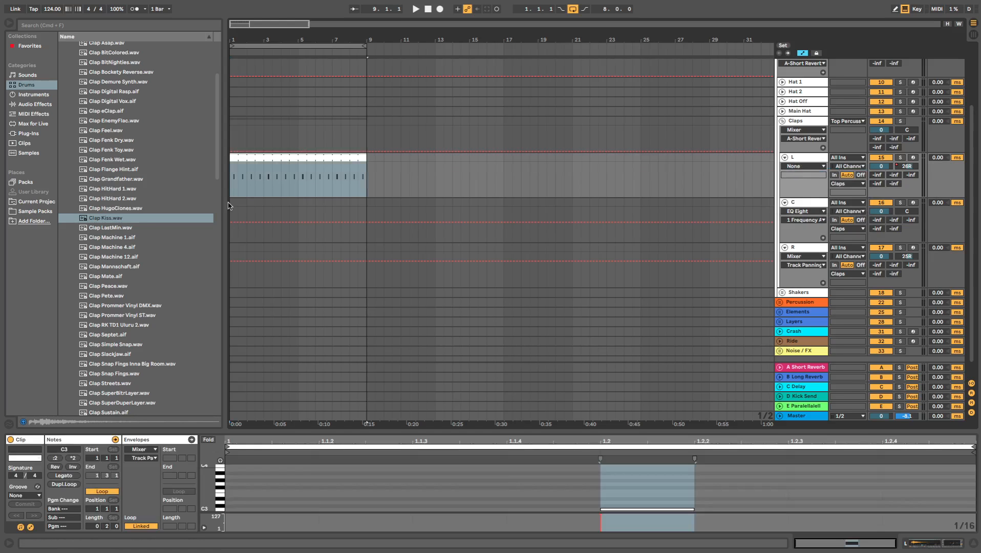
left_click(230, 208)
key("super+v")
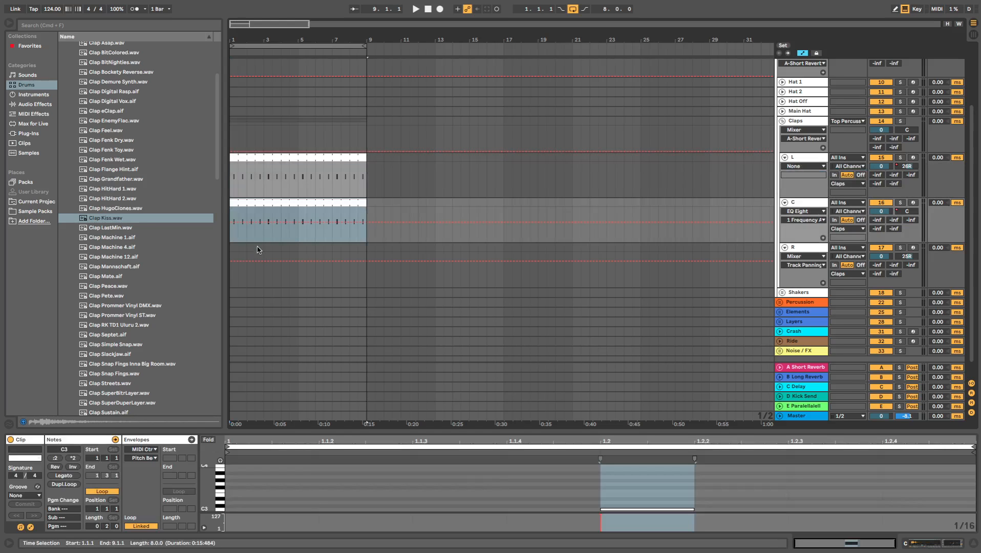
left_click(231, 275)
key("super+v")
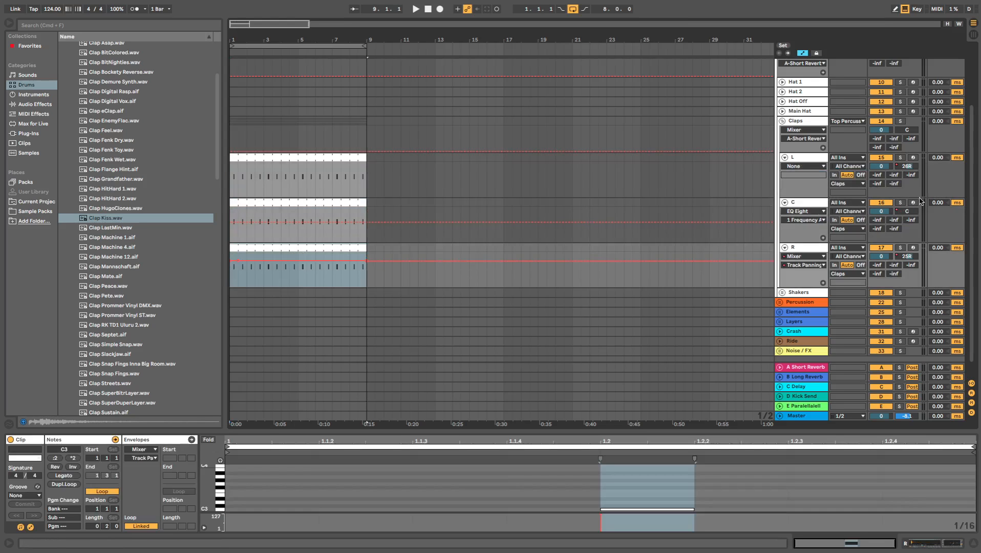
Step: Set the L clap track's panning to 25L and flatten the C track's pan automation at centre
key("space")
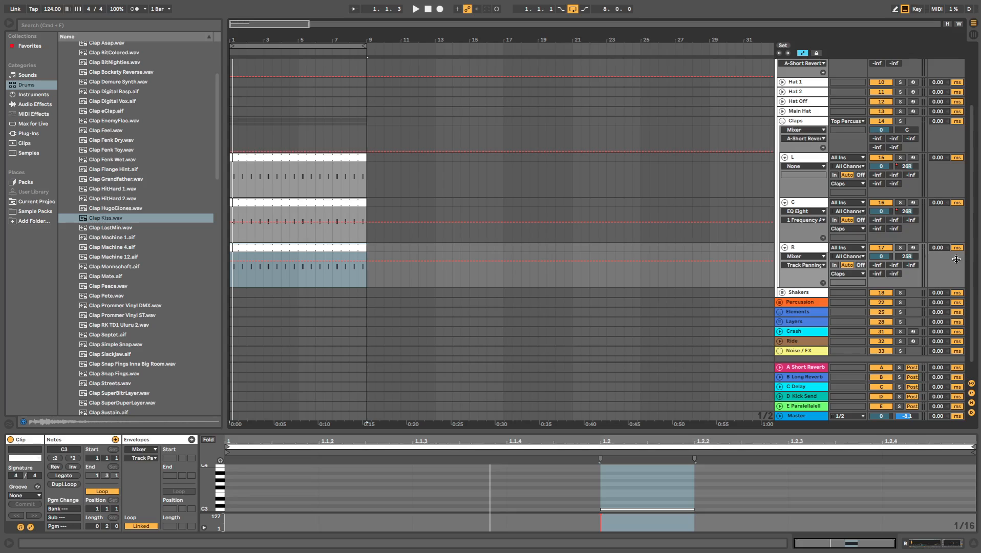
left_click(910, 260)
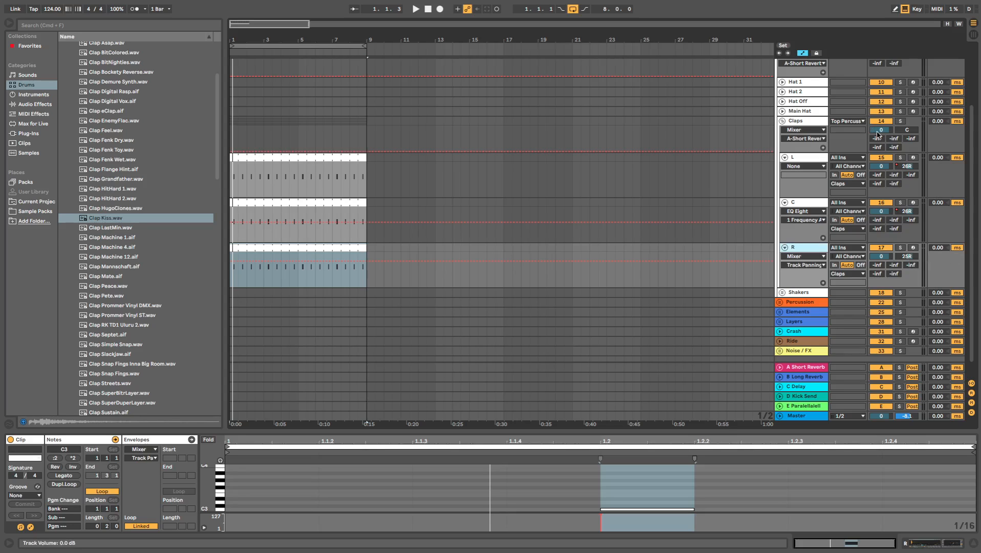
left_click(904, 166)
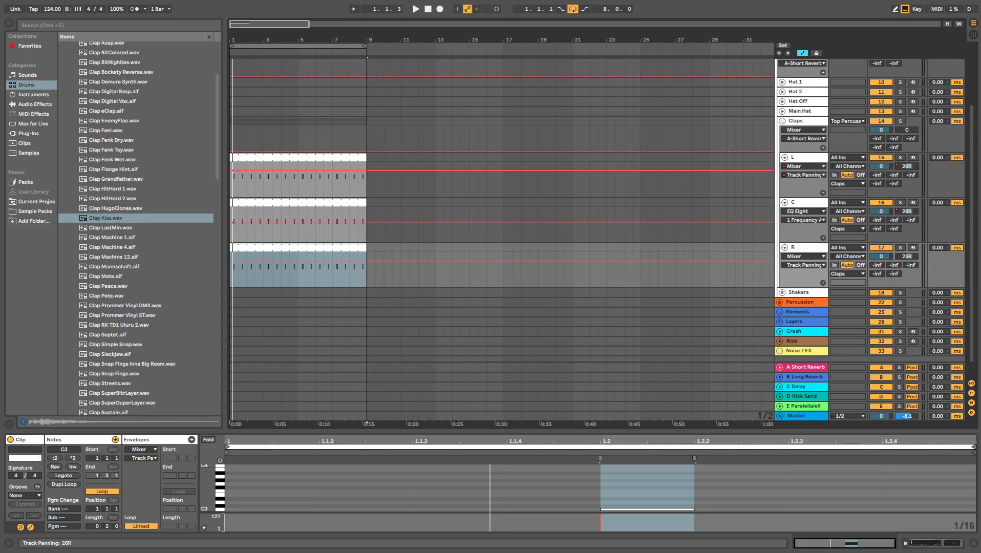
left_click(239, 171)
key("space")
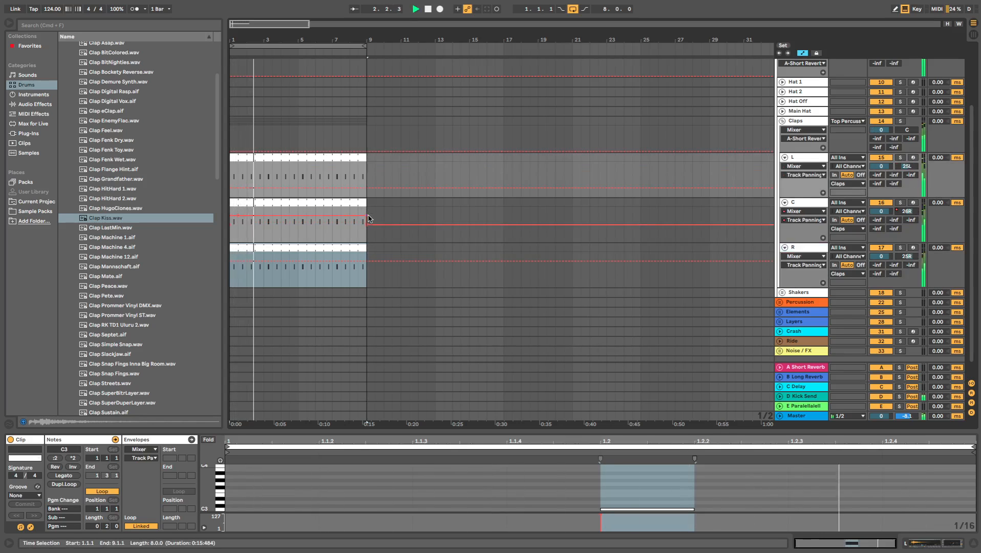
left_click(242, 218)
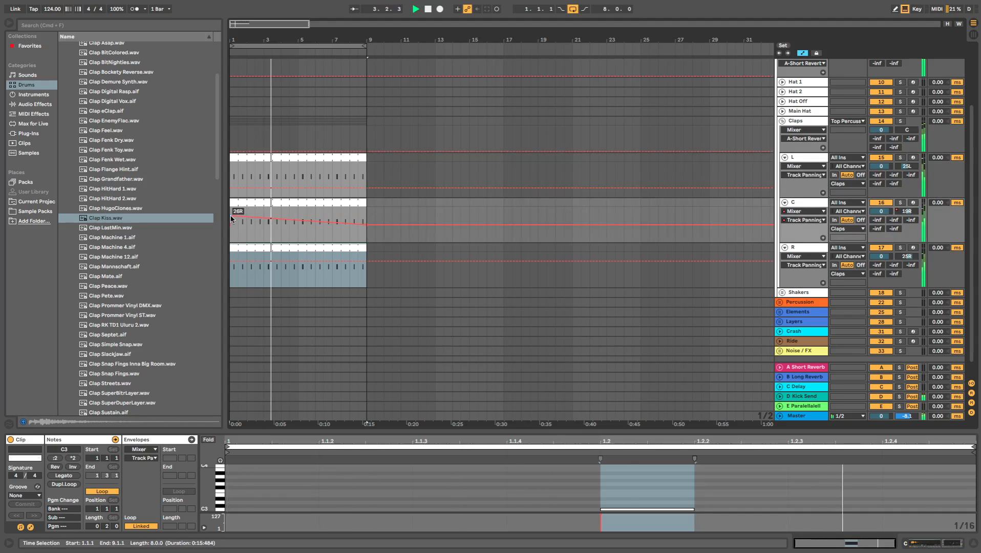
left_click_drag(230, 216, 231, 224)
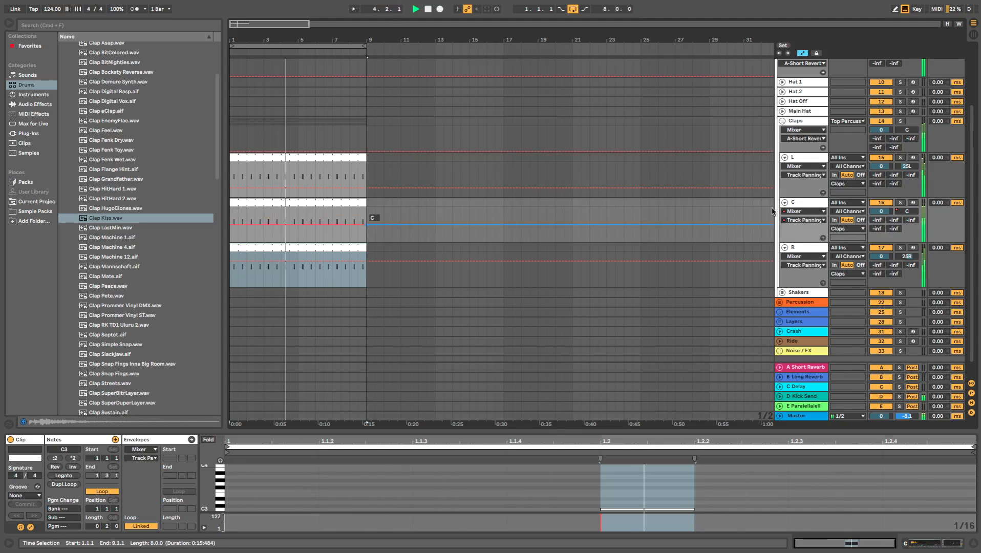
Step: Set the R clap track's volume to -12.4 dB and the C track's to -9.0 dB, and lower the L track's volume
key("Tab")
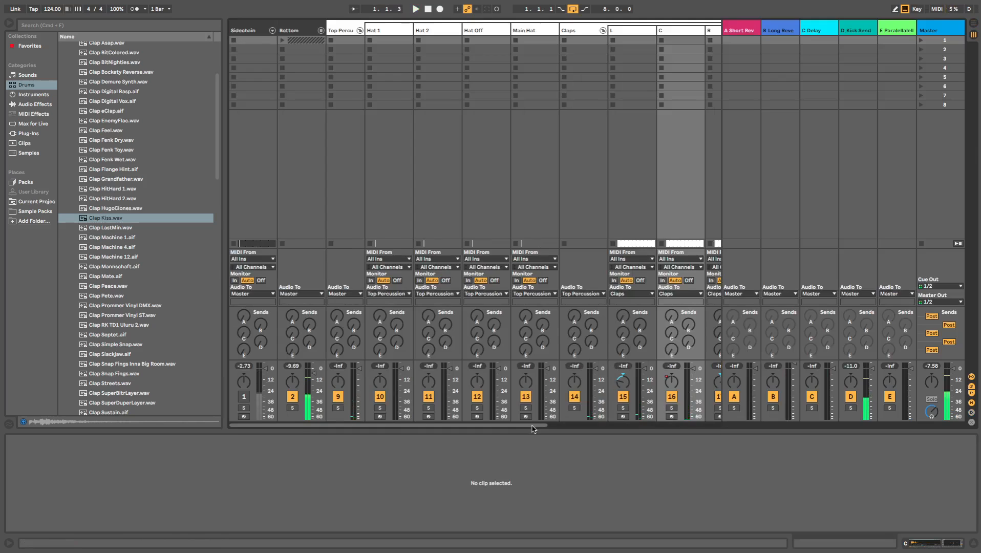
scroll(554, 395, "right", 5)
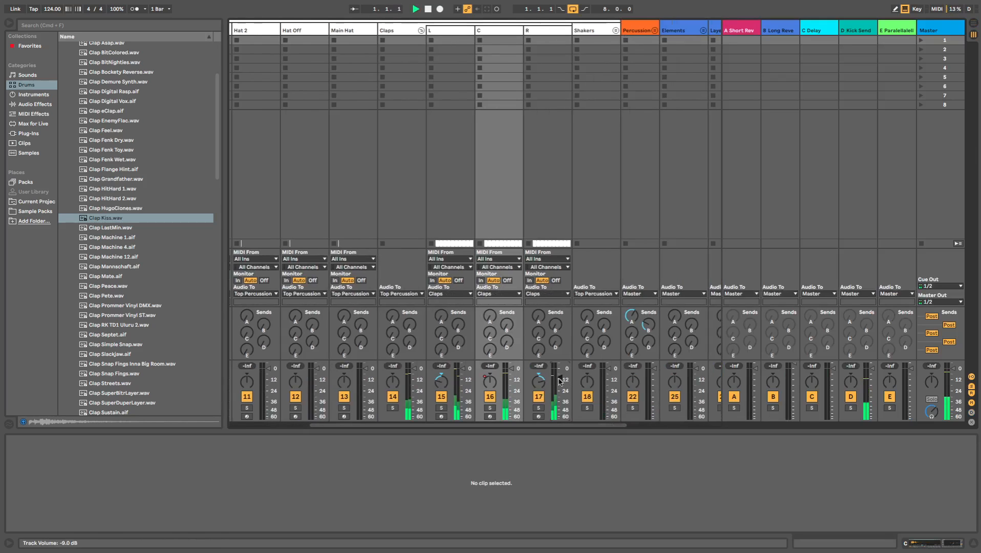
key("space")
mouse_move(511, 368)
left_mouse_down()
mouse_move(560, 379)
mouse_move(511, 377)
left_mouse_up()
key("space")
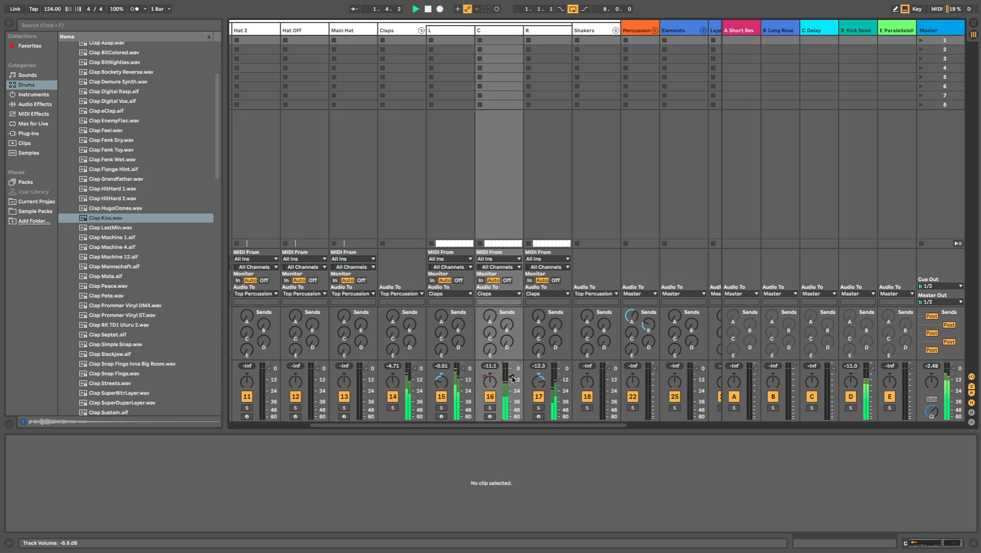
left_click_drag(463, 368, 463, 379)
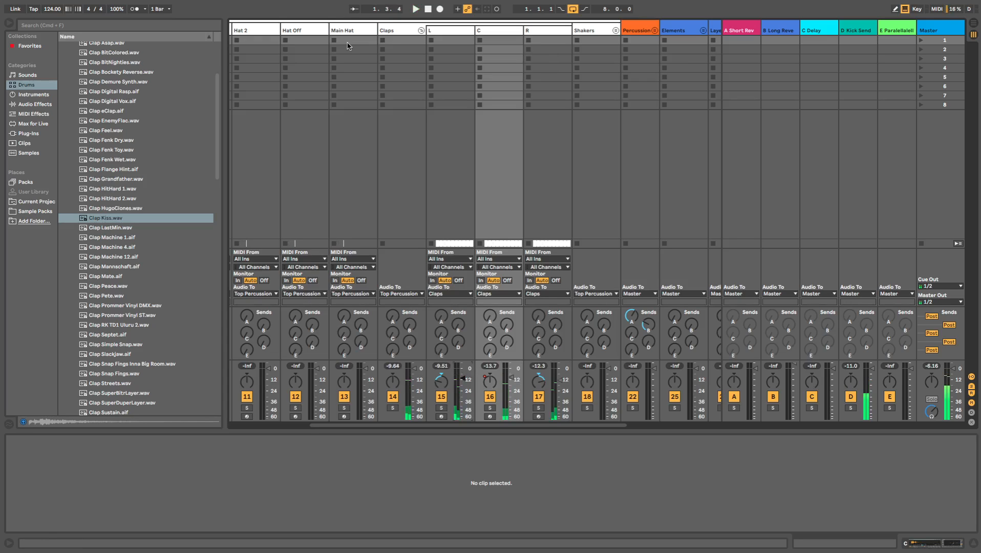
Step: Bypass the Claps group's Glue Compressor and set the L track's volume to -12.0 dB during playback
left_click(395, 40)
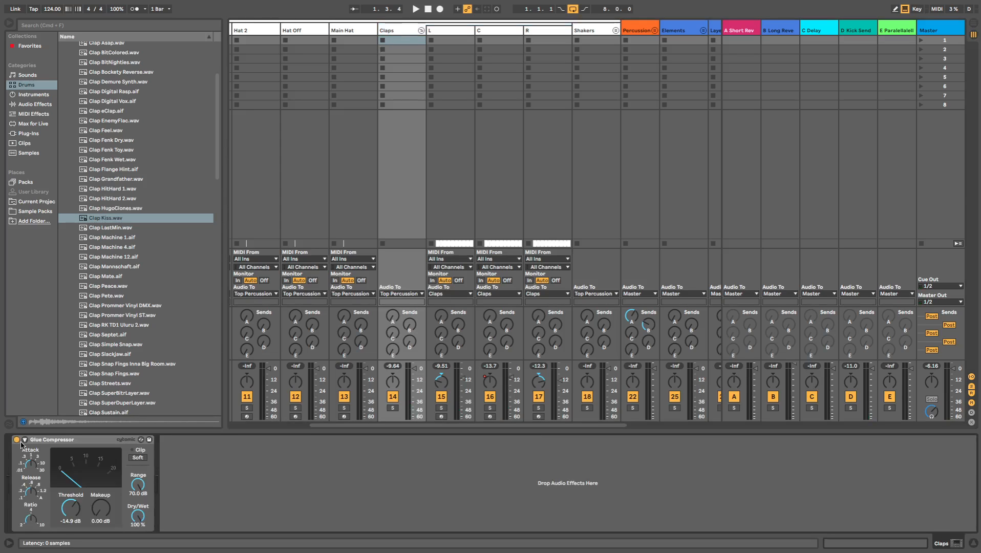
left_click(456, 30)
key("space")
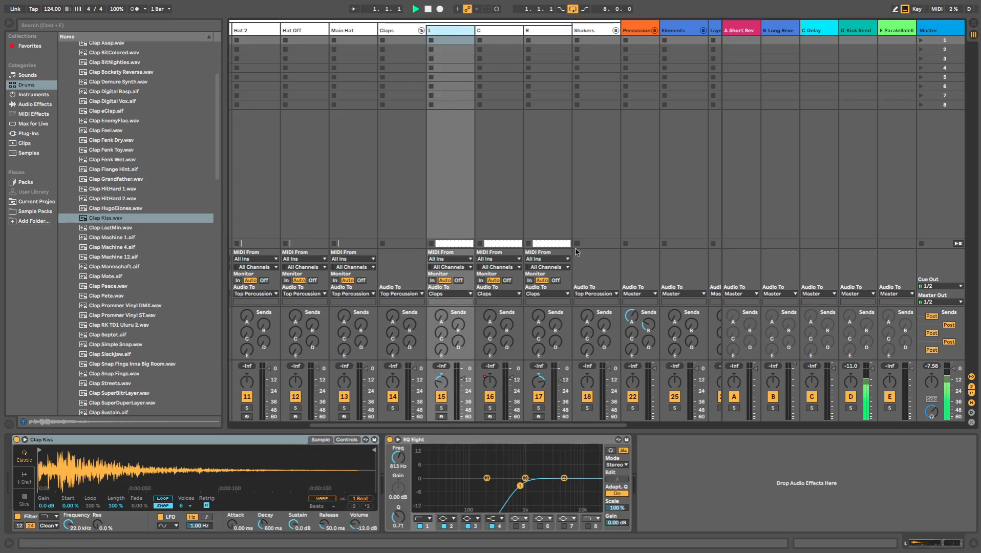
left_click_drag(463, 379, 463, 380)
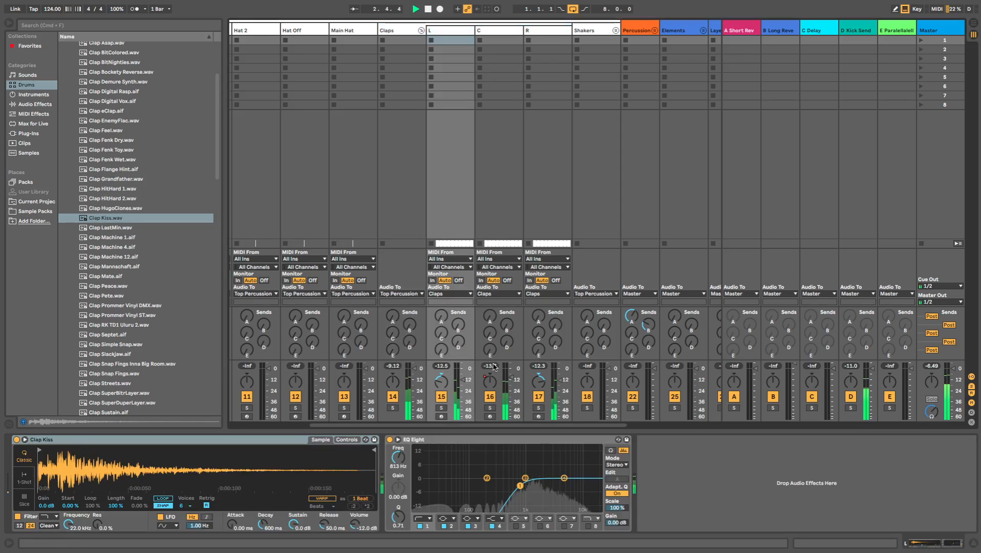
Step: In the arrangement, set the track delay to 1.00 ms on the L clap track and 3.00 ms on R, and audition the claps
key("Tab")
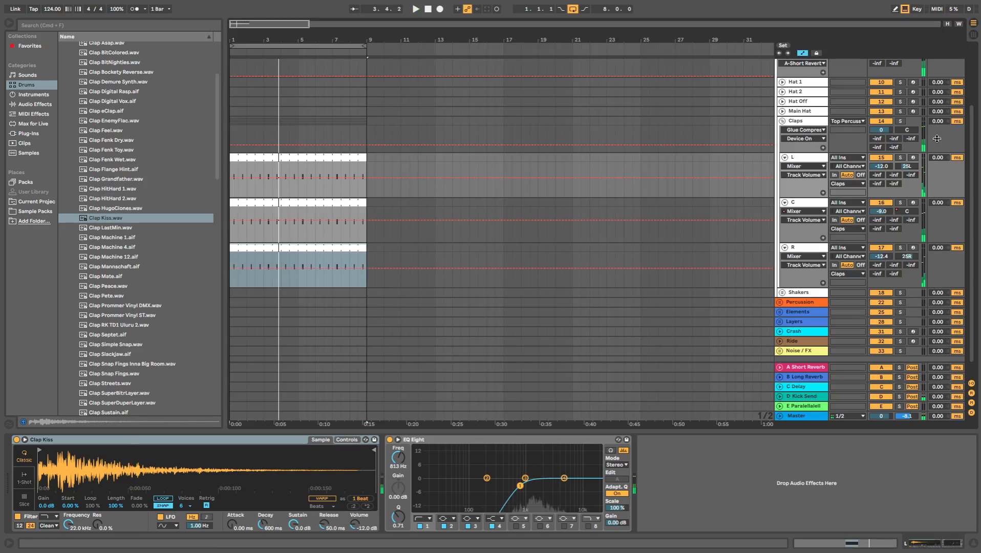
left_click(971, 413)
left_click(971, 413)
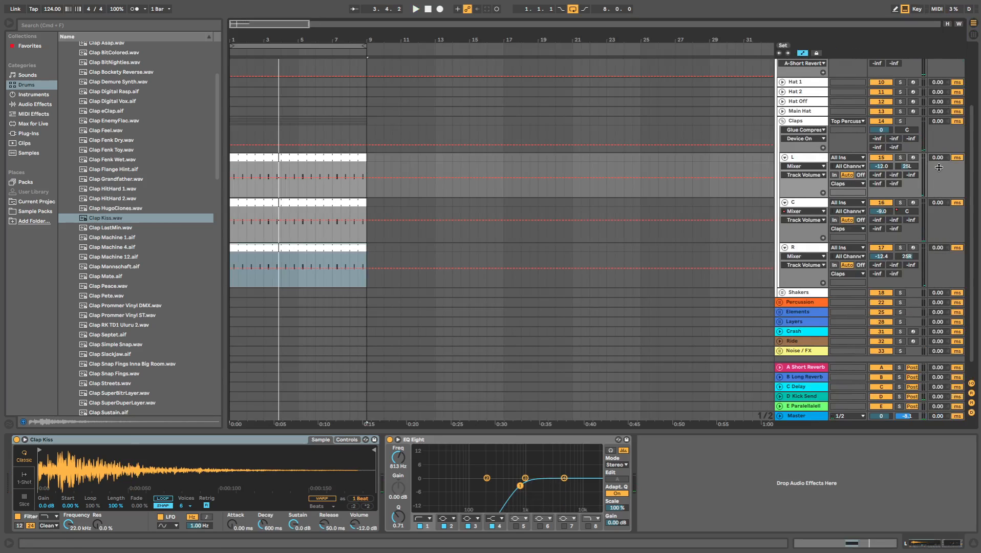
key("space")
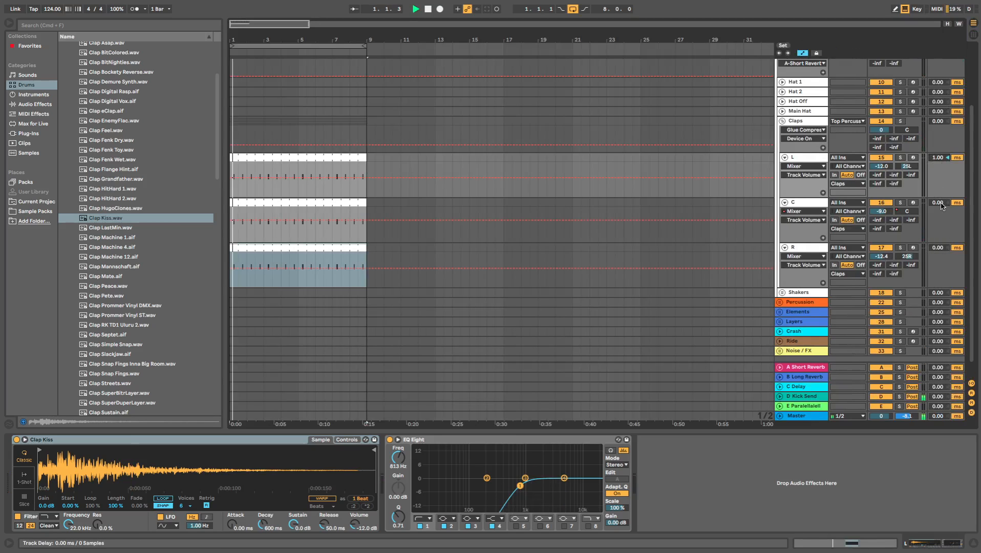
left_click_drag(938, 248, 941, 245)
key("space")
key("space")
key("space")
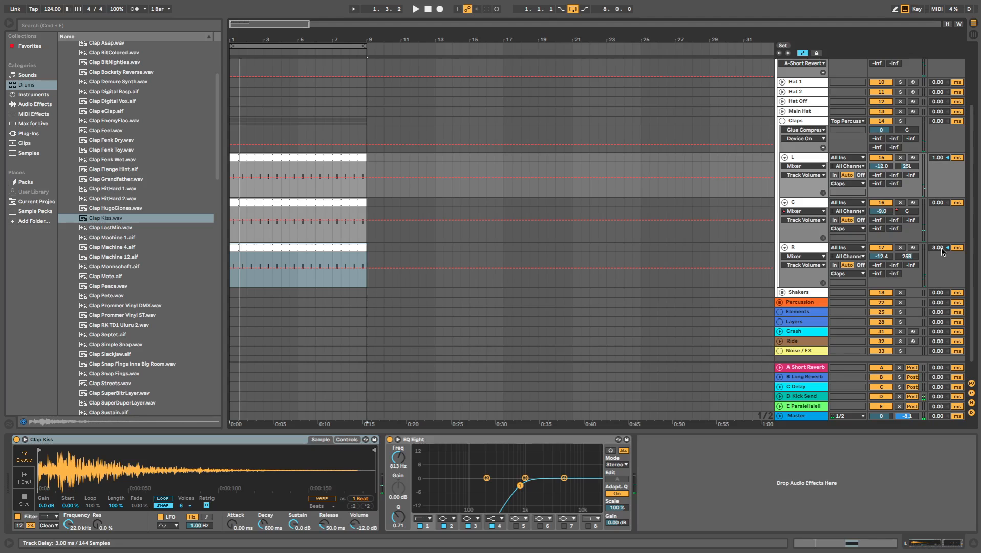
Step: Fold the L, C and R clap tracks while keeping the Claps group expanded
left_click(786, 157)
left_click(786, 167)
left_click(784, 177)
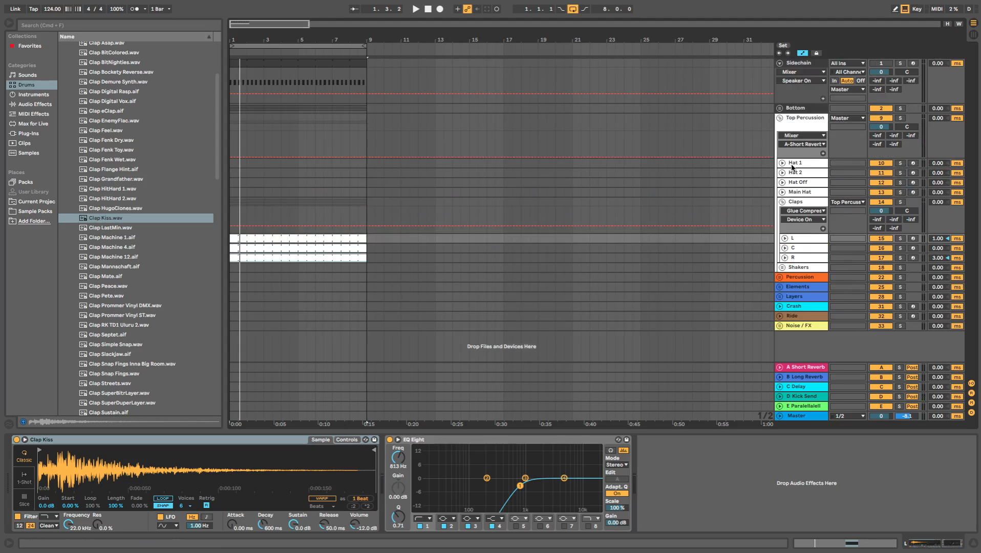
left_click(782, 202)
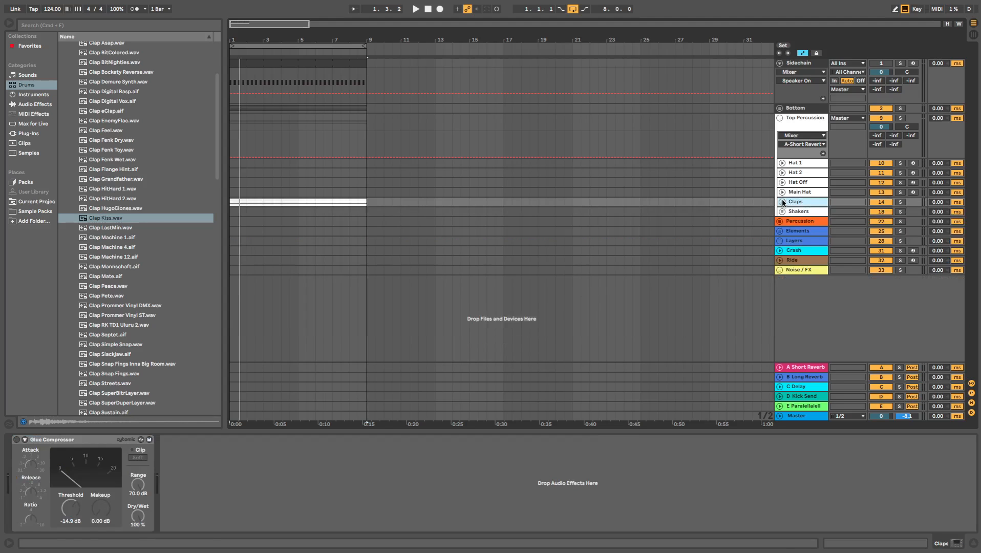
left_click(782, 202)
Step: Play the arrangement, unfold the C clap track and clear its pan automation, keeping it centred
key("space")
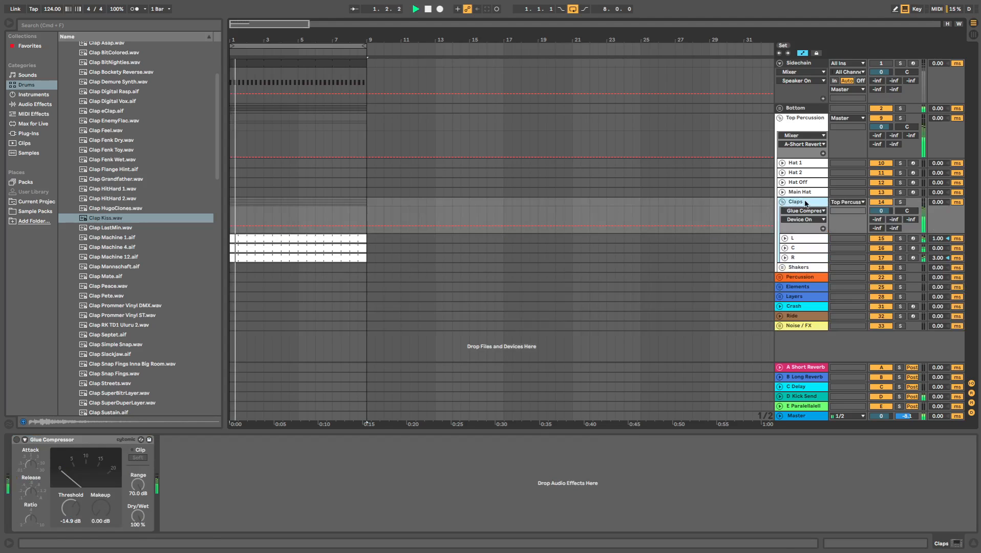
key("Tab")
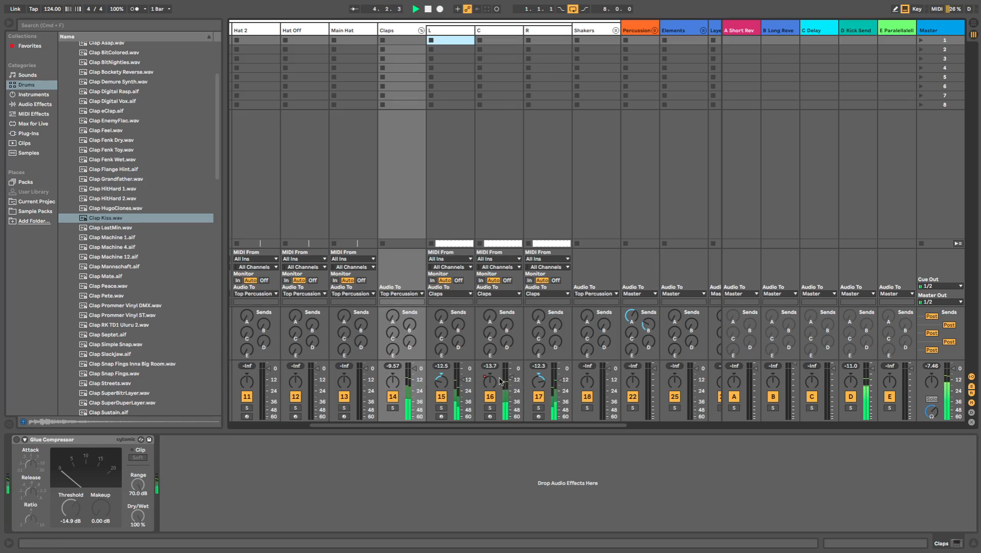
key("Tab")
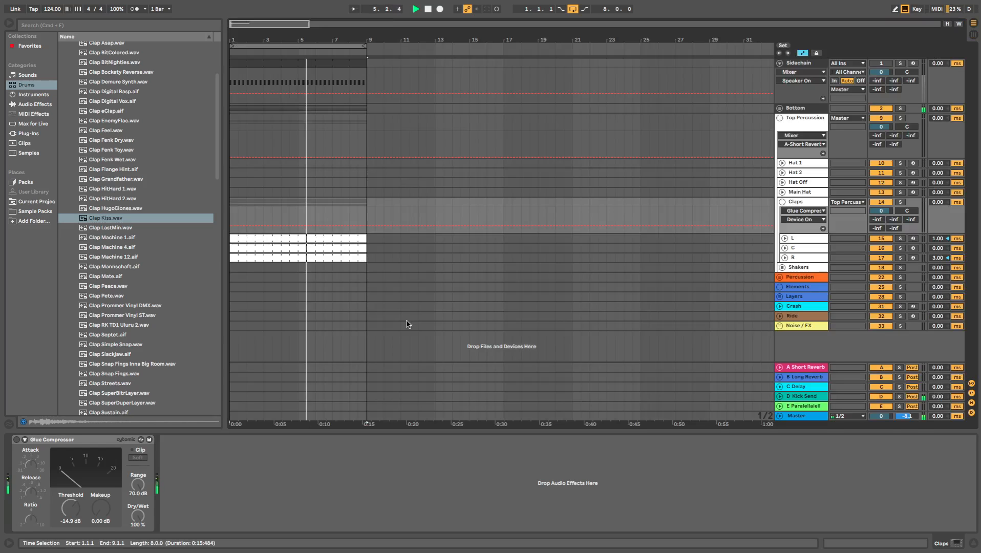
left_click(785, 248)
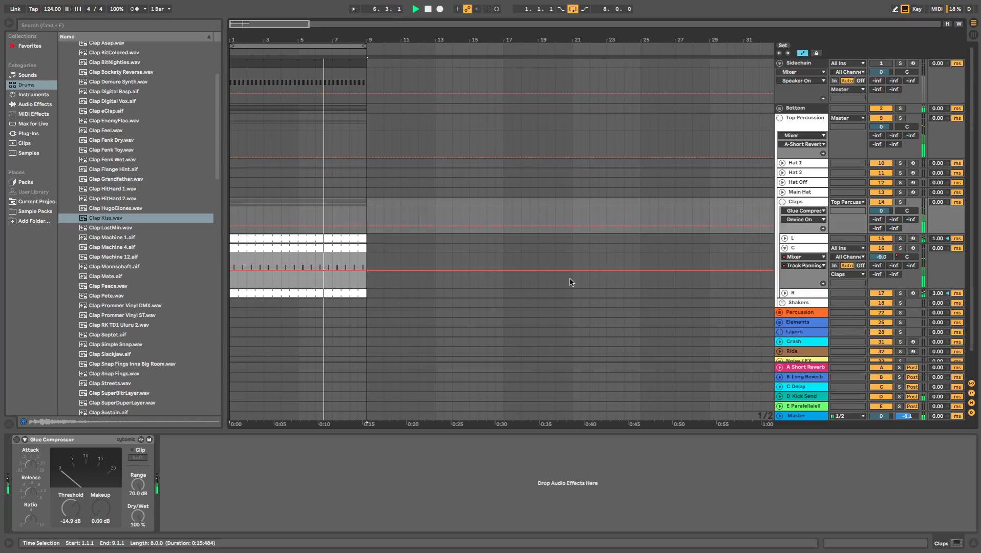
left_click(376, 265)
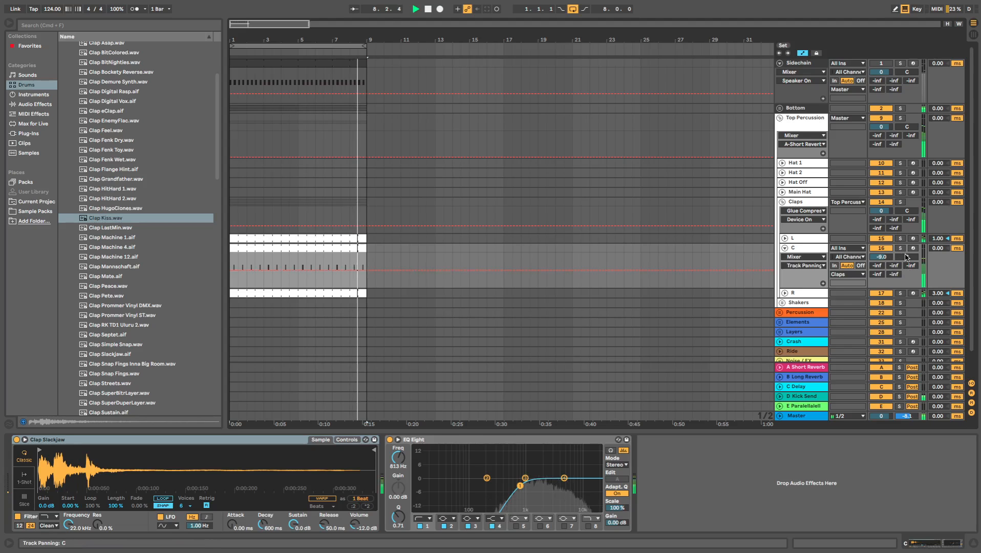
Step: Switch the Claps group's Glue Compressor back on in the mixer view and play the claps
key("Tab")
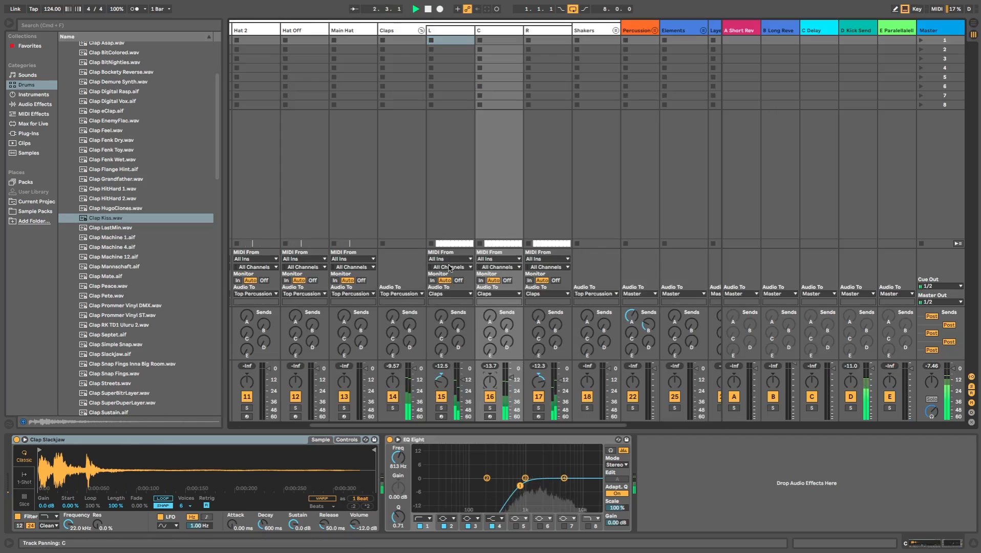
left_click(409, 85)
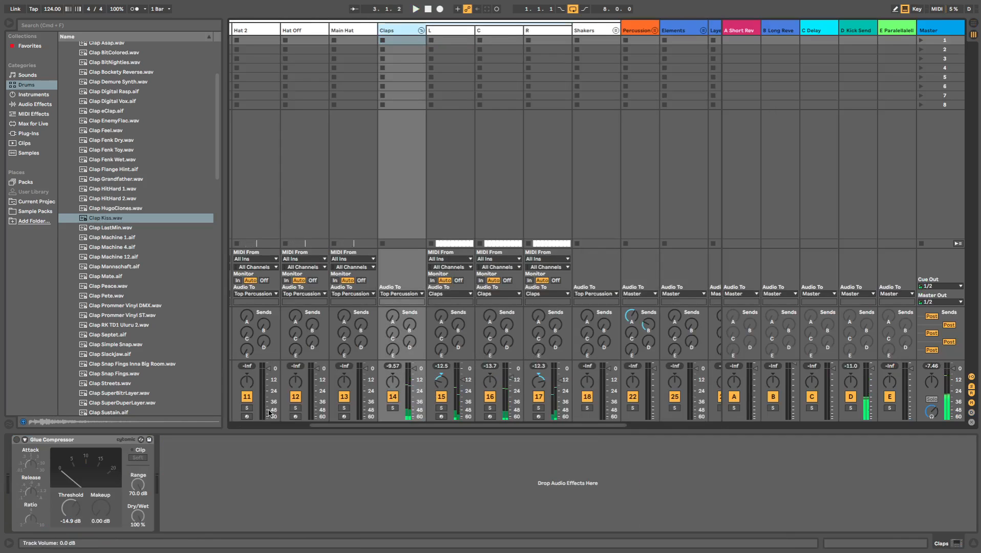
left_click(16, 440)
key("space")
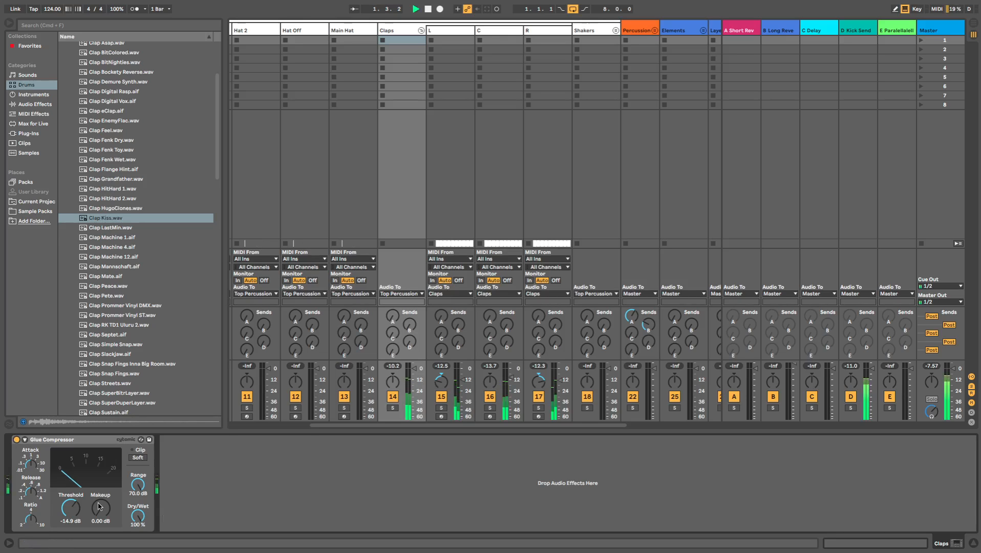
Step: Set the Claps Glue Compressor's threshold to -21.9 dB and makeup to 4.00 dB, comparing its peak level with the effect bypassed
left_click_drag(71, 508, 69, 509)
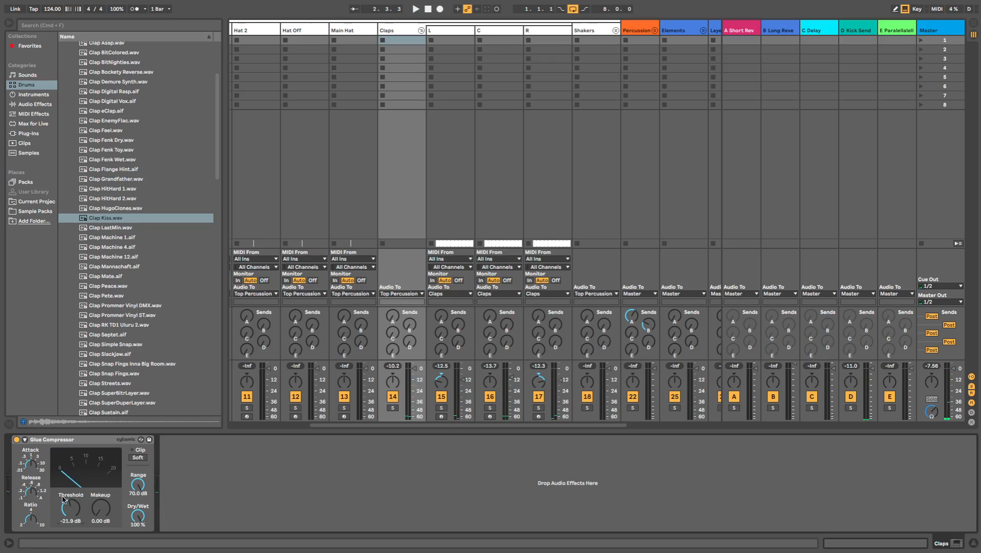
key("space")
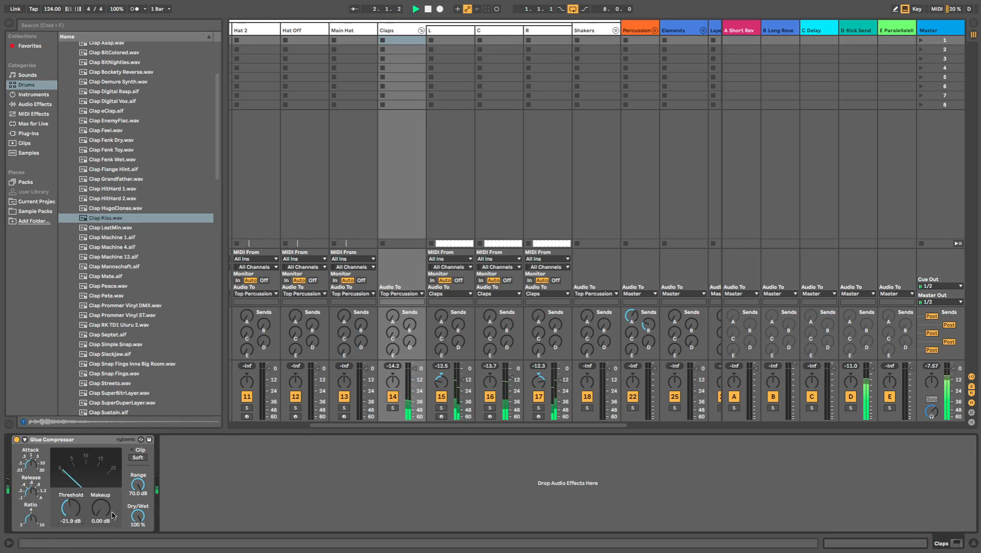
left_click_drag(112, 515, 109, 467)
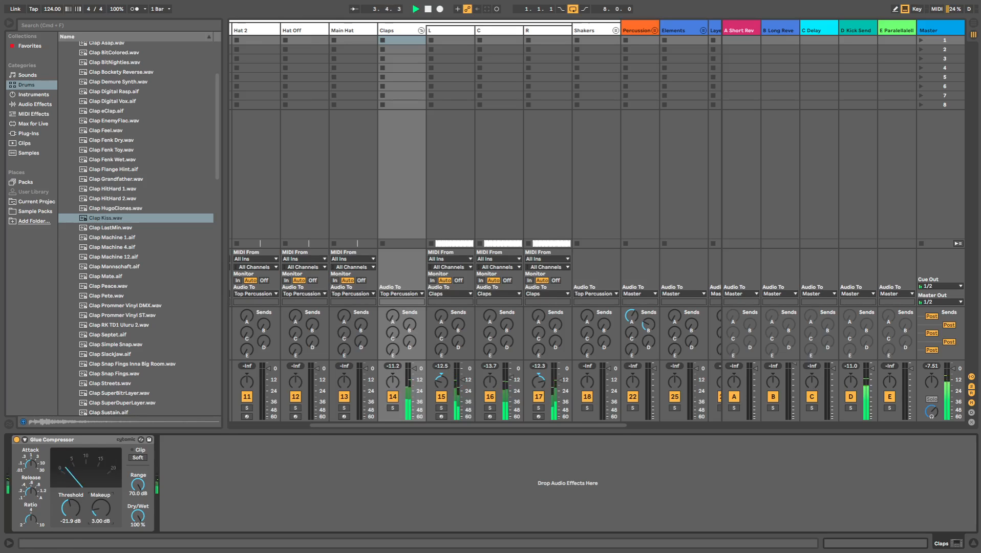
left_click(16, 439)
left_click(16, 439)
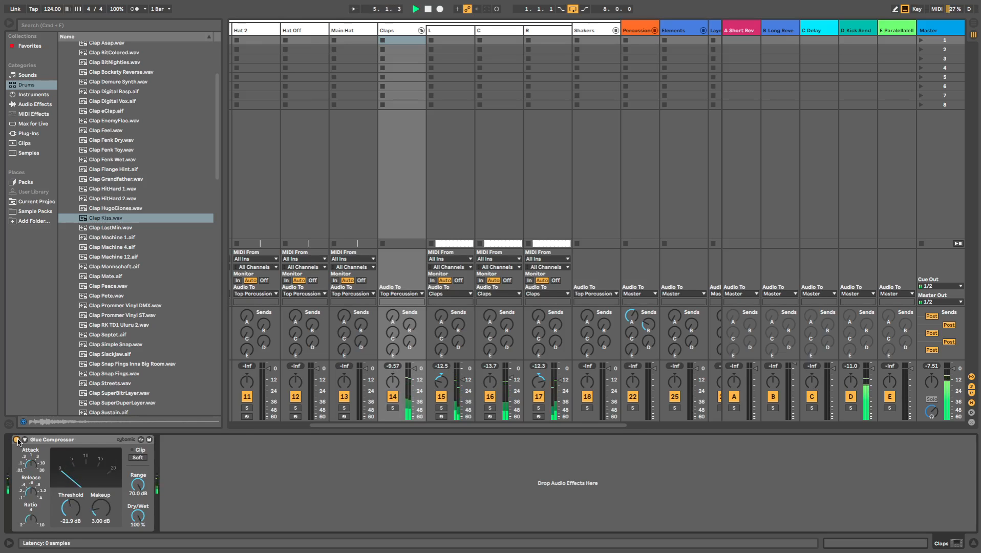
left_click(392, 366)
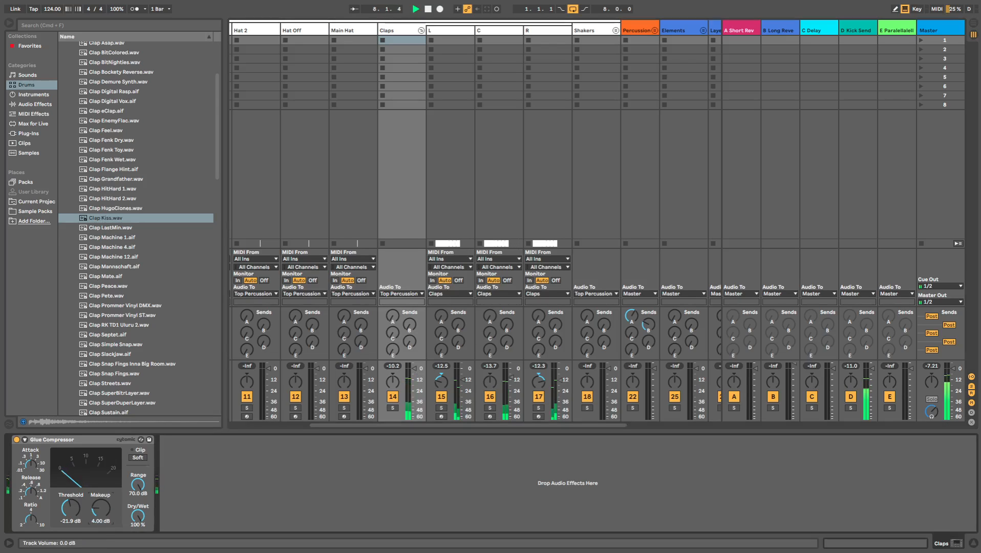
left_click(392, 365)
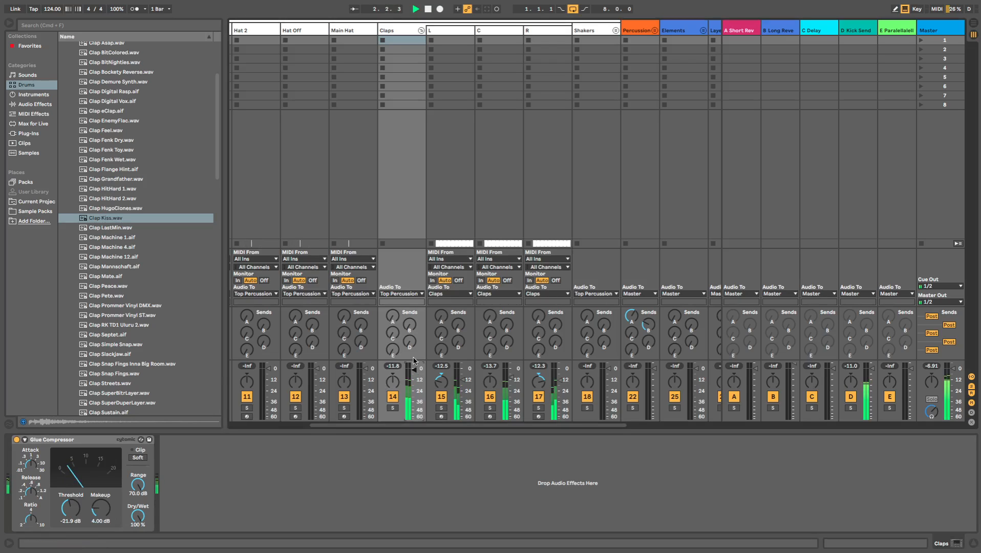
Step: Send the Claps group to the A Short Reverb return at -18.4 dB and set its track delay to -8.00 ms
left_click_drag(384, 320, 390, 309)
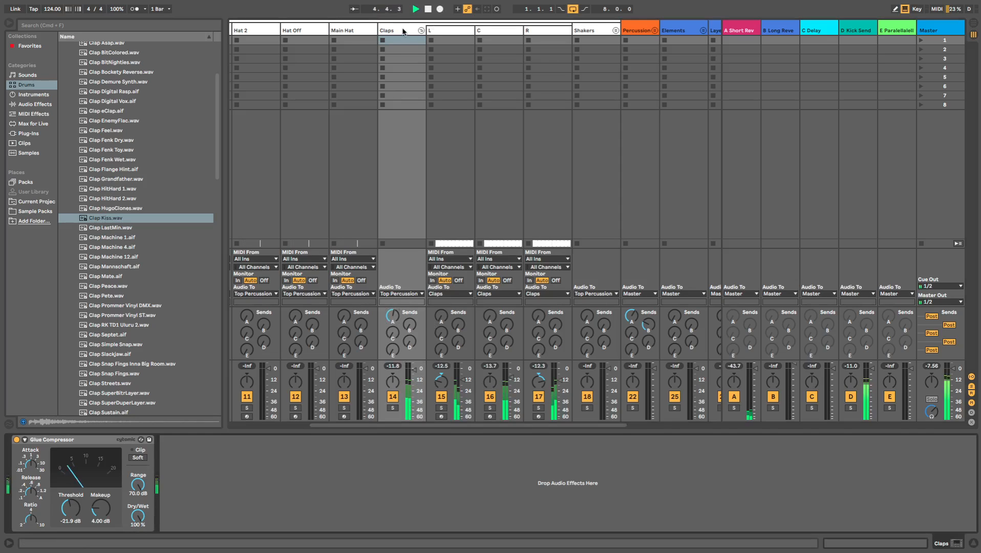
key("Tab")
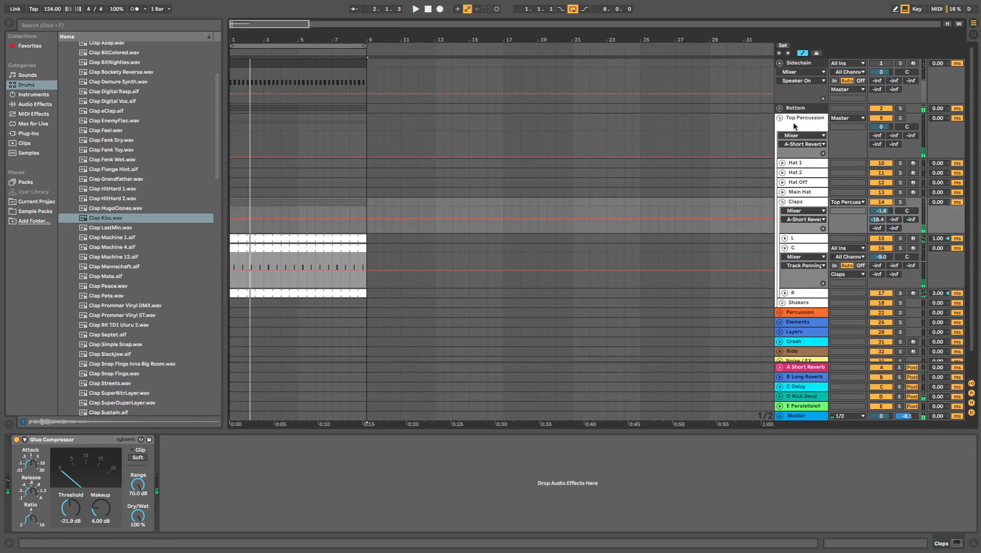
left_click(796, 193)
left_click(803, 203)
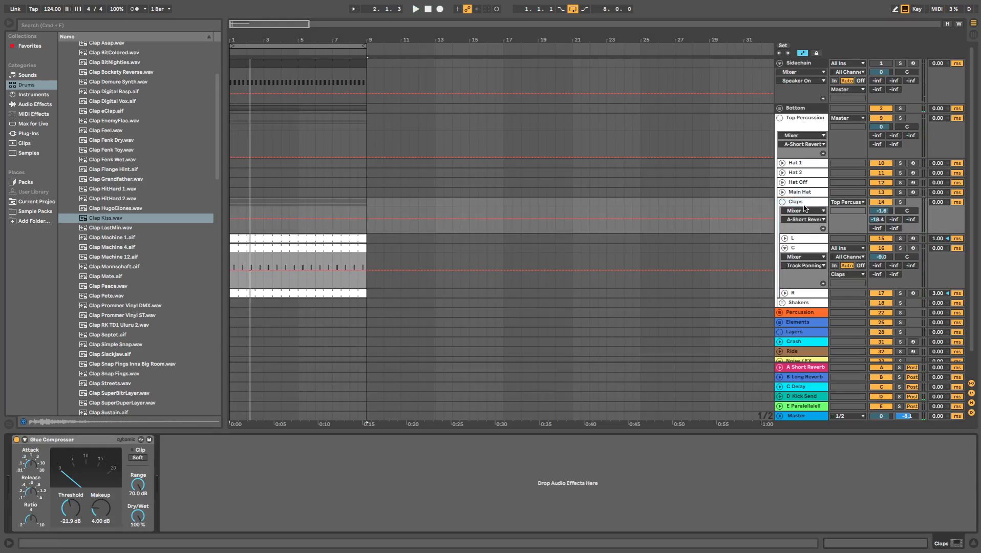
left_click(30, 105)
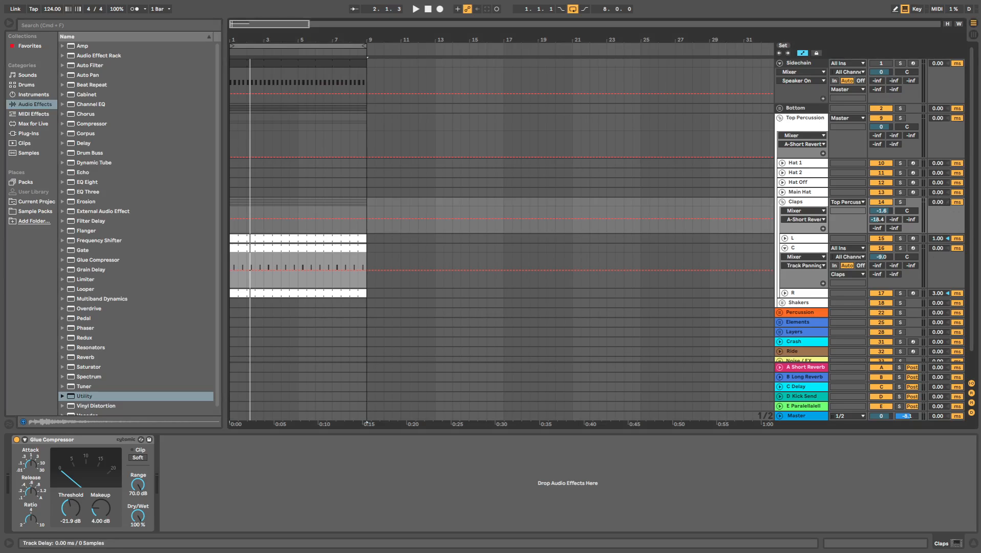
mouse_move(940, 202)
left_mouse_down()
mouse_move(940, 230)
mouse_move(940, 195)
left_mouse_up()
key("space")
key("space")
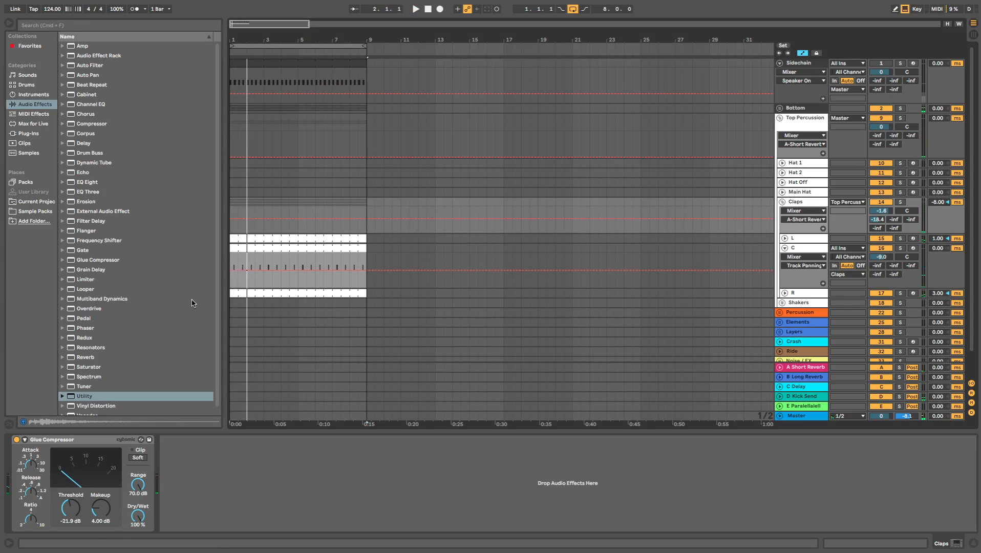
Step: Add a Compressor after the Glue Compressor on Claps and enable its sidechain with the Sidechain track as the source
left_click(100, 125)
left_click_drag(186, 464, 186, 464)
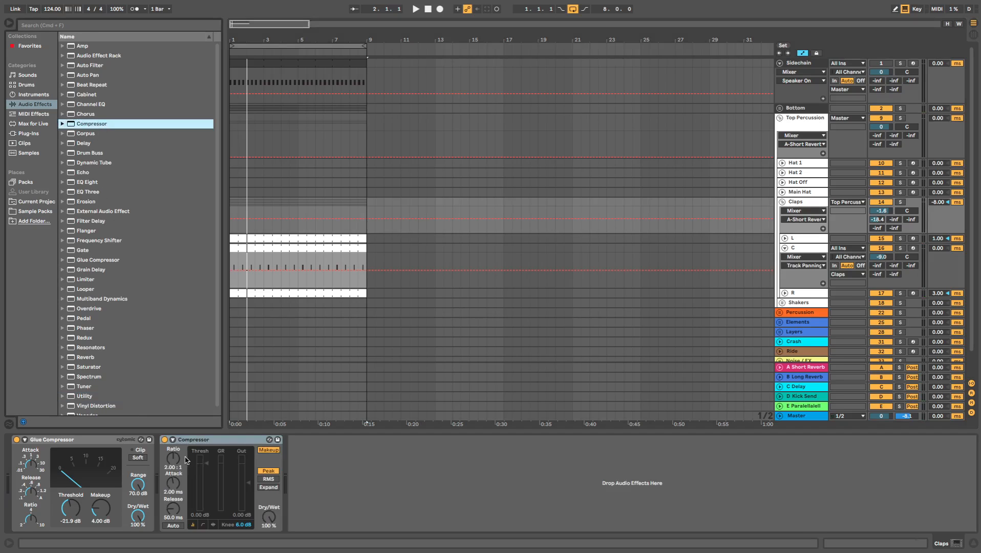
left_click(169, 448)
left_click(180, 464)
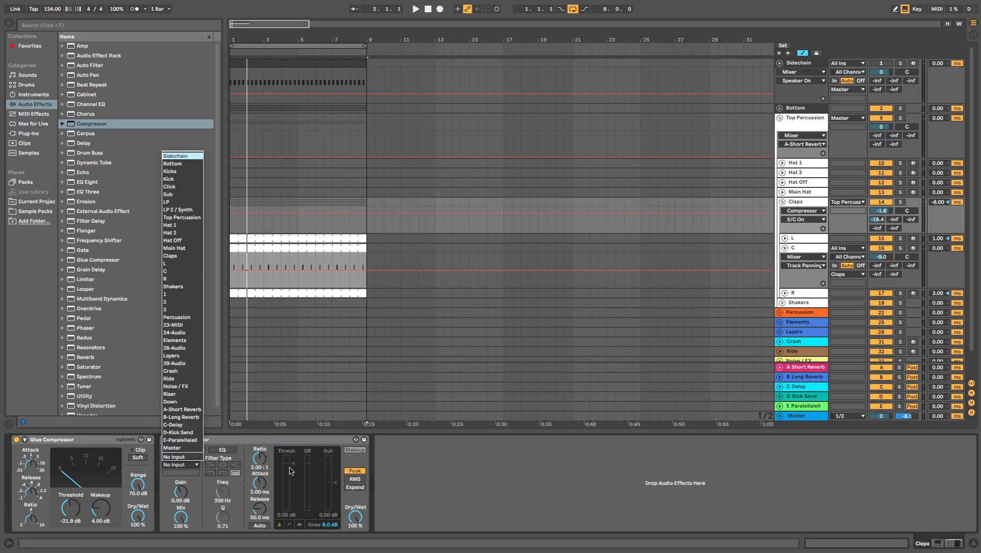
Step: Set the Compressor's attack to 0.29 ms and lower its threshold to about -19.6 dB while playing the loop
left_click_drag(257, 488, 256, 511)
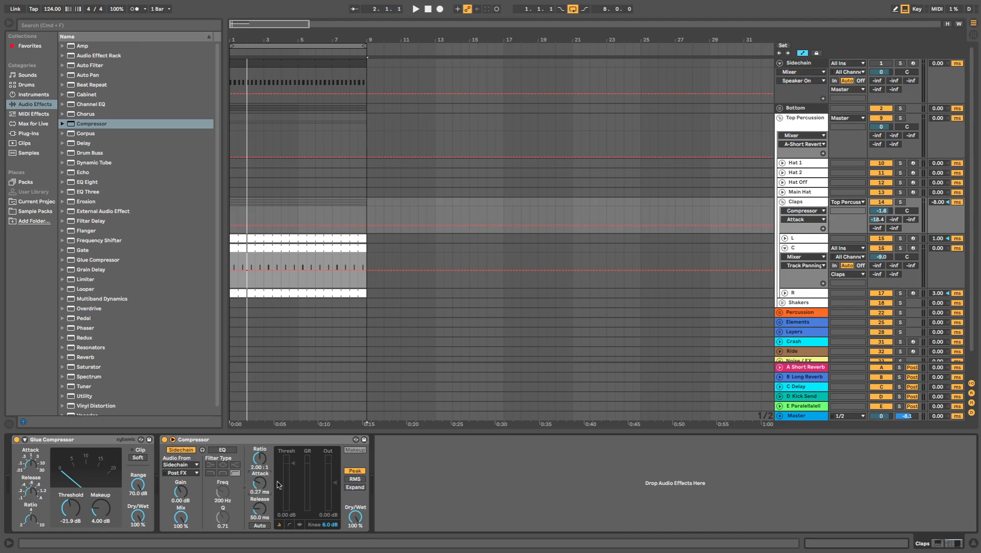
left_click_drag(286, 476, 296, 492)
key("space")
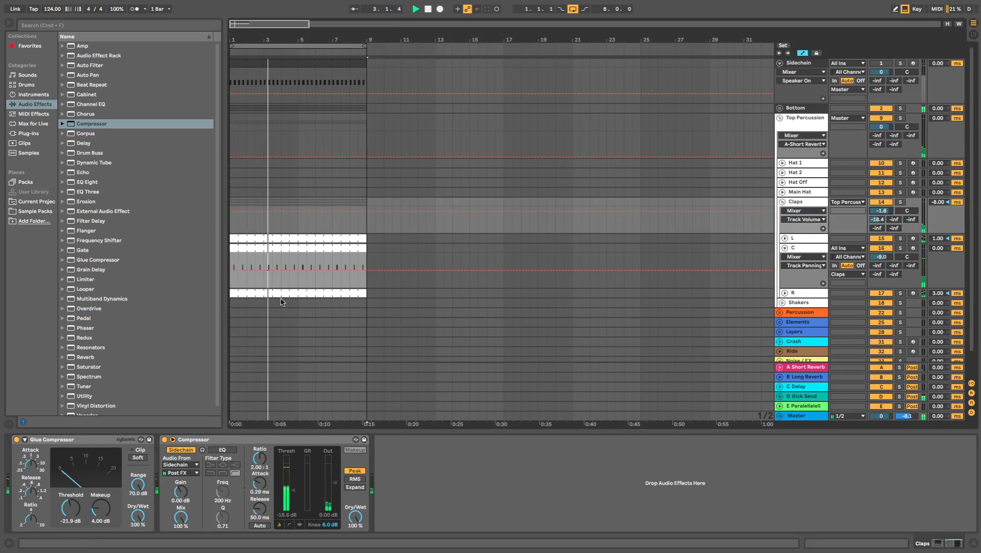
key("Tab")
left_click(392, 366)
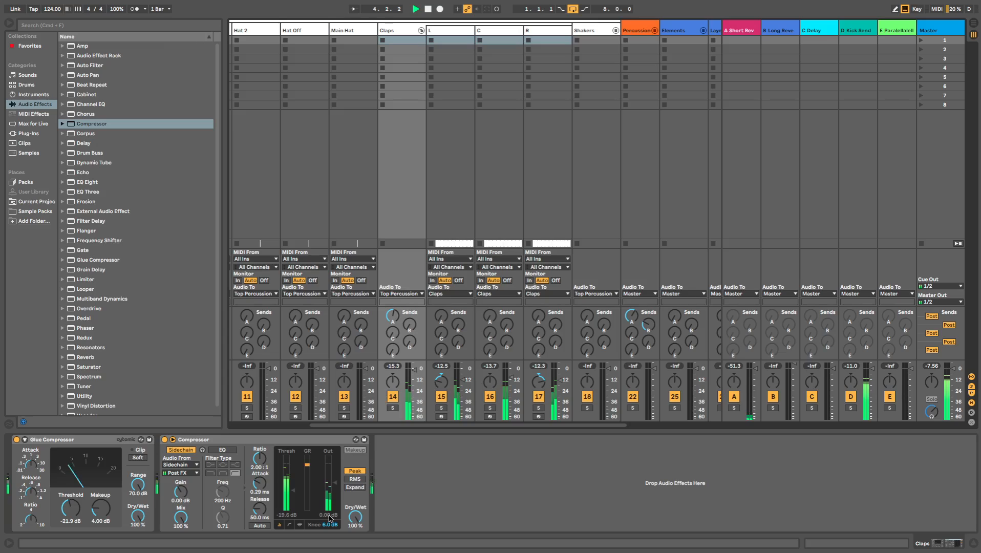
Step: Set the Compressor's threshold to -27.2 dB and raise its output gain to 7.00 dB, rechecking the Claps peak level
left_click(330, 517)
type("4")
key("Return")
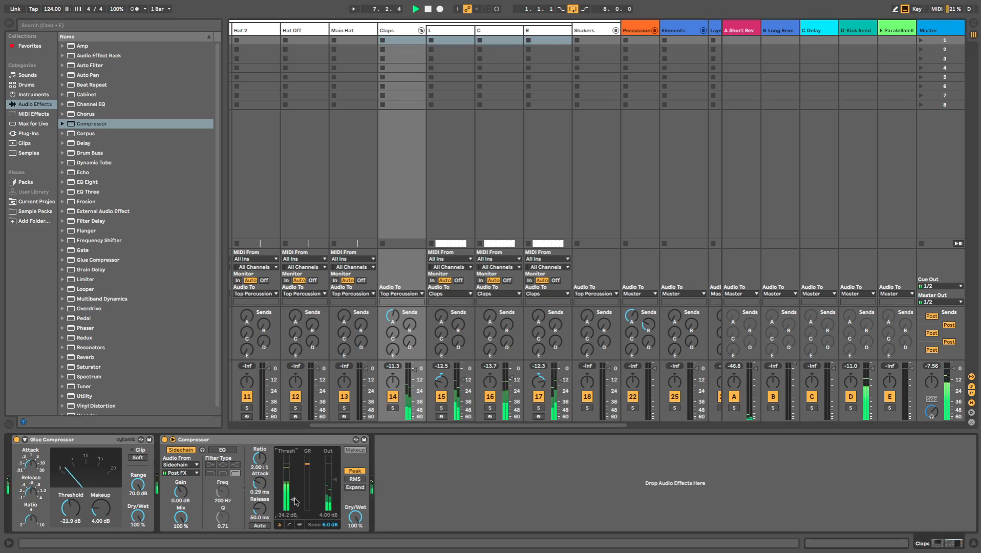
left_click_drag(293, 496, 293, 495)
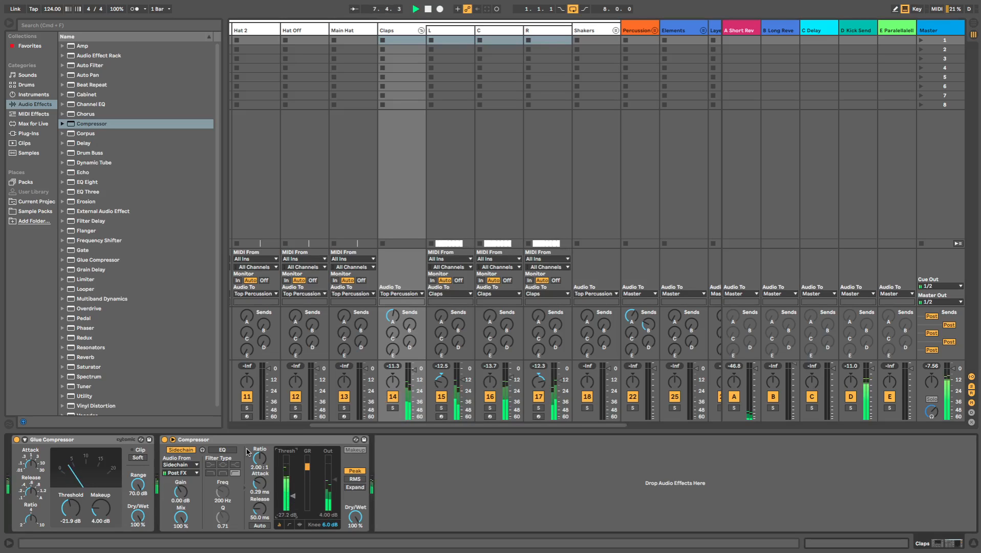
left_click(393, 365)
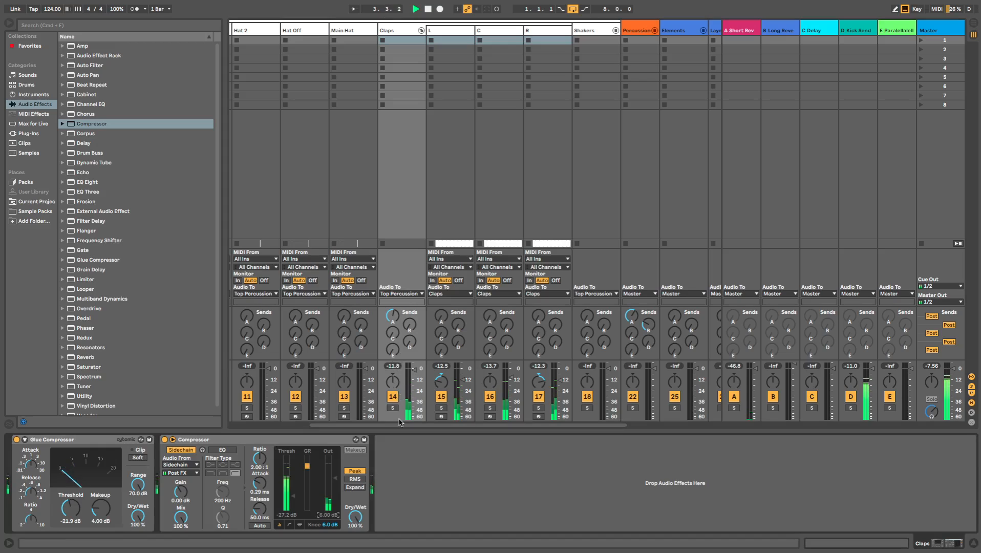
key("Return")
left_click(392, 366)
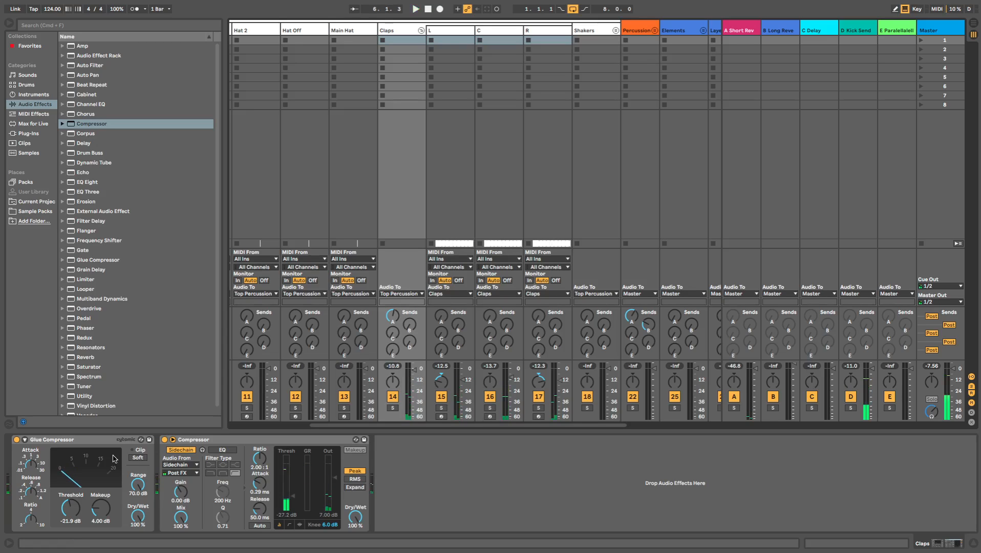
Step: Bypass both the Glue Compressor and the Compressor on Claps and group them into one Audio Effect Rack
left_click(155, 440)
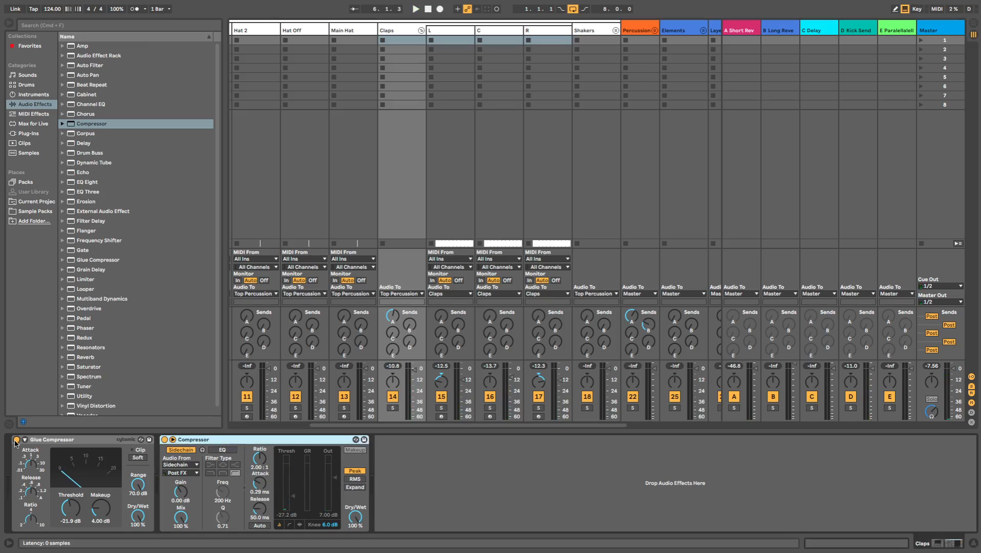
left_click(16, 439)
left_click(165, 439)
key("super+a")
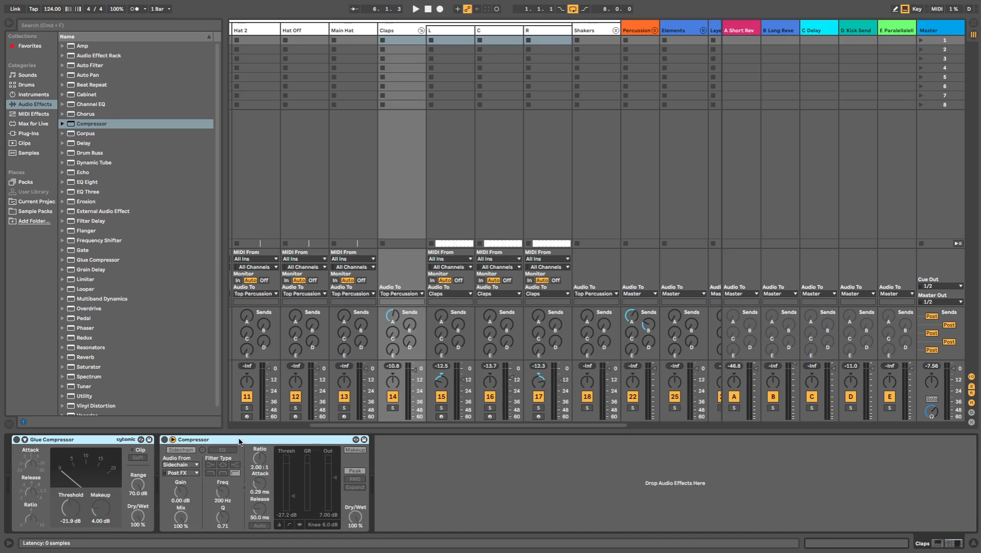
key("super+g")
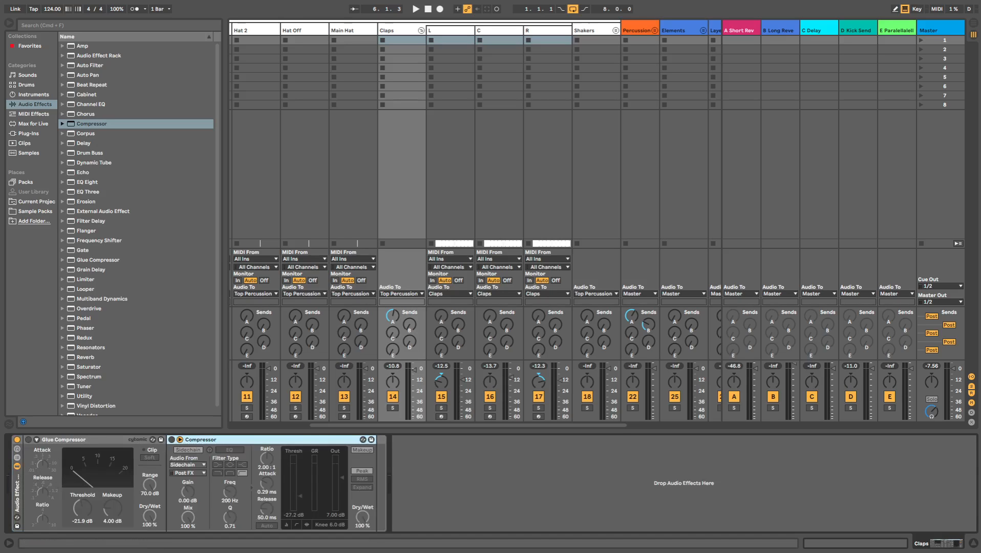
Step: Play the loop and re-enable the Glue Compressor and the Compressor one after the other to hear each effect
key("space")
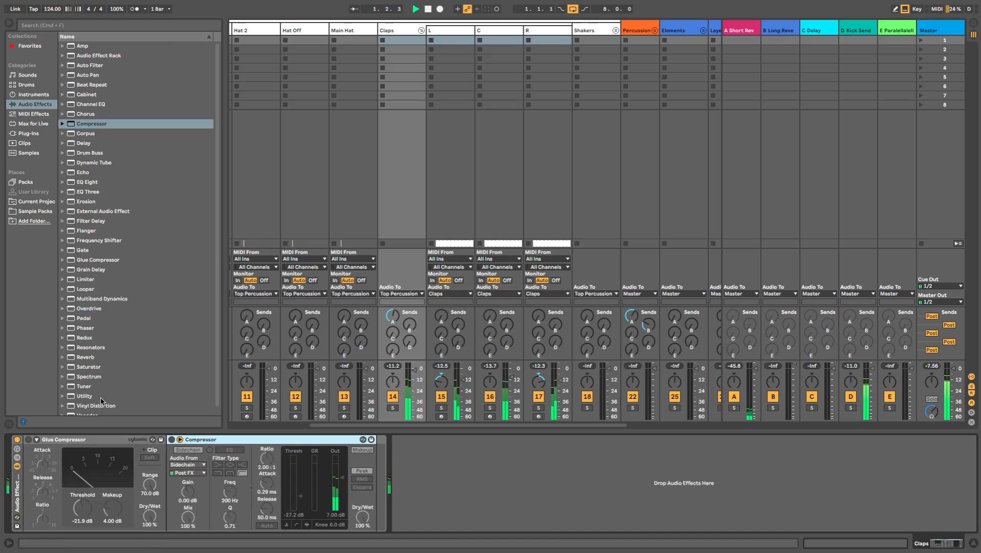
left_click(28, 439)
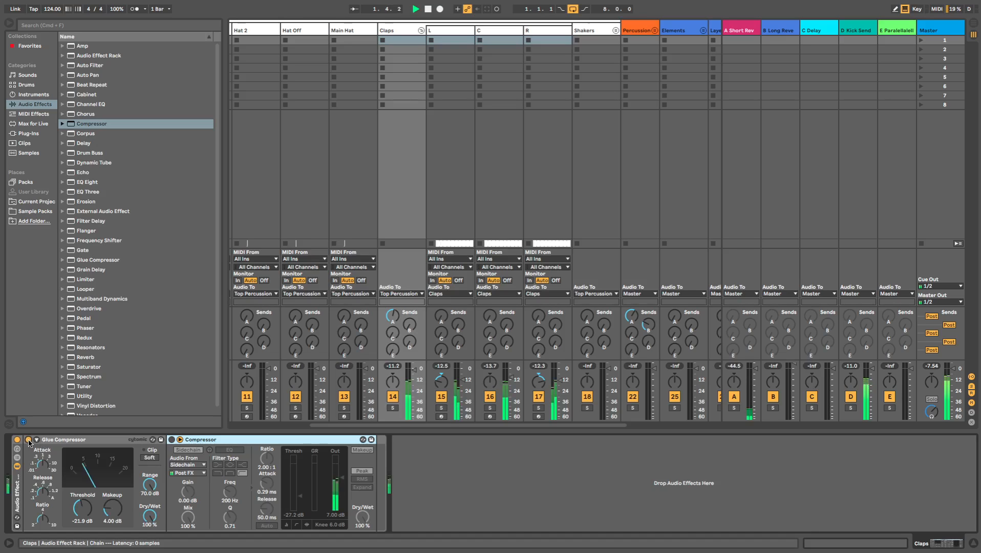
left_click(172, 439)
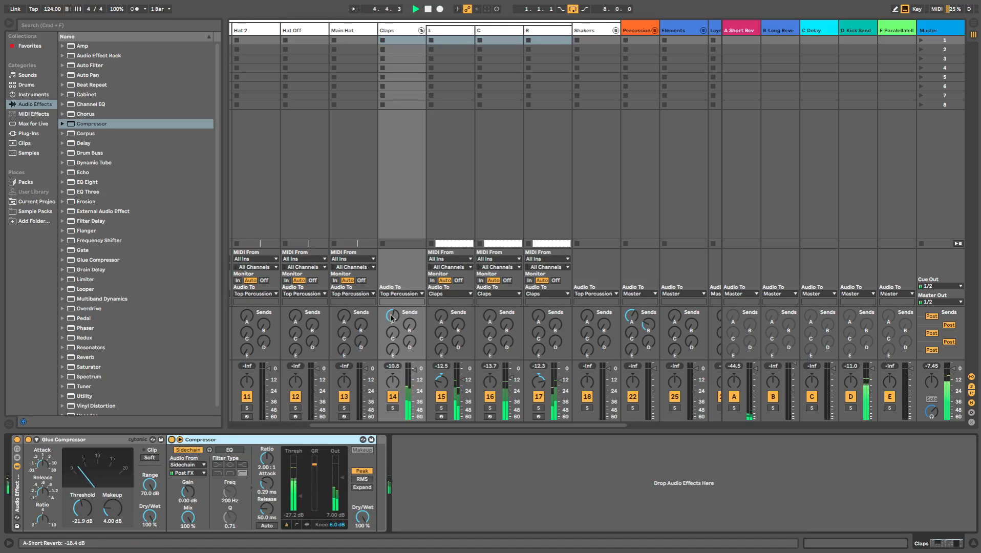
key("space")
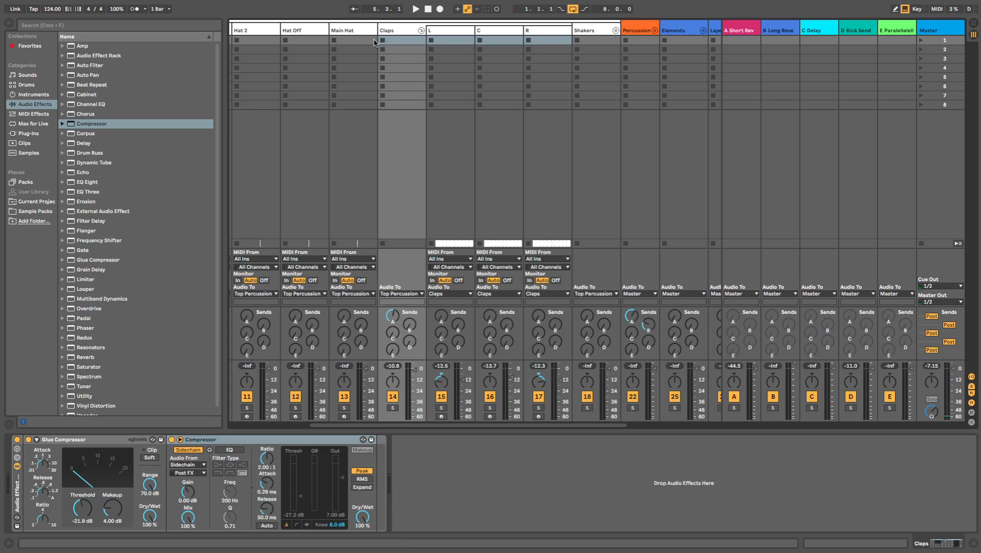
Step: Collapse the Claps group, switch to the Arrangement view and unfold the Shakers group to show its three tracks
left_click(421, 30)
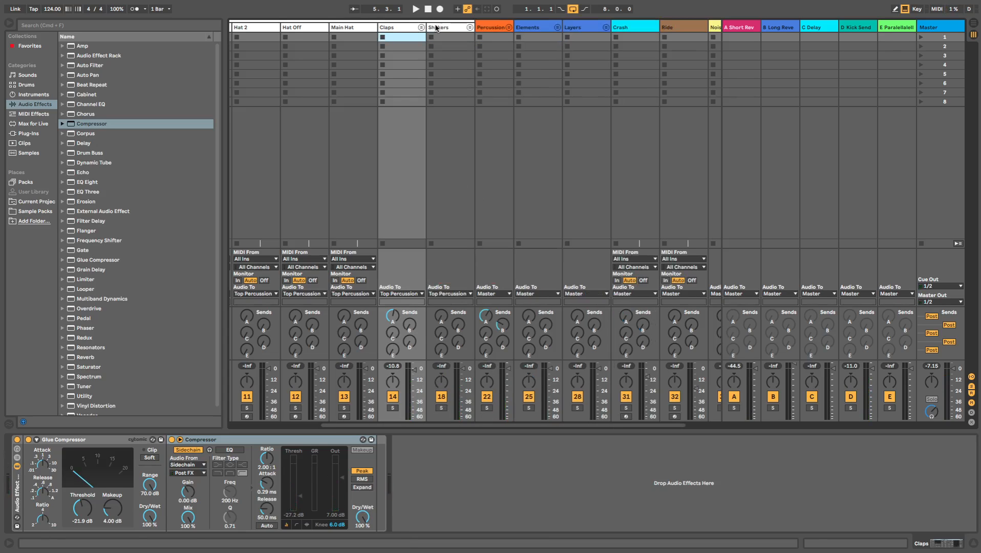
left_click(436, 28)
key("Tab")
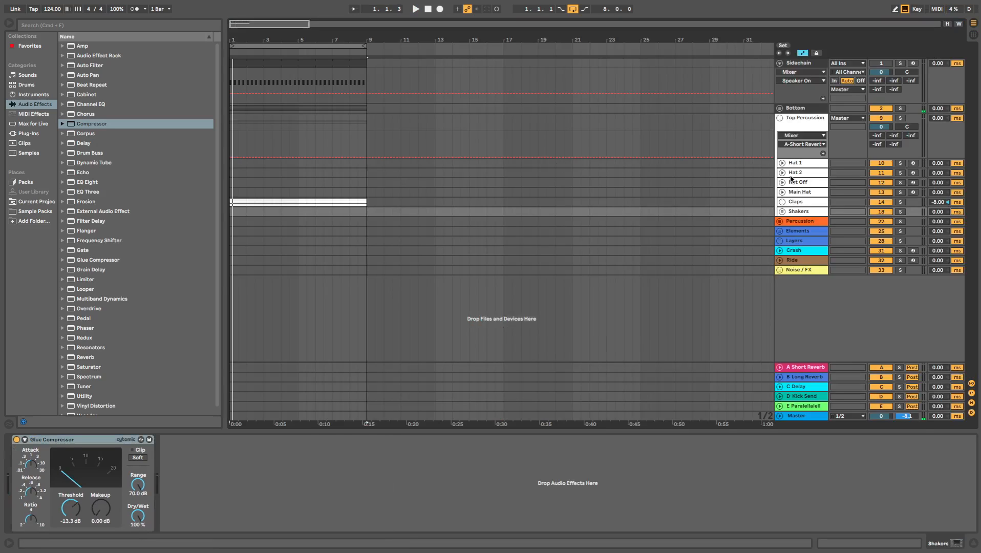
left_click(782, 202)
left_click(781, 202)
left_click(798, 201)
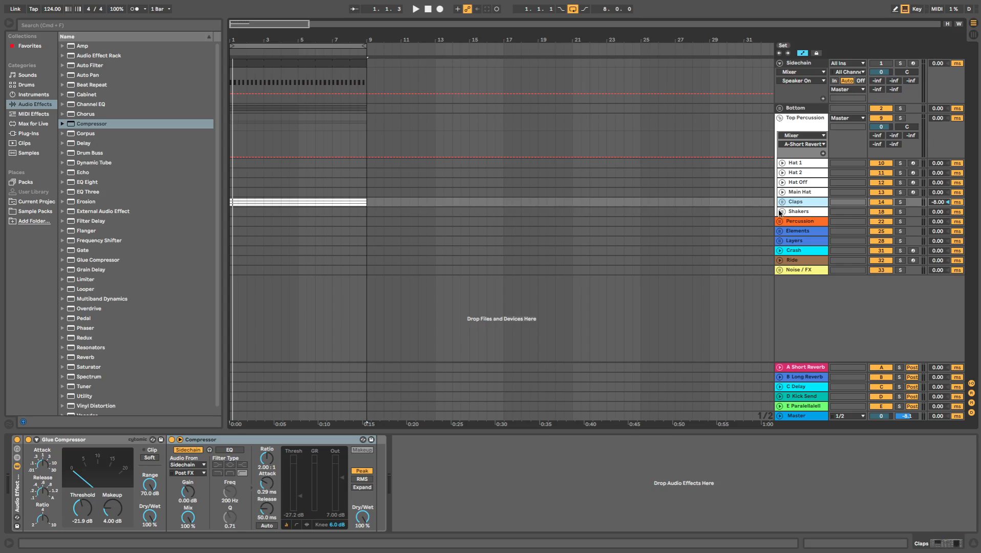
left_click(781, 212)
left_click(787, 212)
left_click(782, 212)
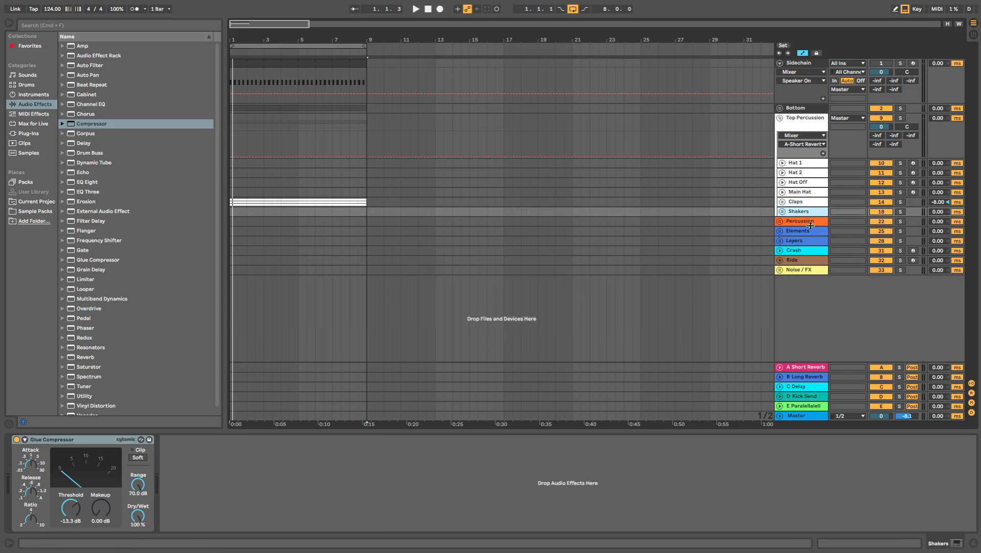
left_click(783, 212)
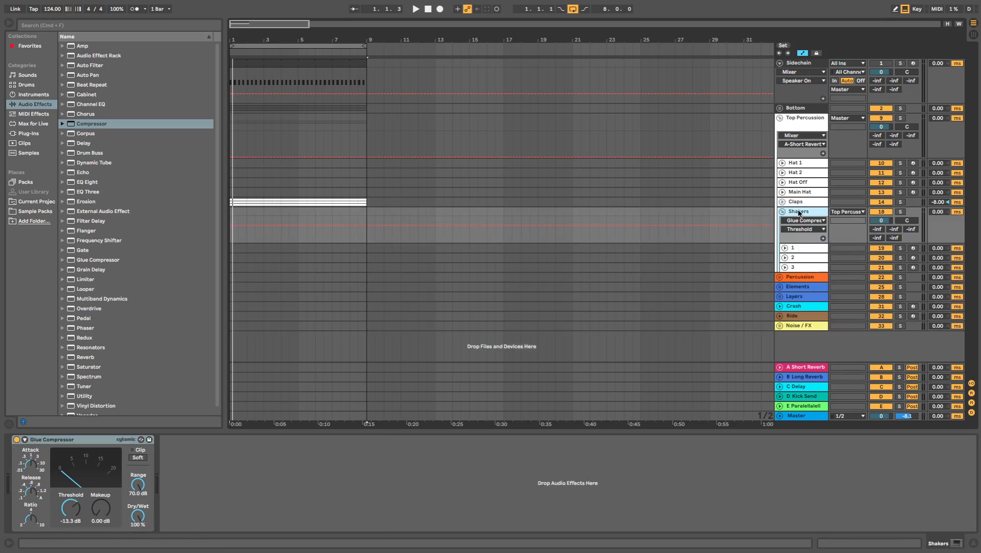
Step: Select track 1 in the Shakers group, play the loop briefly and unfold the track
left_click(803, 249)
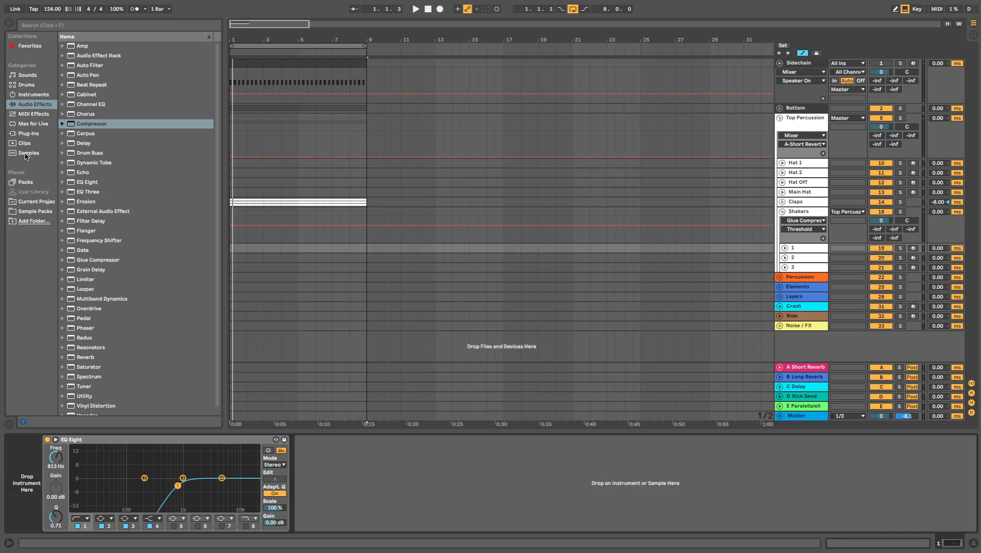
key("space")
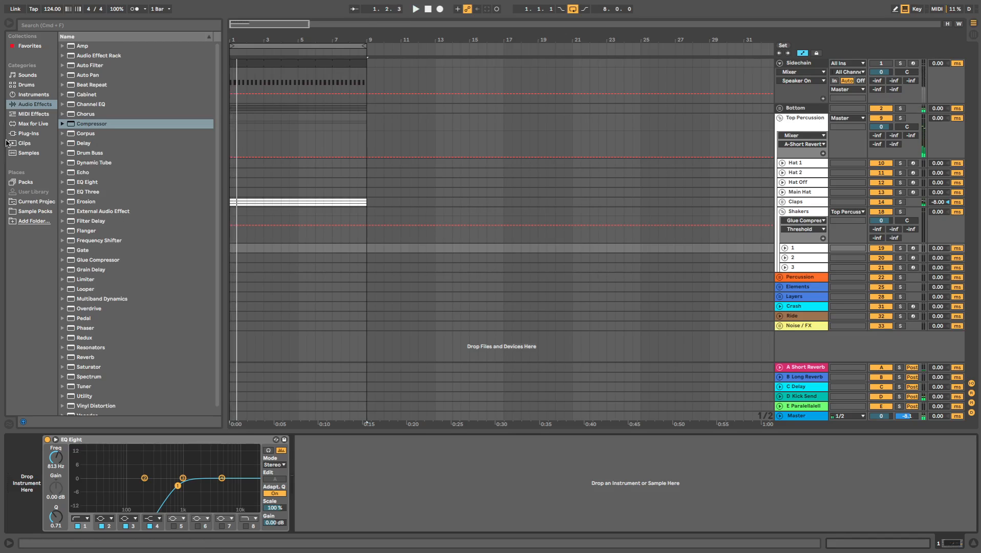
left_click(802, 249)
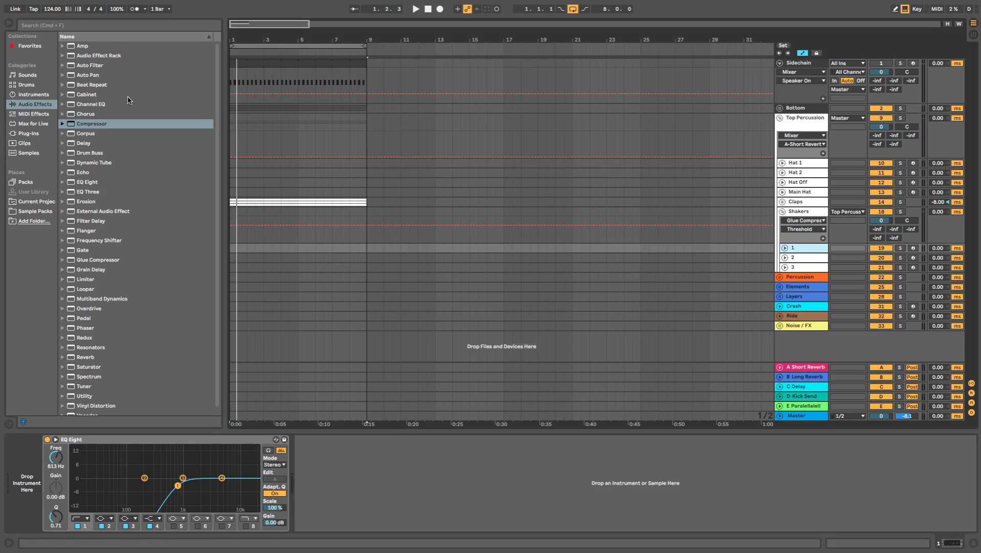
left_click(784, 248)
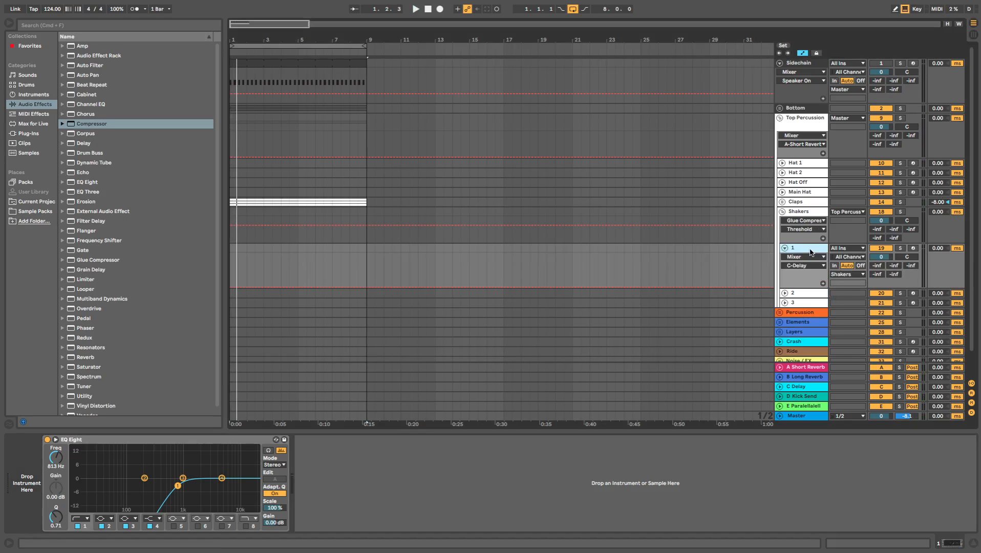
Step: Browse the drum samples, collapse the Clap folder and expand the Shaker folder under Drum Hits
left_click(33, 94)
left_click(33, 86)
scroll(93, 183, "up", 4)
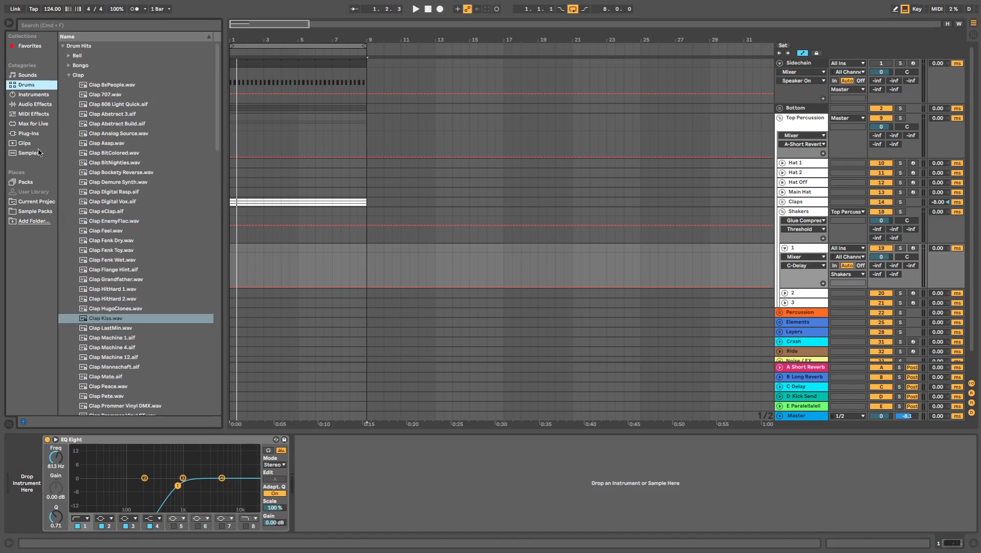
left_click(69, 76)
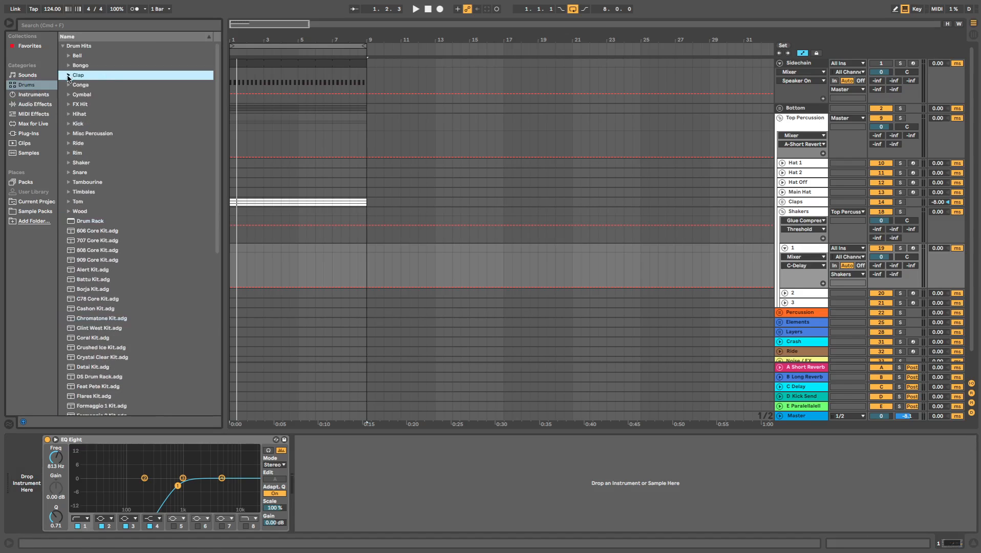
left_click(69, 163)
Step: Audition shaker samples and load Shake Delay.aif onto shaker track 1
left_click(111, 250)
left_click(135, 319)
left_click(105, 251)
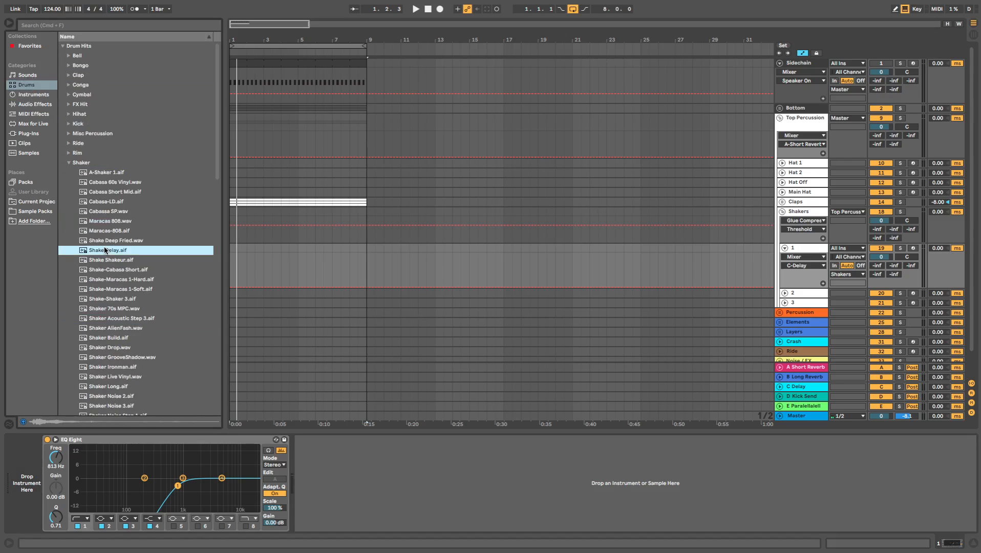
left_click(799, 247)
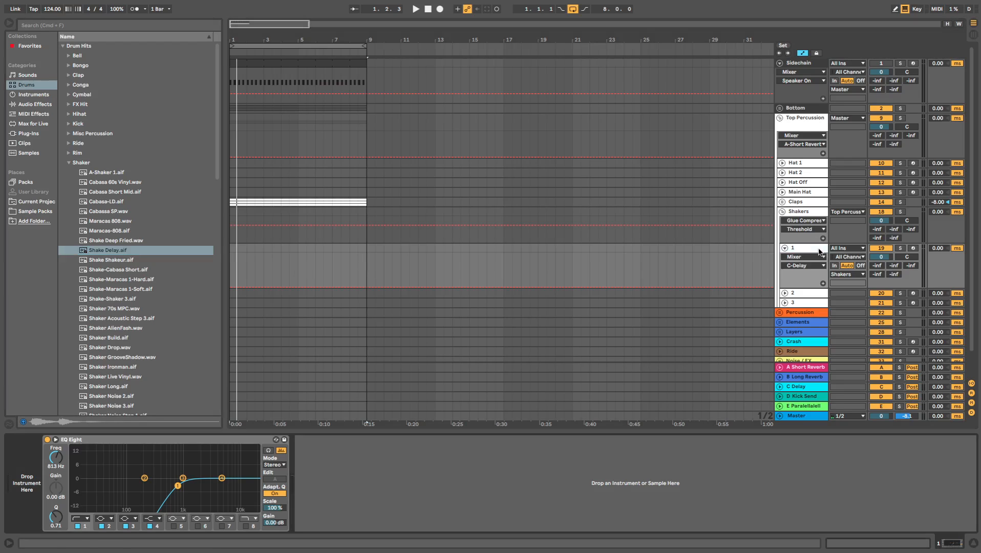
left_click(131, 247)
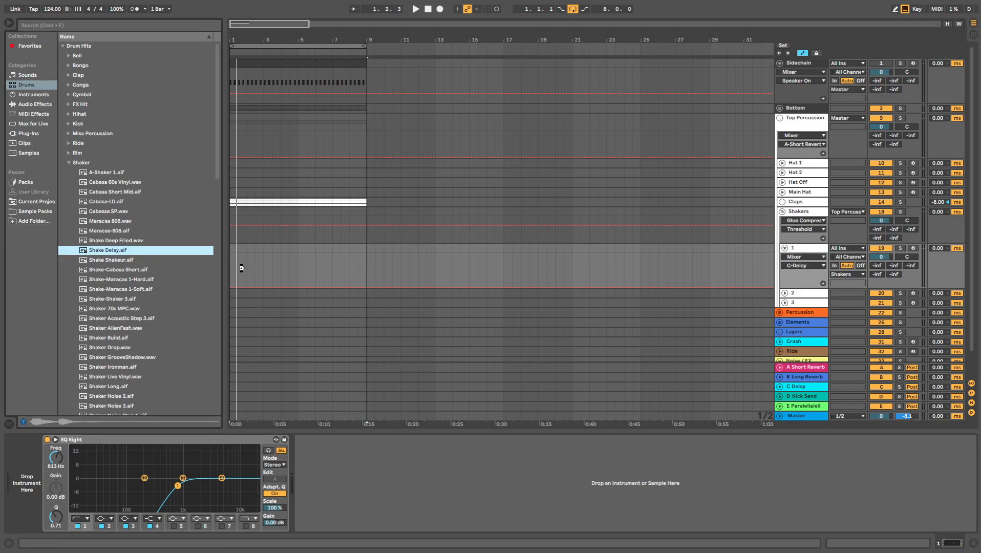
Step: Create a two-beat MIDI clip at the start of shaker track 1 and draw a 1/16 C3 note at 1.1.3
left_click_drag(241, 266, 241, 266)
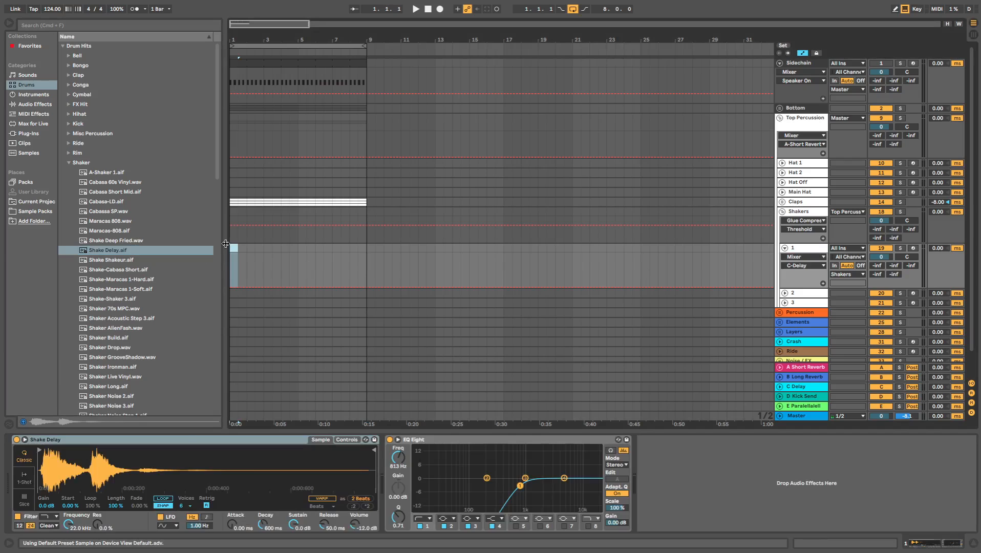
key("super+shift+m")
key("b")
right_click(405, 509)
left_click(502, 467)
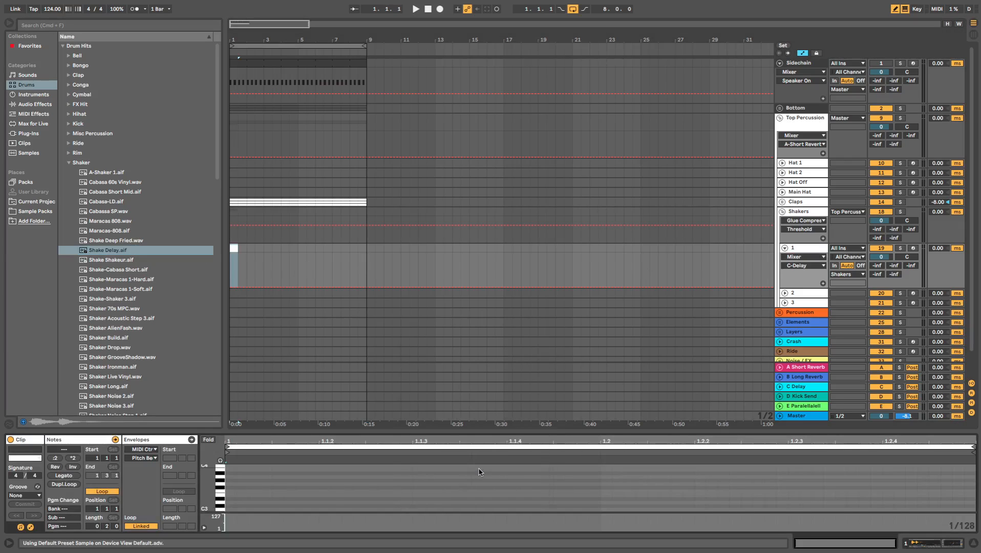
key("space")
left_click(459, 509)
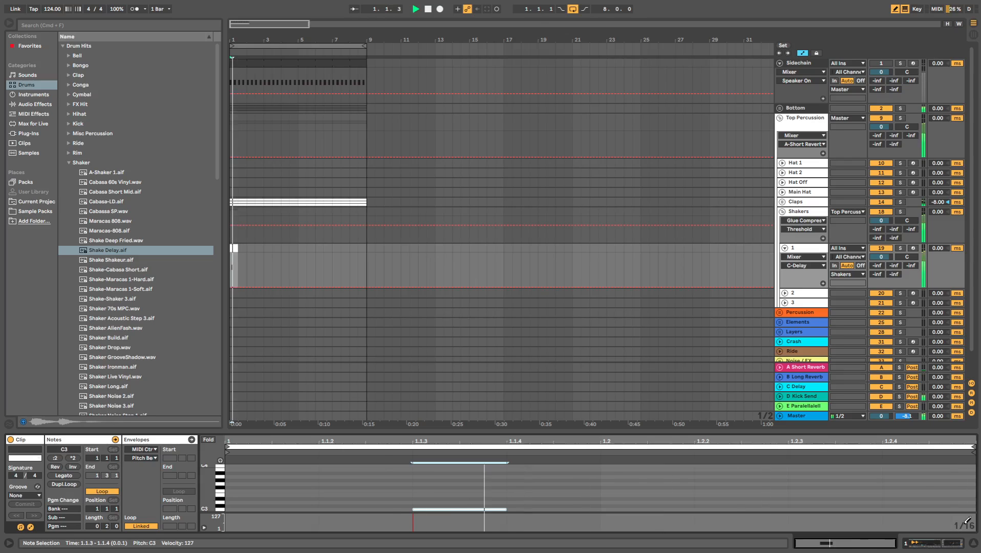
Step: Set the Shake Delay sampler's release to 60.0 ms and lower shaker track 1's volume to about -13.5 dB
key("shift+Tab")
left_click(346, 439)
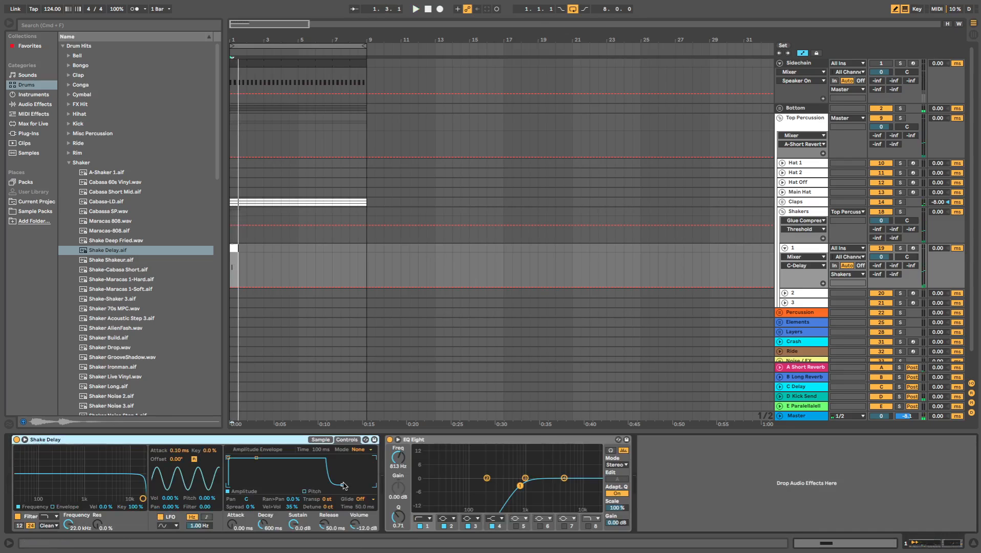
left_click_drag(881, 257, 881, 276)
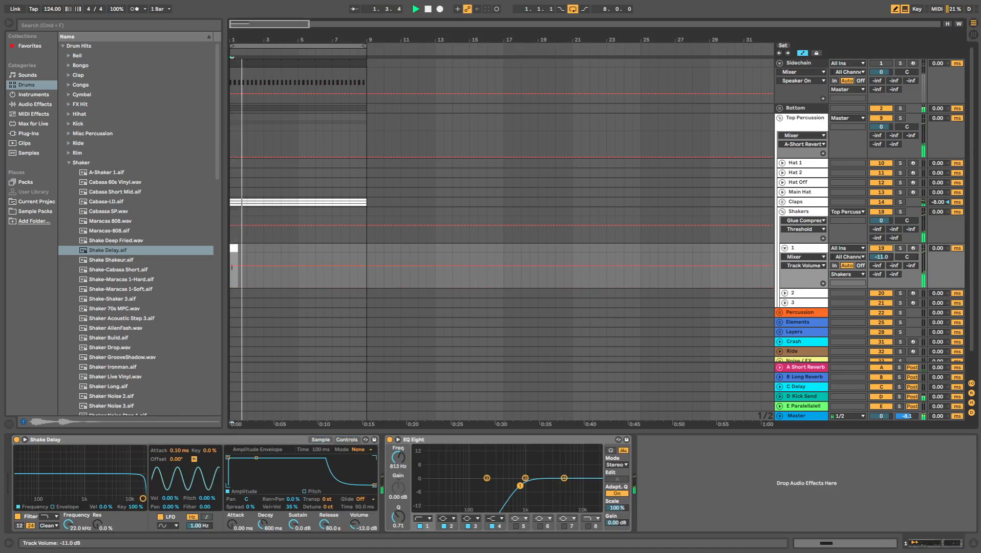
key("space")
Step: Repeat the two-beat clip on shaker track 1 up to bar 9 and lower the track volume to -16.2 dB
left_click_drag(235, 248, 367, 262)
key("space")
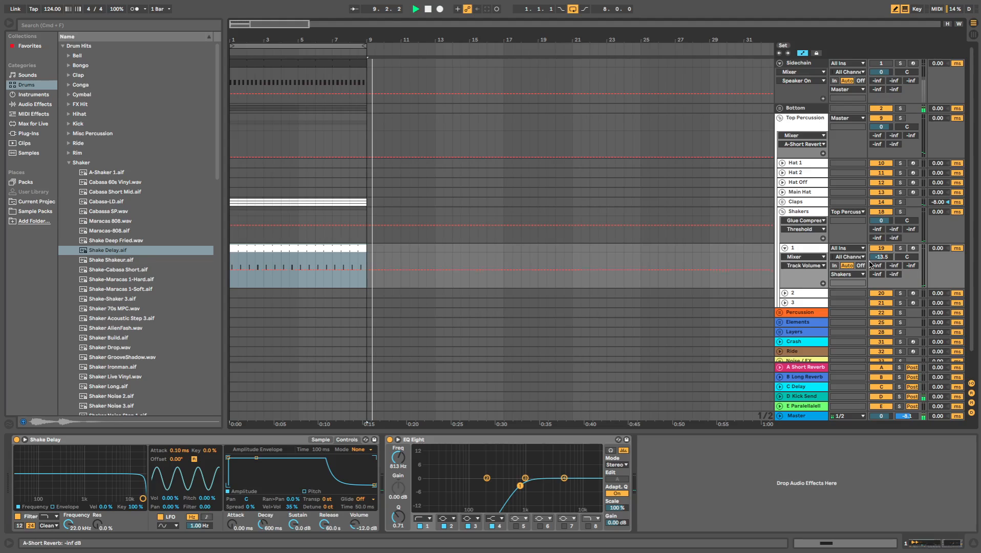
left_click_drag(880, 257, 880, 261)
key("space")
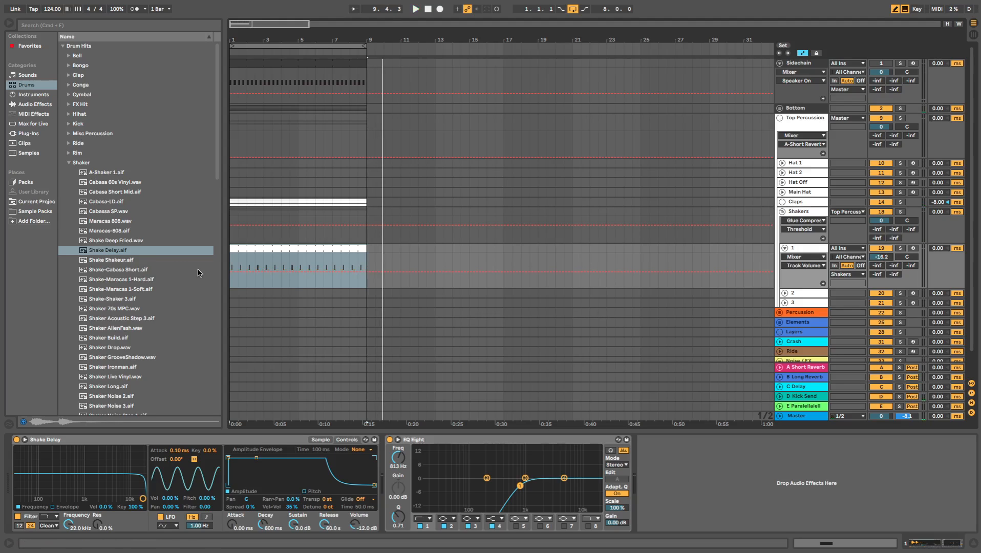
Step: Duplicate the shaker track 1 clip's loop to one bar and remove the copied note at 1.3.3
key("space")
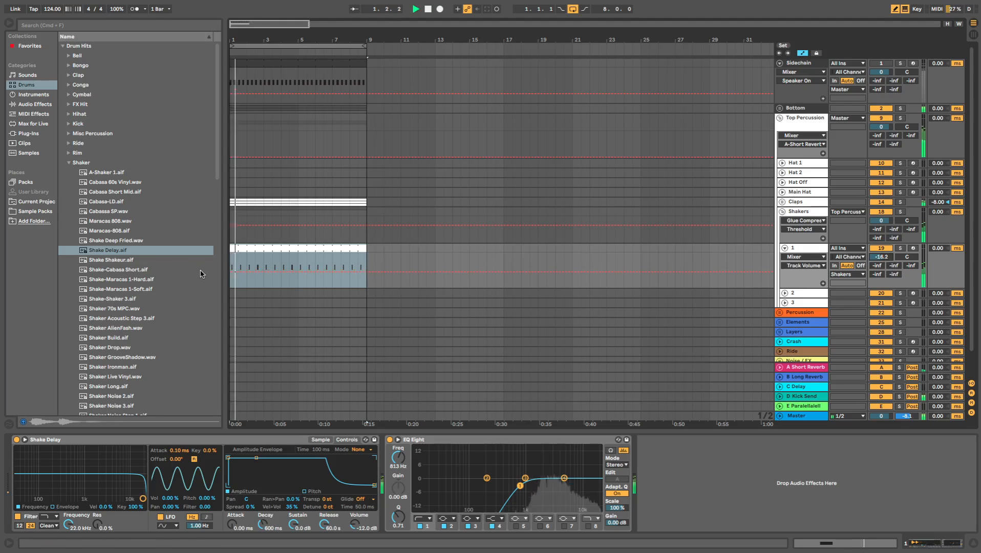
double_click(287, 251)
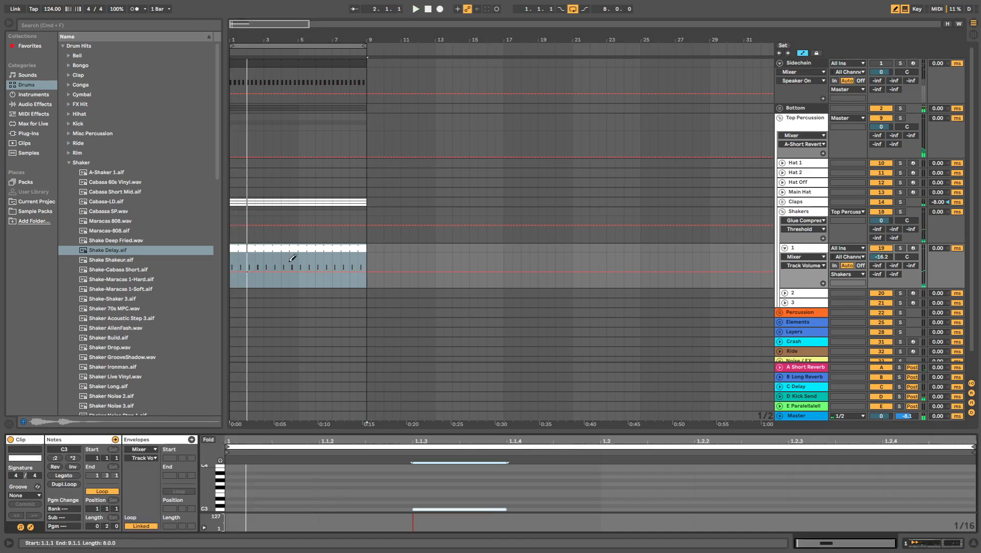
left_click(73, 485)
key("space")
left_click(710, 506)
key("space")
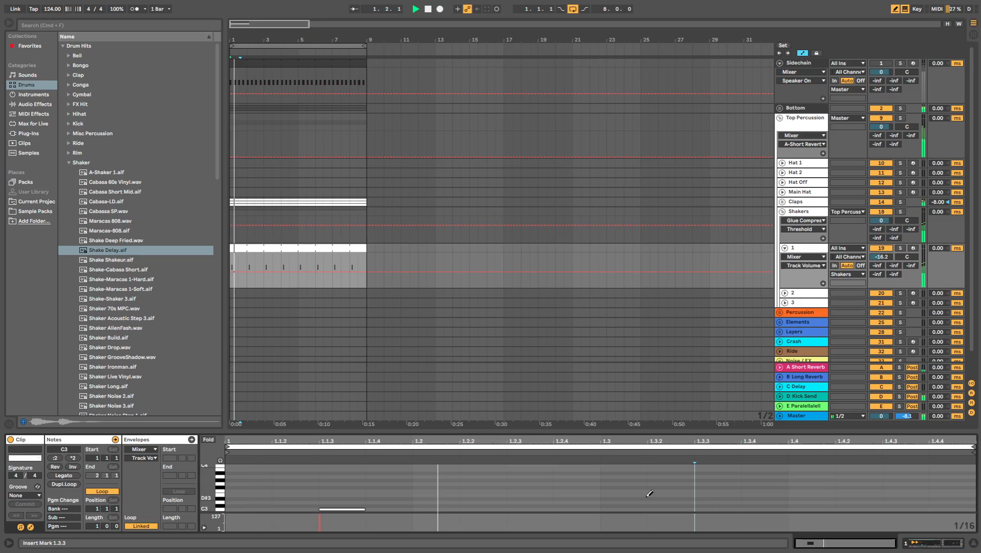
Step: Lower shaker track 1's volume to -18.2 dB and move its EQ Eight low-cut up to 4.85 kHz during playback
left_click_drag(884, 258, 883, 263)
key("shift+Tab")
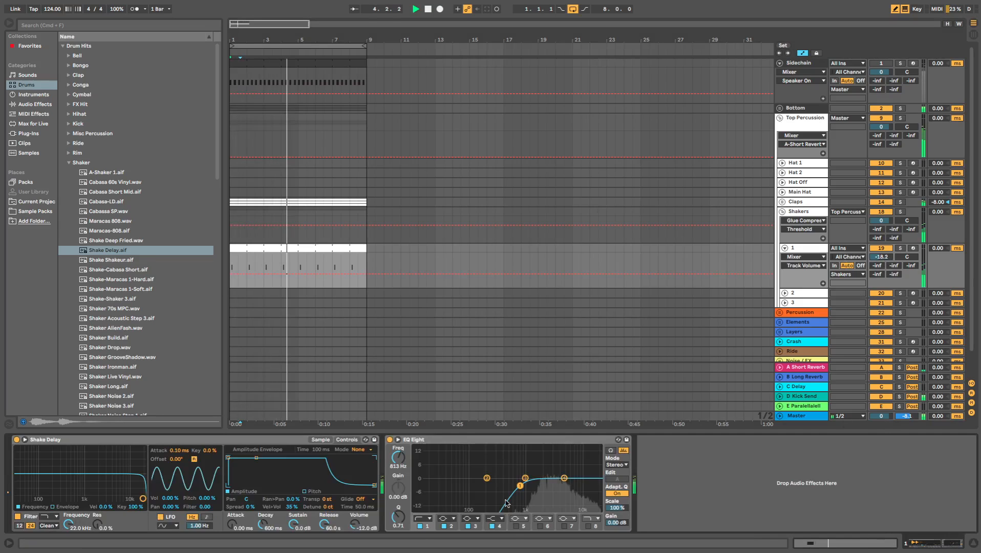
left_click_drag(520, 485, 564, 484)
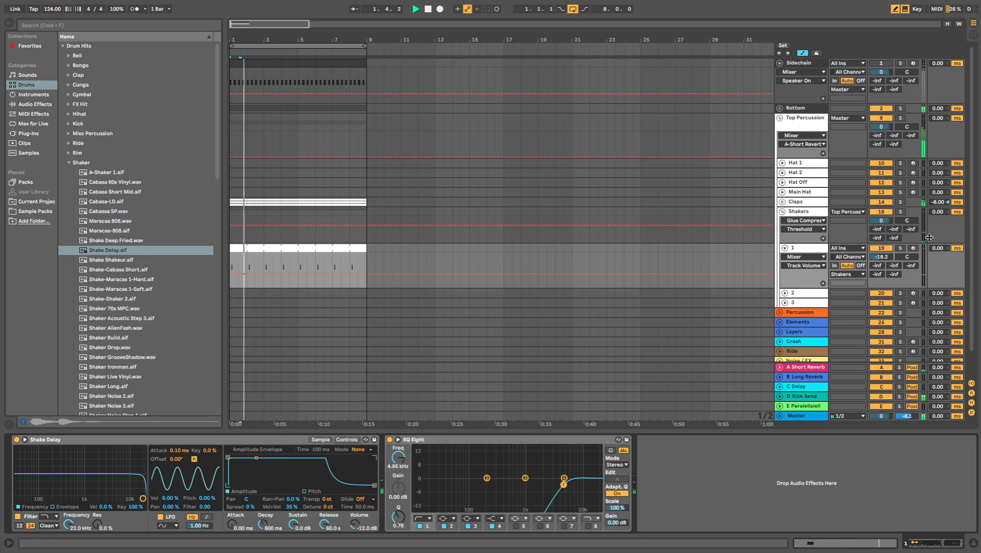
key("space")
Step: Audition Shake Deep Fried.wav and Maracas 808.wav, unfold shaker track 2 and load Maracas 808.wav onto it
left_click(150, 240)
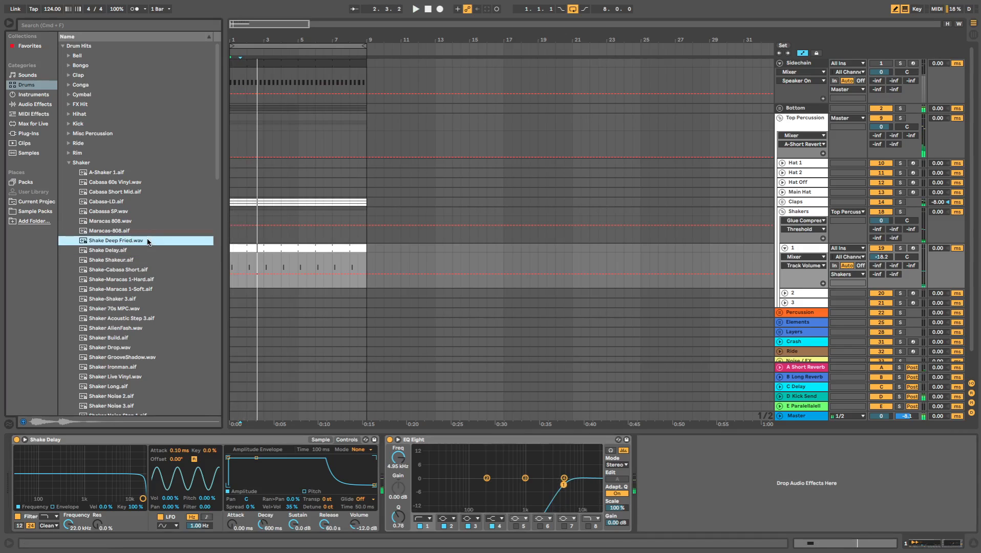
left_click(94, 223)
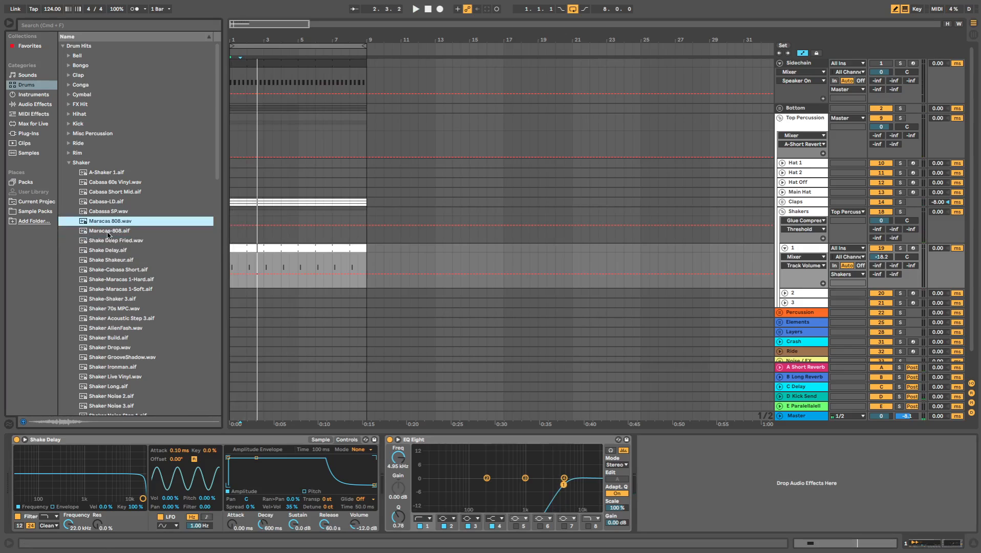
scroll(800, 287, "down", 2)
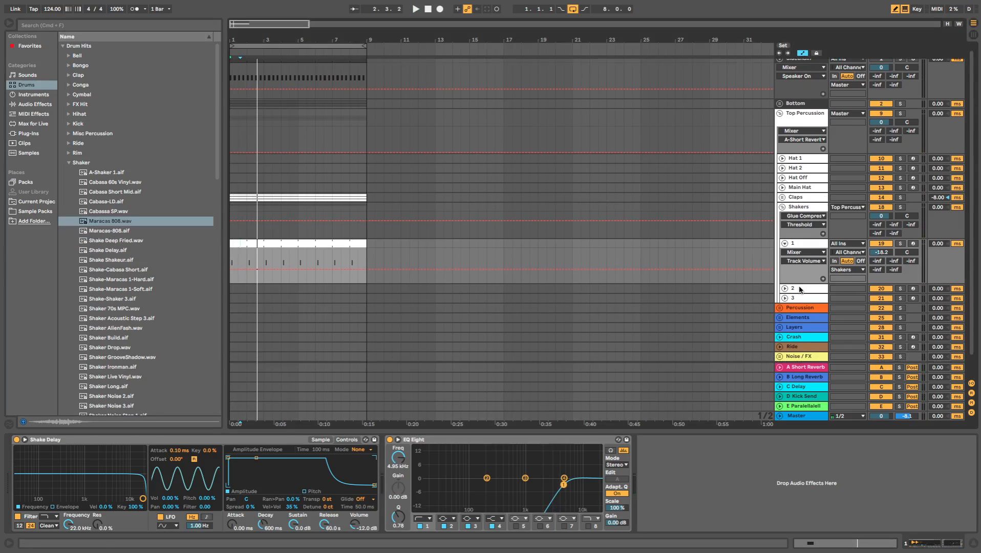
left_click(785, 271)
left_click(797, 272)
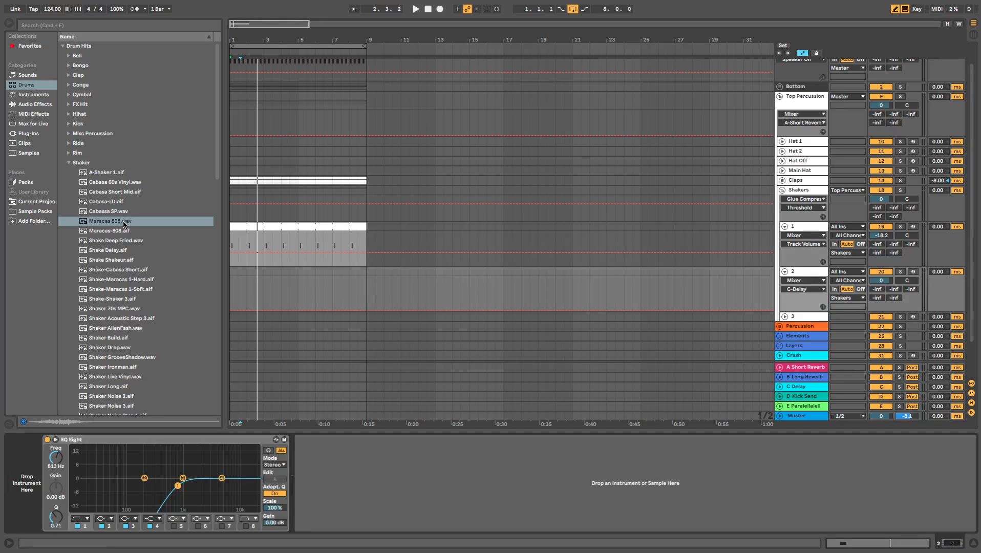
left_click_drag(123, 223, 190, 237)
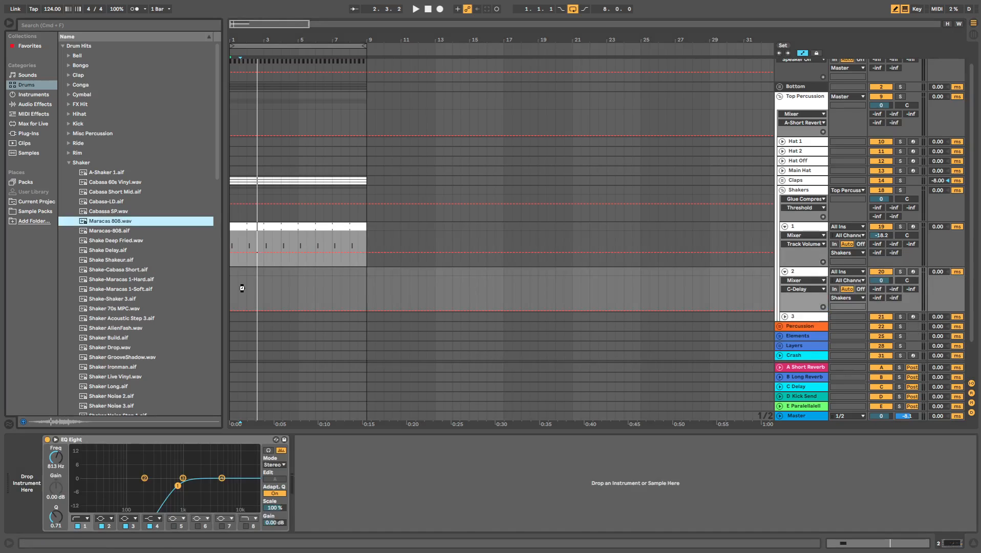
Step: Create a two-beat MIDI clip at the start of shaker track 2 and set its note grid to 1/16
left_click_drag(242, 287, 221, 266)
key("b")
key("super+shift+m")
key("b")
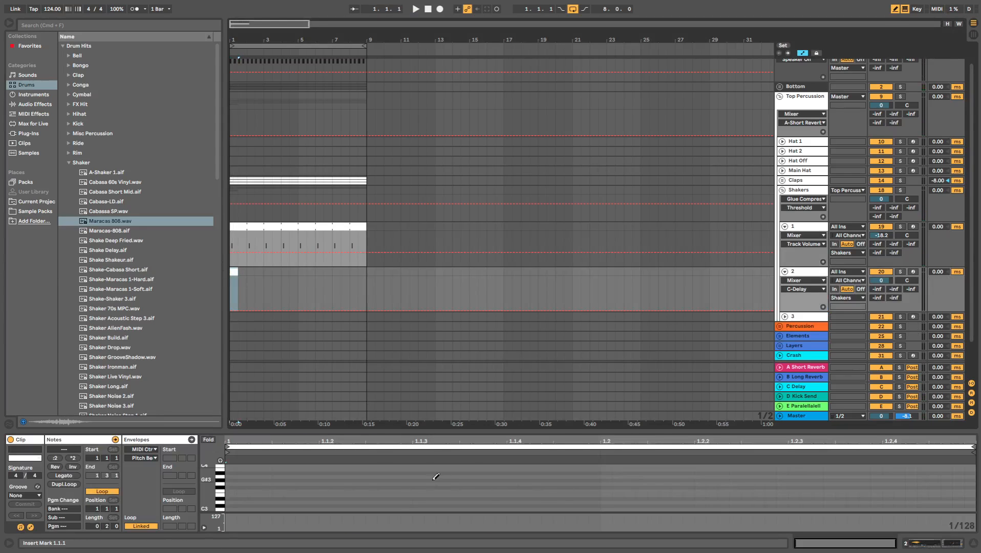
right_click(403, 499)
left_click(472, 465)
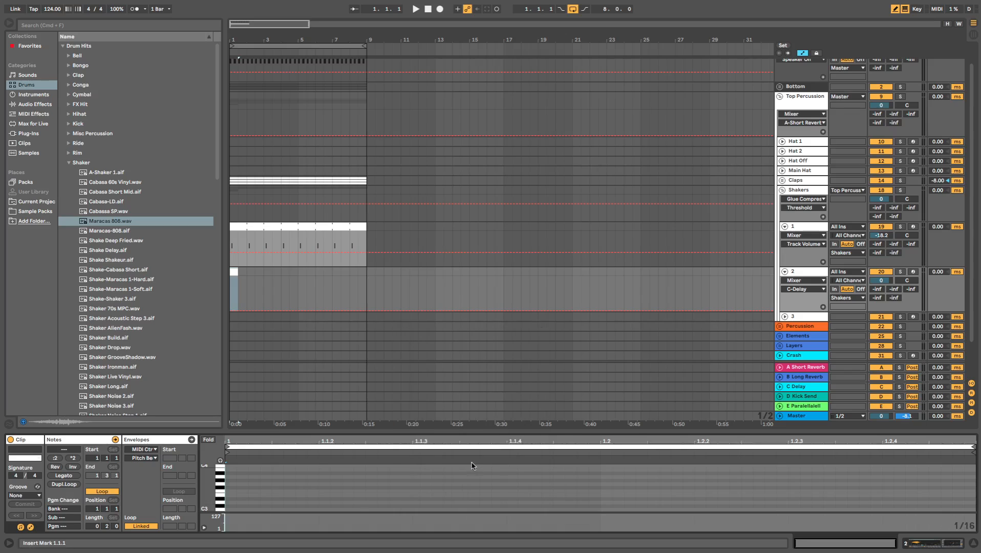
Step: Draw C3 notes at 1.1.1, 1.1.4 and 1.2.3 in the shaker track 2 clip and play them in the loop
left_click(259, 506)
key("space")
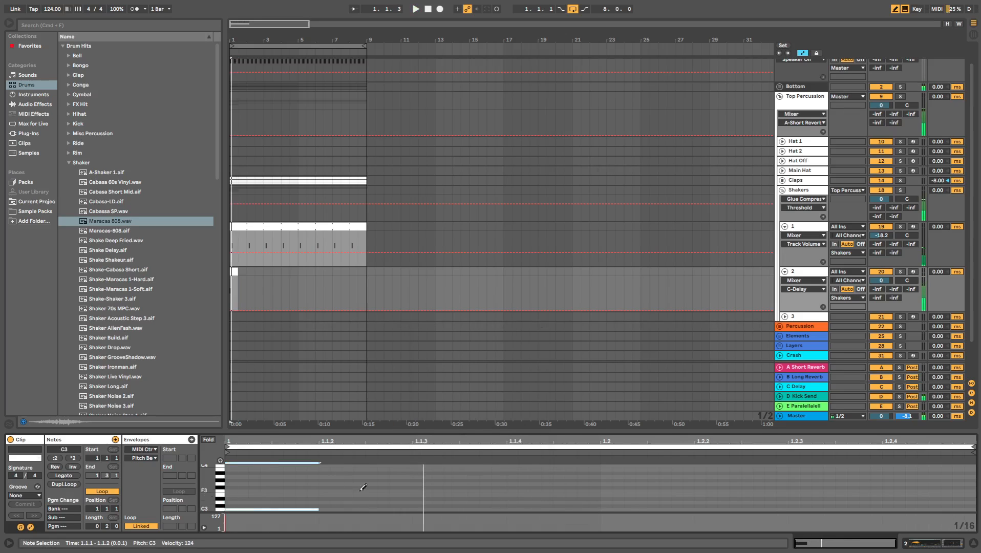
left_click(583, 509)
left_click(831, 505)
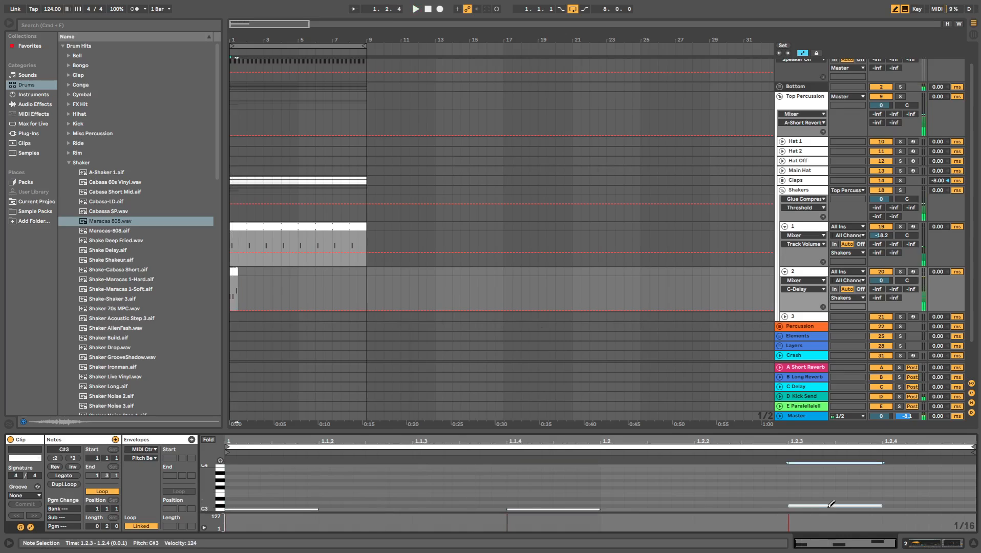
key("space")
key("Down")
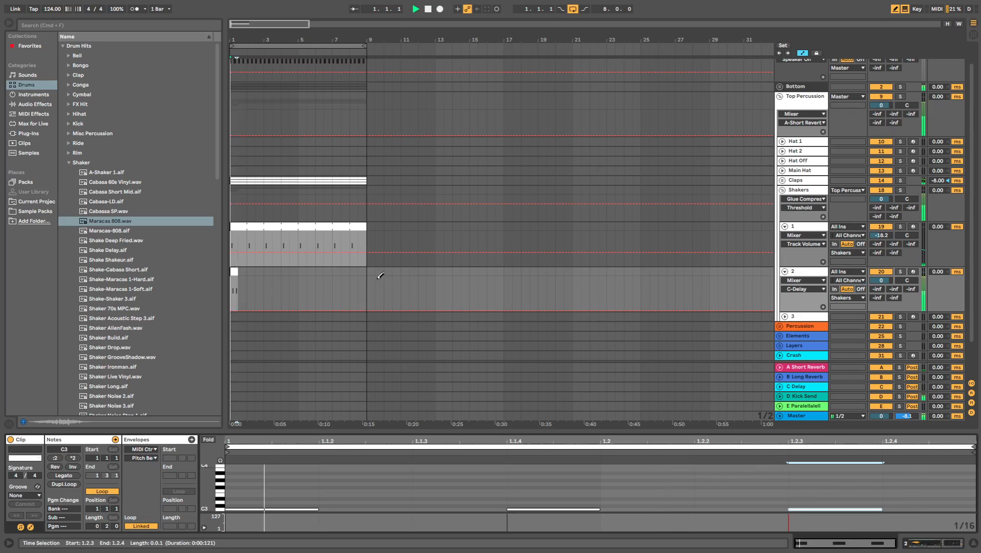
Step: Repeat the shaker track 2 clip up to bar 9 and lower the track volume to -10.2 dB
left_click_drag(236, 280, 366, 282)
left_click_drag(880, 280, 881, 302)
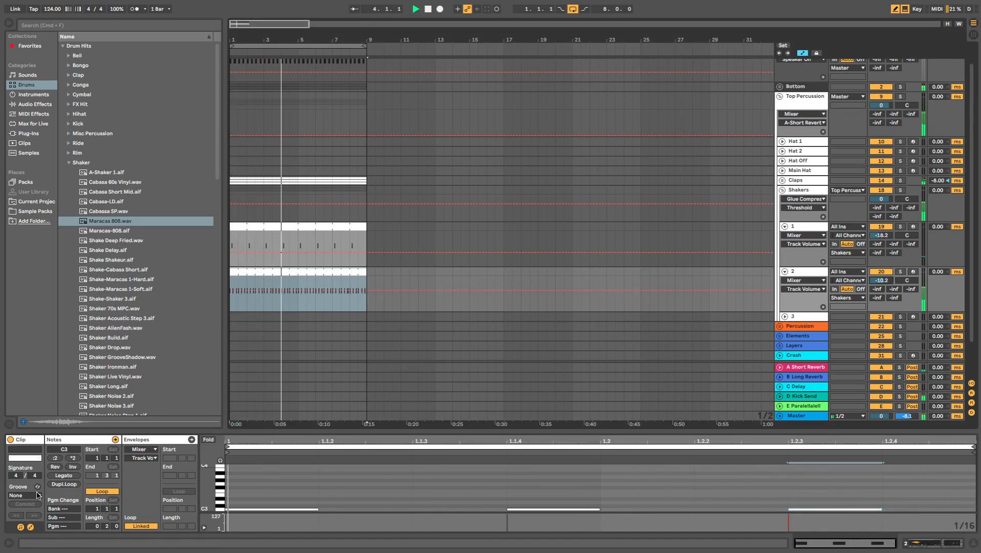
Step: Apply the Logic 16 swing groove to the shaker track 2 clip
left_click(25, 495)
left_click(42, 518)
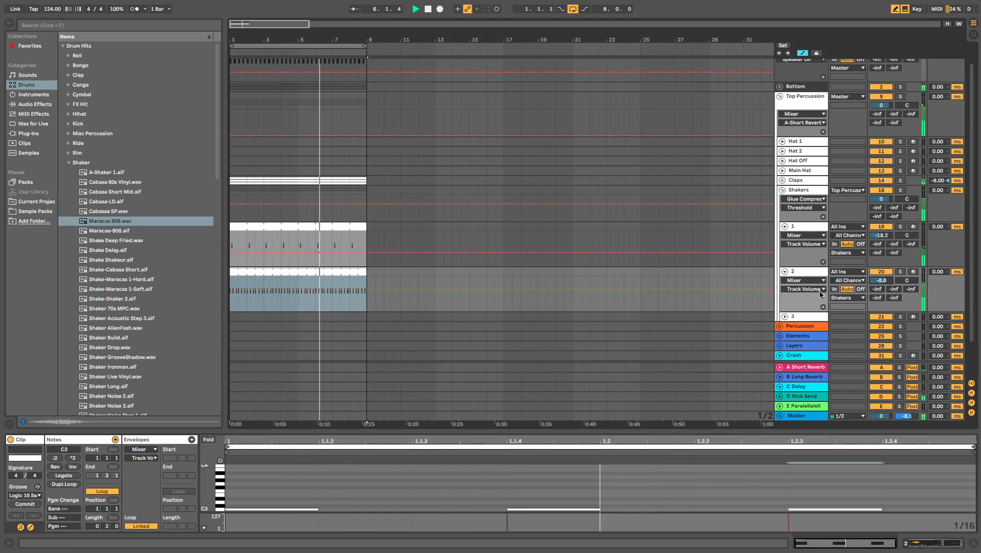
Step: Load Cabassa SP.wav into the Simpler on shaker track 2, play the loop and show the sampler's envelope controls
left_click(785, 317)
scroll(729, 322, "down", 2)
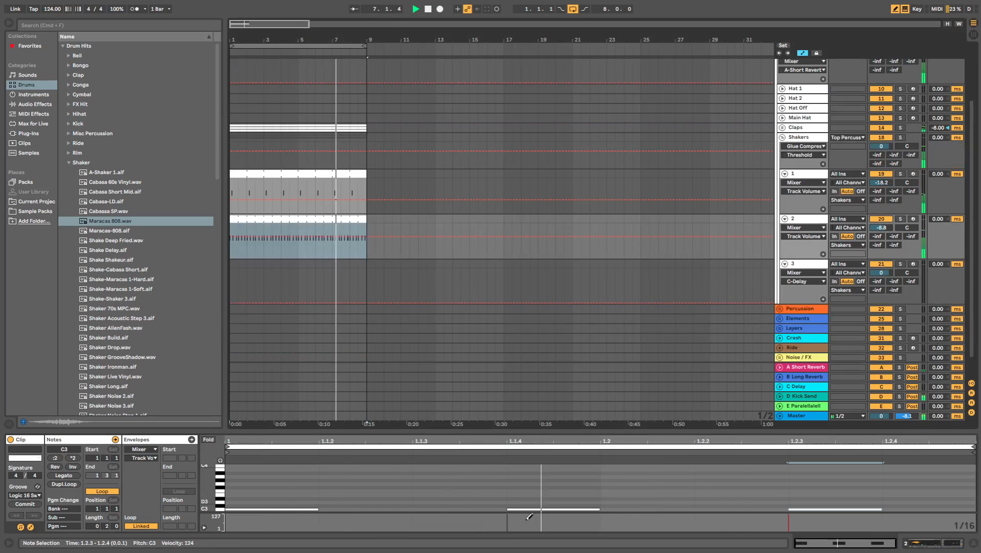
left_click(101, 211)
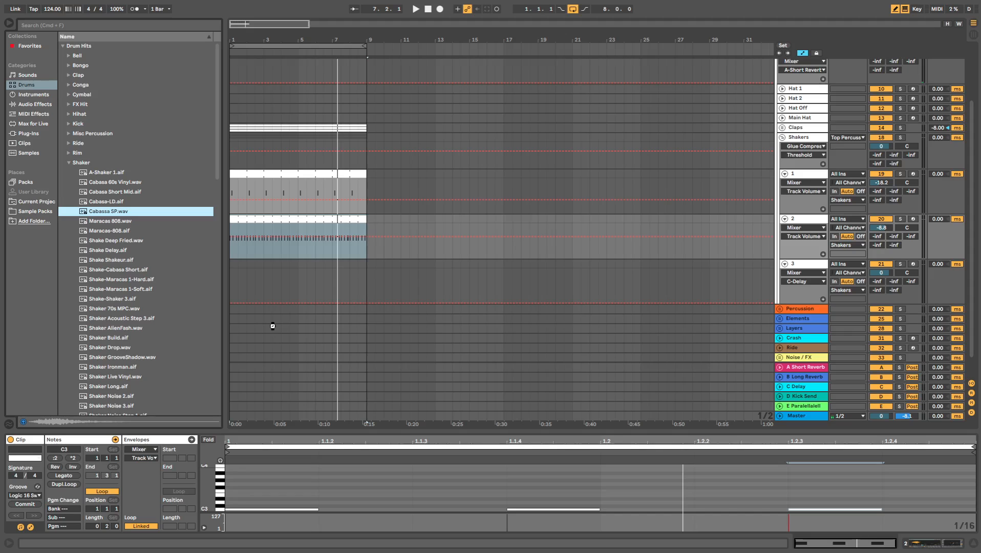
key("space")
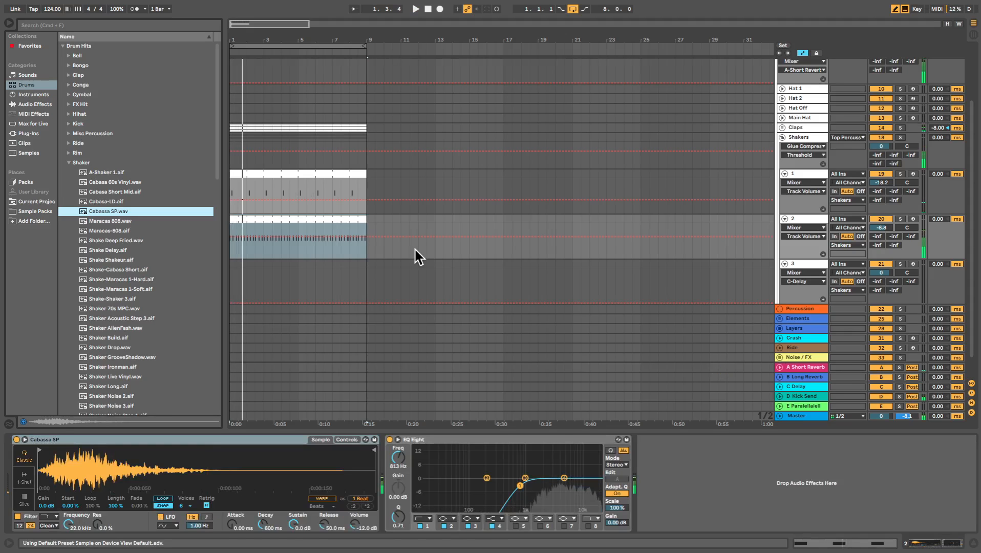
left_click(347, 439)
Step: Rework the shaker track 2 clip by removing the C3 notes at 1.1.4 and 1.2.3 and adding one at 1.2.1
left_click(297, 219)
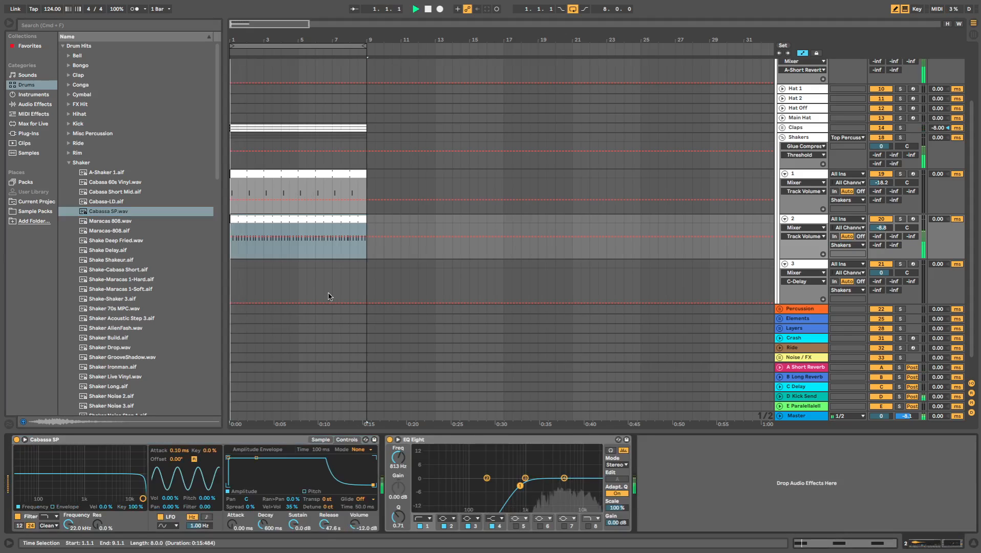
double_click(296, 218)
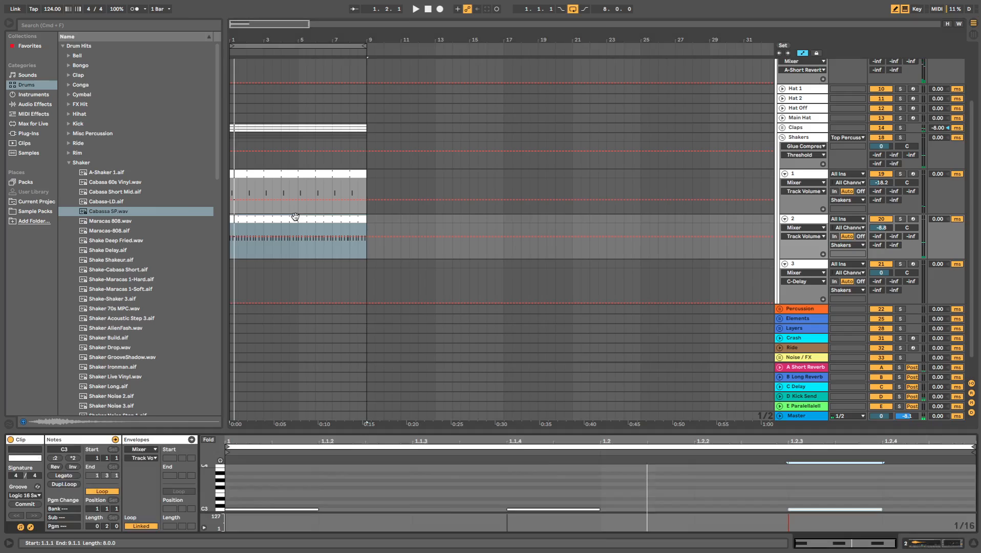
key("space")
key("space")
left_click_drag(563, 507, 471, 505)
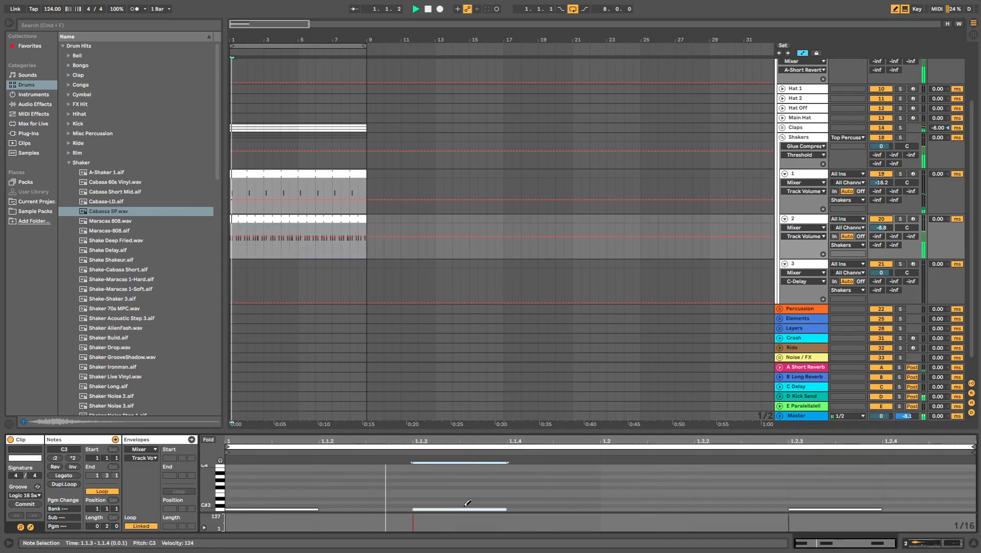
left_click(483, 505)
left_click(646, 509)
key("space")
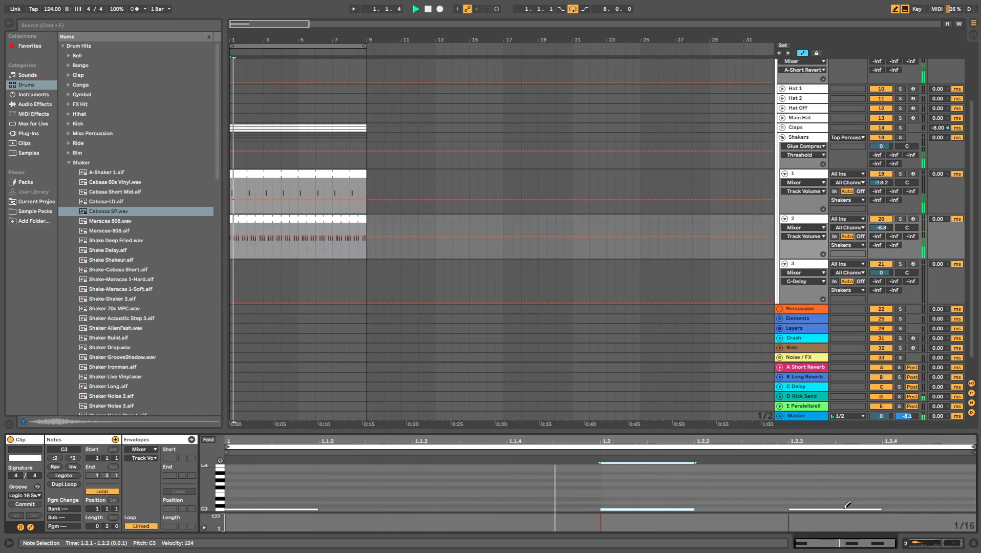
left_click(847, 507)
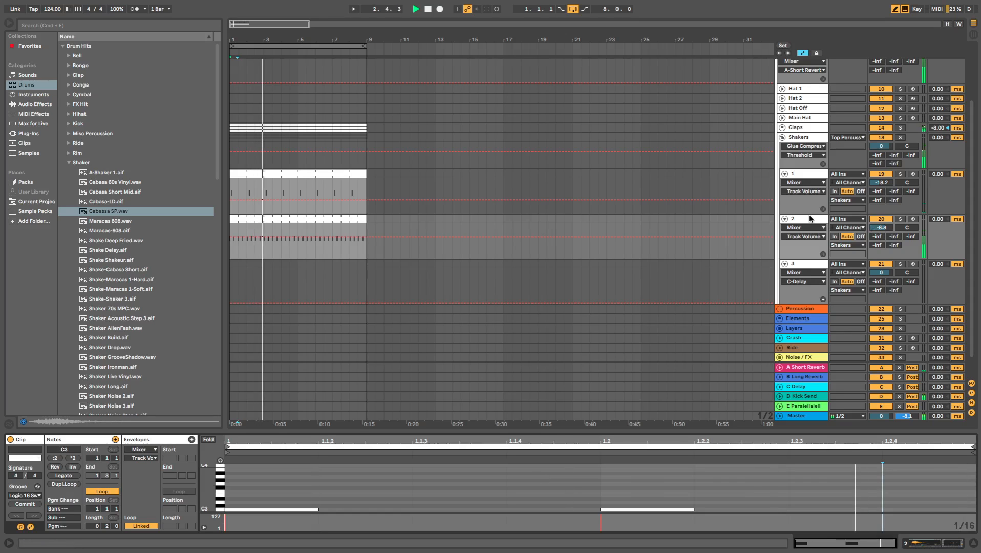
Step: Set shaker track 1's volume to -17.7 dB and bring up shaker track 3's devices
left_click(810, 264)
left_click_drag(880, 183, 880, 180)
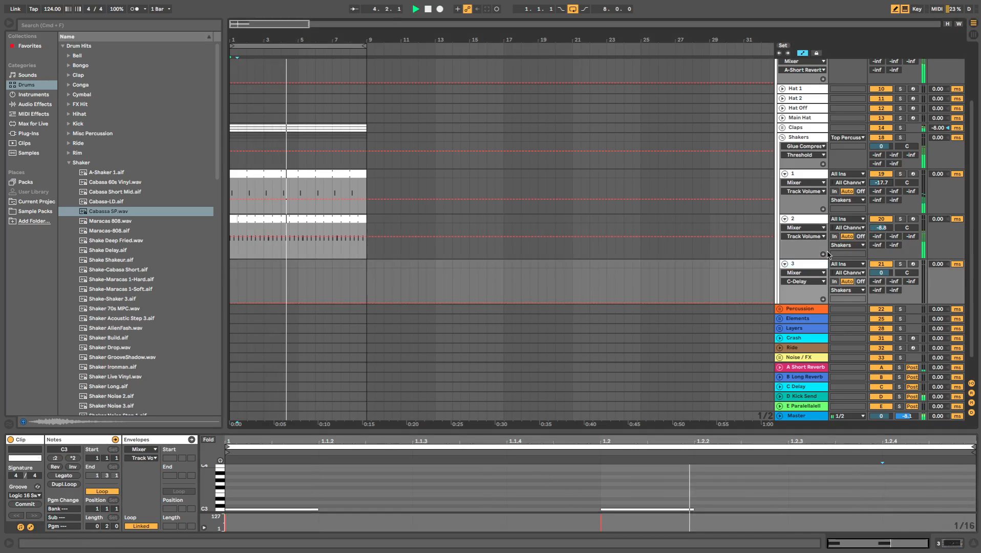
left_click(795, 248)
scroll(794, 248, "up", 2)
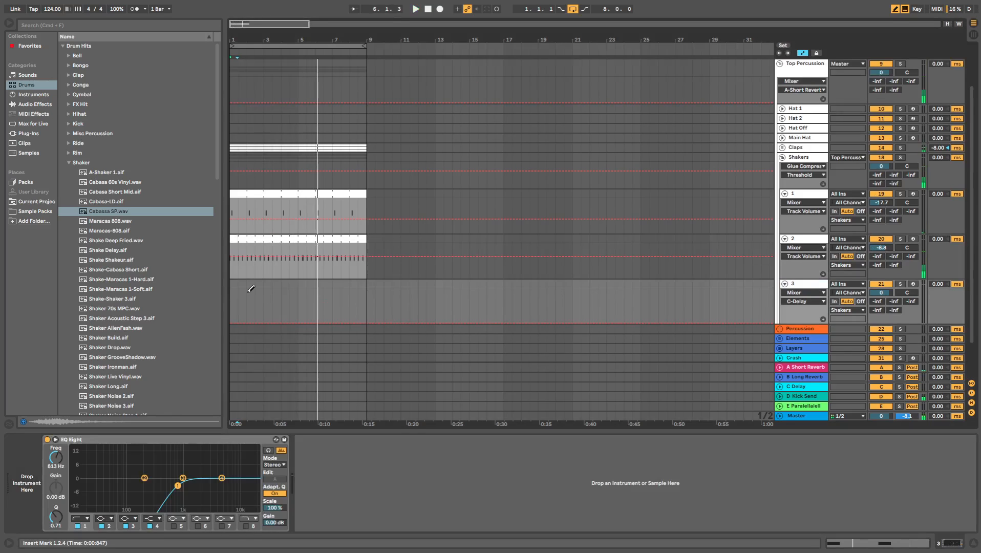
Step: Stop playback and create an empty one-bar MIDI clip at the start of shaker track 3
key("b")
key("space")
left_click_drag(251, 288, 225, 274)
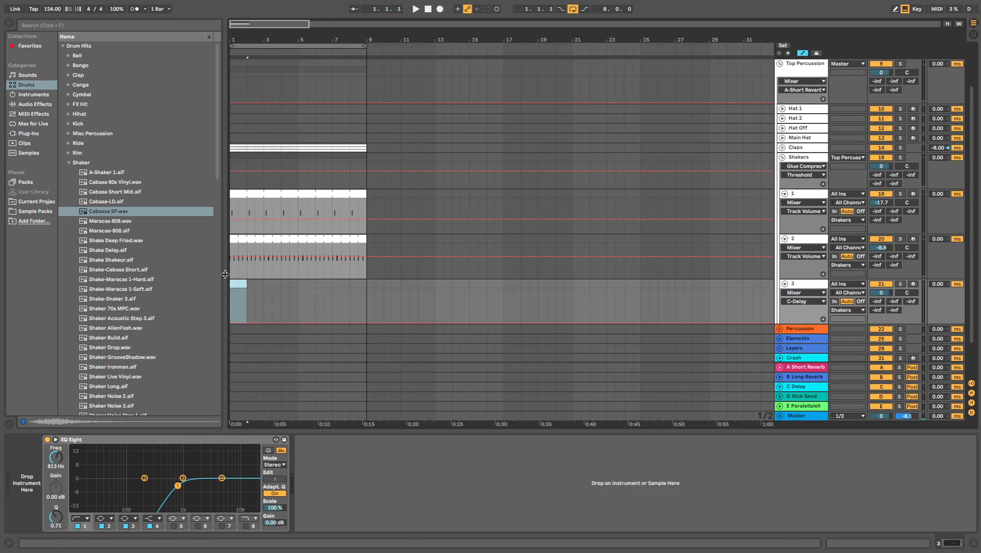
key("super+shift+m")
Step: Audition Shake-Cabasa Short.aif, load it onto shaker track 3 and play the loop briefly
left_click(138, 269)
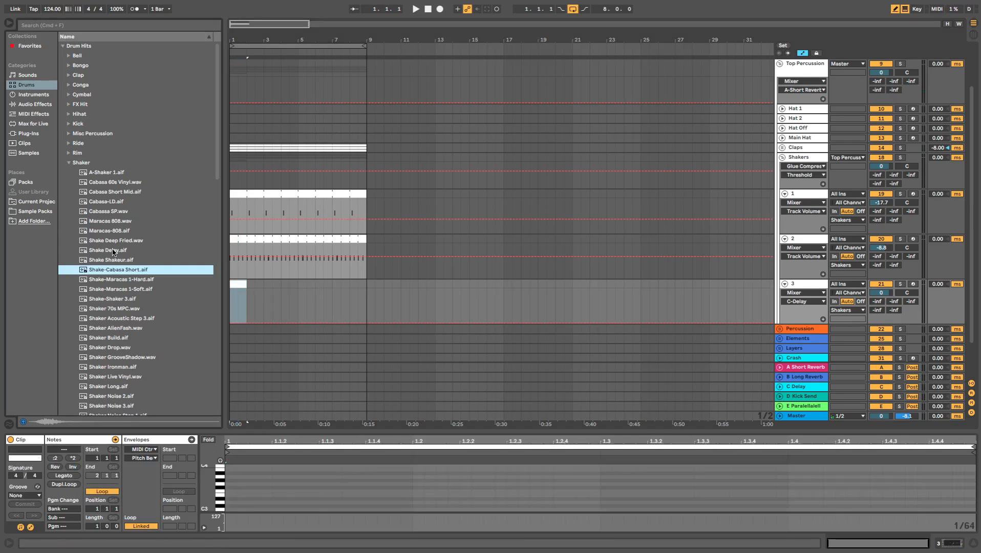
key("Down")
key("Up")
key("space")
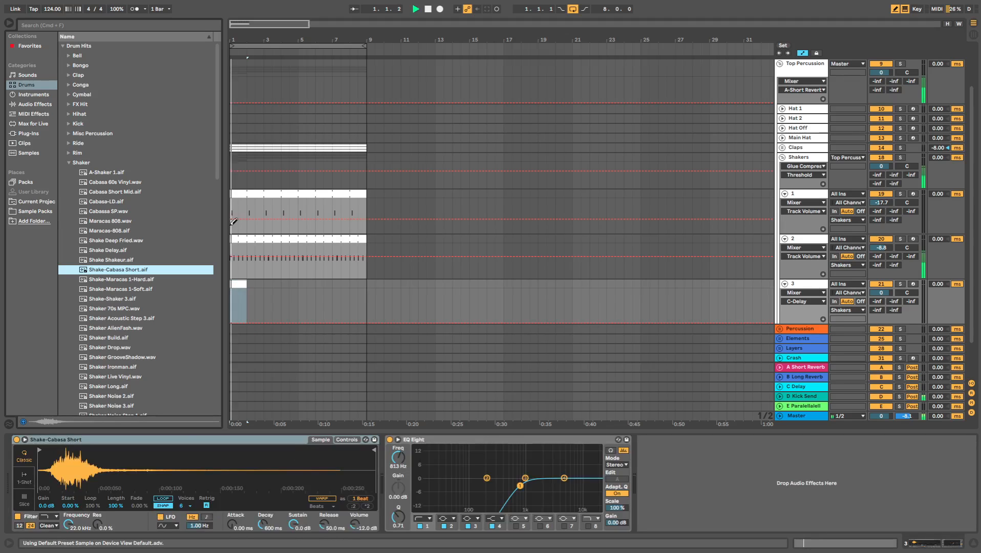
key("space")
Step: Set the shaker track 3 clip's grid to 1/16, draw C3 notes at 1.1.2 and 1.1.3, and play them
double_click(236, 284)
right_click(327, 520)
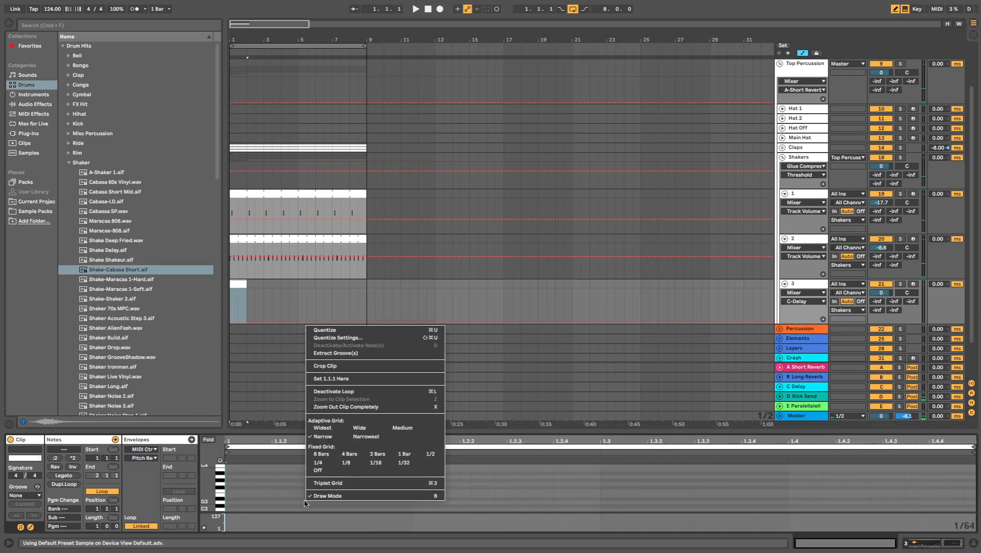
left_click(366, 464)
left_click(308, 508)
left_click(333, 509)
key("space")
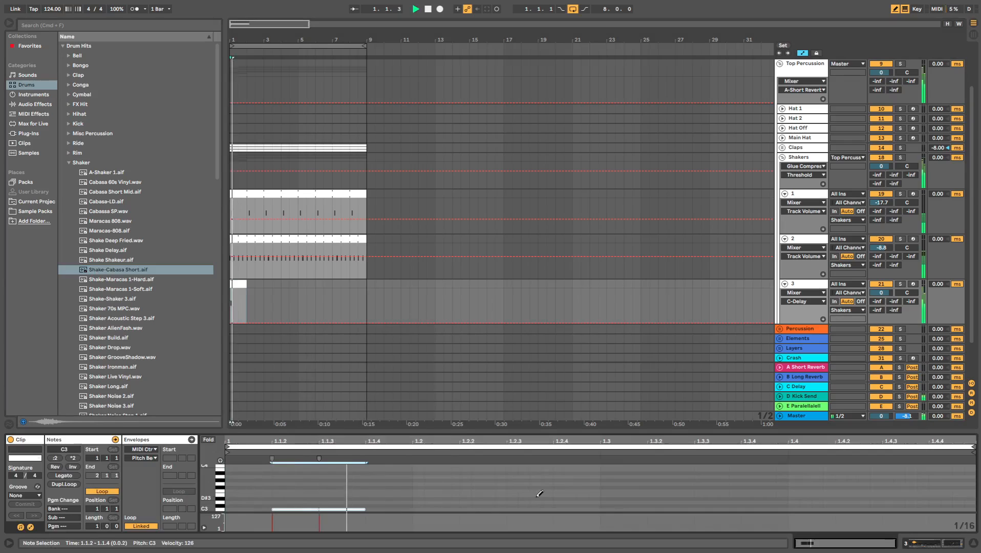
Step: Shorten the shaker track 3 clip's loop to one beat and extend the clip to bar 9
left_click_drag(972, 447, 413, 447)
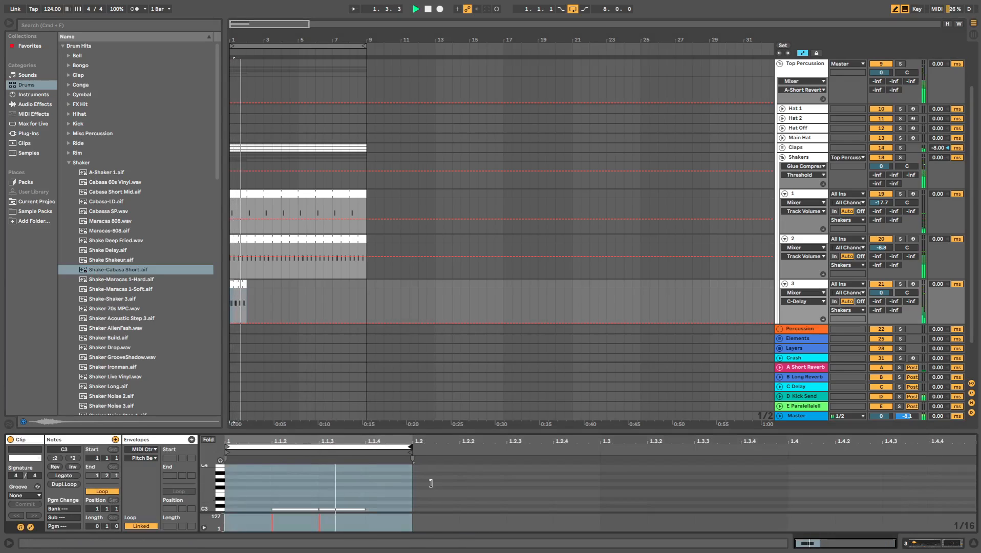
left_click(242, 285)
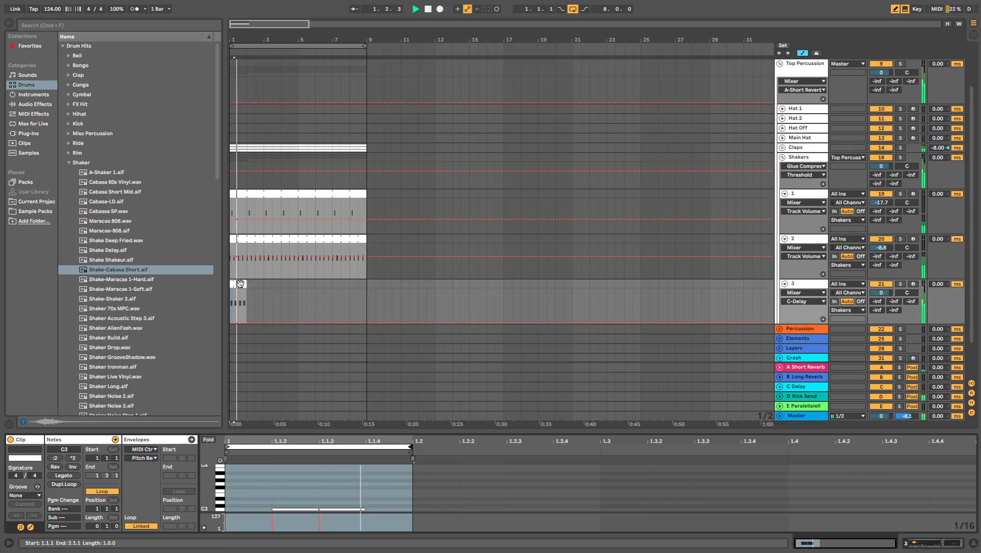
key("super+d")
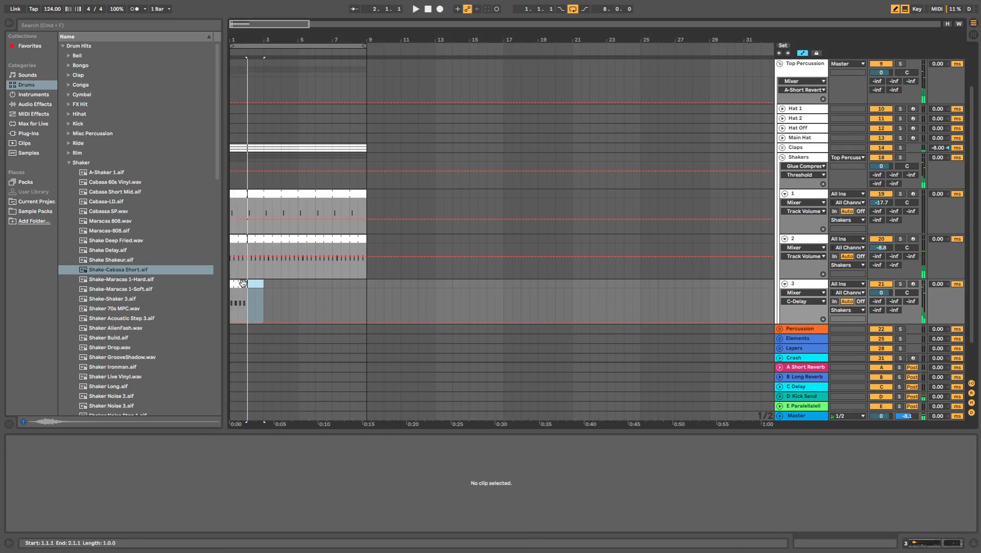
left_click_drag(246, 283, 367, 286)
key("space")
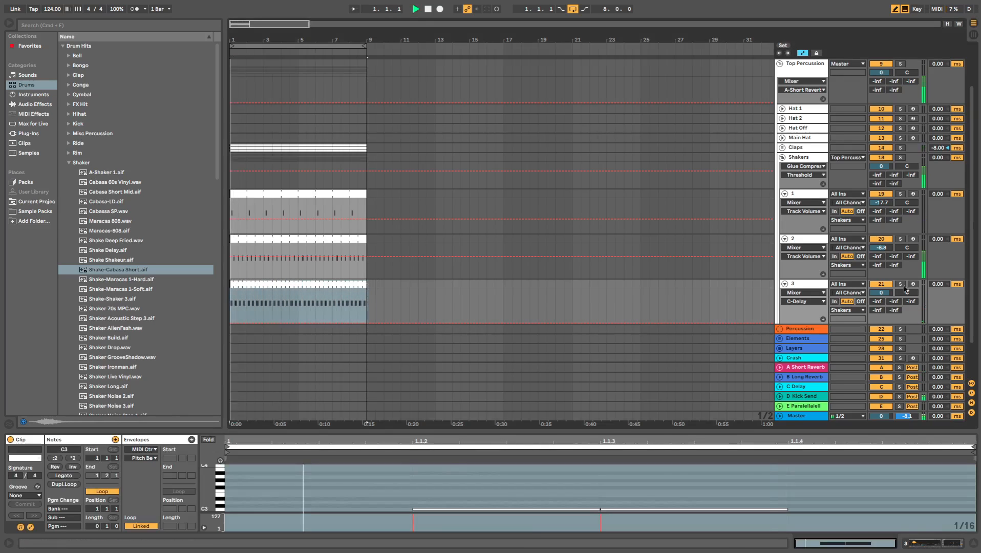
Step: Set shaker track 3's volume to -15.5 dB and check its Simpler's controls and sample view
left_click_drag(880, 293, 880, 309)
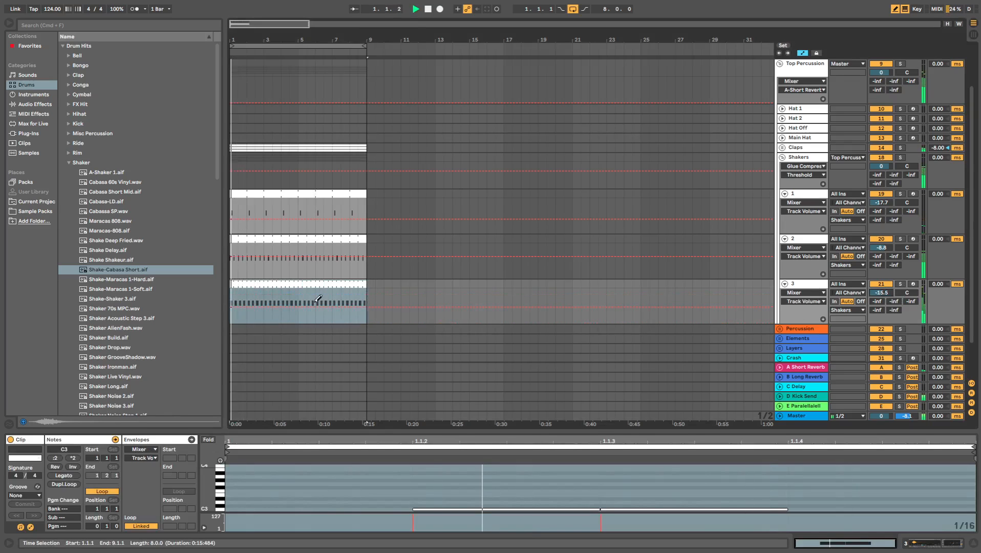
left_click(946, 541)
left_click(346, 440)
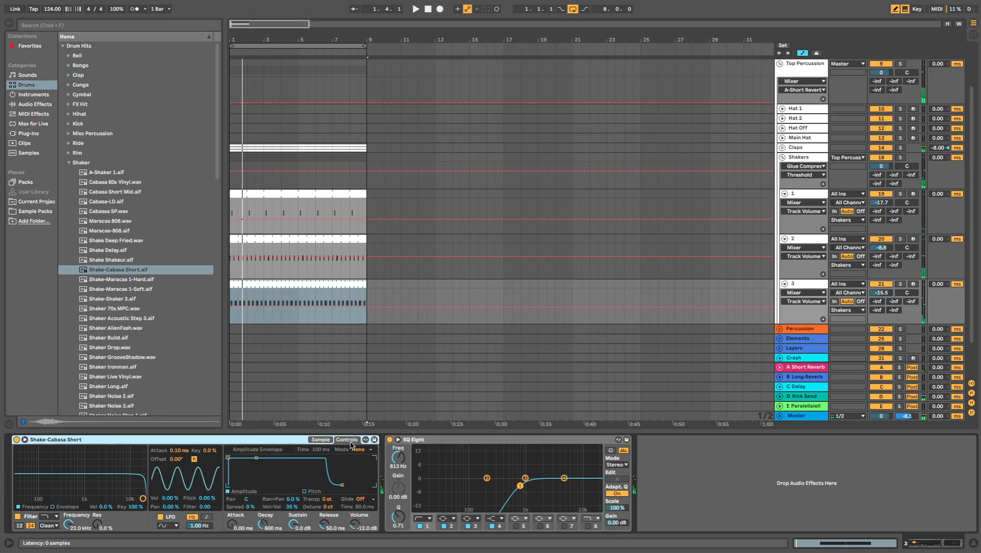
left_click(321, 439)
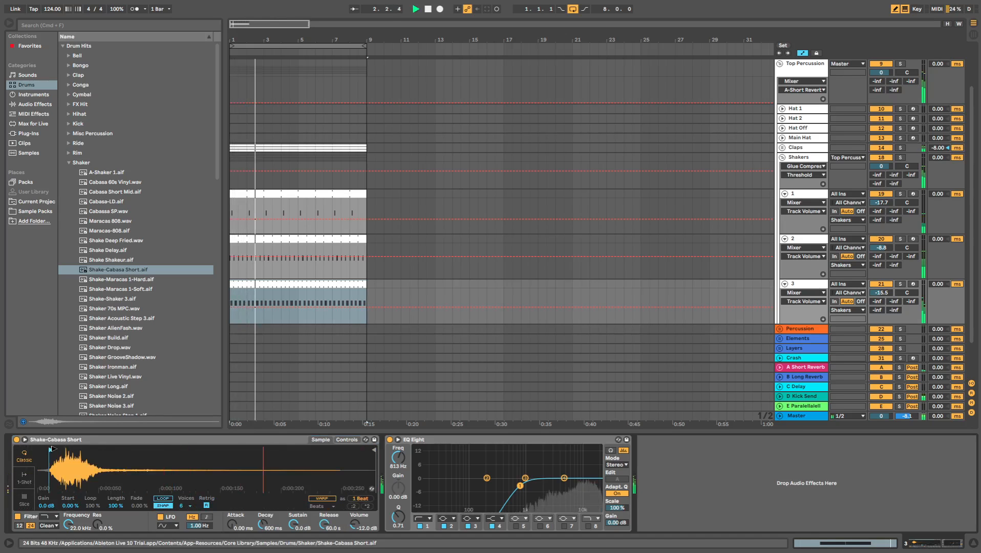
Step: Duplicate the one-beat pattern in the shaker track 3 clip to two beats and delete the C3 note at 1.2.3
double_click(295, 283)
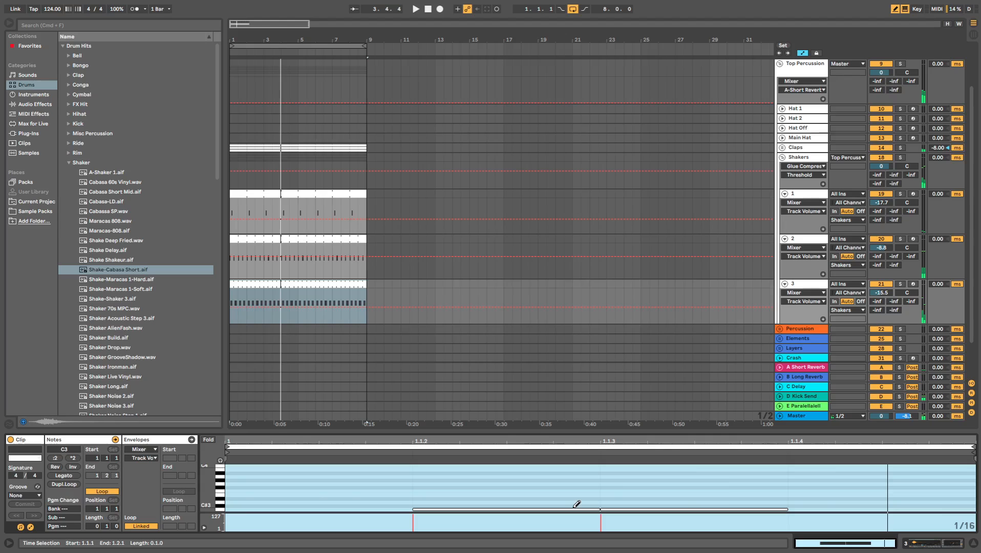
key("space")
key("space")
key("super+d")
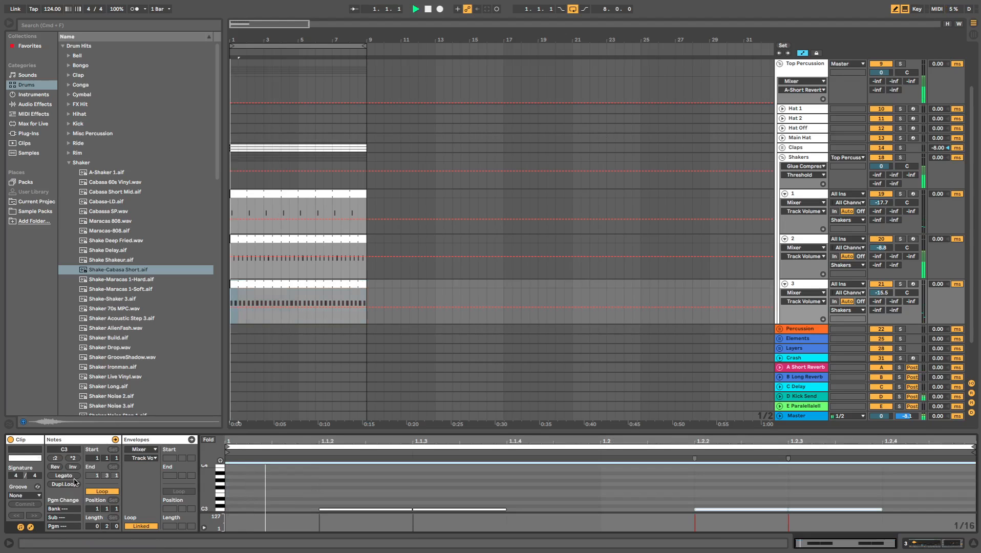
key("space")
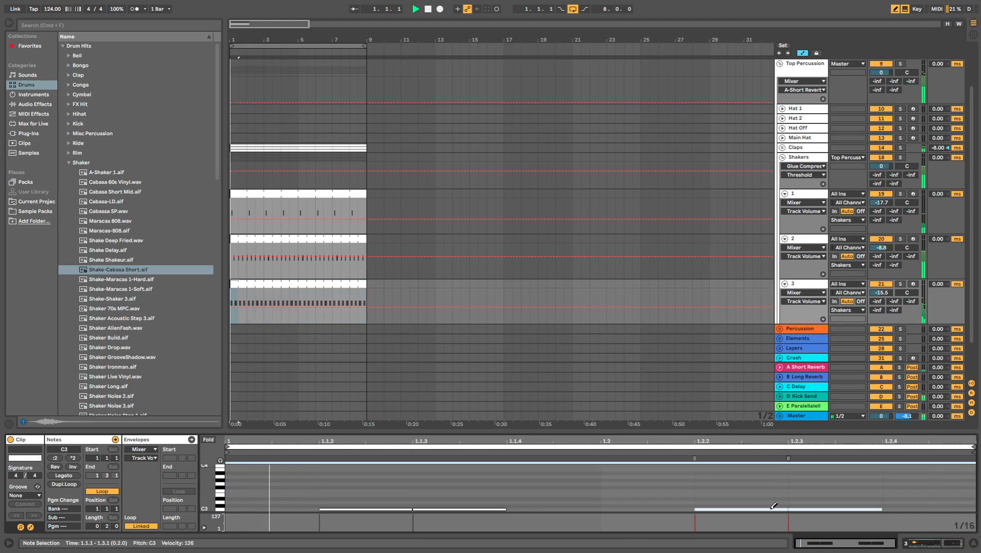
left_click(815, 509)
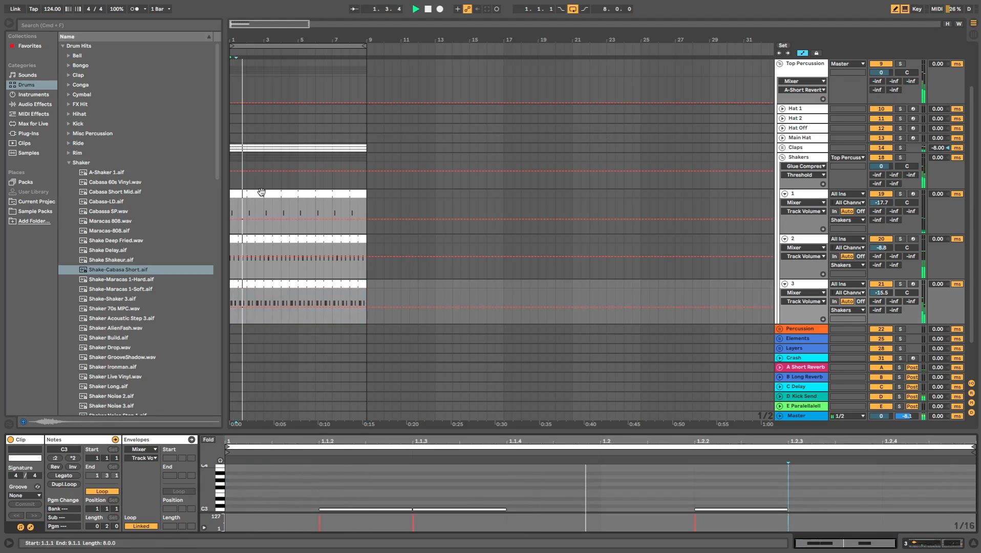
Step: Check the shaker track 1 clip's notes and duplicate shaker track 3 together with its clip
left_click(318, 206)
left_click(811, 286)
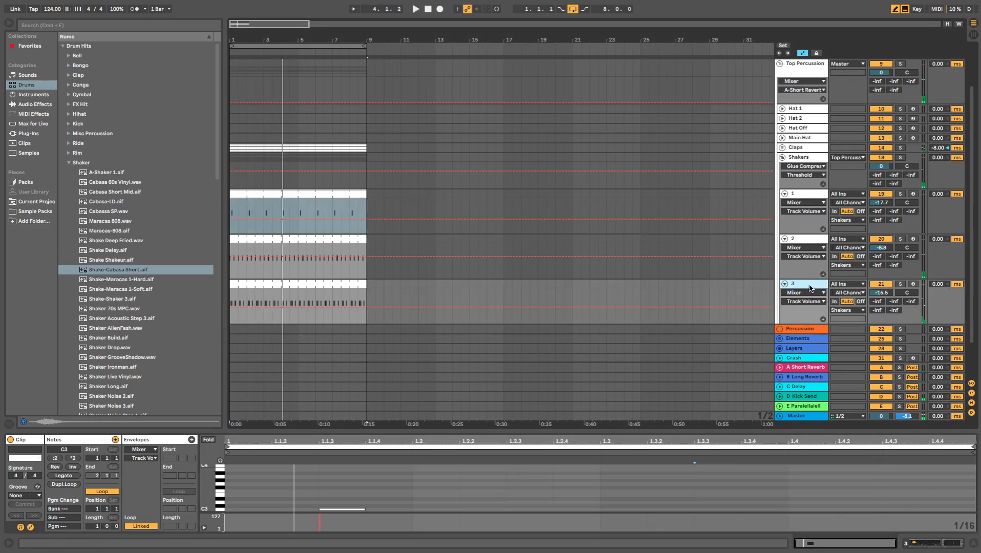
key("super+d")
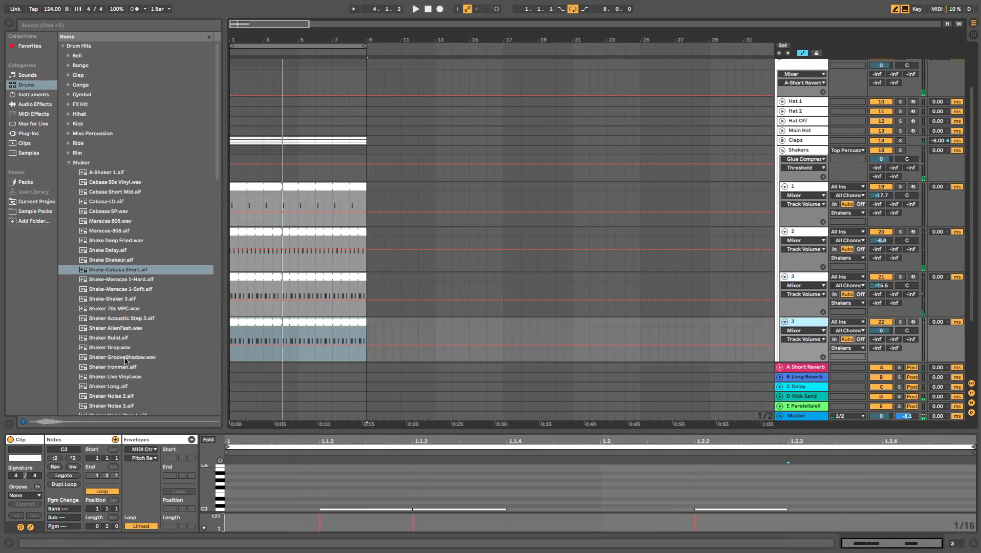
Step: Audition shaker samples for the duplicated track, including Shaker Noise Step 1.aif, and play the loop
left_click(101, 346)
scroll(100, 345, "down", 4)
left_click(104, 336)
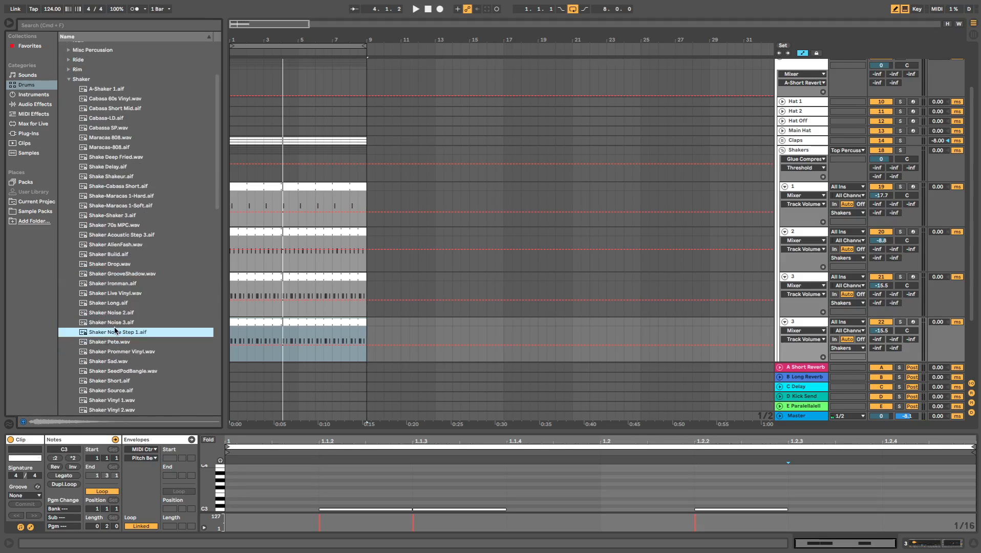
left_click(799, 325)
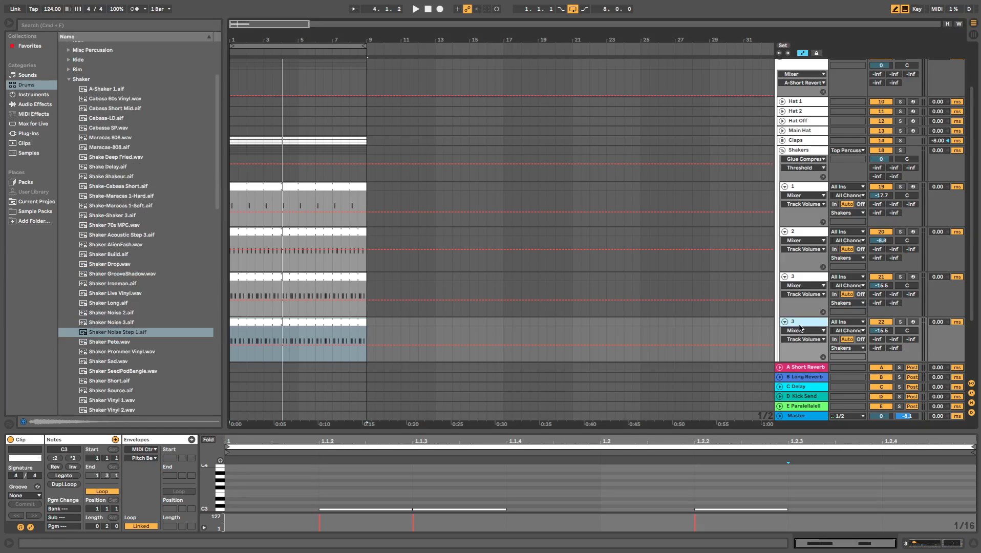
key("space")
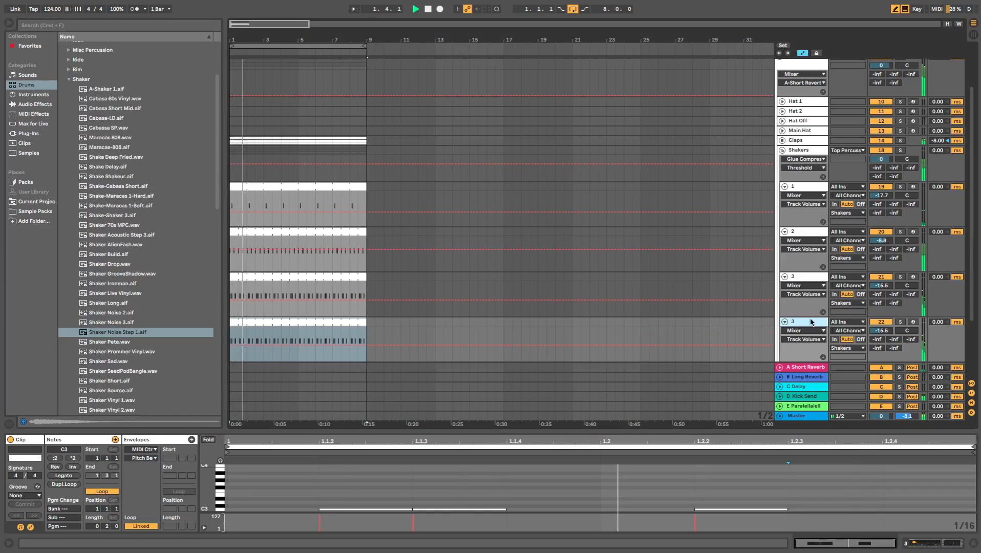
Step: Lower the original shaker track 3 to -16.7 dB and raise its EQ Eight low cut to about 6.6 kHz
left_click_drag(881, 285, 881, 288)
double_click(796, 277)
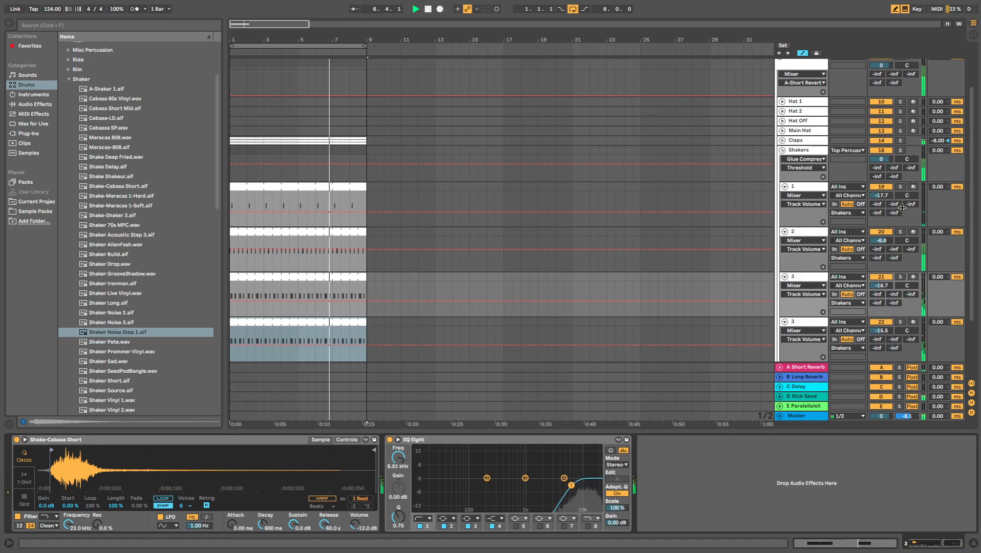
key("space")
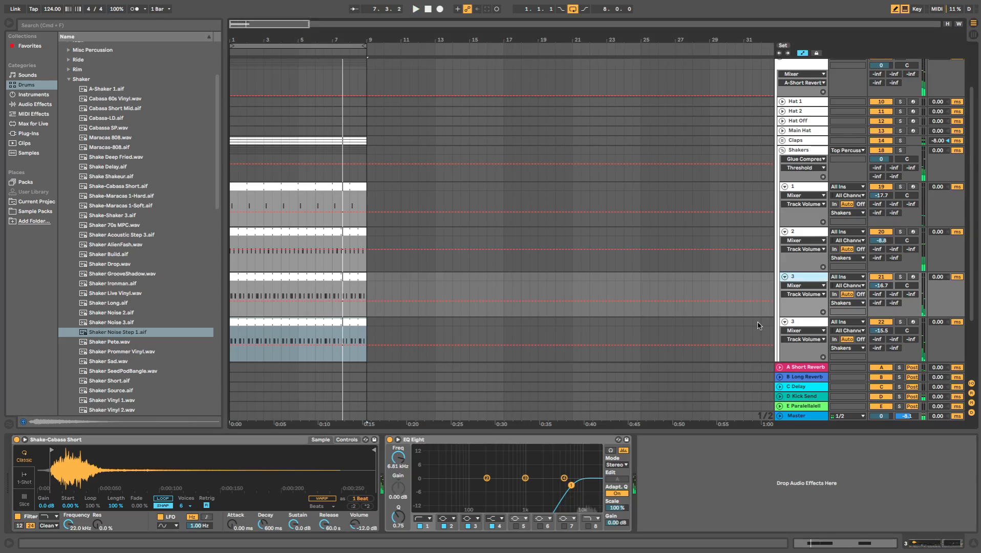
Step: Load Shaker Noise Step 1.aif onto the duplicated shaker track and open its clip's notes
left_click(332, 324)
left_click(114, 333)
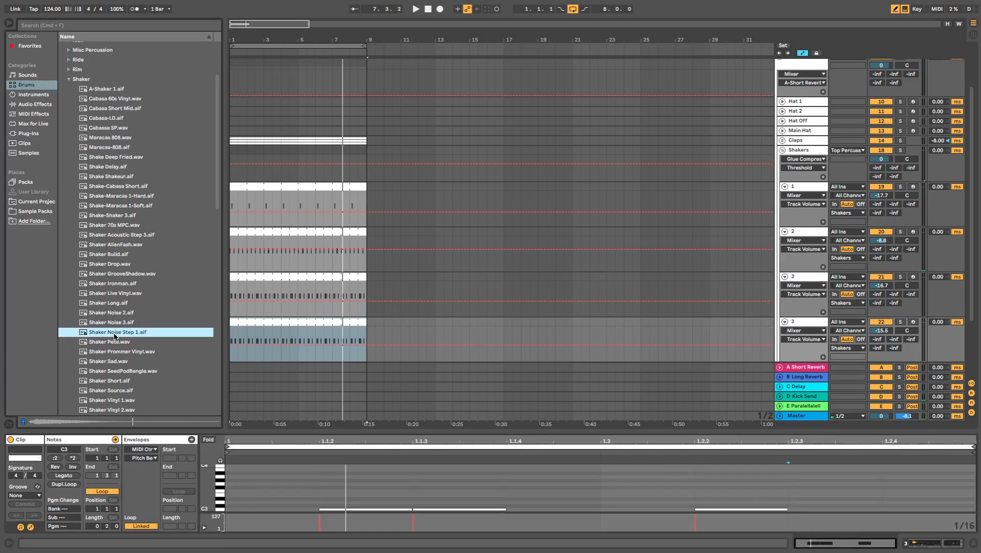
double_click(297, 323)
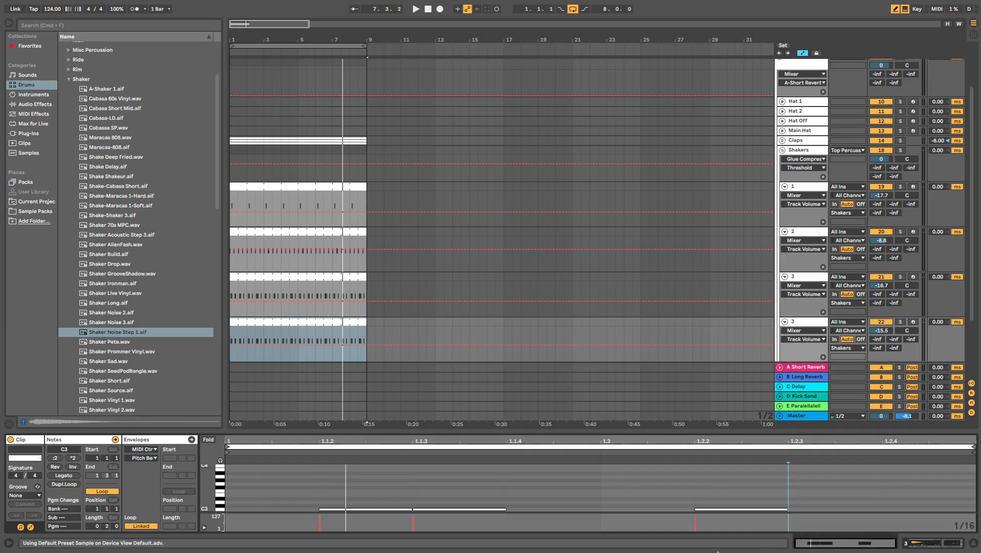
Step: Replace the notes in the duplicated shaker track 3 clip with C3 sixteenths at 1.1.4 and 1.2.4 while checking playback
key("space")
key("space")
left_click_drag(362, 509, 487, 508)
key("space")
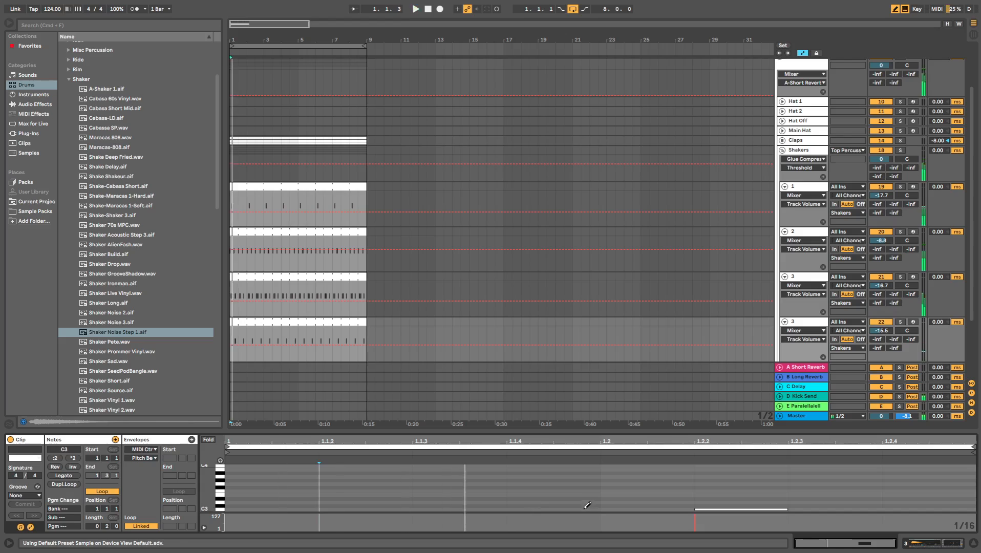
left_click(585, 509)
key("space")
left_click(774, 509)
key("space")
key("space")
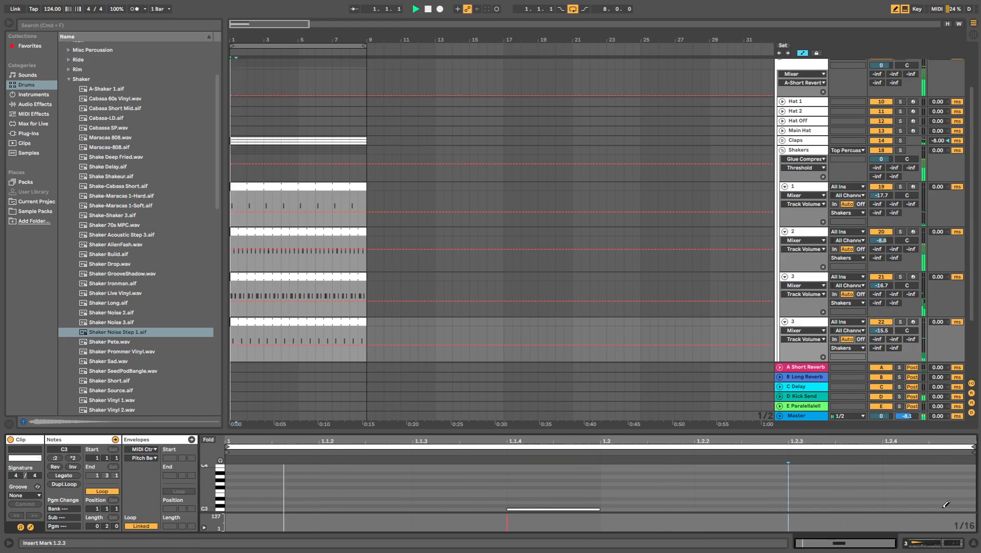
left_click(945, 509)
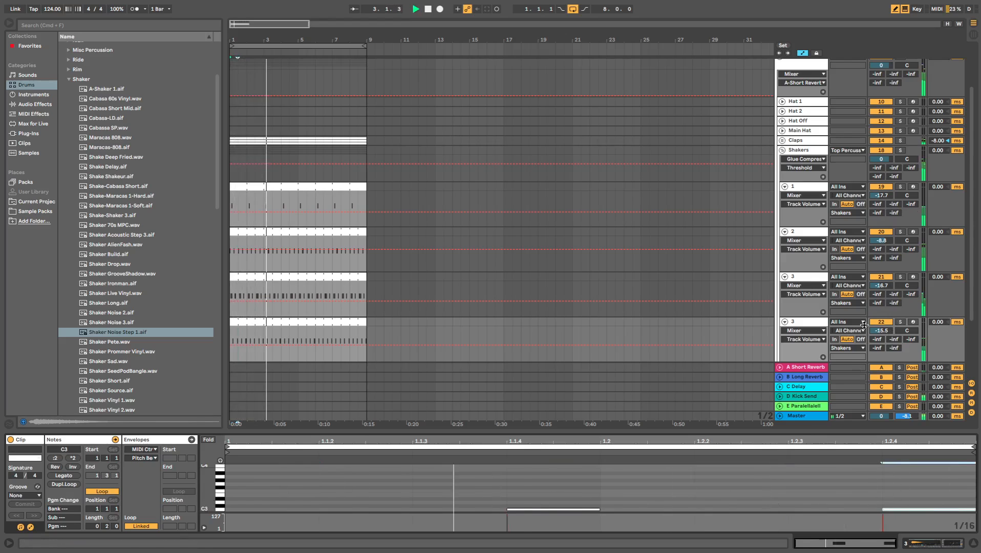
Step: Play the loop and add a C3 sixteenth at 1.1.2 to the clip, keeping 1.1.4 and trying one at 1.2.2
key("space")
key("space")
key("space")
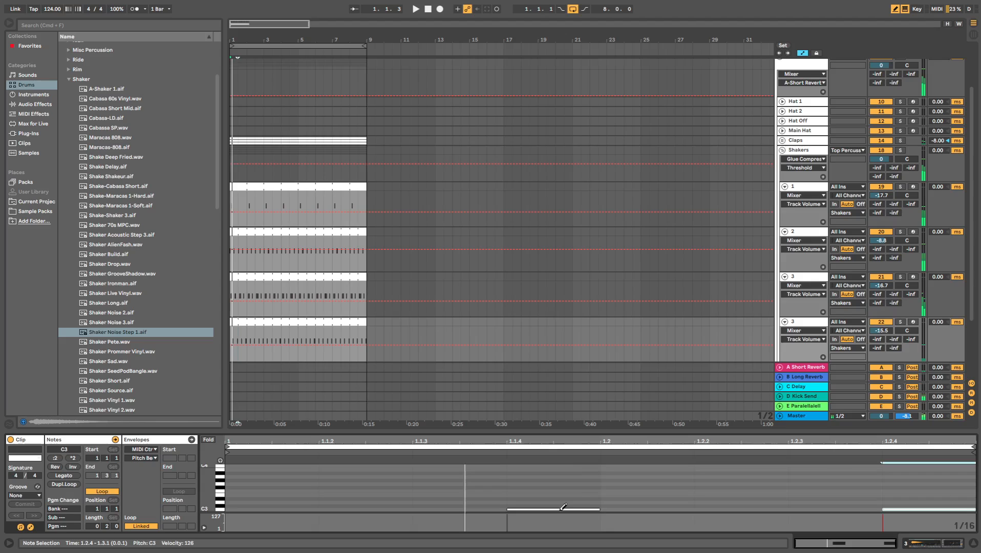
left_click(563, 508)
key("space")
left_click(355, 508)
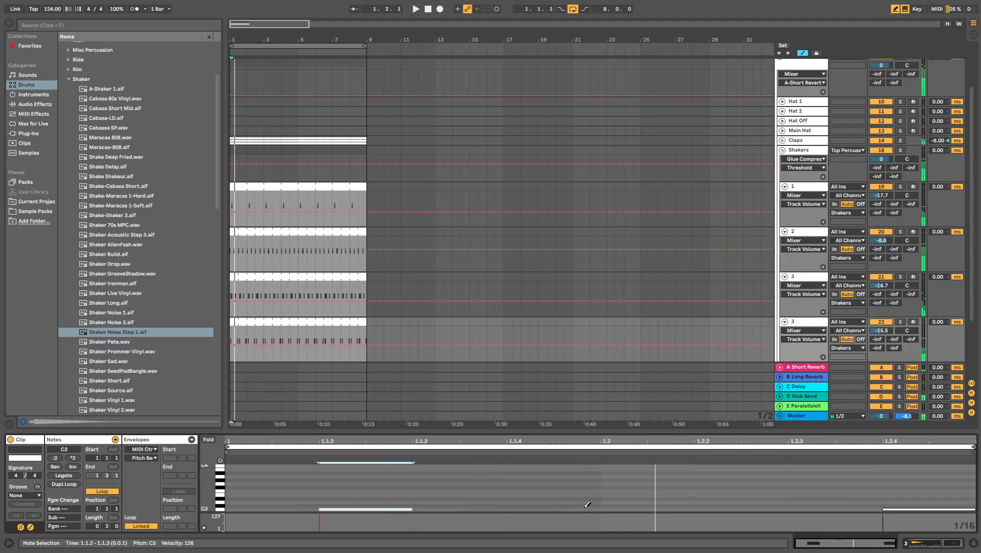
left_click(586, 508)
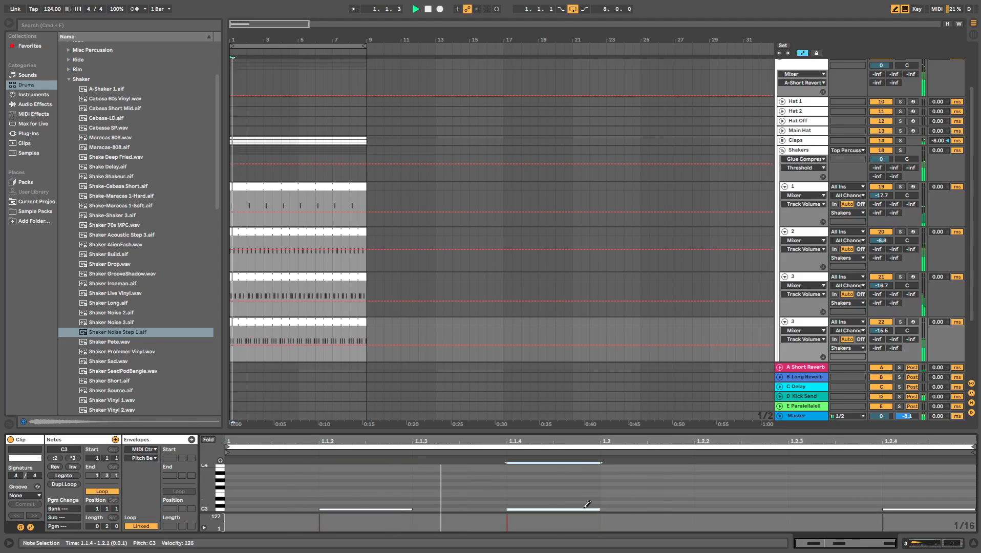
left_click(763, 508)
left_click(764, 509)
key("space")
key("space")
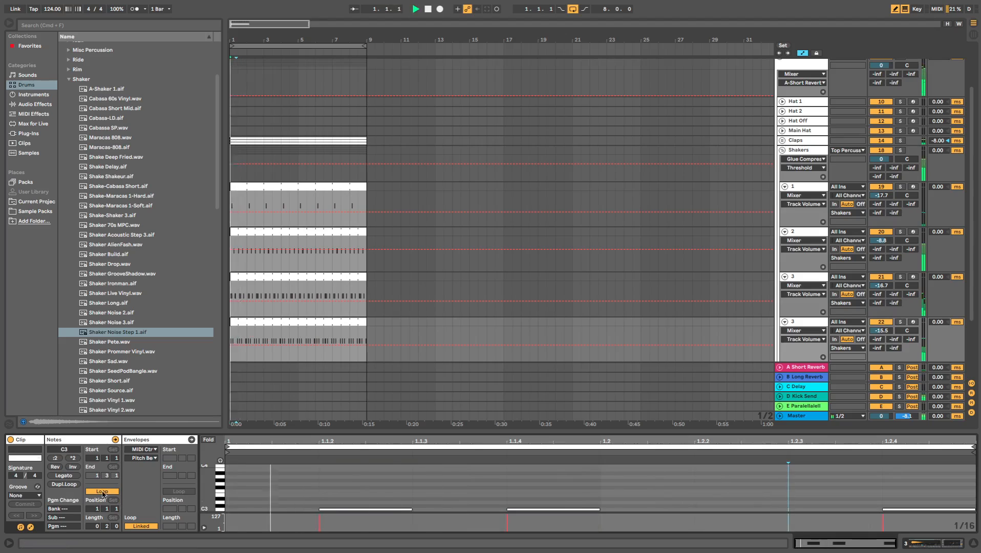
Step: Duplicate the clip's loop to one bar and place C3 sixteenths at 1.2.2, 1.2.4, 1.4.2 and 1.4.4
left_click(53, 487)
left_click(597, 508)
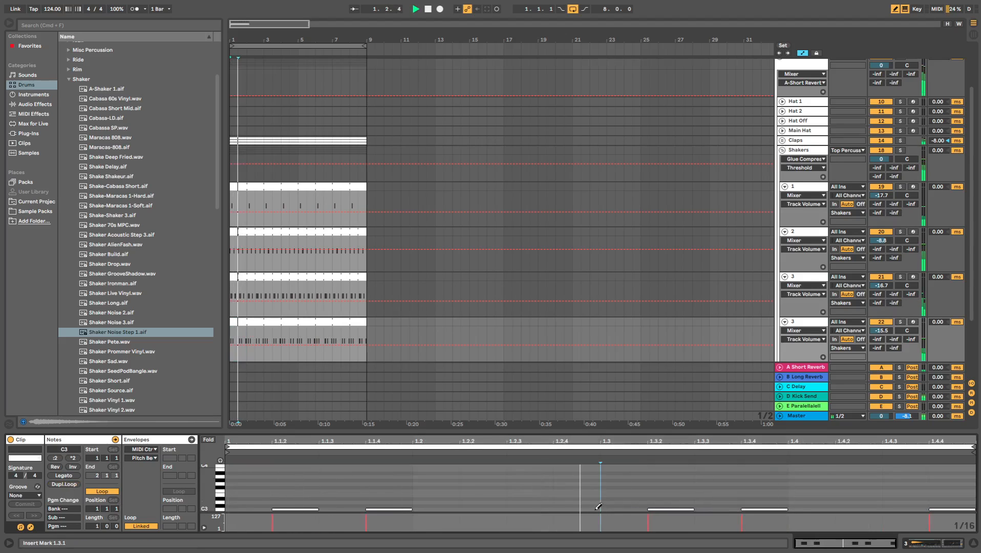
left_click(942, 509)
left_click(908, 510)
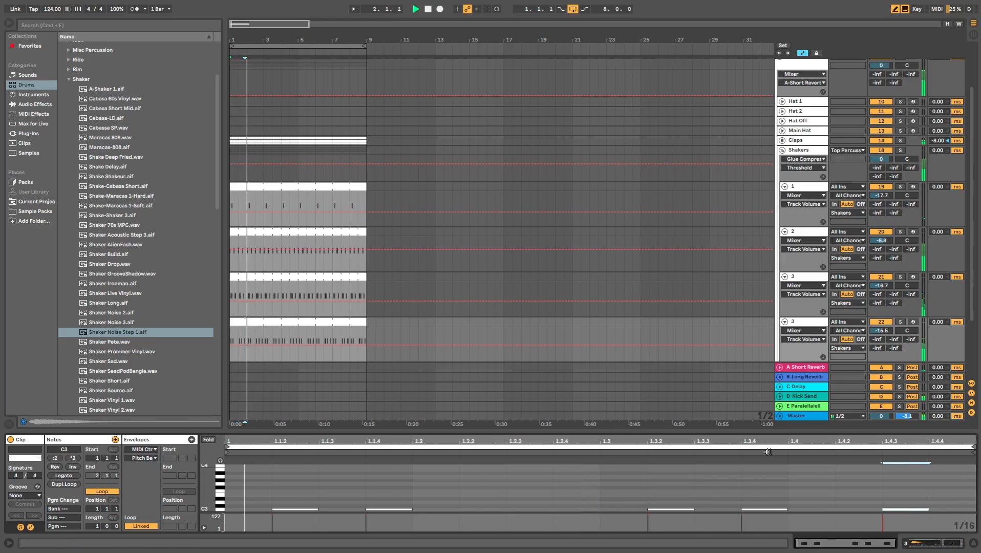
left_click(917, 509)
left_click(858, 509)
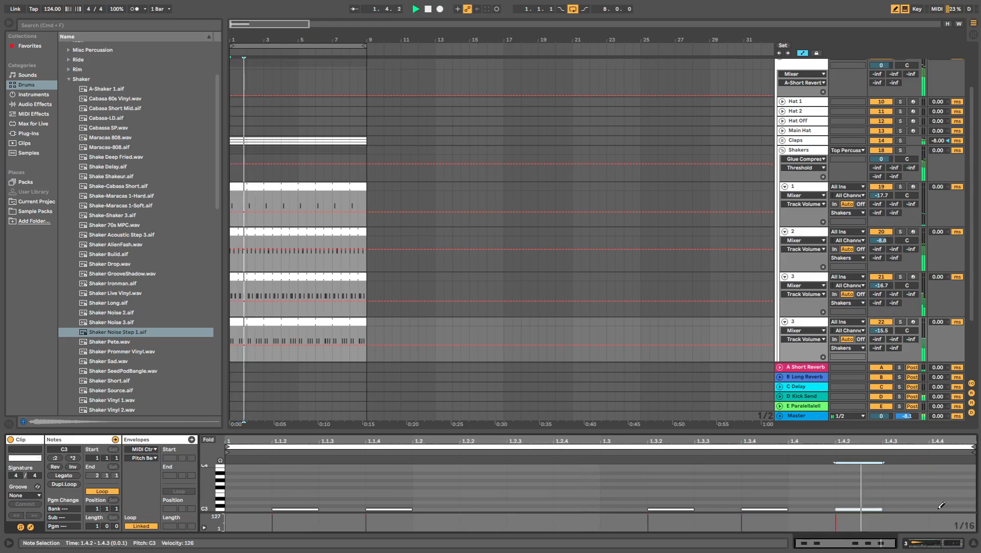
left_click(945, 509)
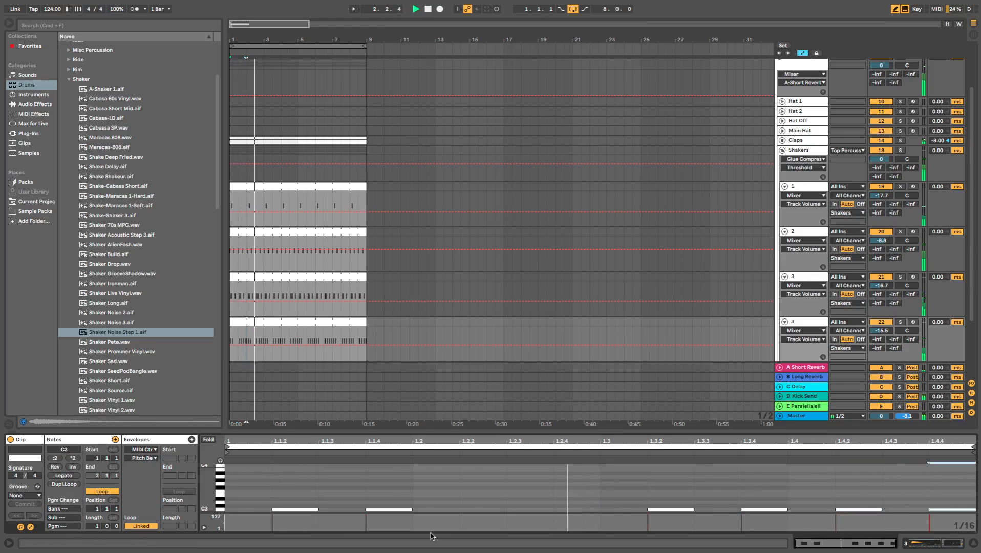
left_click(482, 509)
left_click(577, 509)
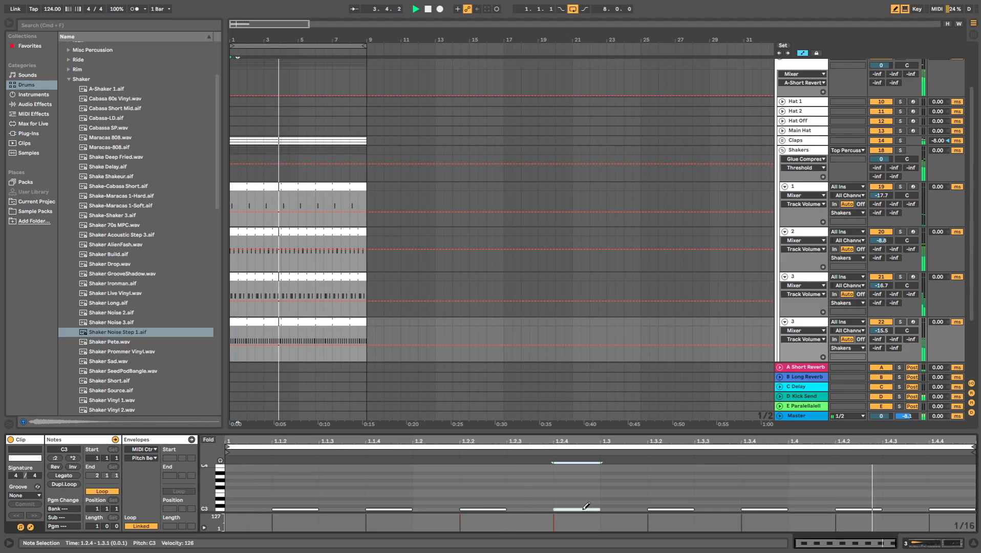
Step: Lower the duplicated shaker track 3 to -20.8 dB and shorten the shaker track 1 clip's loop to two beats
left_click_drag(881, 330, 881, 341)
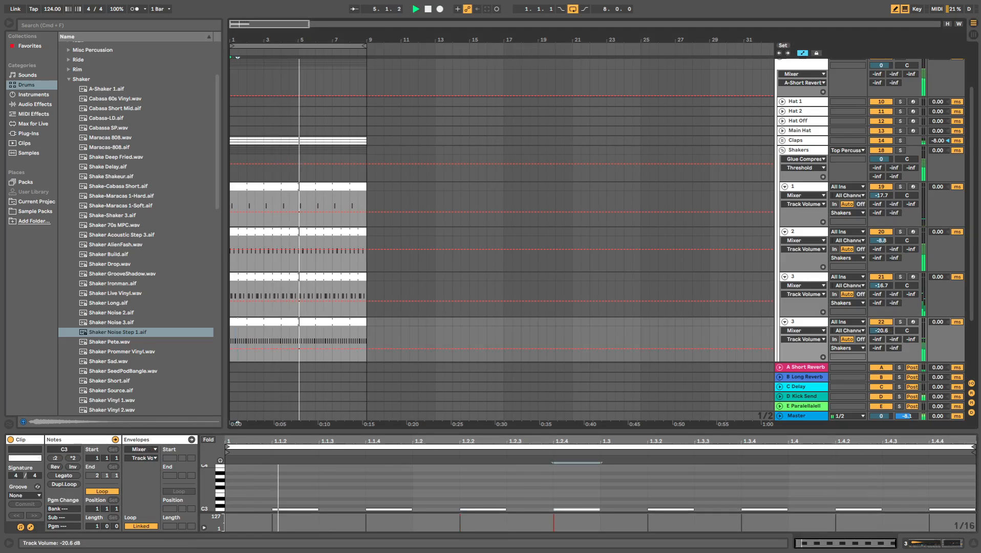
left_click(313, 189)
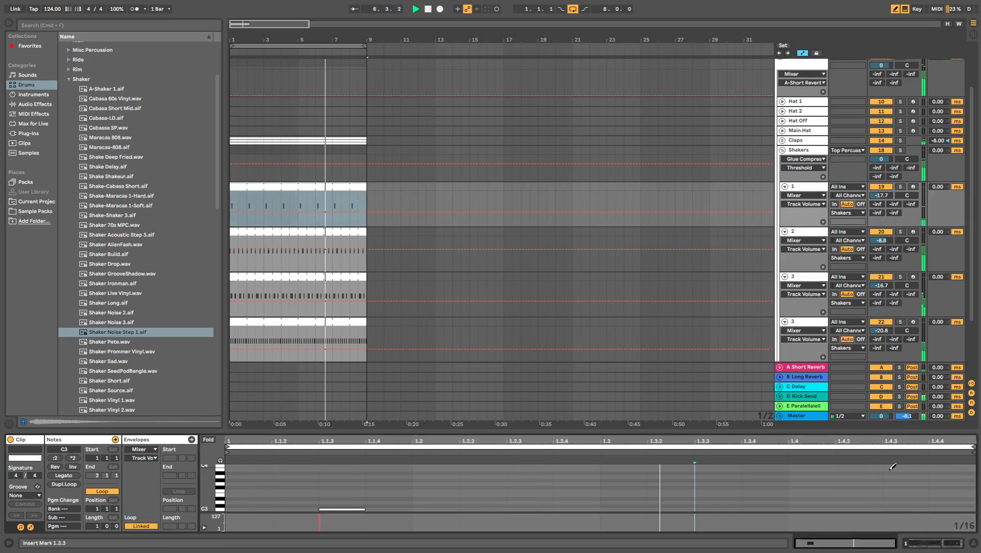
mouse_move(973, 447)
left_mouse_down()
mouse_move(758, 482)
mouse_move(607, 483)
left_mouse_up()
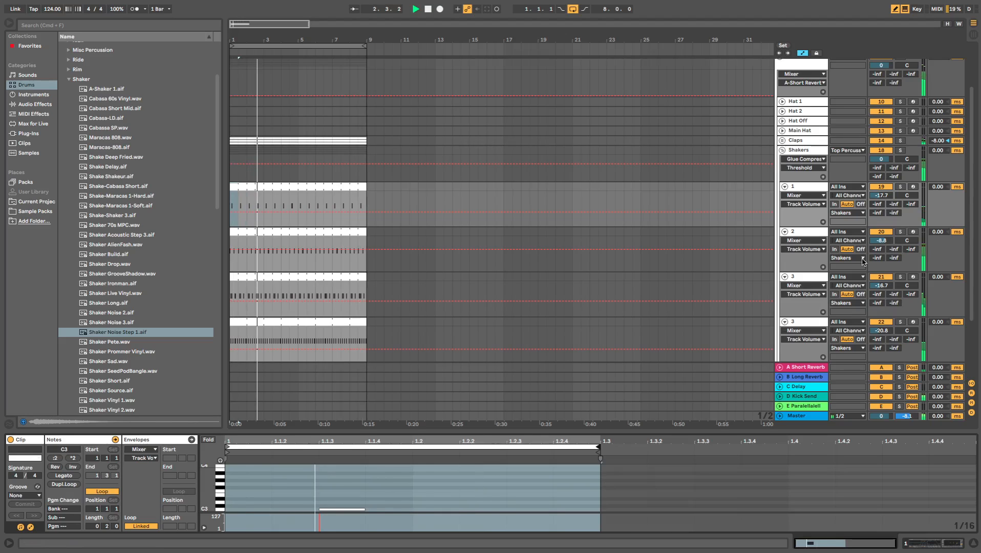
Step: Solo shaker track 2 and the duplicated track 3 in turn to compare their sound, and browse the audio effects
left_click(901, 232)
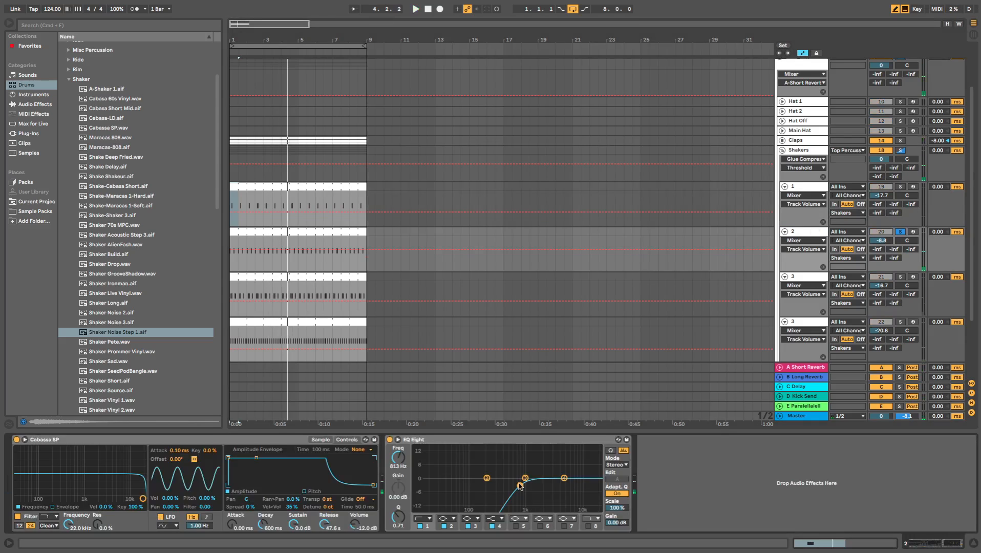
left_click(806, 322)
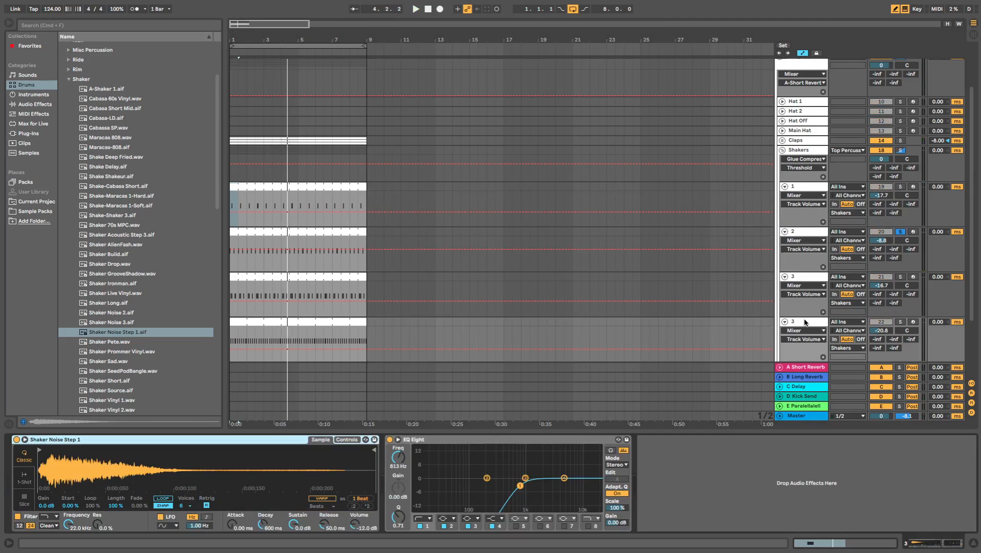
key("space")
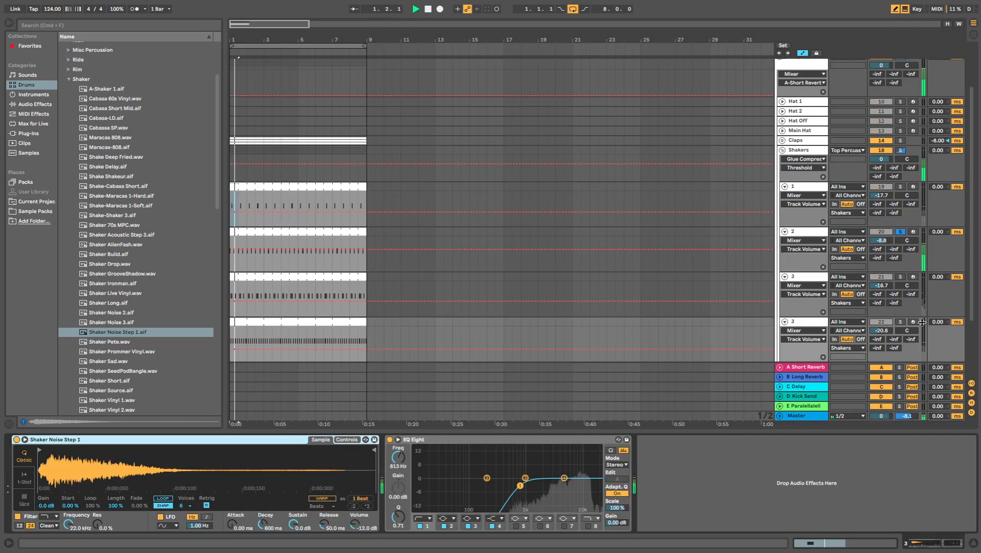
left_click(900, 322)
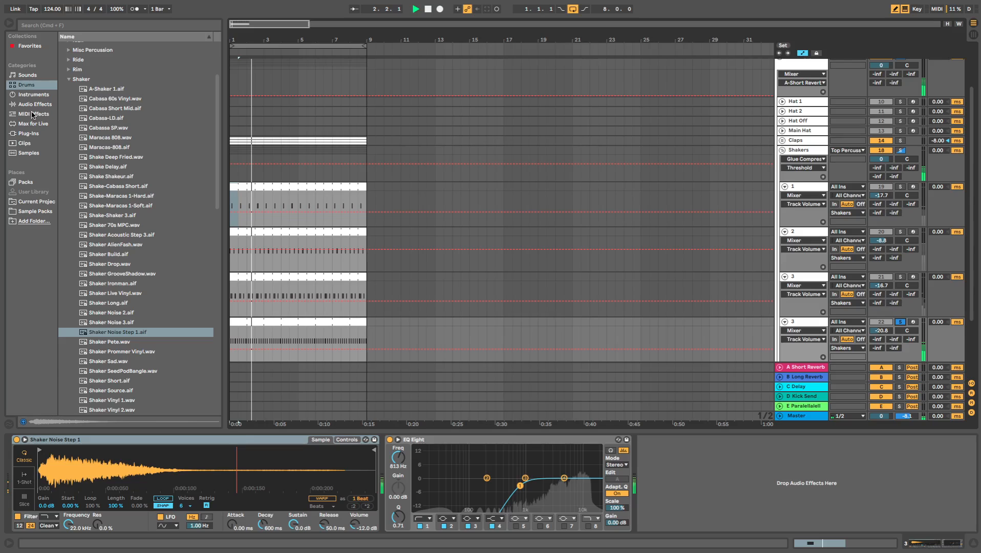
left_click(33, 104)
key("space")
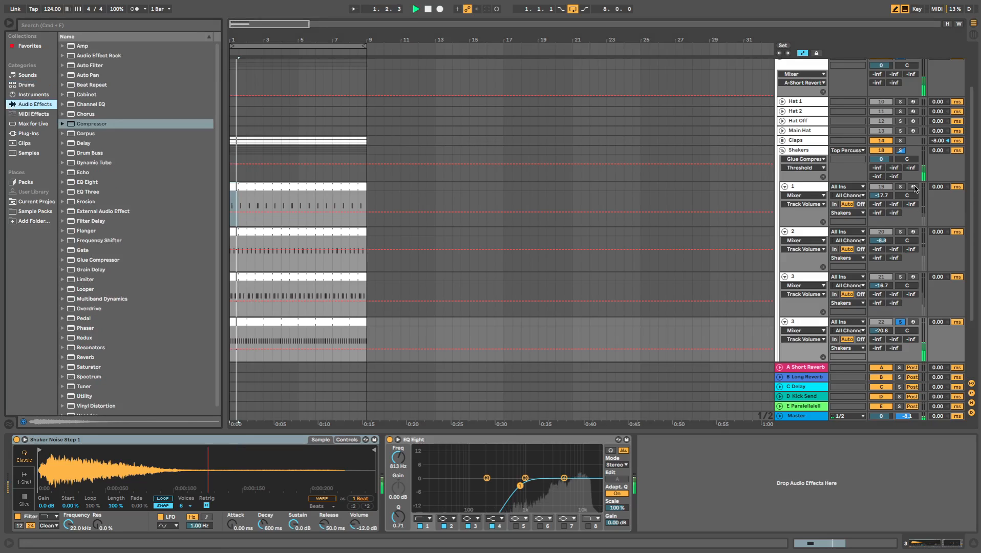
Step: Lower the duplicated shaker track 3 to -24.8 dB and set the Shakers group's A-Short Reverb send to -24.0 dB
left_click(811, 146)
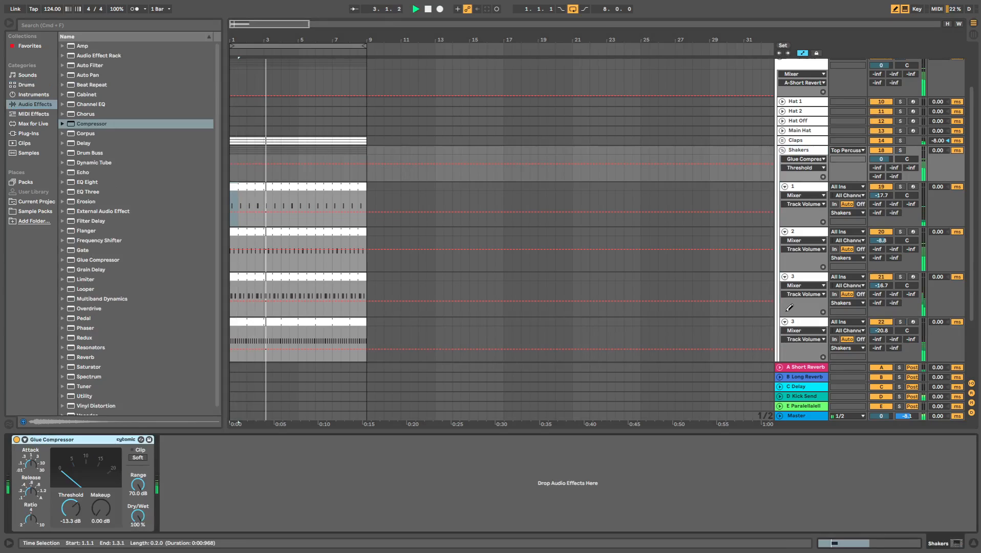
left_click_drag(881, 330, 881, 341)
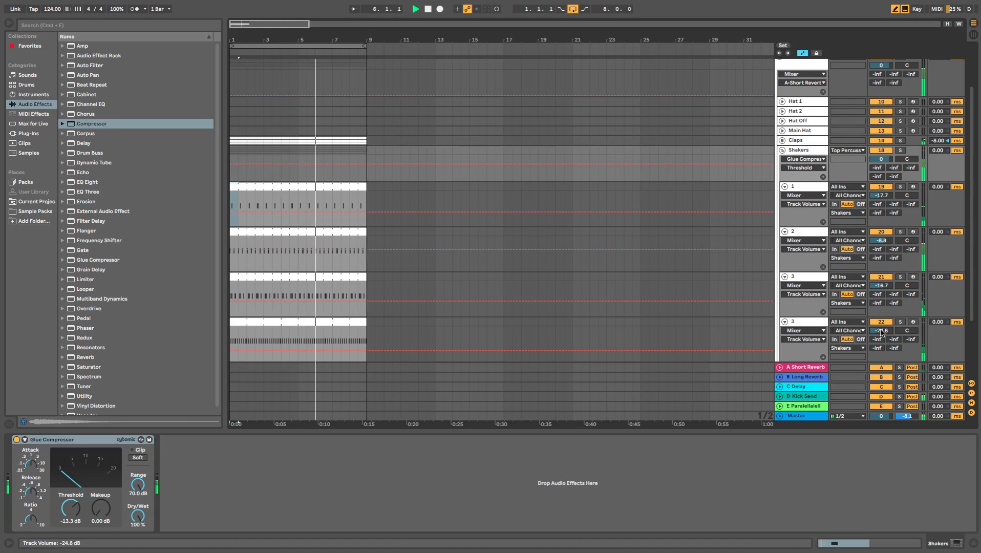
mouse_move(876, 168)
left_mouse_down()
mouse_move(877, 148)
mouse_move(877, 166)
left_mouse_up()
Step: Set the Shakers group's Glue Compressor threshold to -27.0 dB and reduce its A-Short Reverb send to -26.5 dB
double_click(809, 150)
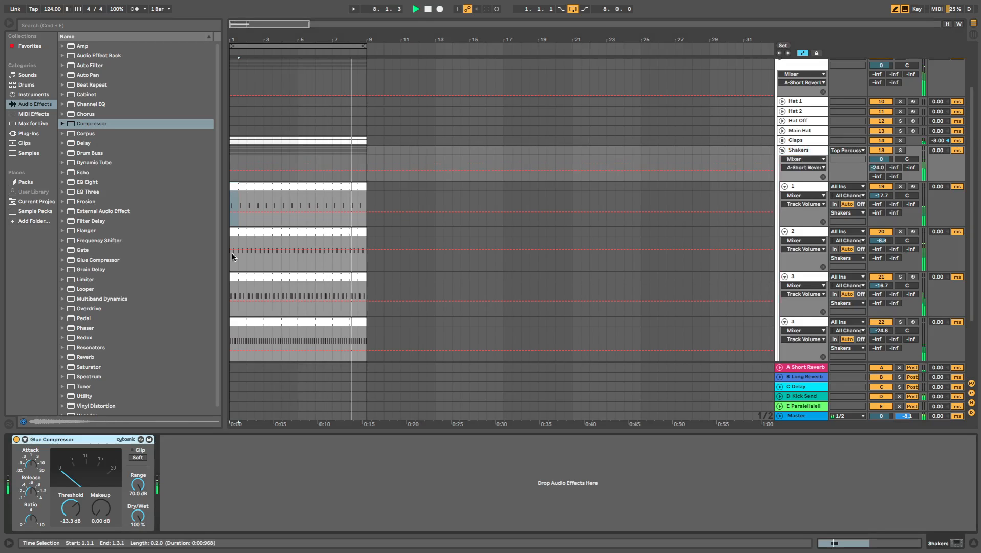
left_click_drag(70, 508, 71, 522)
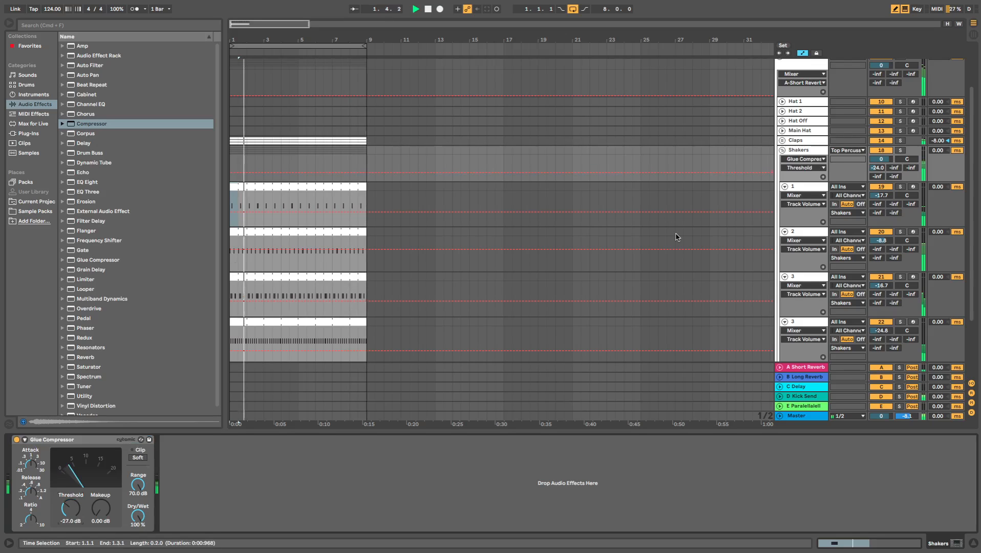
scroll(822, 242, "up", 2)
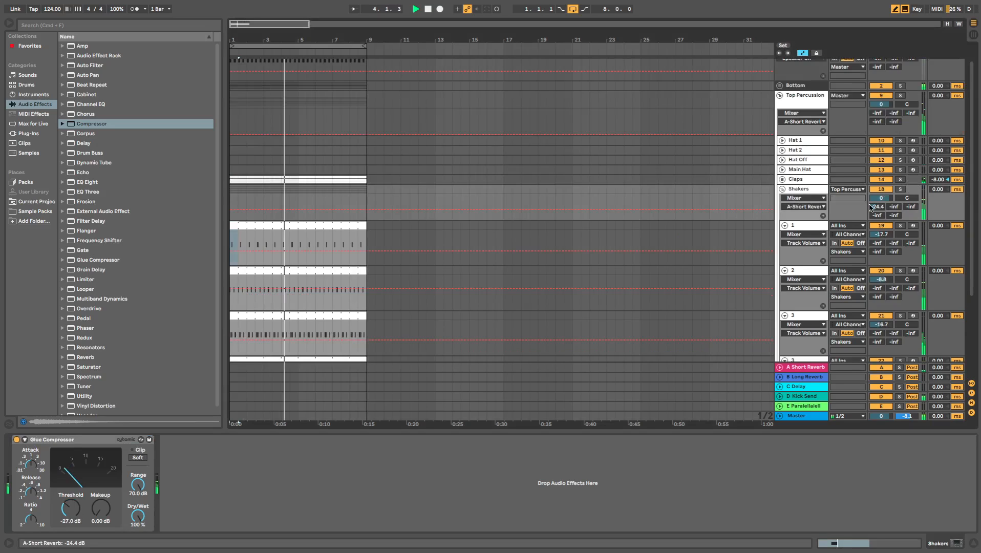
left_click(813, 192)
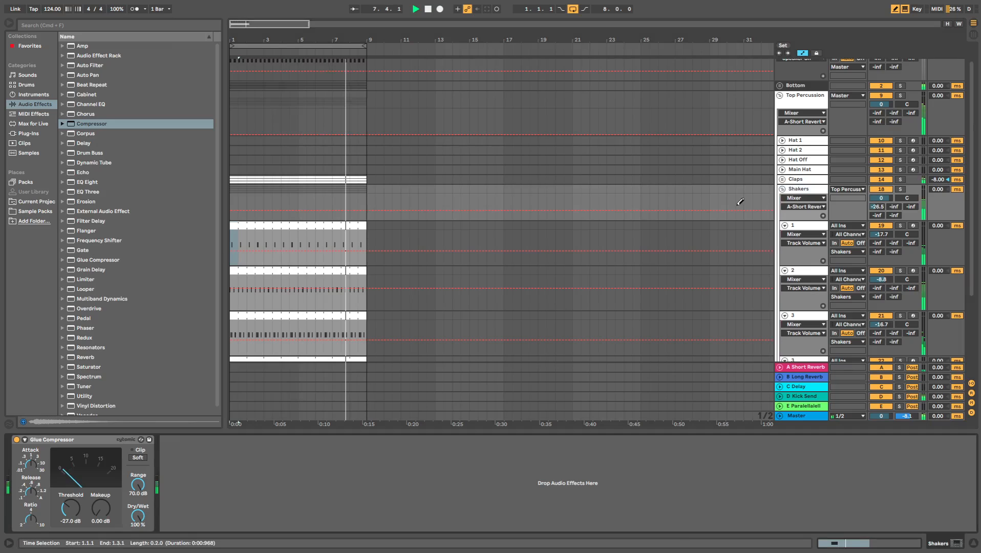
Step: Add an Auto Pan after the Glue Compressor on the Shakers group and sync its rate to note values
scroll(95, 359, "down", 1)
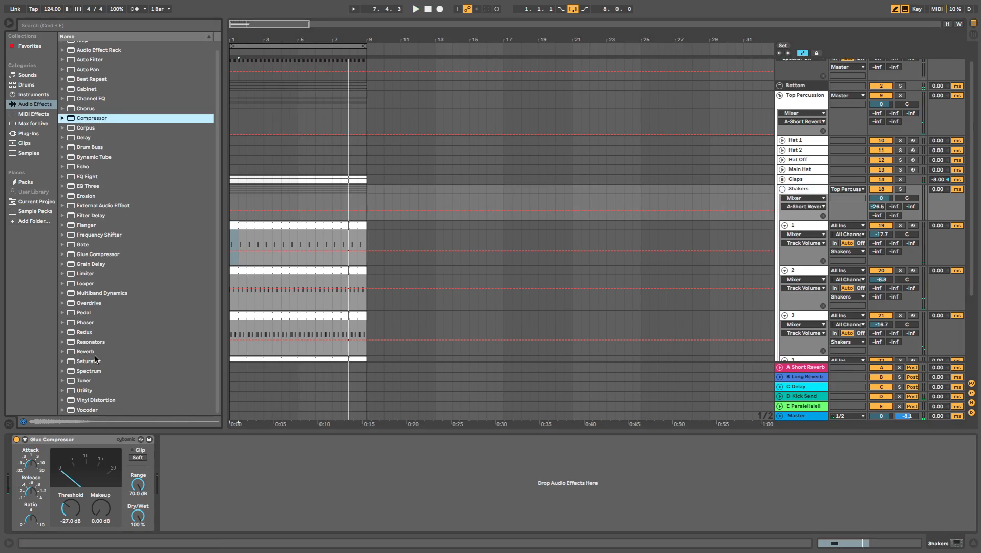
scroll(96, 359, "up", 1)
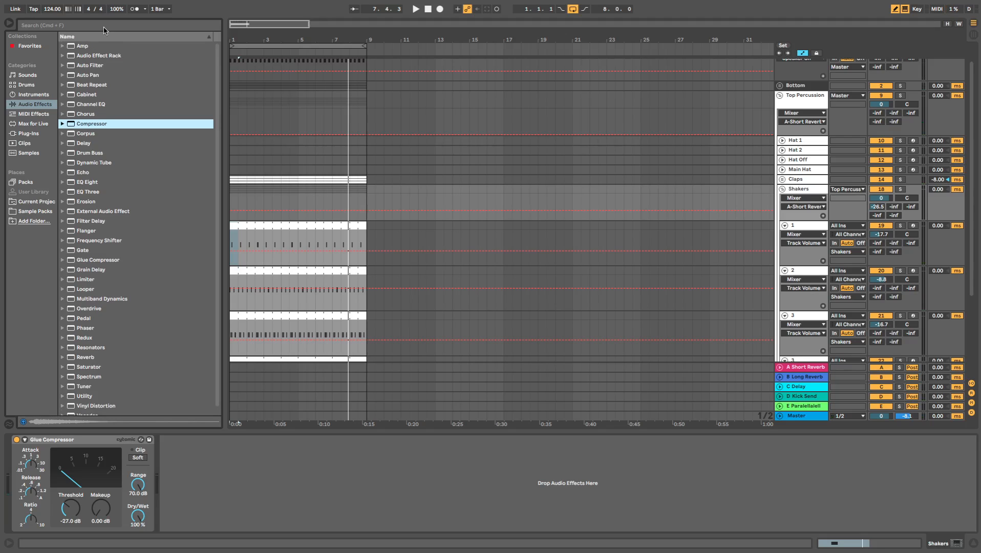
left_click_drag(106, 75, 204, 525)
left_click(198, 521)
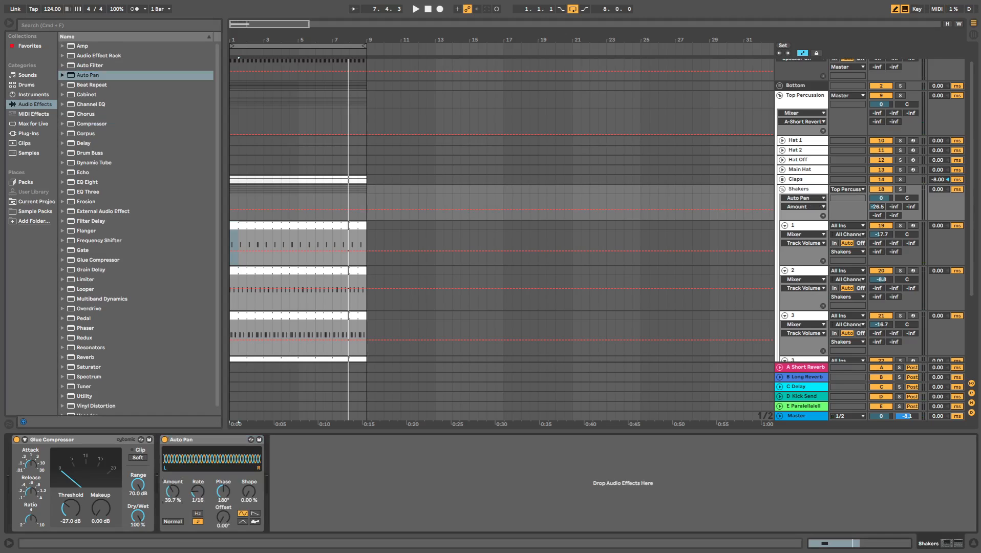
Step: Set the Auto Pan's amount to 54.0 % and, with the loop playing, its rate to 1/12
left_click_drag(173, 491, 172, 480)
left_click_drag(197, 491, 198, 495)
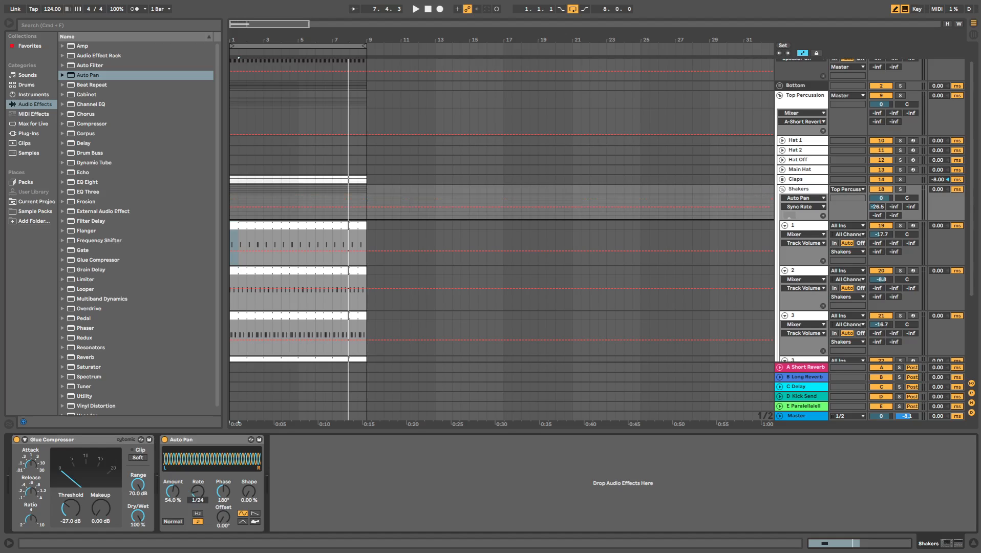
key("space")
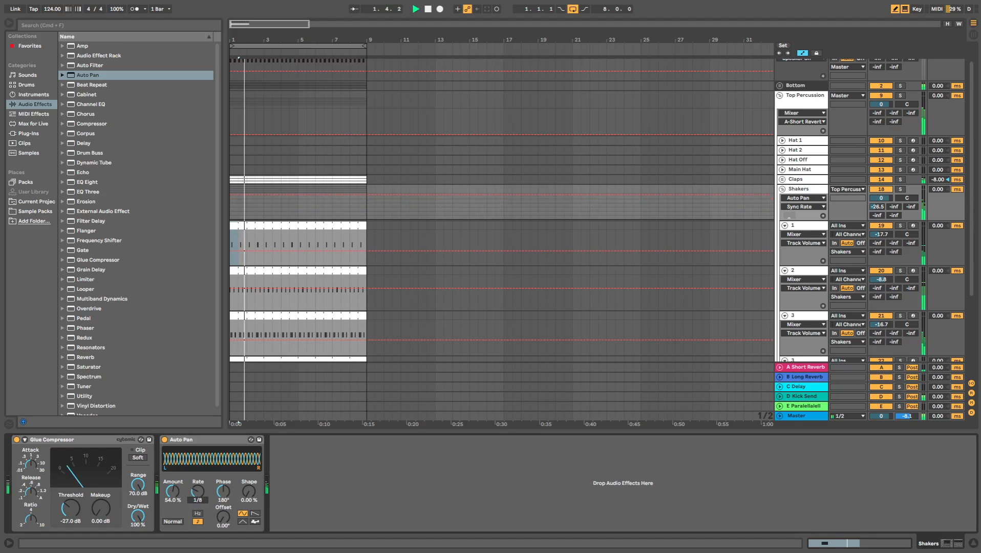
left_click_drag(198, 490, 198, 493)
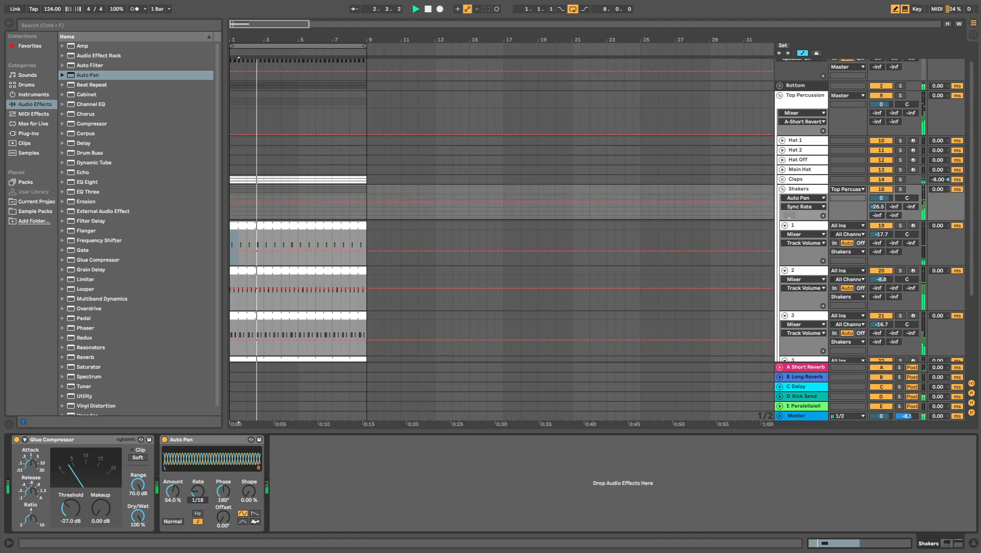
left_click_drag(198, 491, 198, 486)
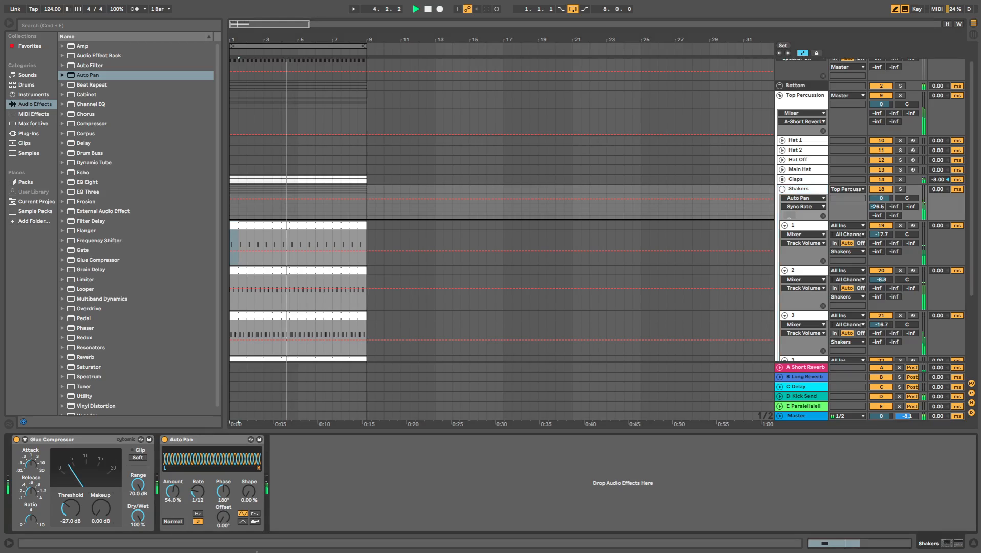
Step: Raise the Glue Compressor's makeup gain to 2.54 dB and collapse the Shakers group
left_click_drag(100, 508, 97, 513)
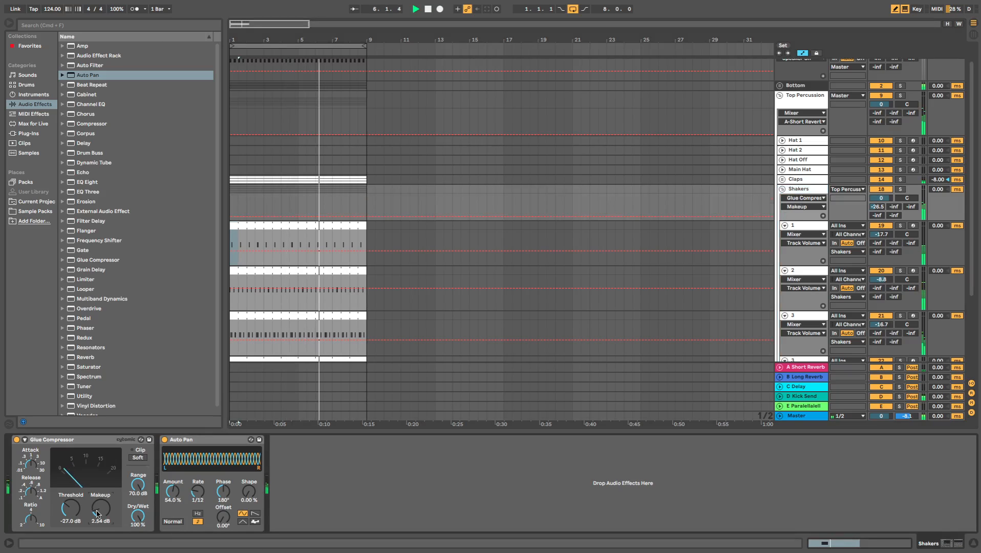
left_click(782, 189)
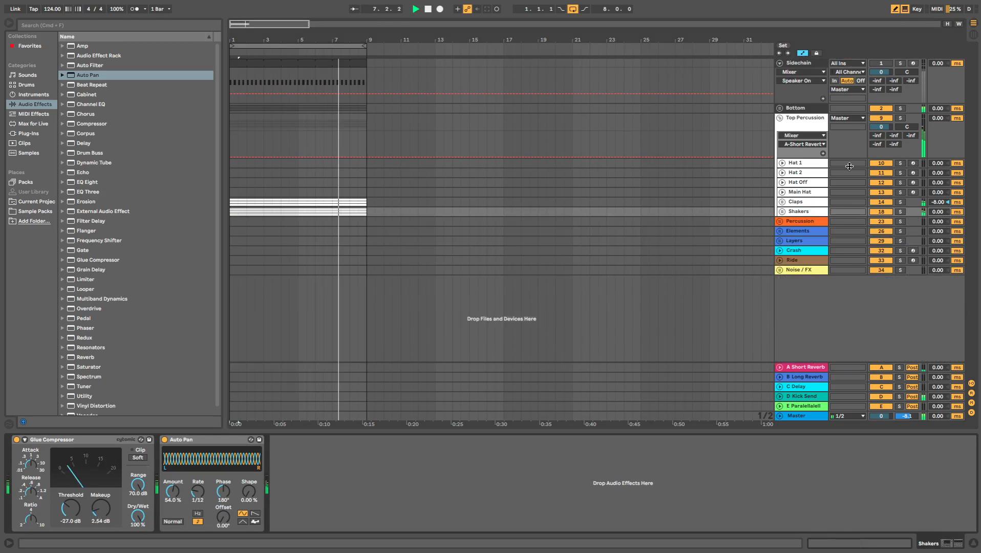
Step: Select the Hat 1 track and open the Hihat folder of the Drum Hits samples
left_click(799, 163)
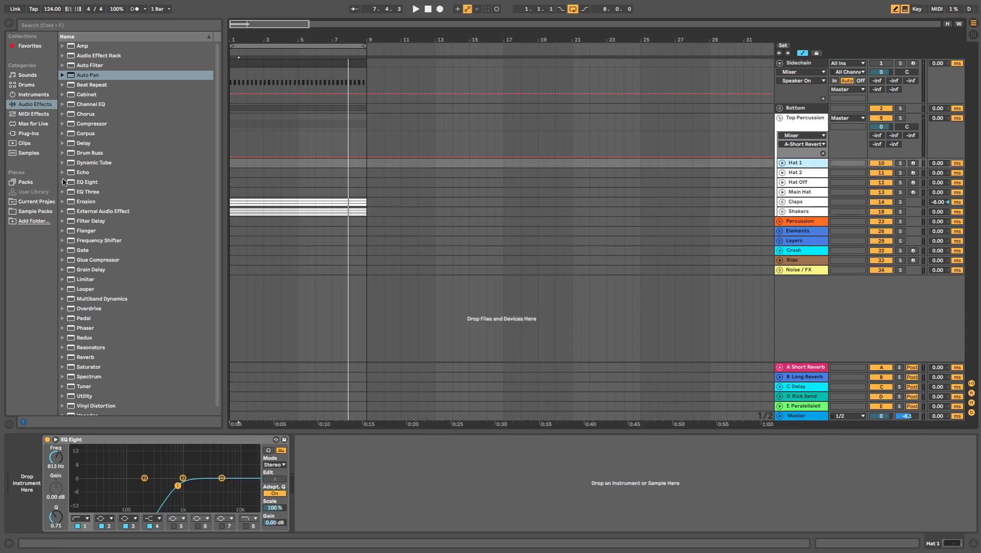
left_click(36, 211)
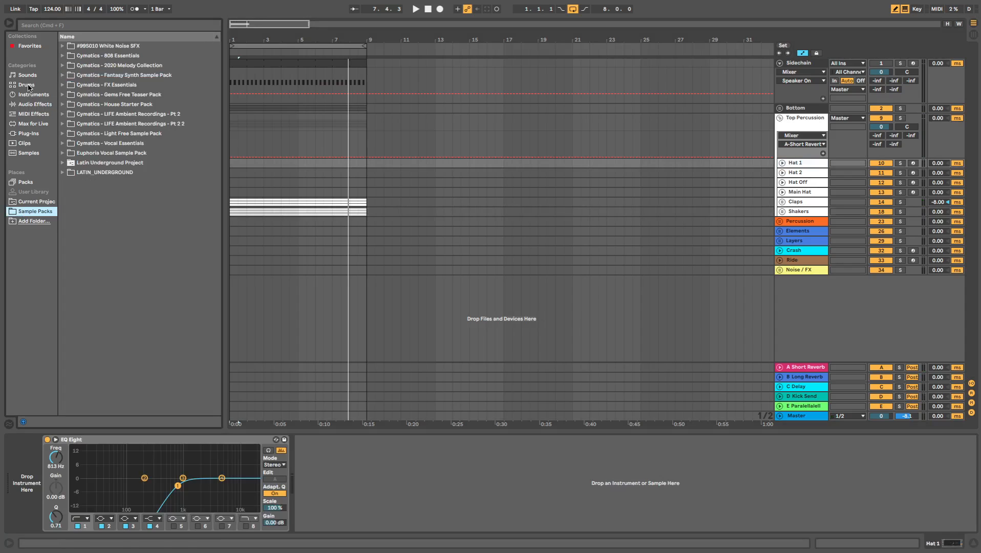
left_click(33, 94)
left_click(13, 103)
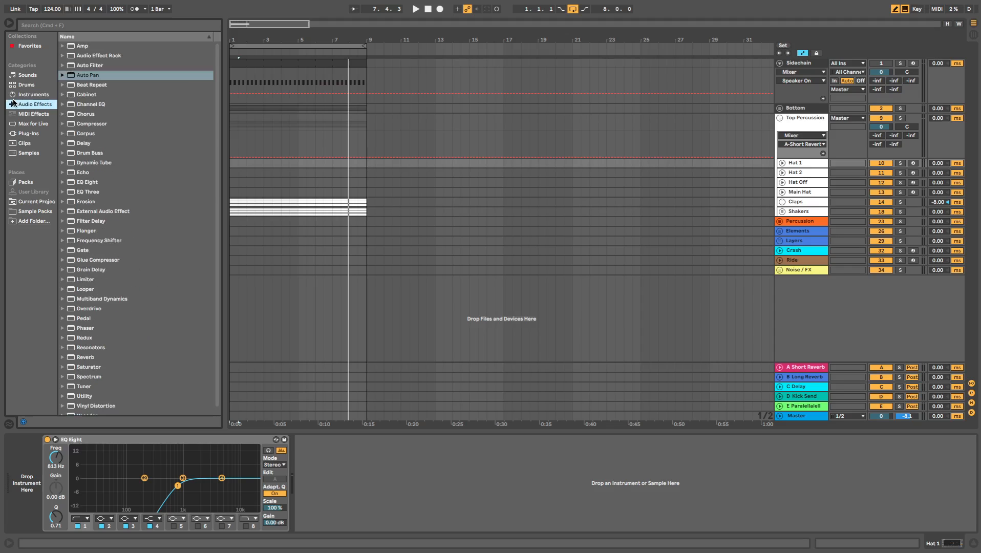
left_click(29, 112)
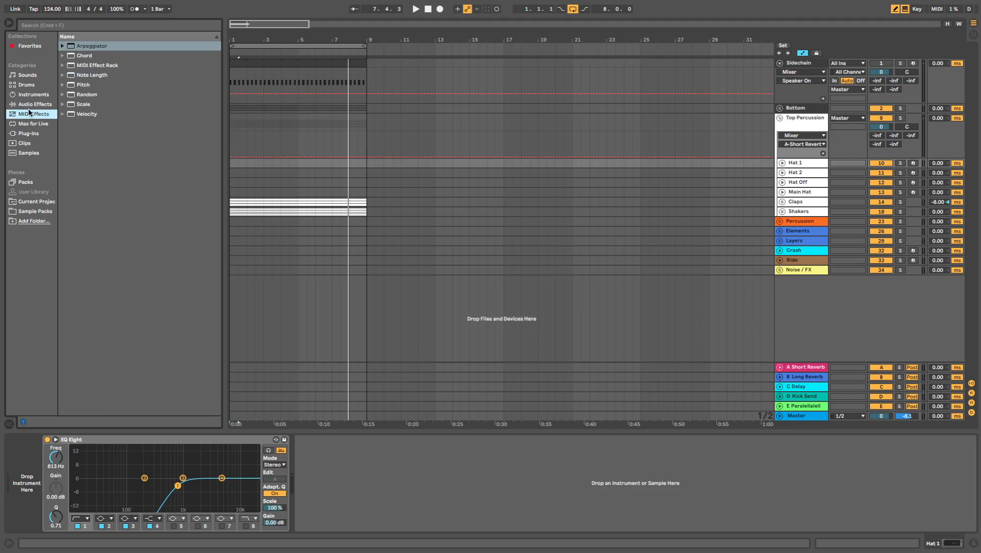
left_click(27, 85)
scroll(80, 120, "up", 3)
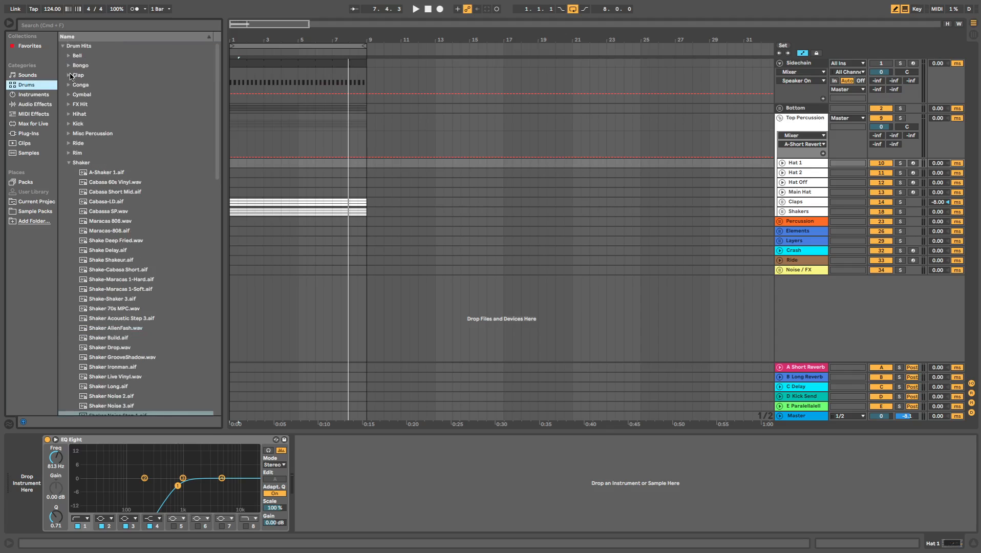
left_click(68, 163)
left_click(69, 114)
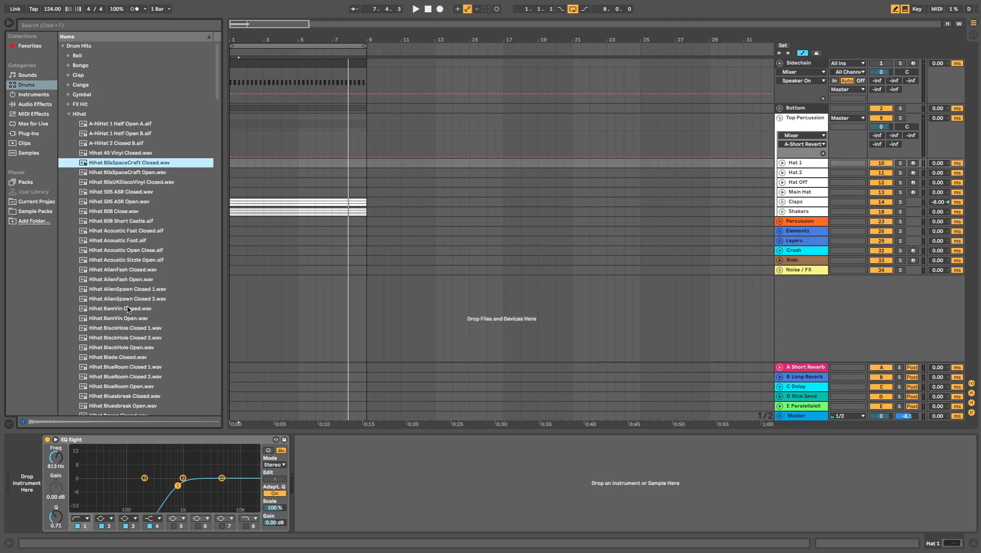
Step: Audition closed and open hi-hat samples in the Hihat folder, finishing on Hihat Parale Closed.wav
scroll(128, 230, "down", 5)
left_click(128, 302)
scroll(130, 308, "down", 5)
left_click(133, 313)
scroll(137, 320, "down", 6)
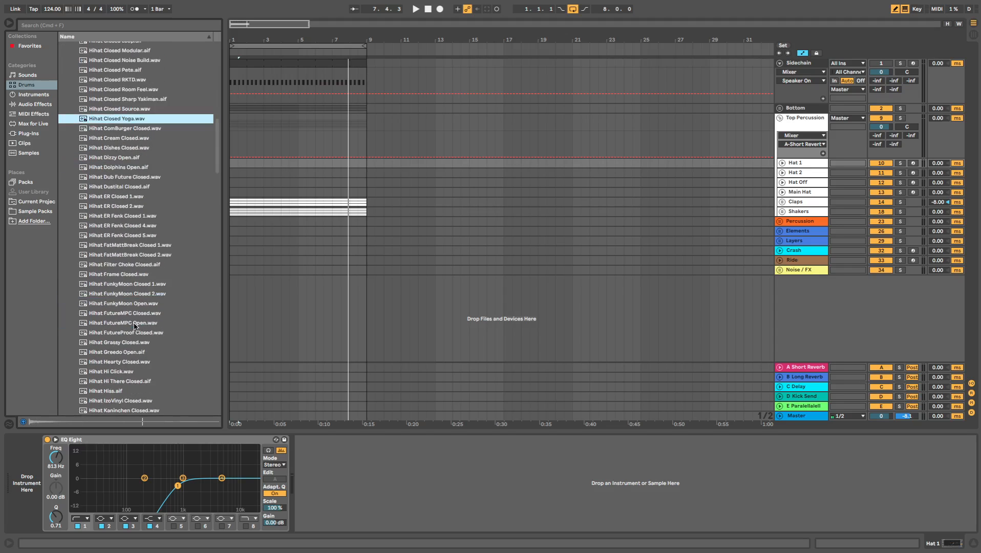
left_click(143, 329)
scroll(148, 342, "down", 4)
left_click(117, 300)
scroll(120, 317, "down", 8)
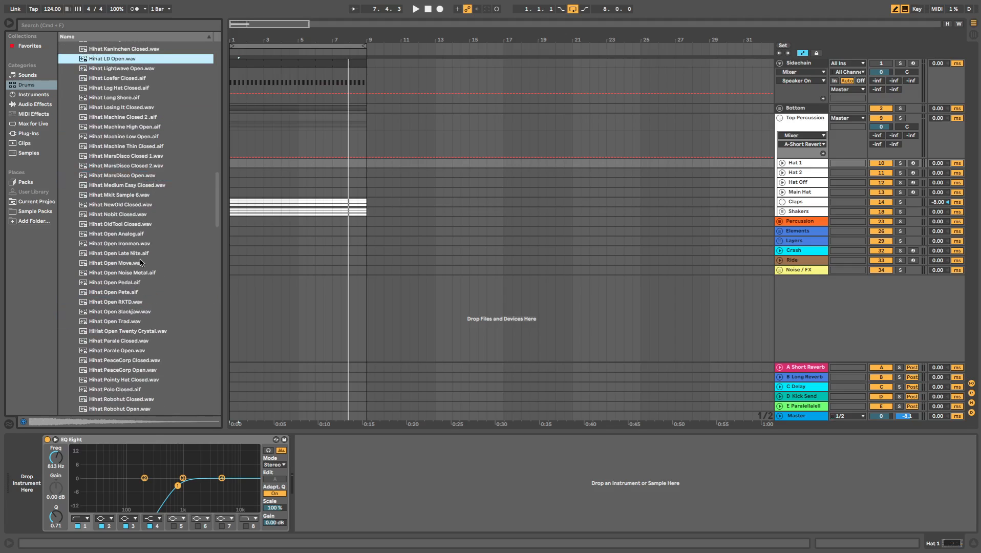
left_click(121, 301)
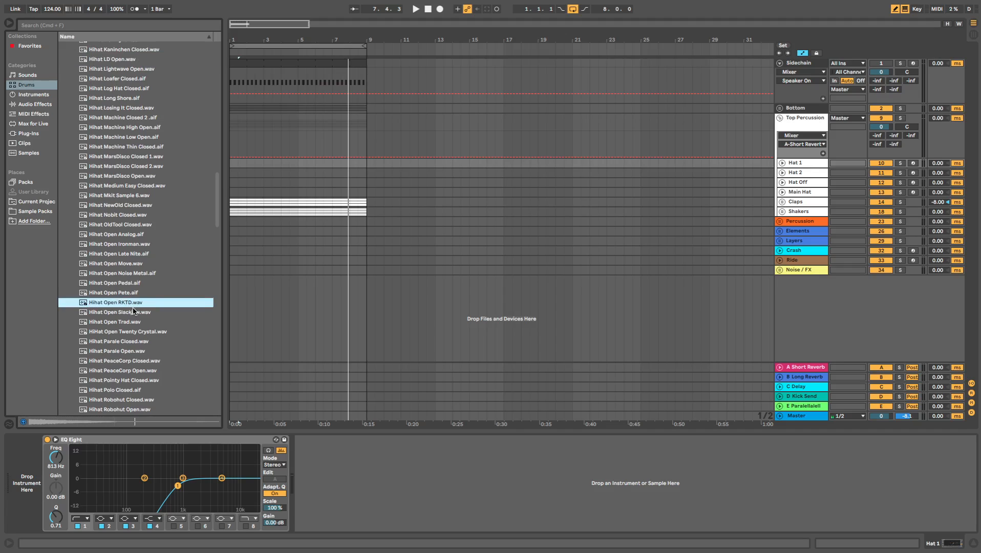
key("space")
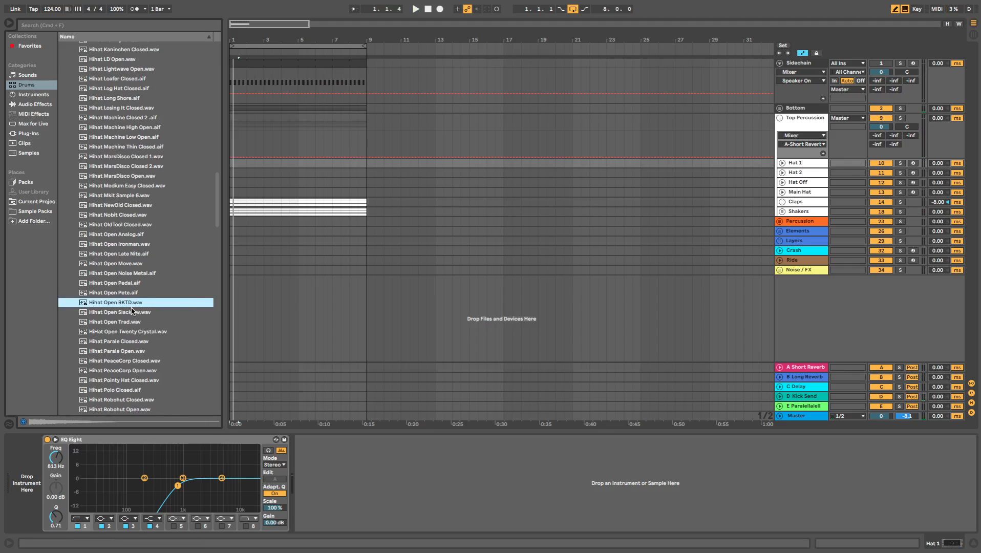
left_click(108, 322)
scroll(112, 326, "down", 2)
left_click(128, 296)
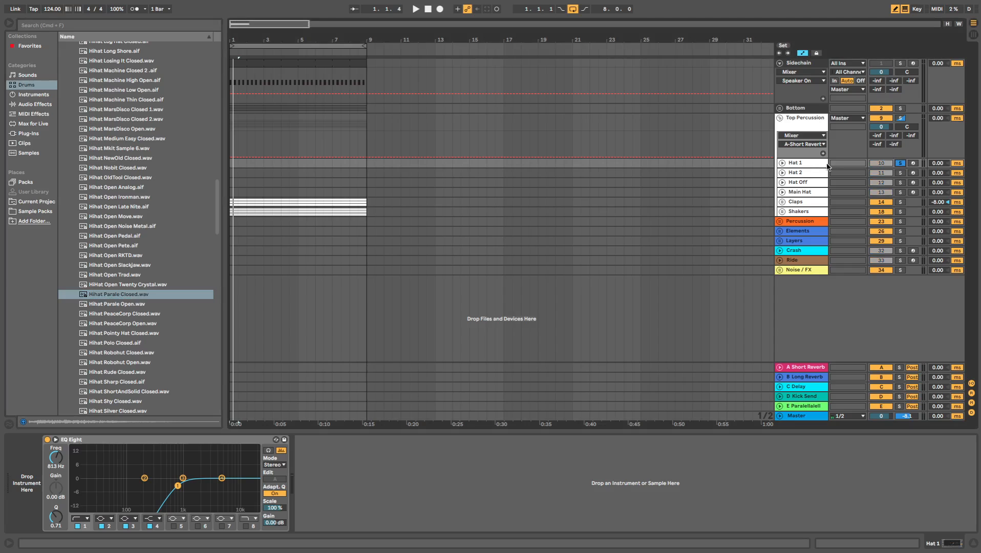
Step: Solo Hat 1 and create a half-bar MIDI clip at bar 1 with a 1/16 note grid
left_click(900, 163)
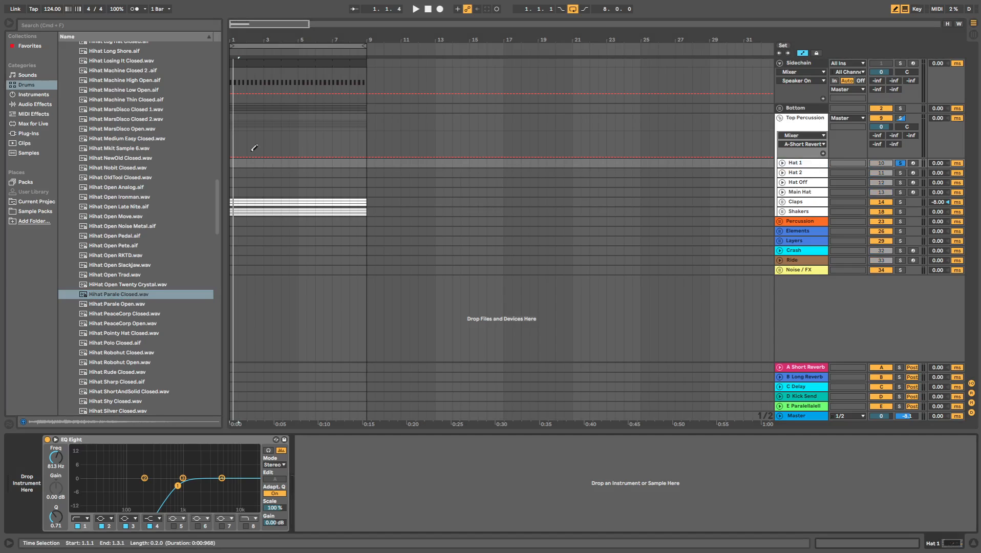
double_click(235, 164)
double_click(234, 163)
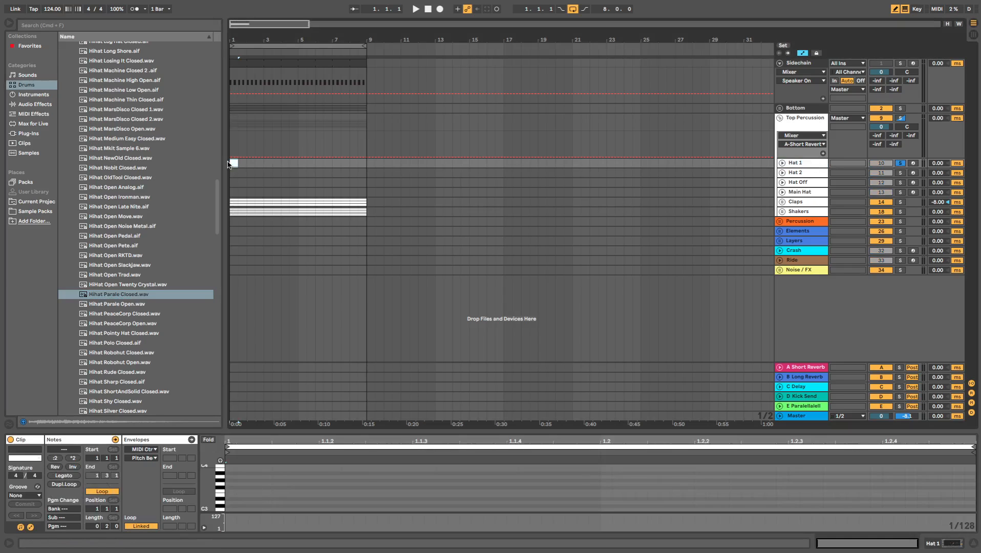
right_click(497, 494)
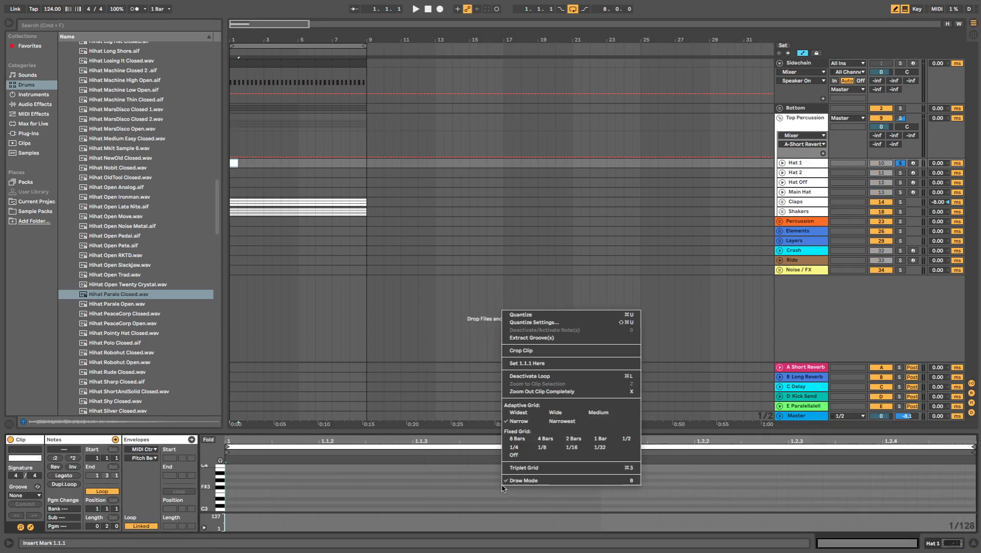
left_click(573, 450)
Step: Draw sixteenth-length C3 notes at 1.1.3 and 1.2.3 in the Hat 1 clip
key("space")
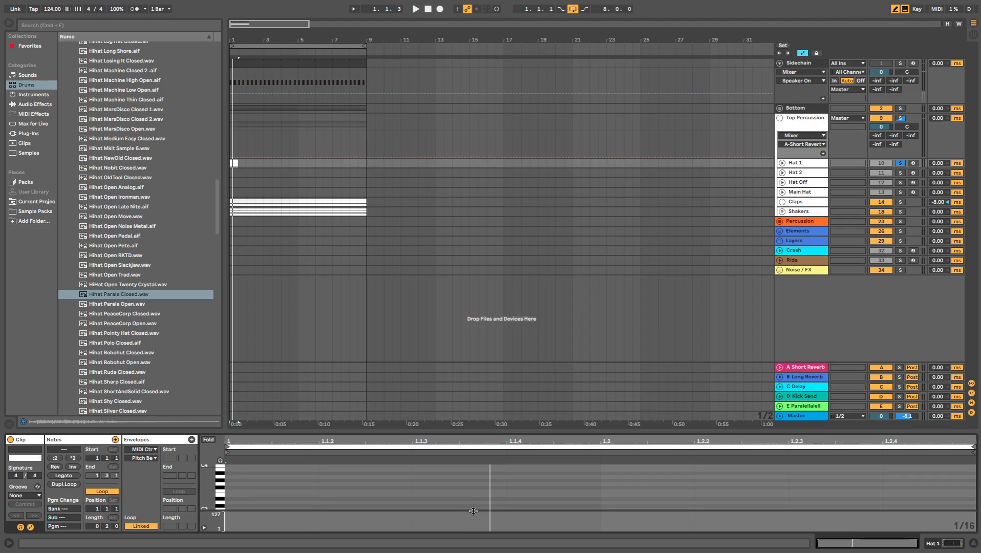
key("b")
left_click(481, 509)
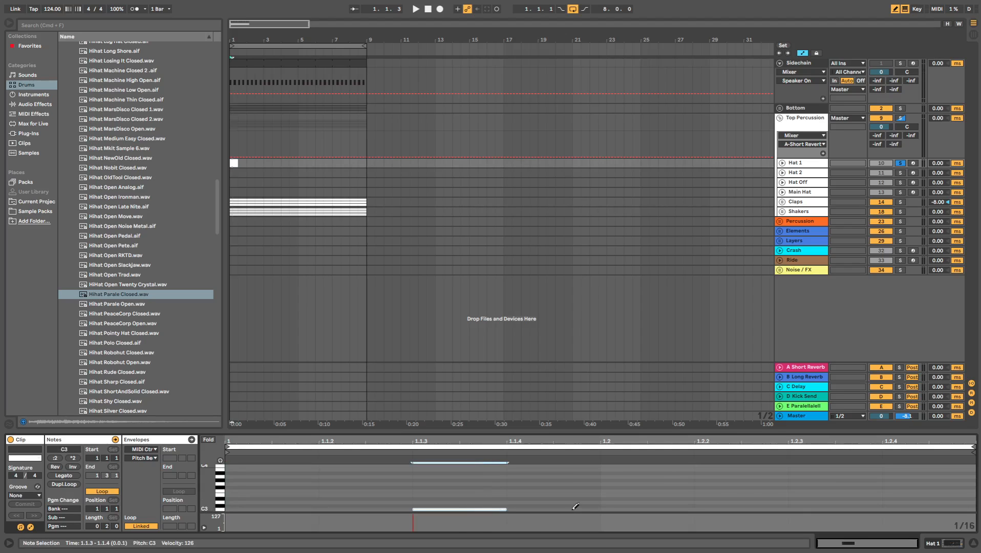
left_click(813, 508)
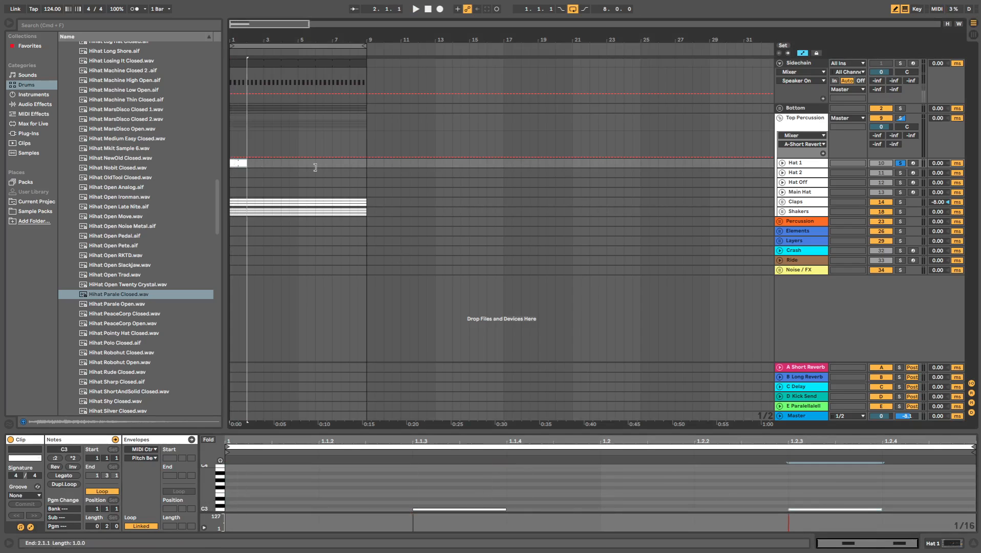
Step: Extend the Hat 1 clip to eight bars and copy it onto the Hat 2 track at bar 1
left_click_drag(315, 168, 366, 169)
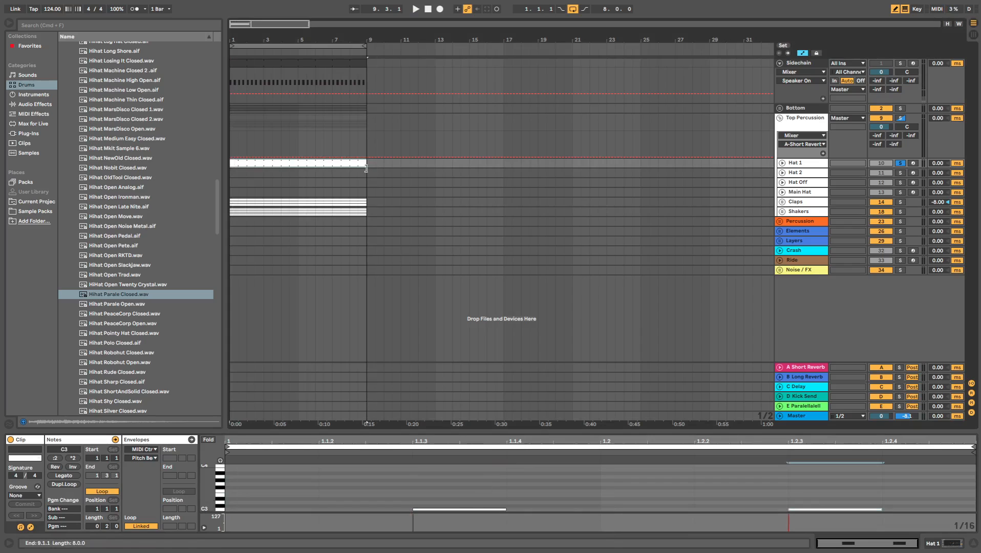
left_click(231, 174)
key("ctrl+v")
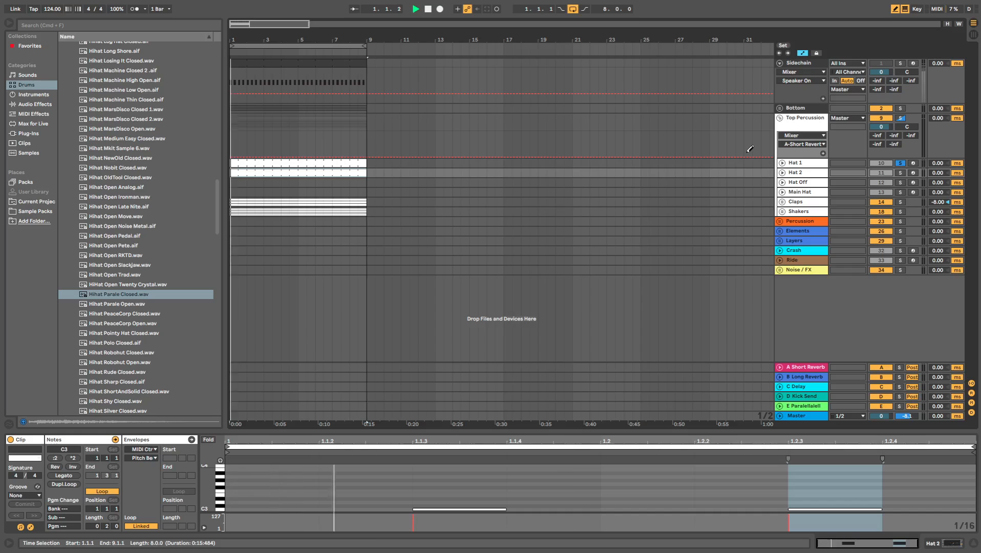
Step: Unfold the Bottom group and collapse its LP and LP 2 / Synth tracks
left_click(779, 108)
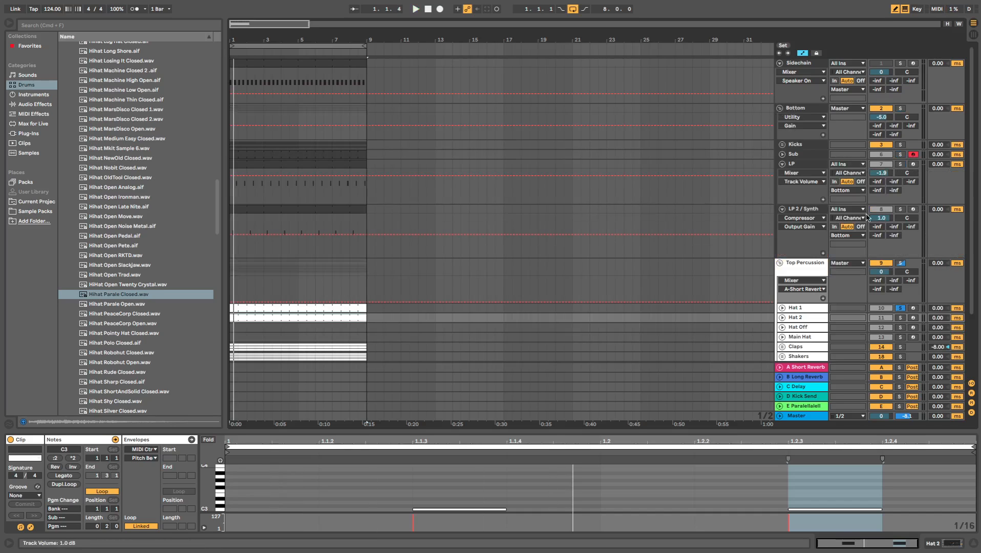
left_click(782, 165)
left_click(782, 174)
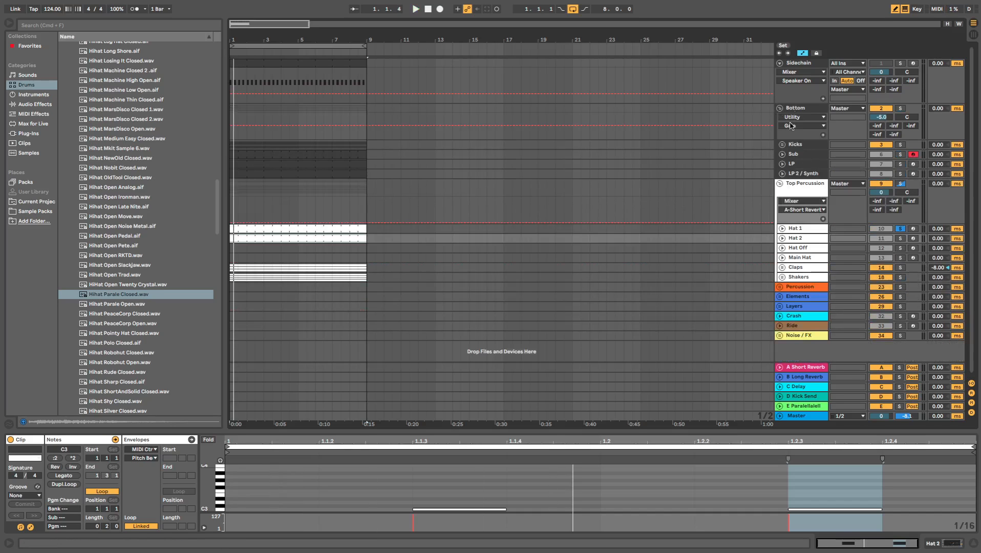
Step: Listen to the Bottom group in solo and fold it back up
left_click(900, 108)
key("space")
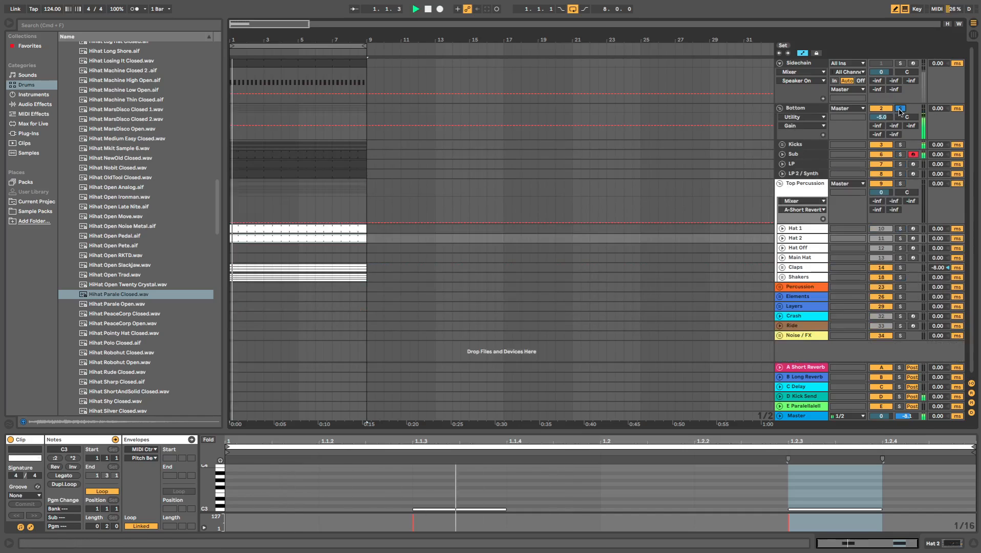
left_click(779, 108)
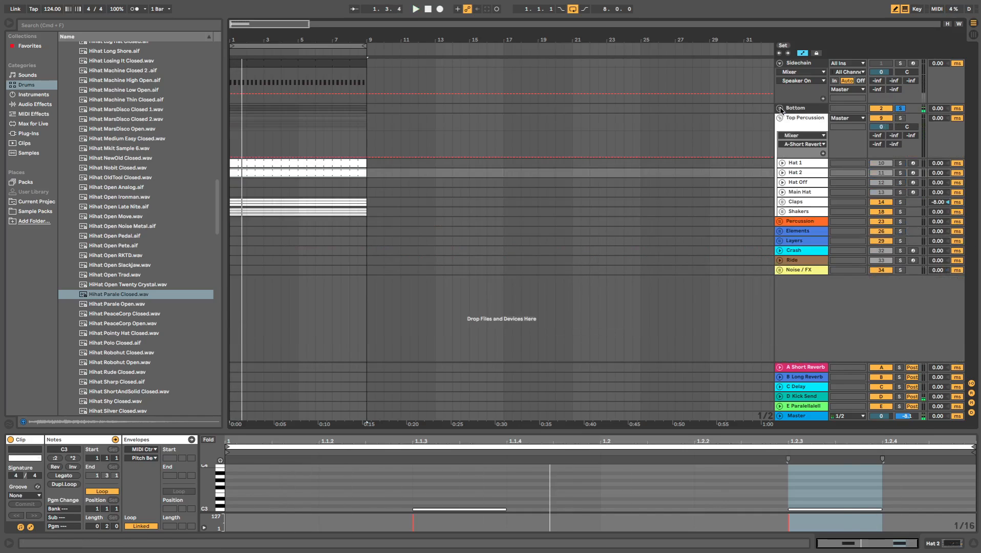
left_click(779, 108)
key("space")
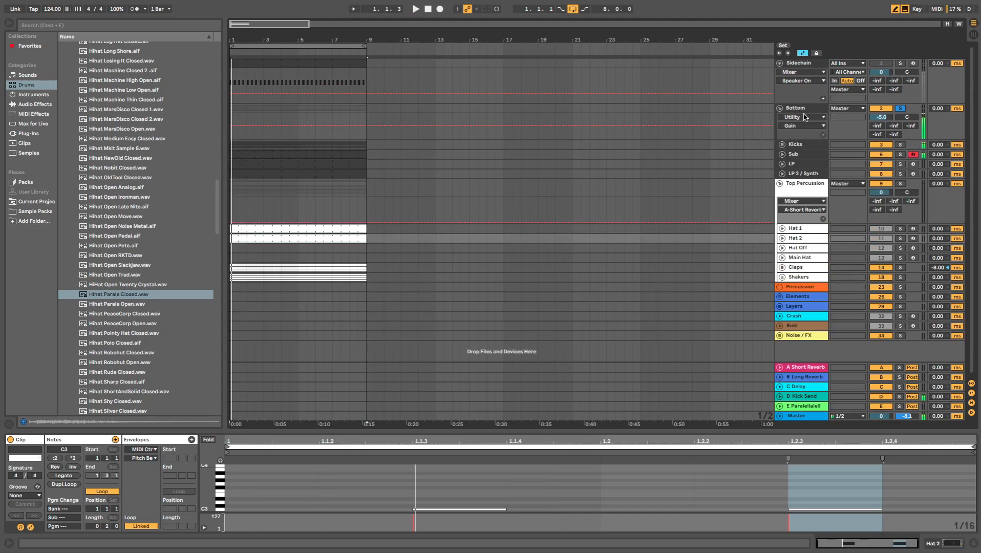
left_click(780, 108)
left_click(354, 162)
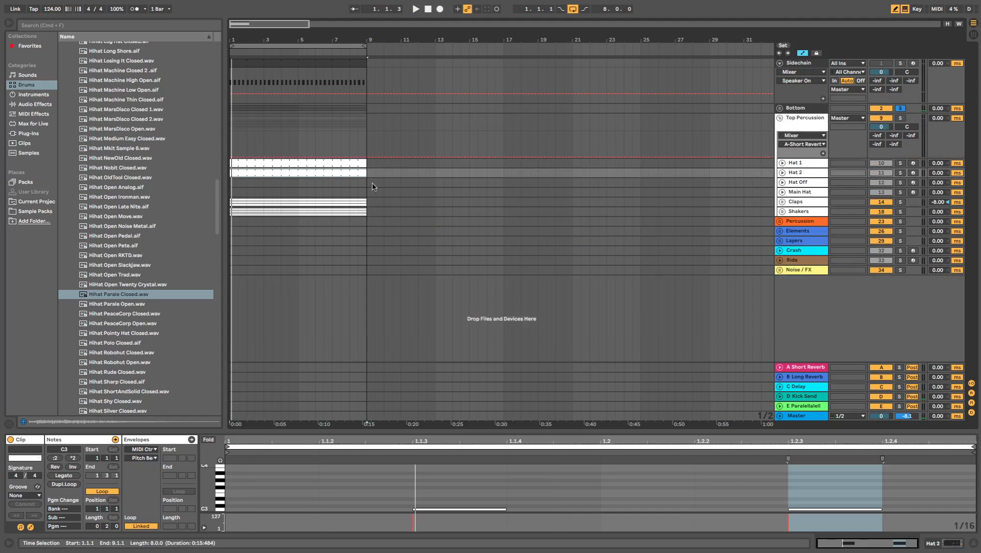
Step: Check the Hat 1 and Hat 2 tracks soloed in turn, leaving the Bottom group folded
left_click(900, 163)
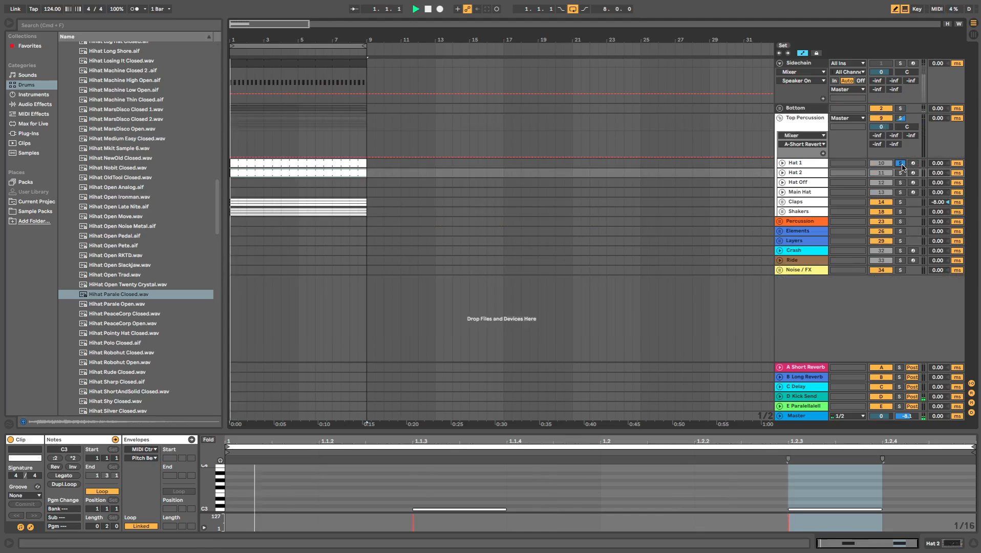
left_click(900, 172)
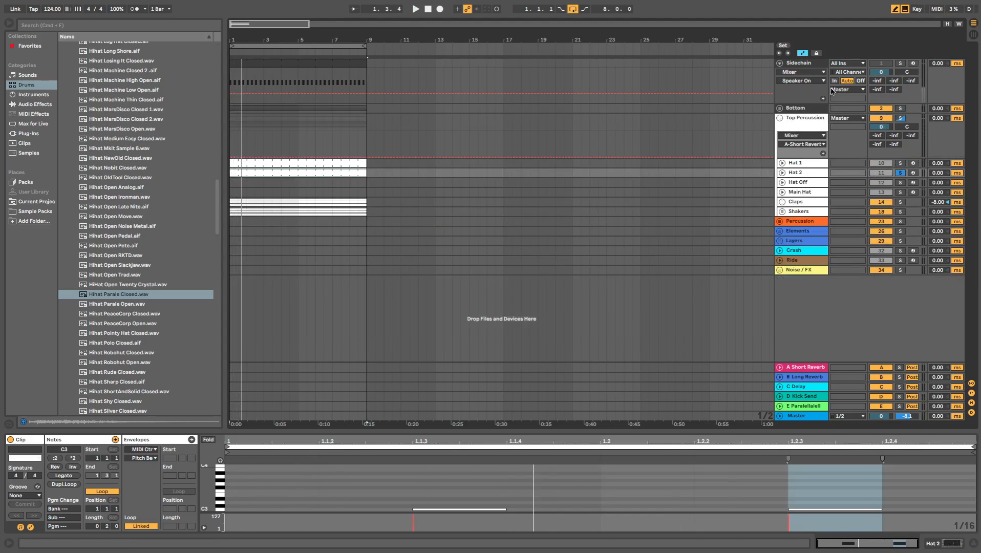
left_click(779, 108)
left_click(779, 108)
left_click(779, 109)
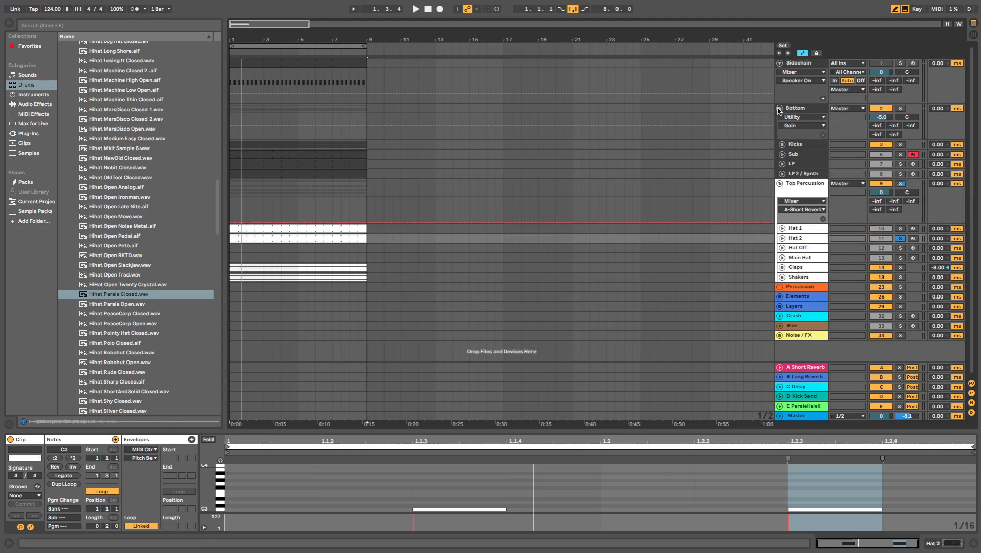
left_click(779, 108)
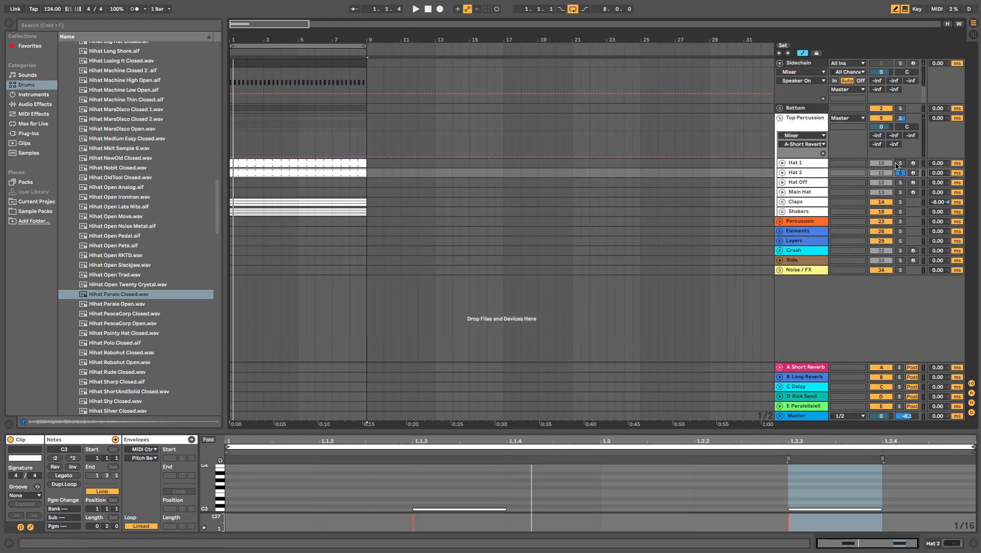
Step: Solo Hat 1 and load Hihat Parale Closed.wav onto it as its instrument sample
left_click(899, 162)
left_click(145, 294)
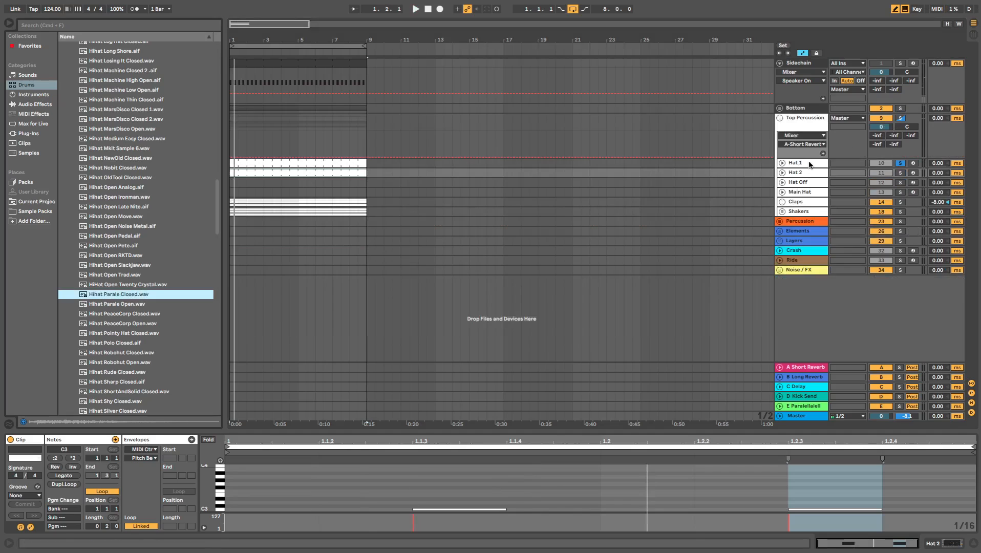
left_click(809, 165)
left_click(149, 294)
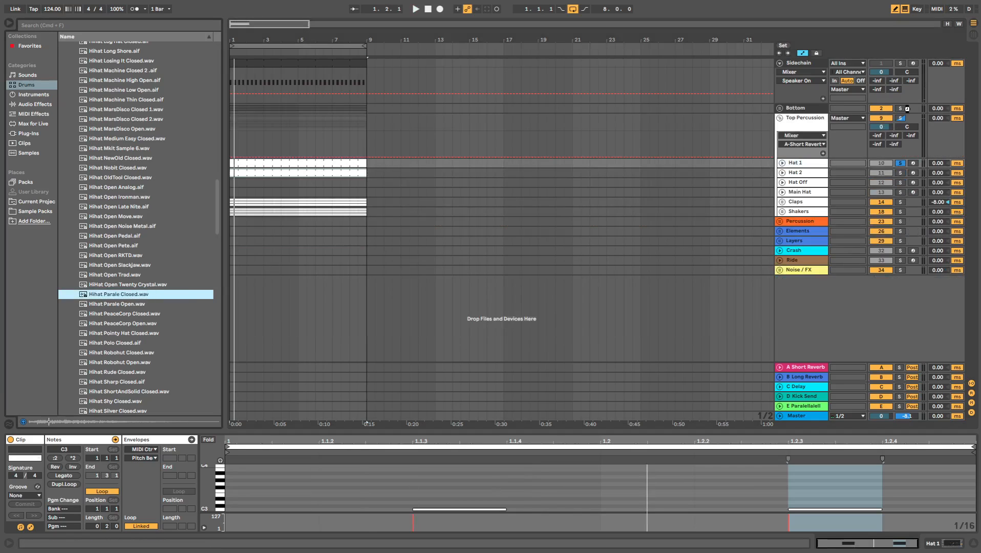
Step: Unsolo Hat 1, set its track volume to -7.3 dB against the playing loop, and select Hat 2
left_click(902, 164)
key("space")
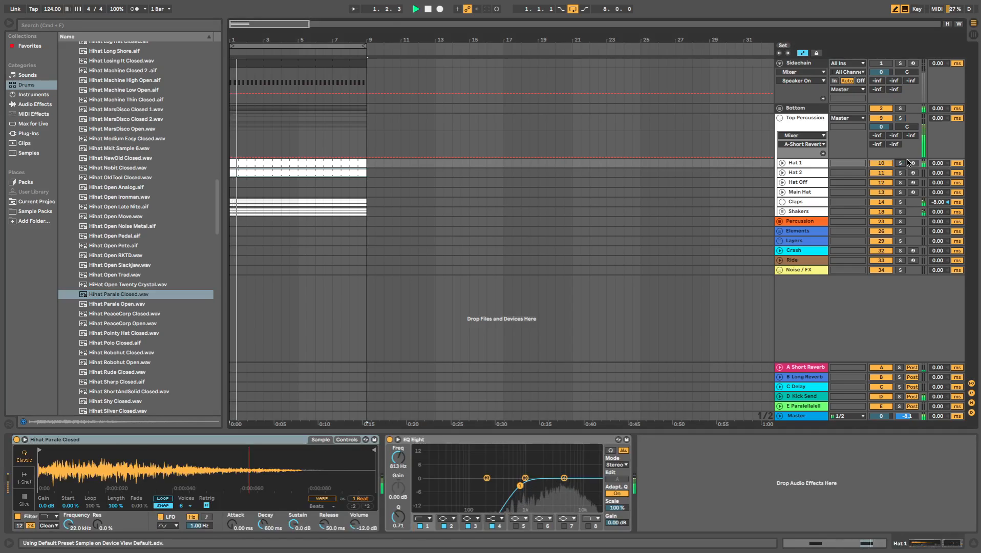
left_click(781, 163)
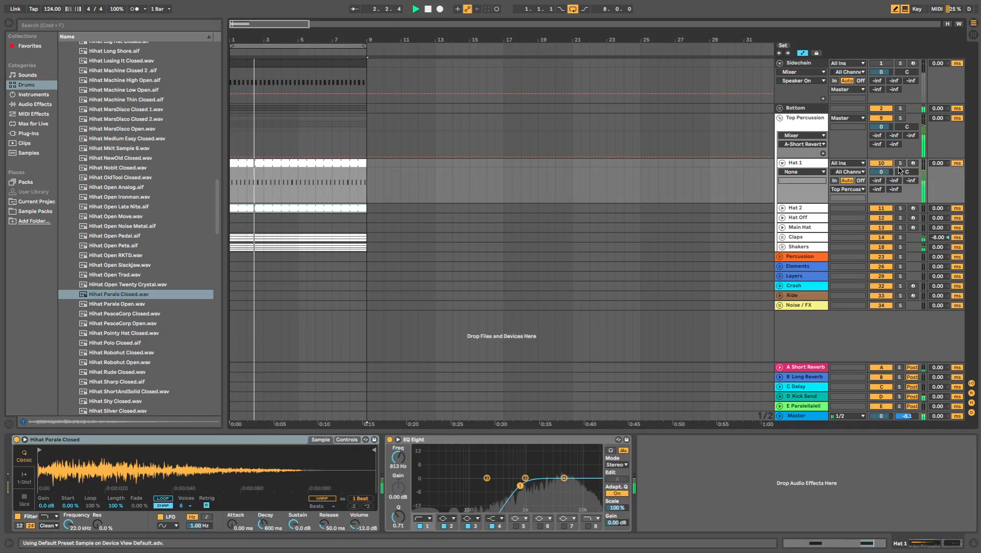
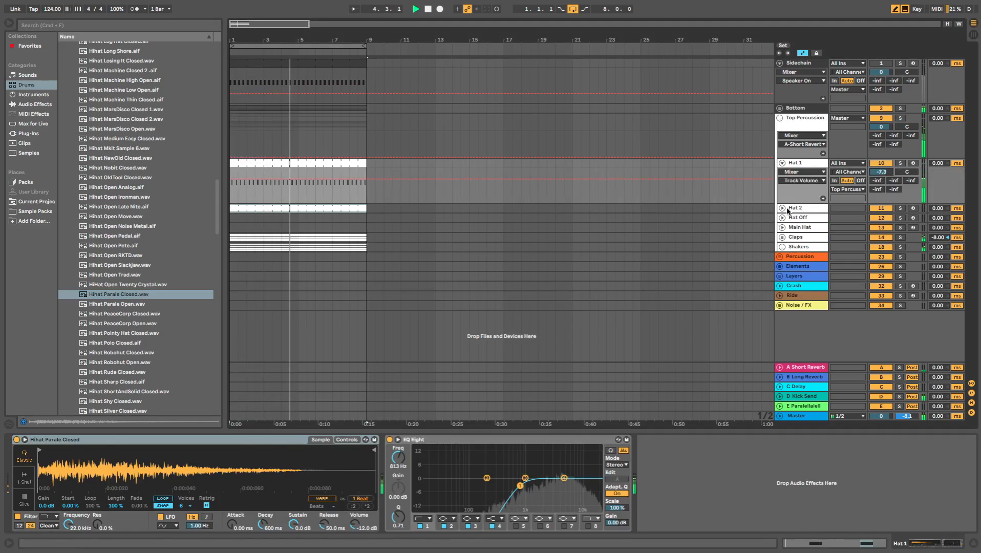
key("space")
left_click(797, 208)
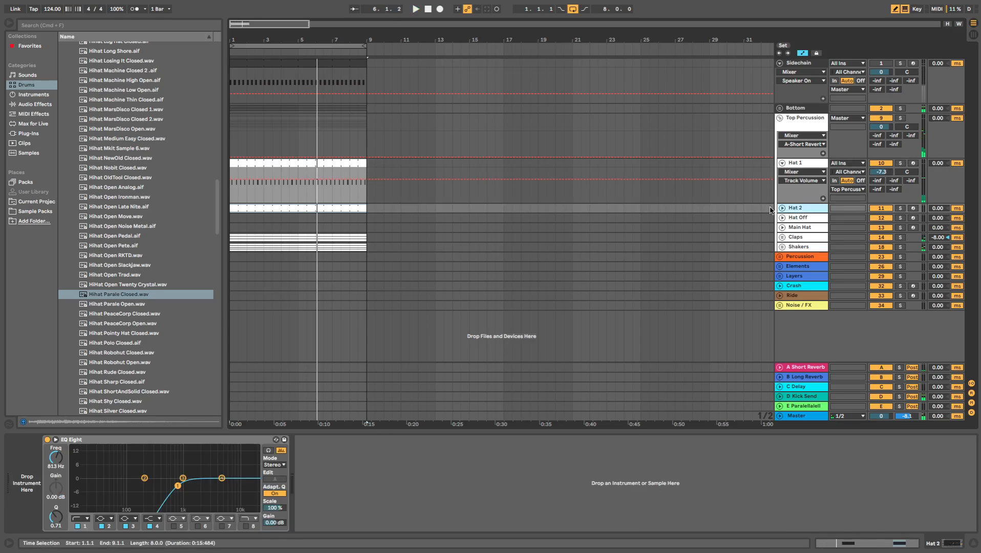
Step: Unfold the Hat 2 track and duplicate the Hat 1 clip's loop until it is four bars long
left_click(782, 208)
left_click(306, 163)
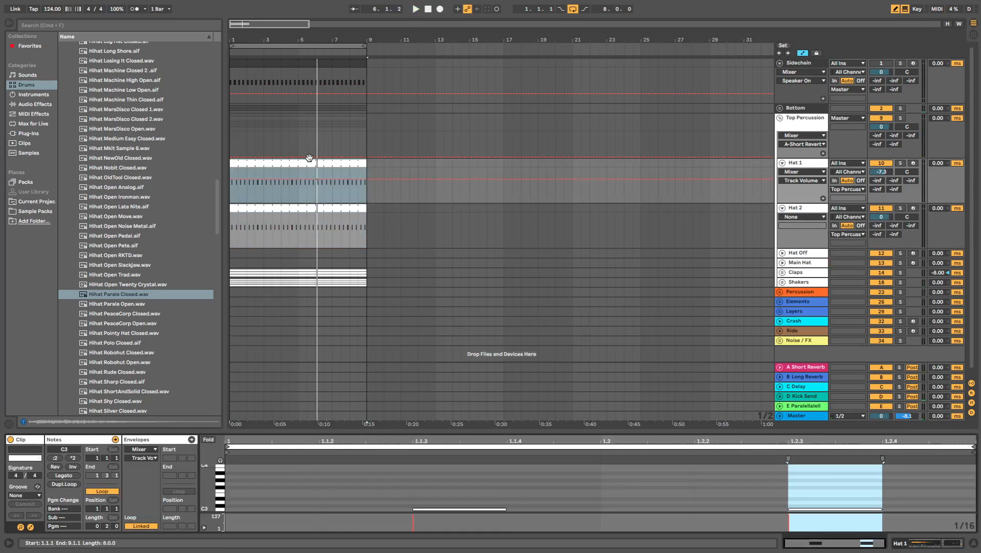
left_click(73, 485)
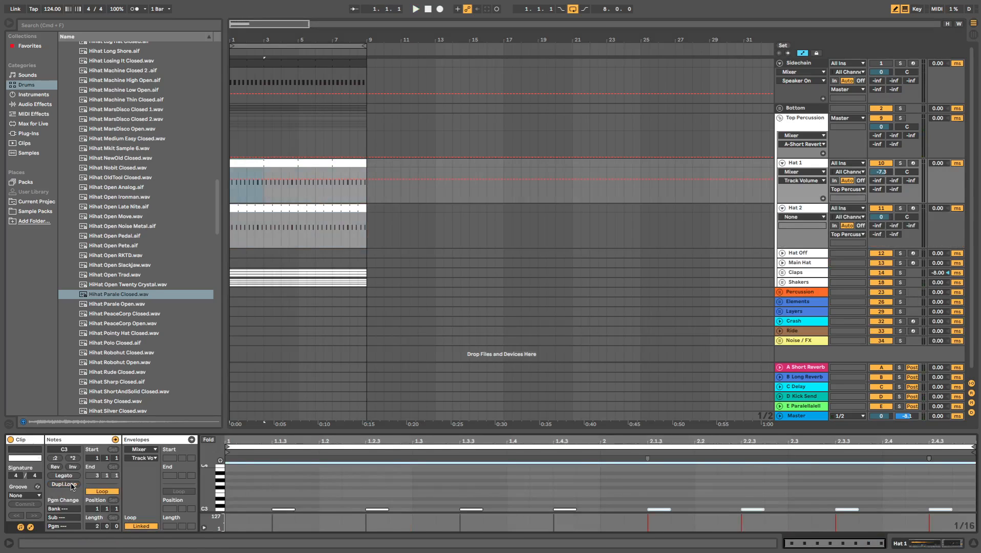
left_click(72, 485)
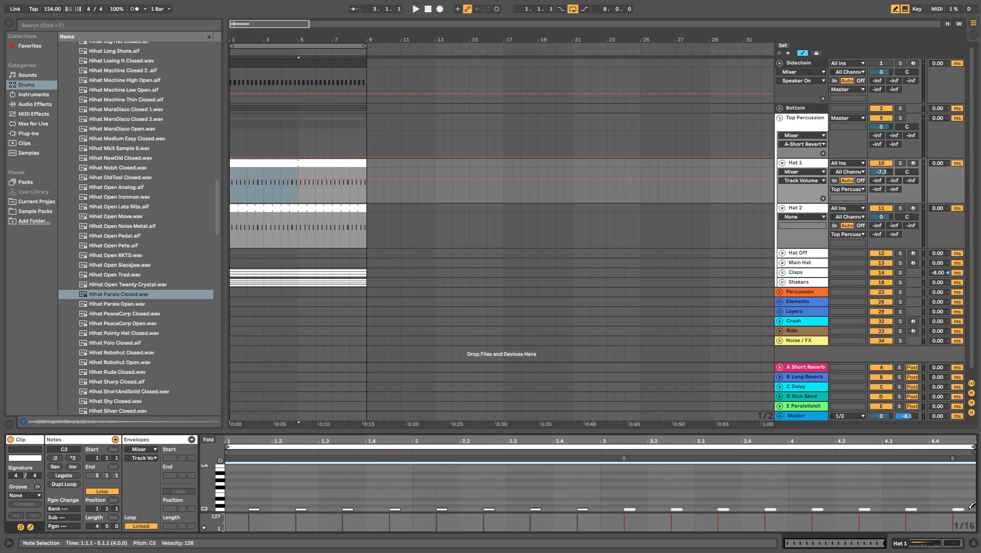
Step: Add an extra sixteenth C3 note at 2.4.4 in the Hat 1 clip and lower the velocity of the note before it
key("space")
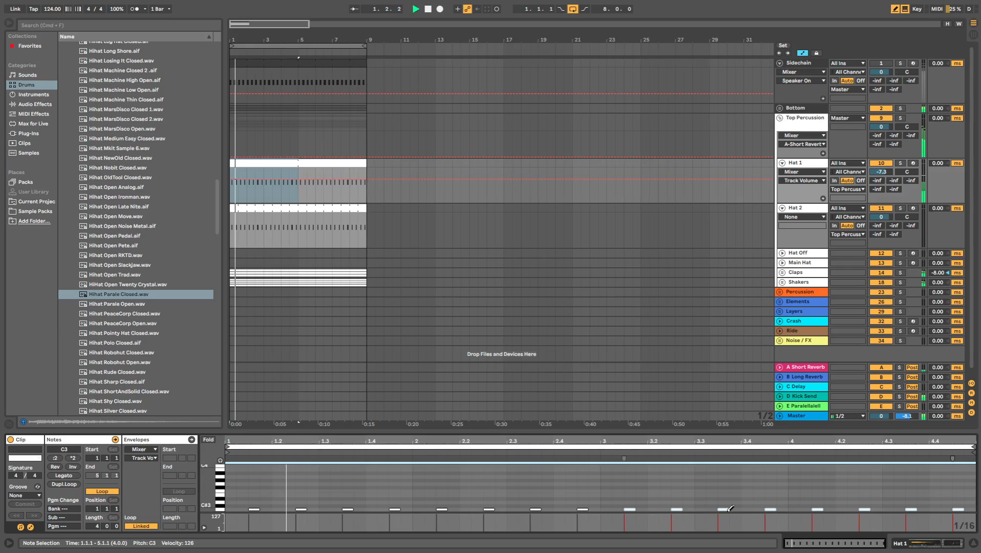
left_click(592, 509)
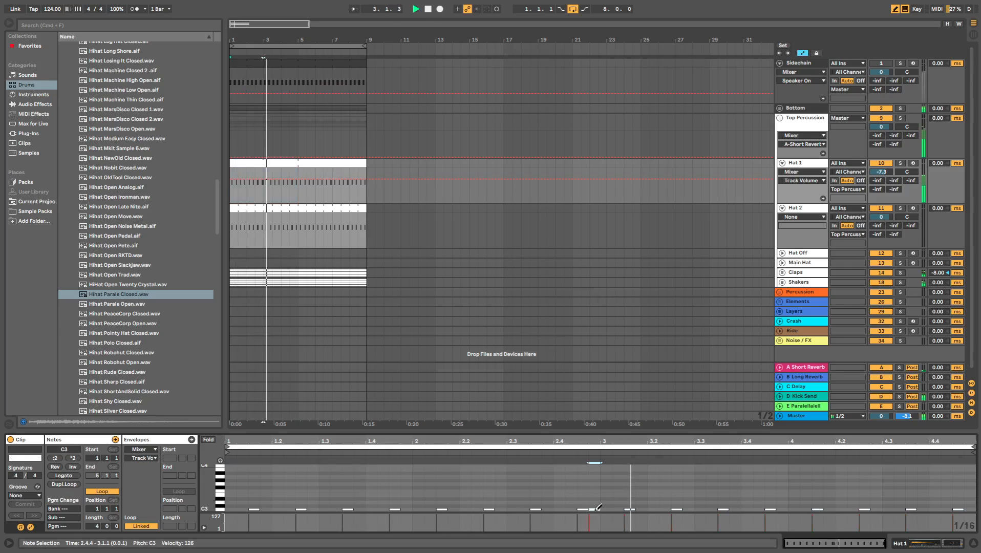
key("space")
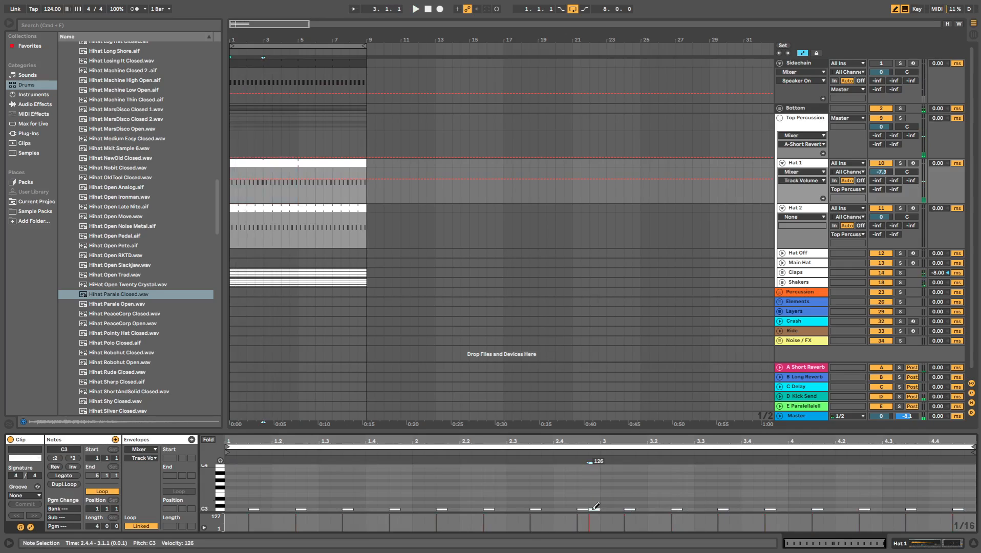
left_click(585, 509)
left_click_drag(585, 509, 586, 528)
key("space")
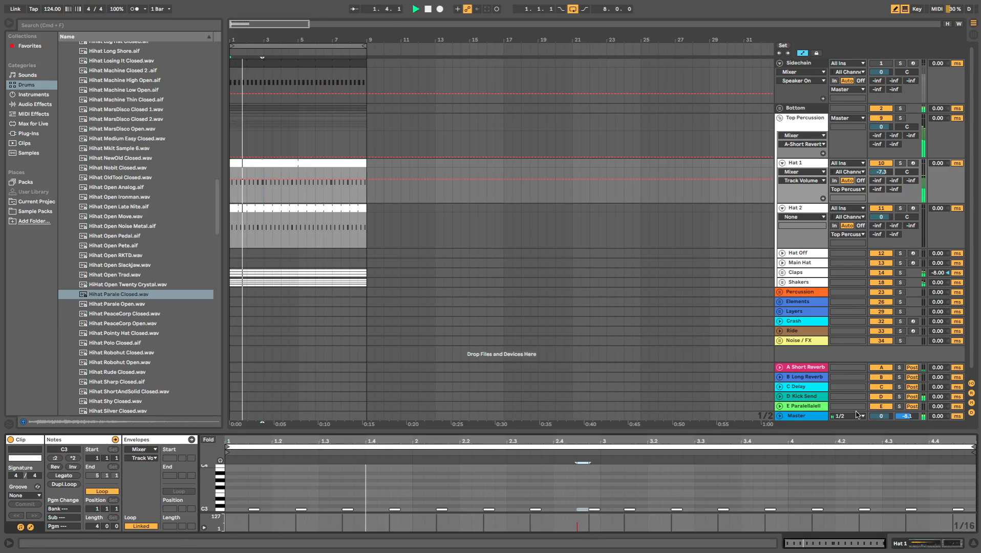
key("space")
Step: Audition hi-hat samples for Hat 2 and load Hihat Medium Easy Closed.wav onto it as its instrument
left_click(311, 208)
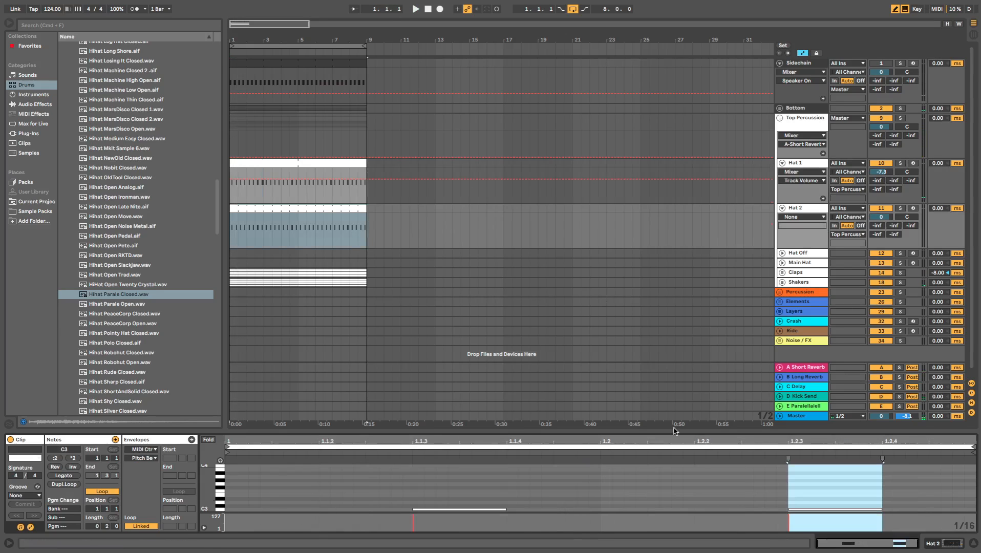
left_click(123, 197)
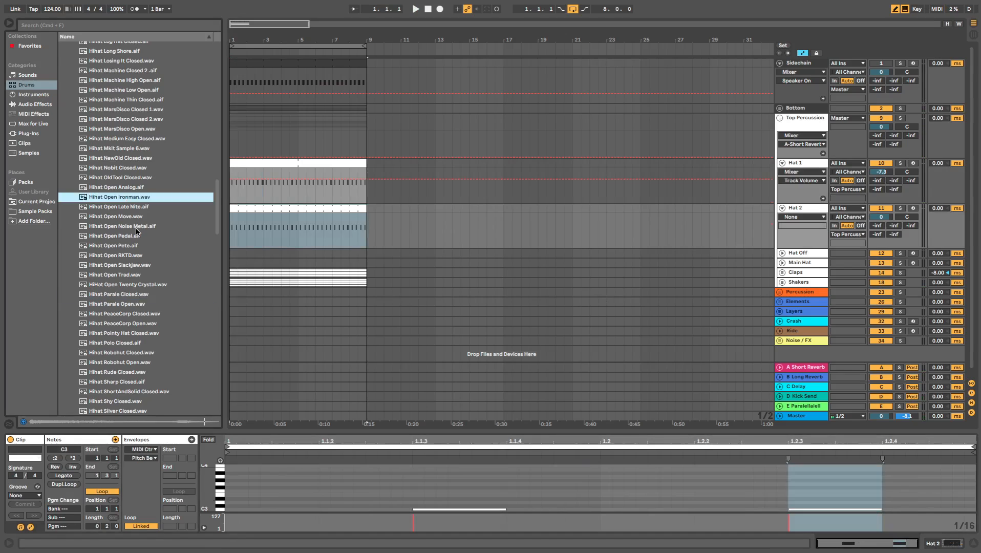
scroll(135, 228, "up", 2)
left_click(128, 178)
scroll(126, 171, "up", 2)
left_click(126, 168)
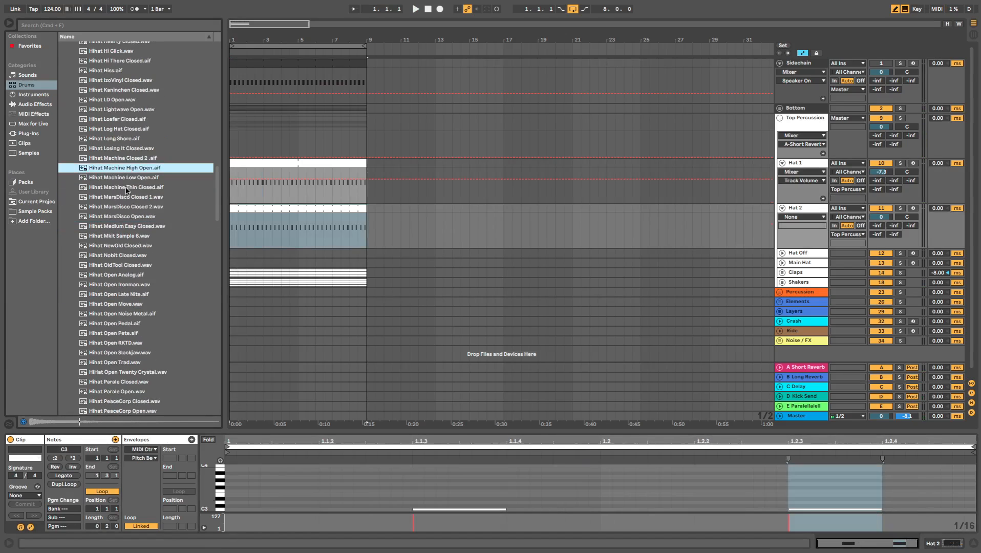
left_click(133, 226)
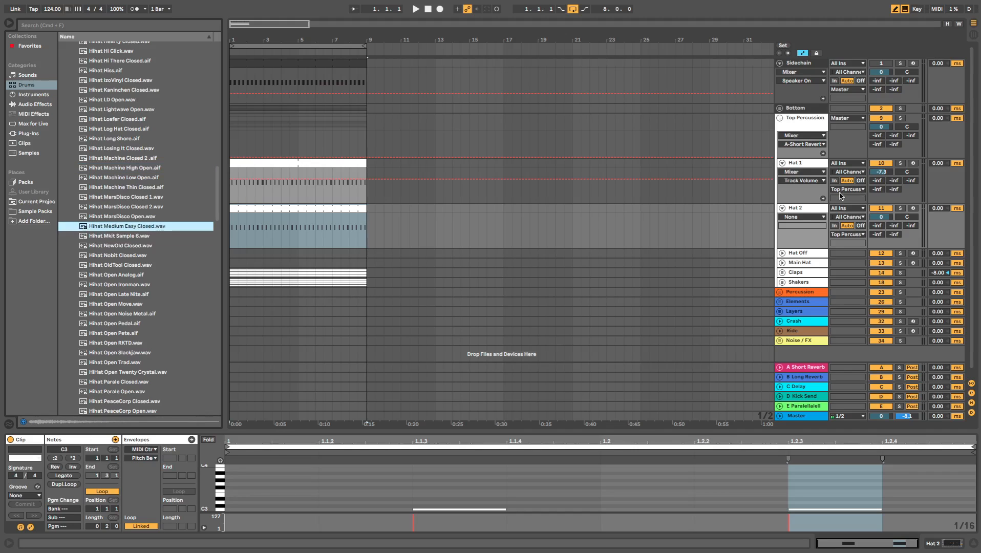
left_click(802, 208)
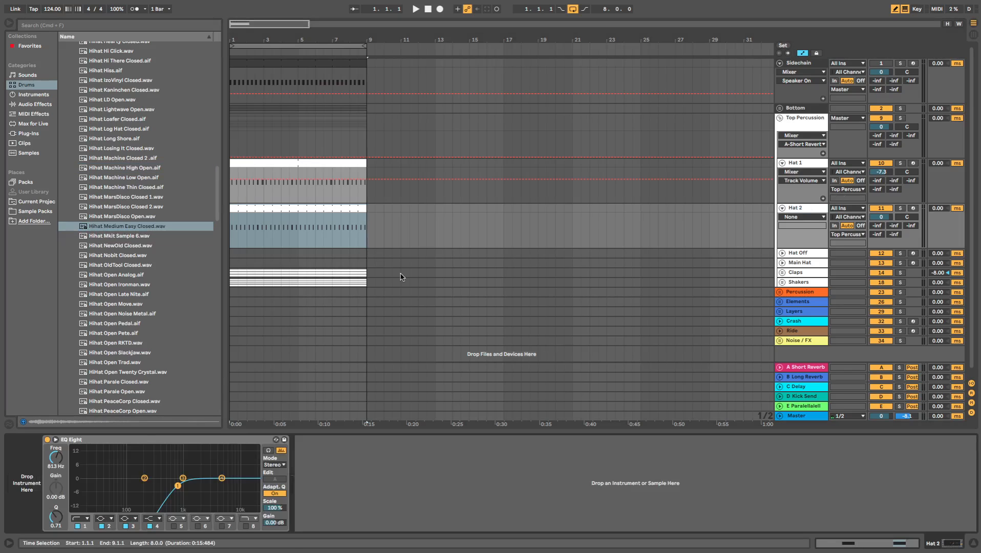
left_click(129, 227)
left_click_drag(128, 226, 362, 253)
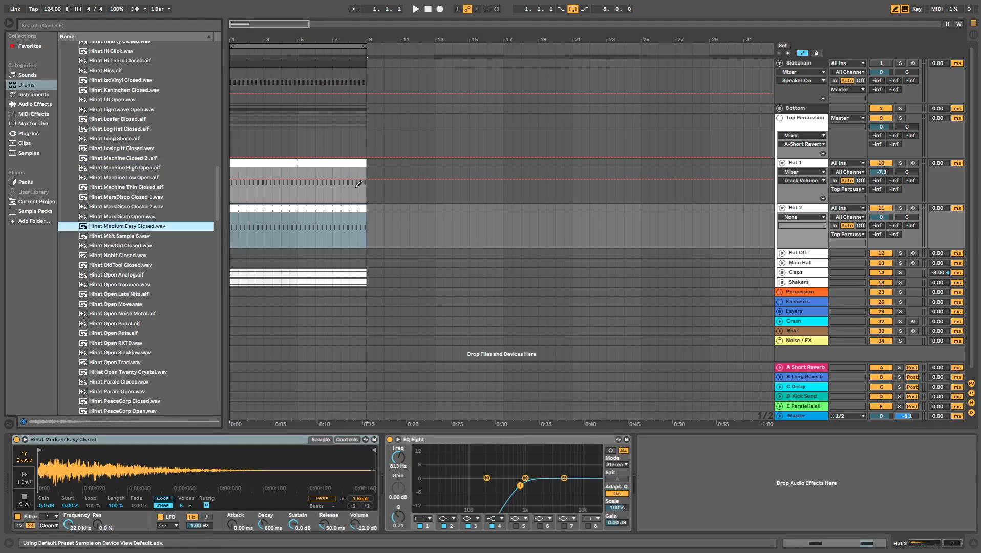
Step: Compare Hat 2 and Hat 1 in solo during playback, unsolo them, and set Hat 2's track volume to -8.7 dB
key("space")
left_click(900, 208)
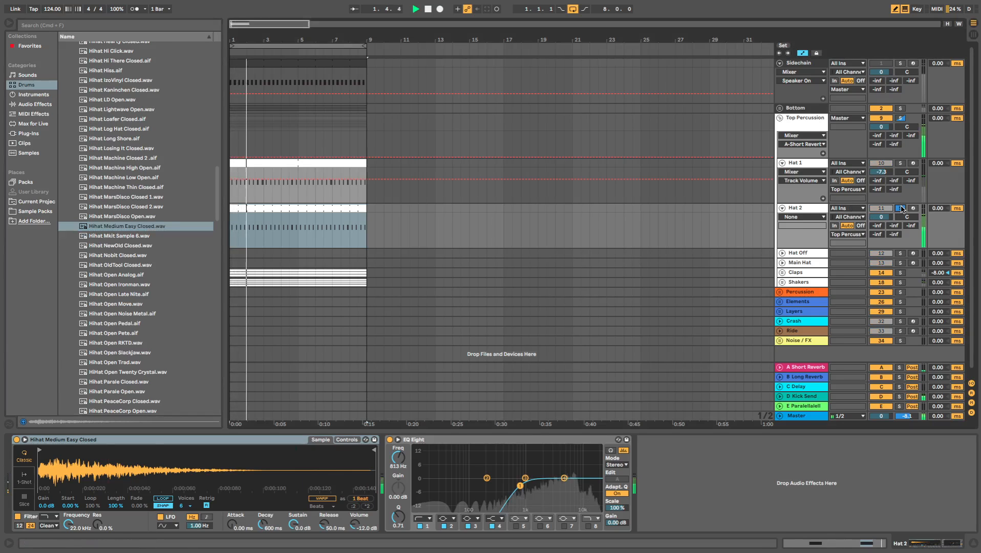
left_click(900, 163)
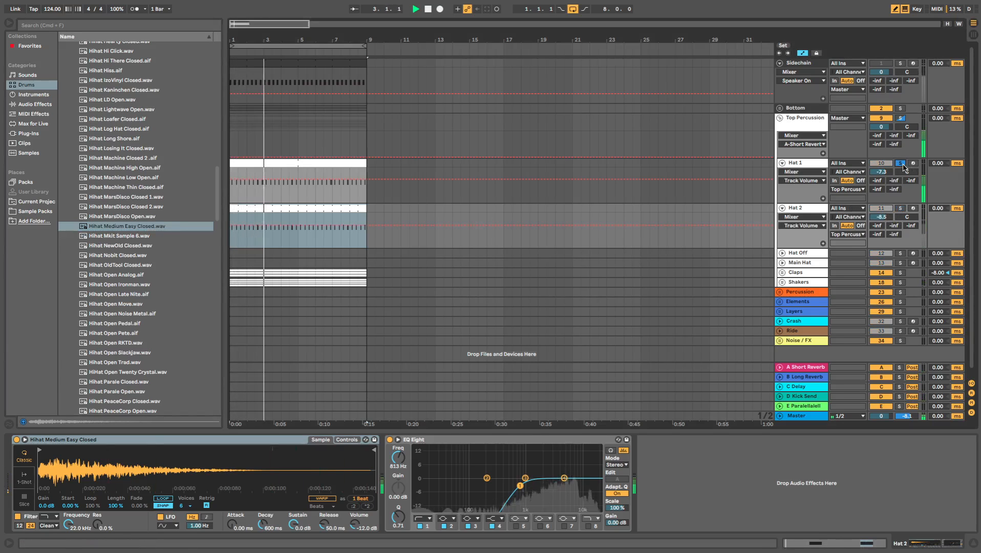
left_click(900, 208)
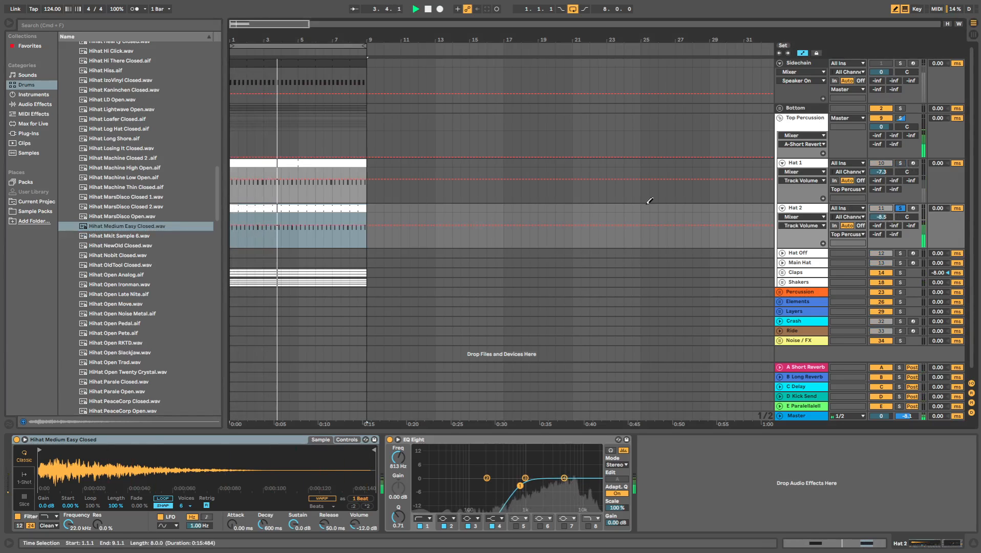
left_click(901, 208)
left_click_drag(880, 218, 887, 219)
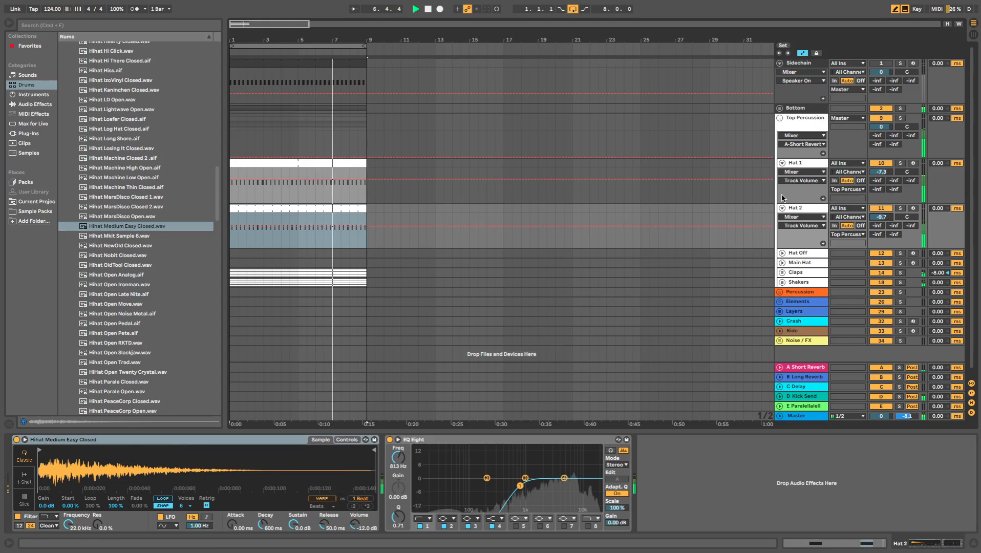
Step: Fold the Hat 1 and Hat 2 tracks, unfold Hat Off, and stop playback
left_click(781, 163)
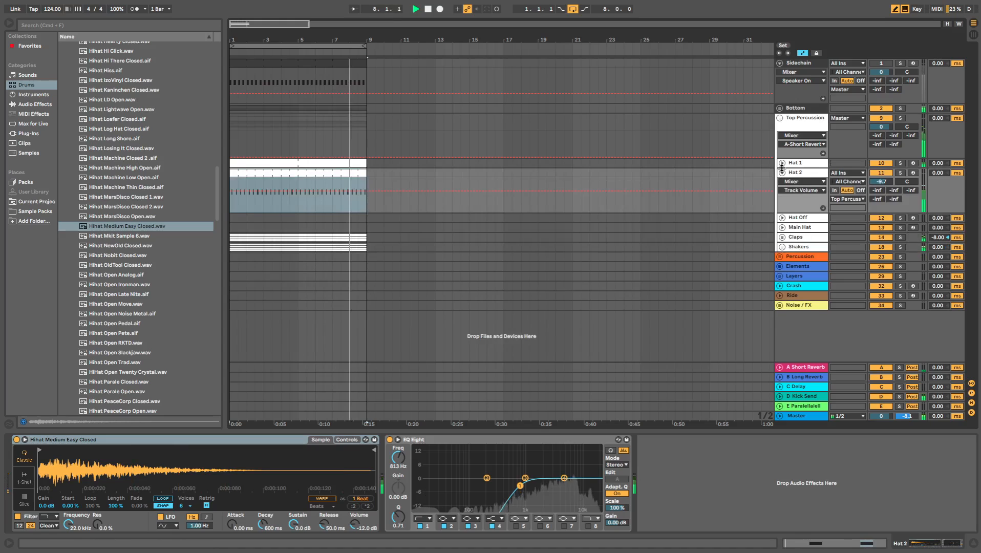
left_click(782, 173)
left_click(782, 183)
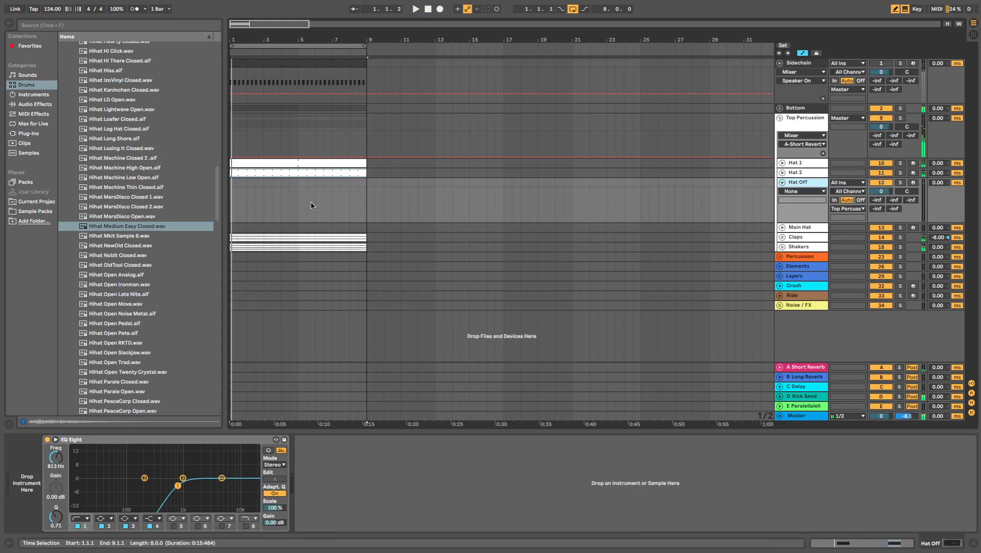
key("space")
Step: Create an empty four-bar MIDI clip on the Hat Off track, starting at bar 1
left_click_drag(239, 194, 230, 186)
key("super+shift+m")
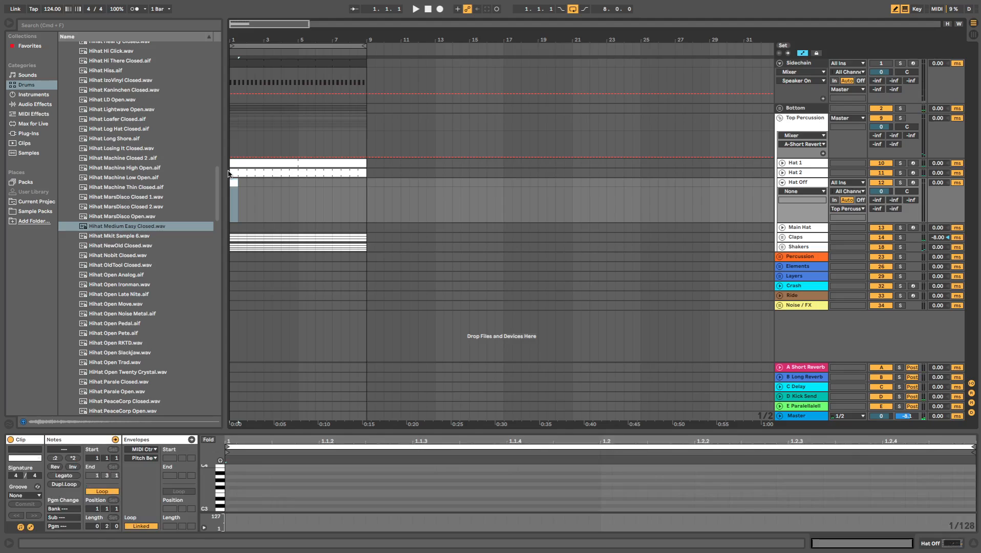
left_click(265, 190)
left_click_drag(294, 187, 223, 185)
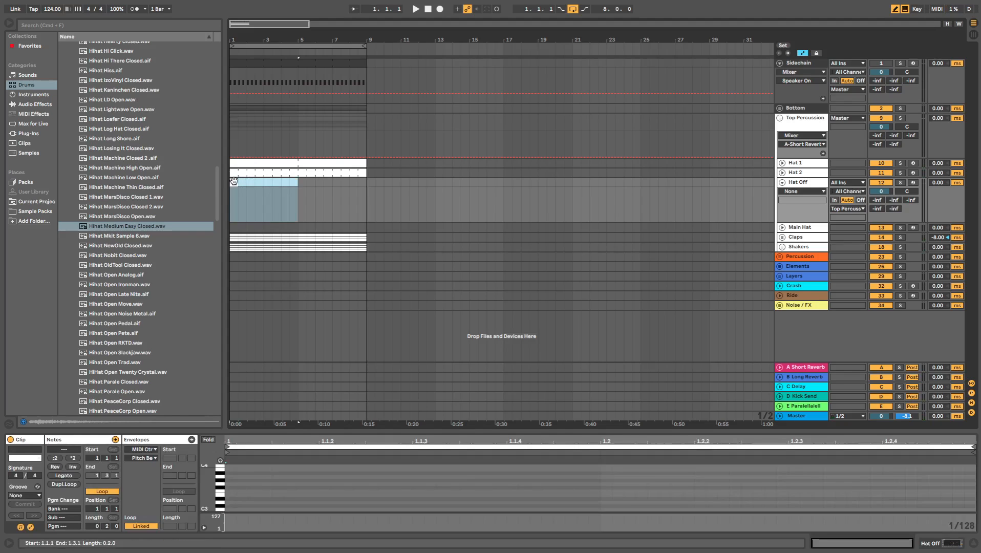
left_click(326, 196)
left_click_drag(298, 208, 215, 182)
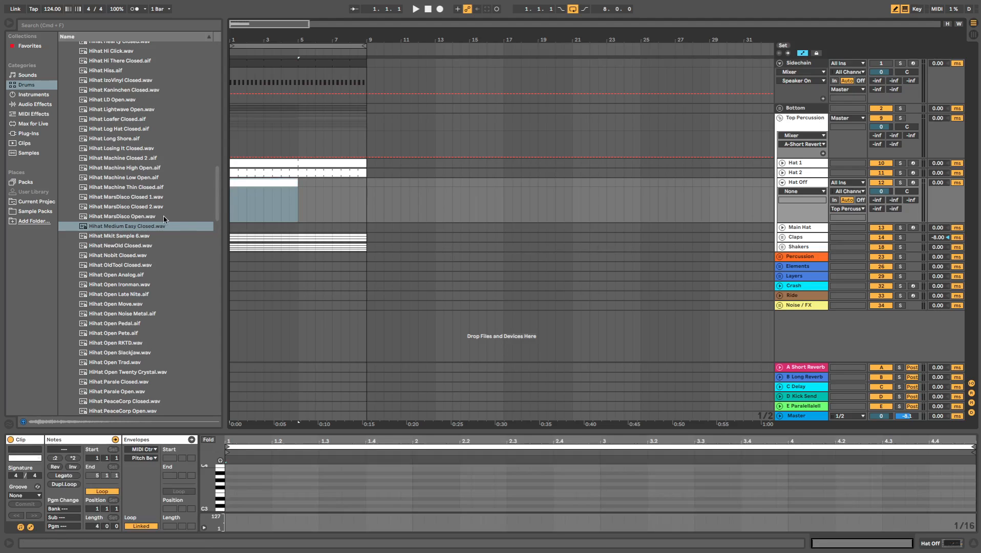
Step: Audition further hi-hat samples and load Hihat Vinyl DLB Open 1.wav onto the Hat Off track
scroll(146, 201, "down", 3)
left_click(147, 202)
scroll(144, 205, "down", 5)
left_click(129, 285)
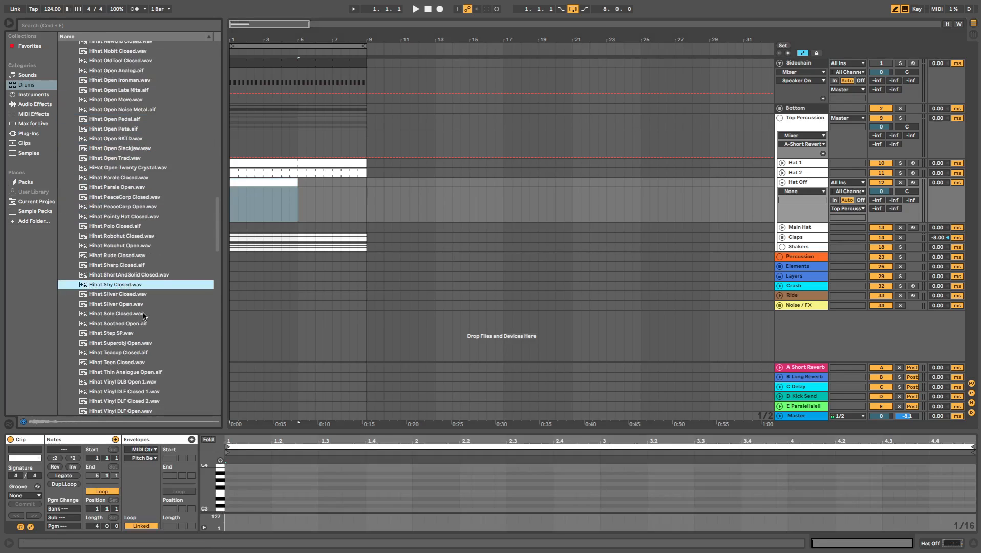
scroll(128, 286, "down", 3)
left_click(115, 297)
scroll(120, 286, "down", 3)
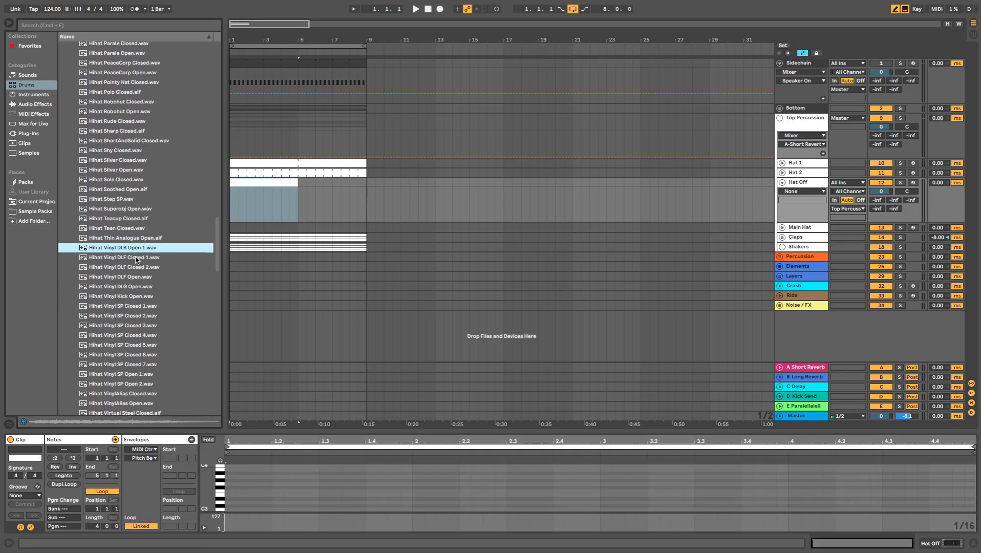
left_click(764, 198)
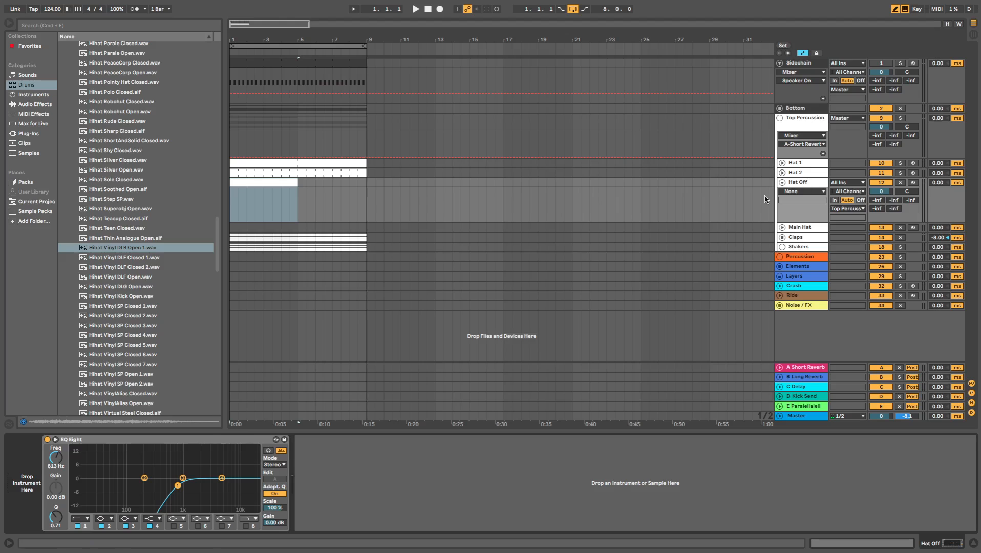
left_click_drag(136, 249, 153, 252)
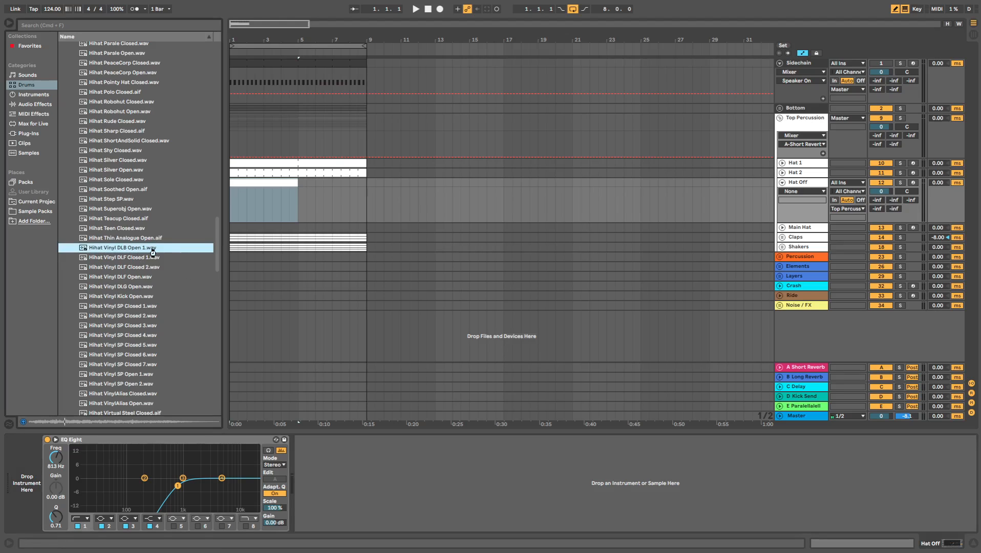
Step: Draw a C3 note at 4.4.3 in the Hat Off clip and lengthen it to the end of the clip
key("space")
double_click(287, 182)
key("b")
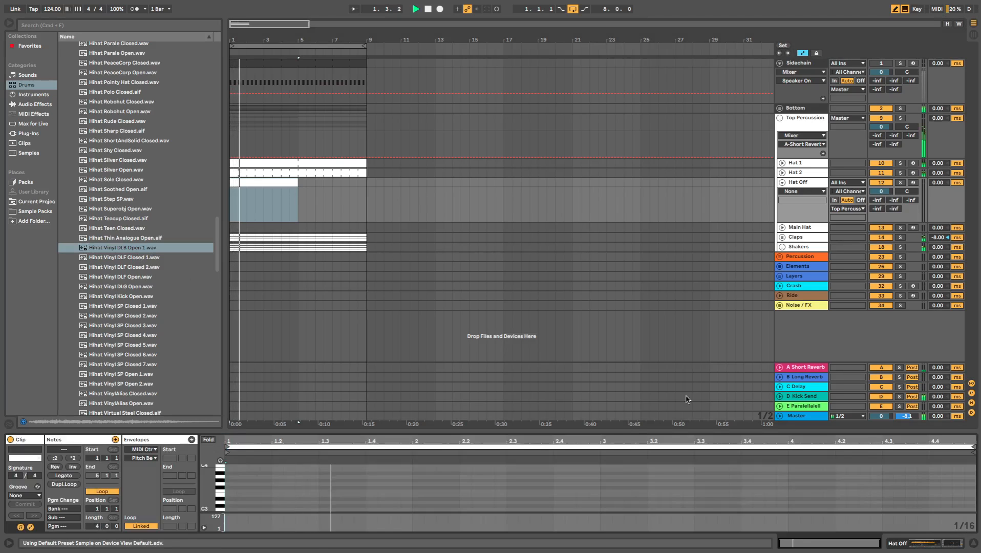
key("b")
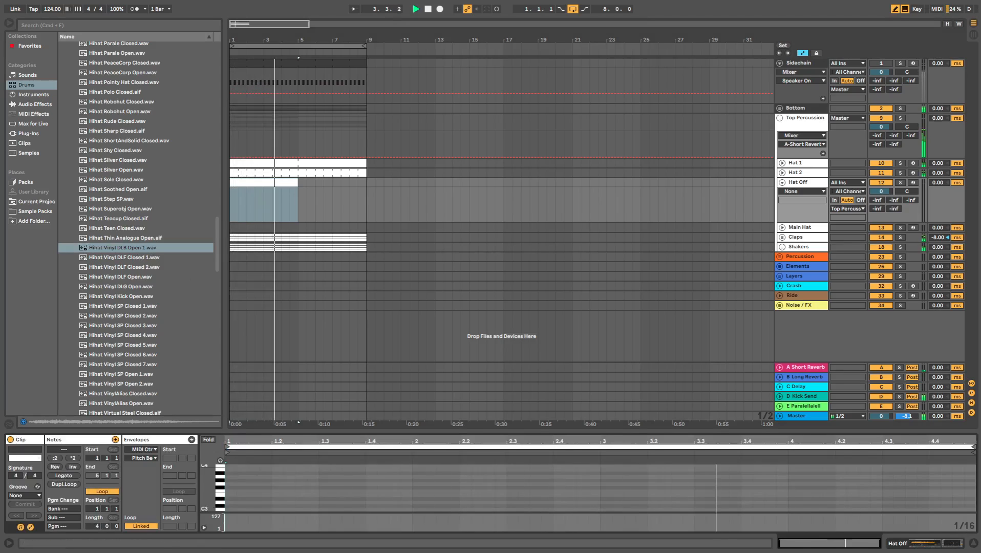
left_click(965, 507)
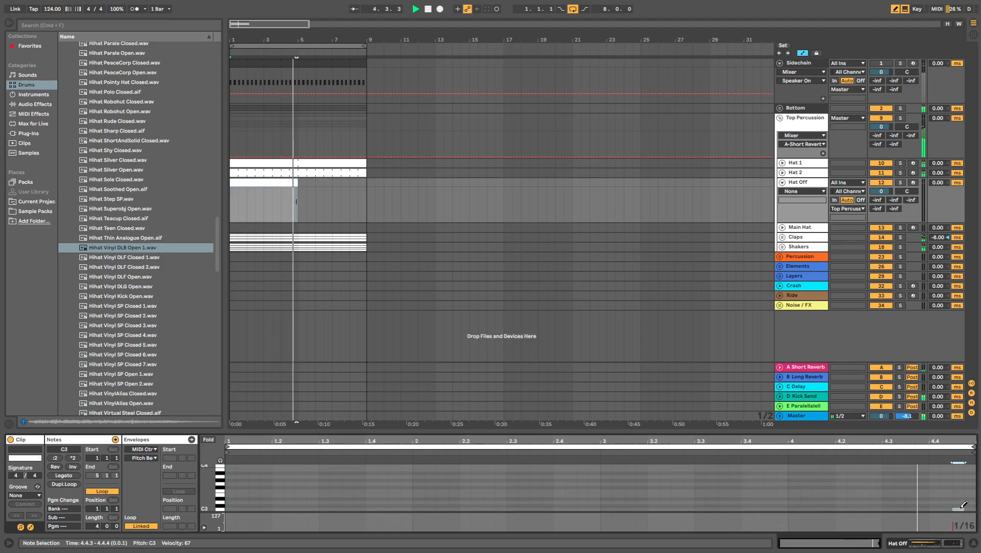
left_click(964, 506)
left_click(959, 508)
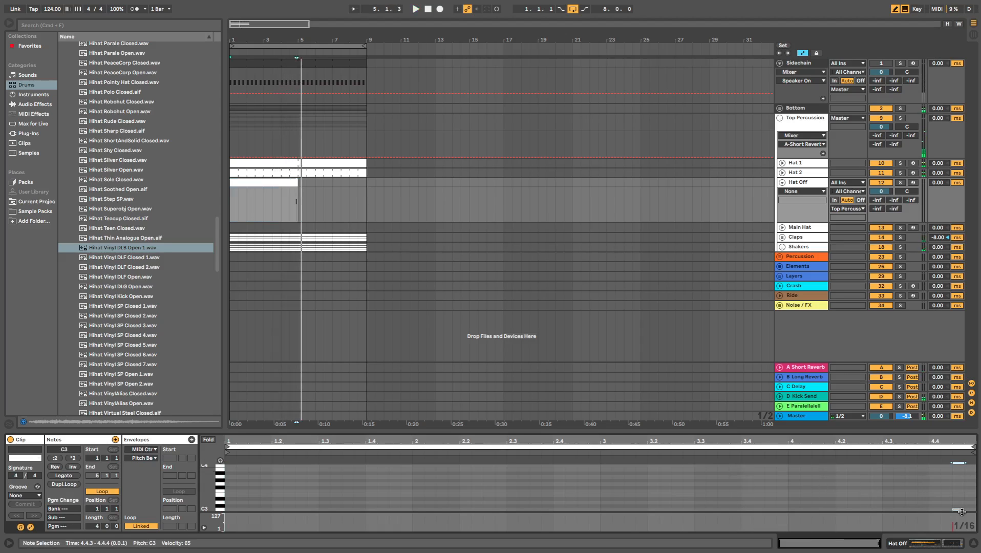
left_click(960, 507)
mouse_move(960, 507)
left_mouse_down()
mouse_move(961, 497)
mouse_move(974, 509)
left_mouse_up()
key("space")
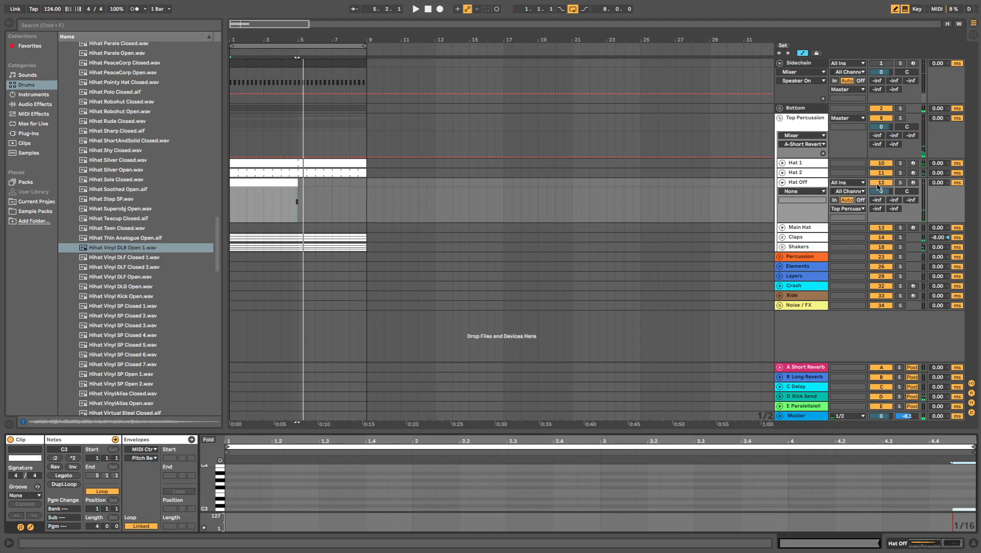
Step: Set Hat Off's track volume to -13.9 dB and lengthen its sample's amplitude release to 11.9 s
left_click_drag(878, 187, 879, 204)
key("space")
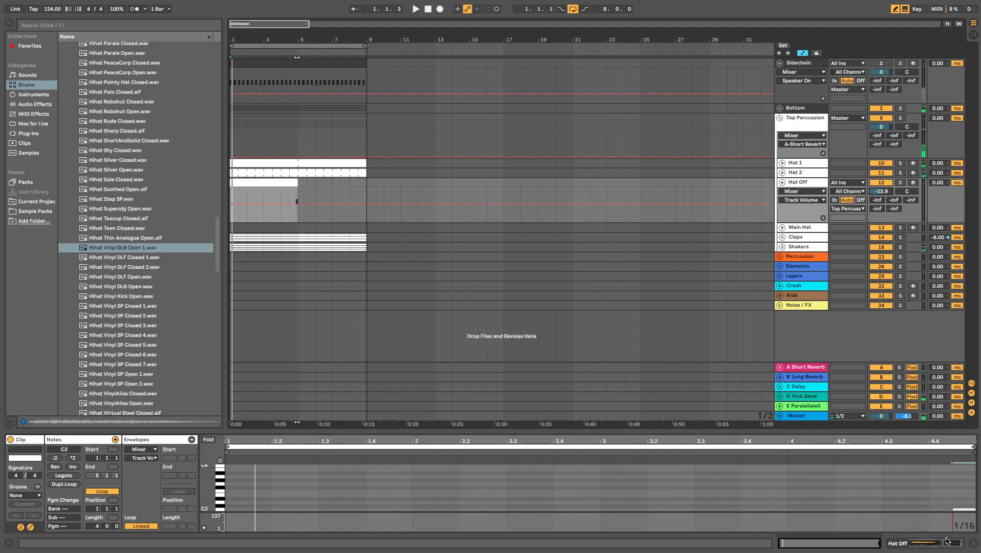
left_click(946, 541)
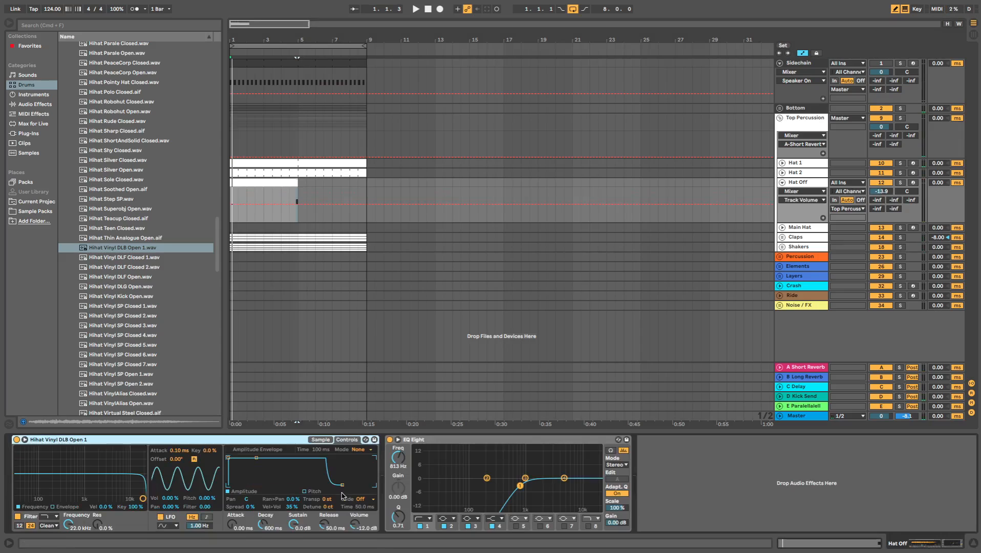
left_click_drag(346, 485, 366, 485)
Step: Extend the looped Hat Off clip to bar 9 during playback
key("space")
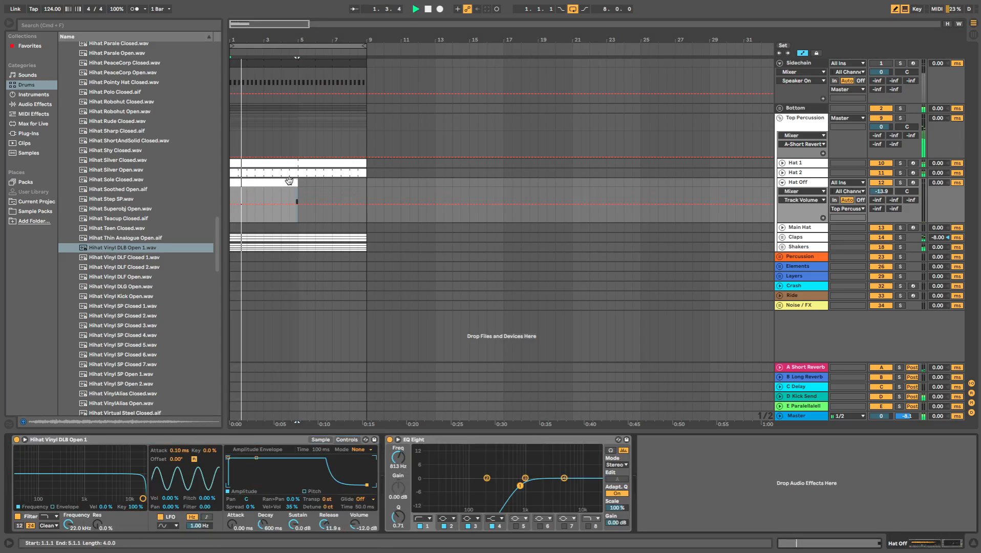
left_click_drag(295, 179, 366, 180)
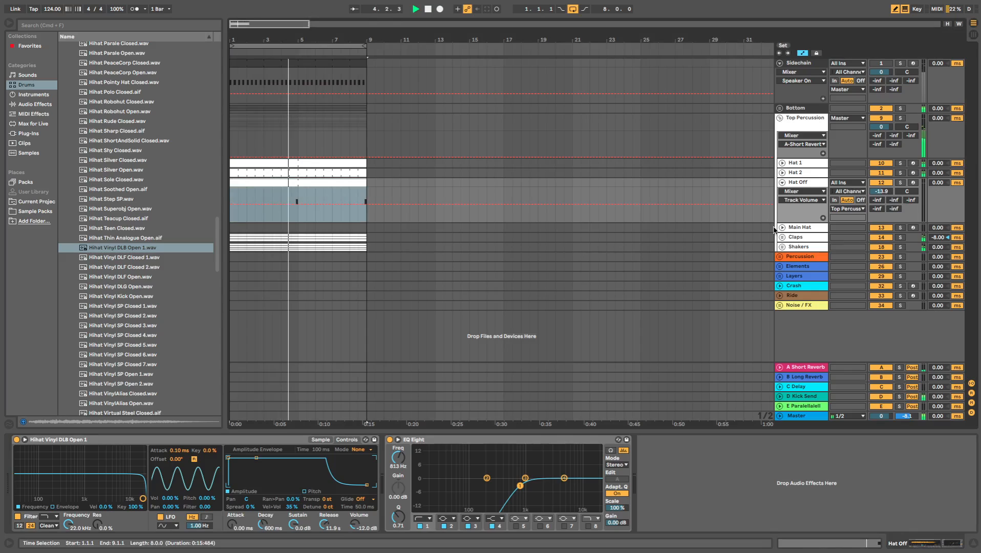
Step: Delete the end note from the Hat Off clip and replace the track's sample with Hihat Parale Open.wav
left_click(297, 180)
key("space")
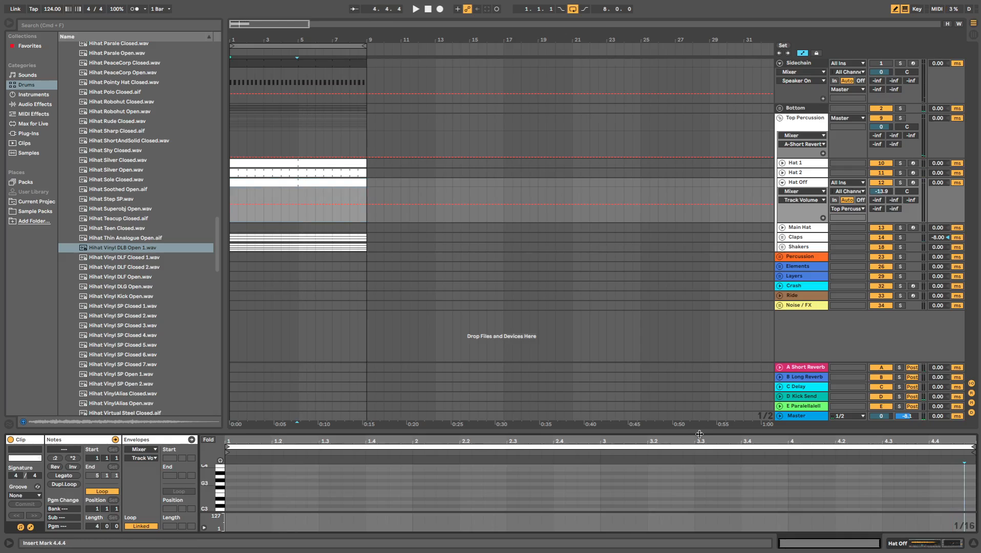
scroll(121, 179, "up", 5)
left_click(122, 177)
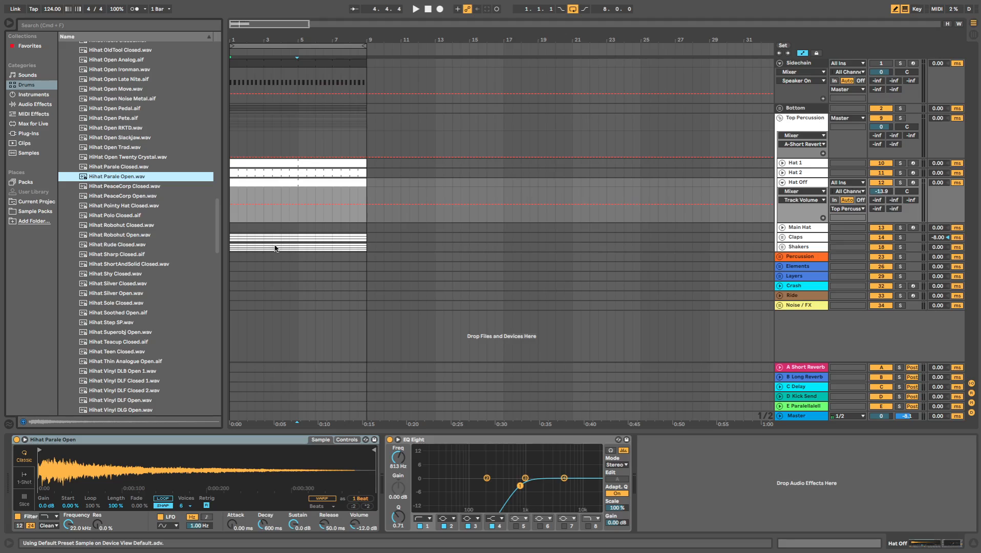
Step: Draw short C3 notes at 1.1.2 and 3.1.2 in the Hat Off clip and audition them during playback
double_click(256, 182)
key("space")
key("space")
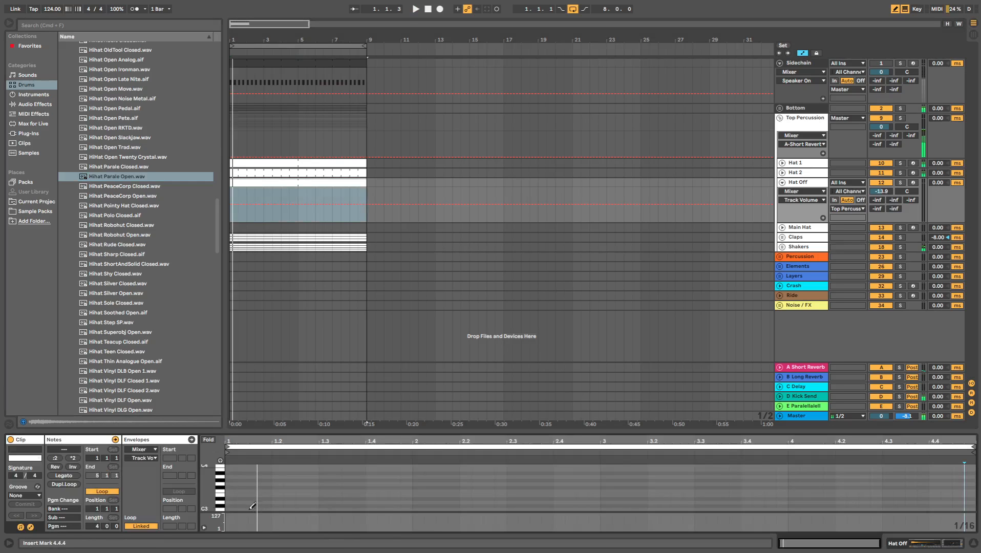
left_click(245, 508)
key("space")
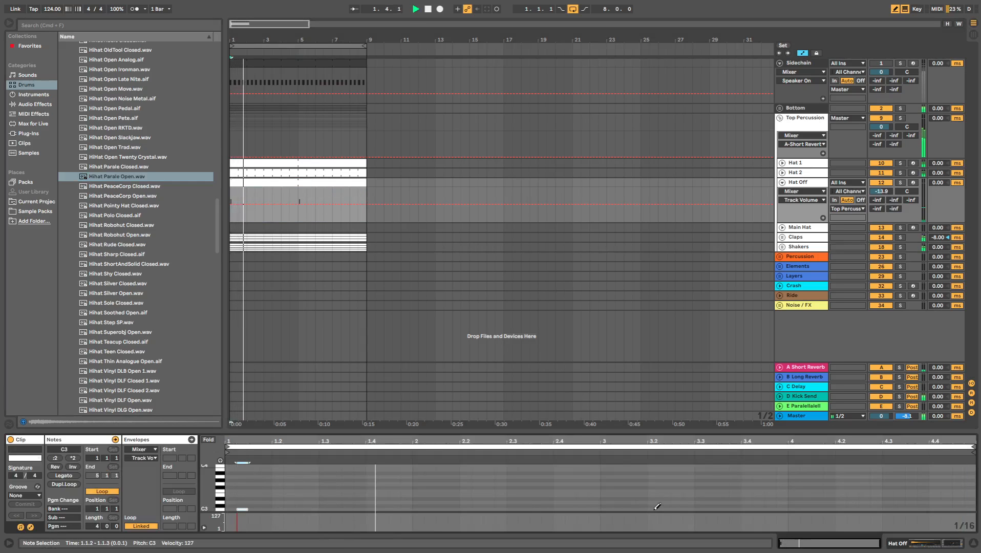
left_click(619, 509)
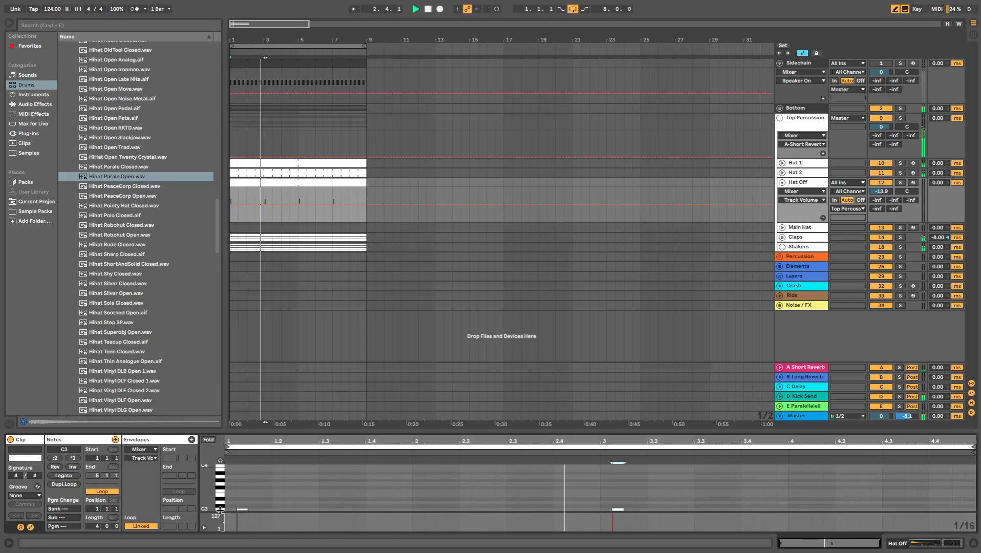
left_click(239, 508)
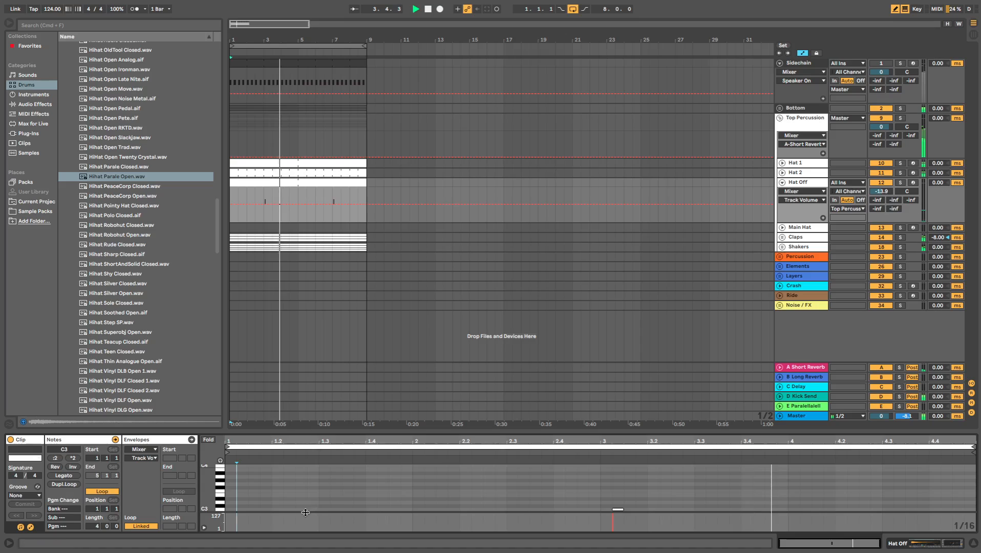
key("super+z")
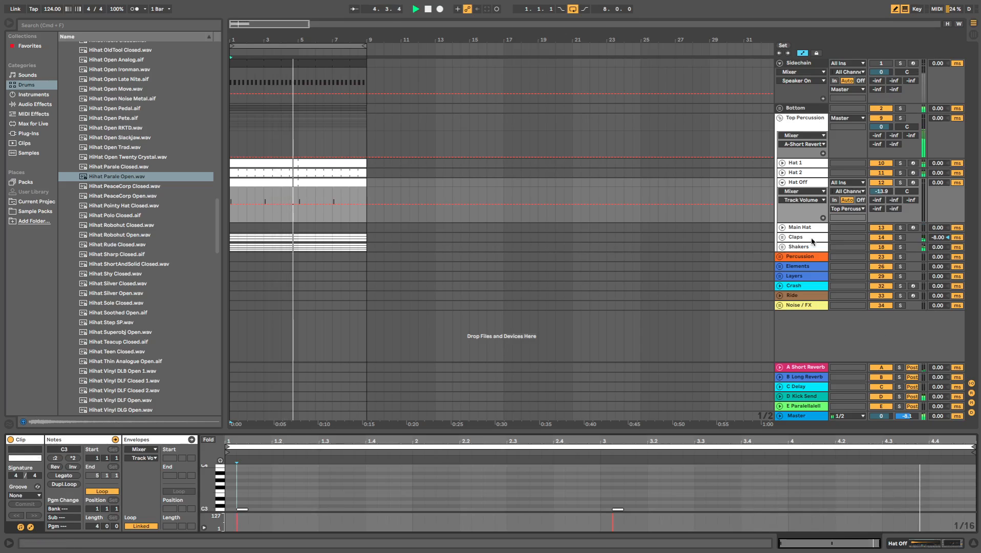
left_click(808, 185)
double_click(806, 184)
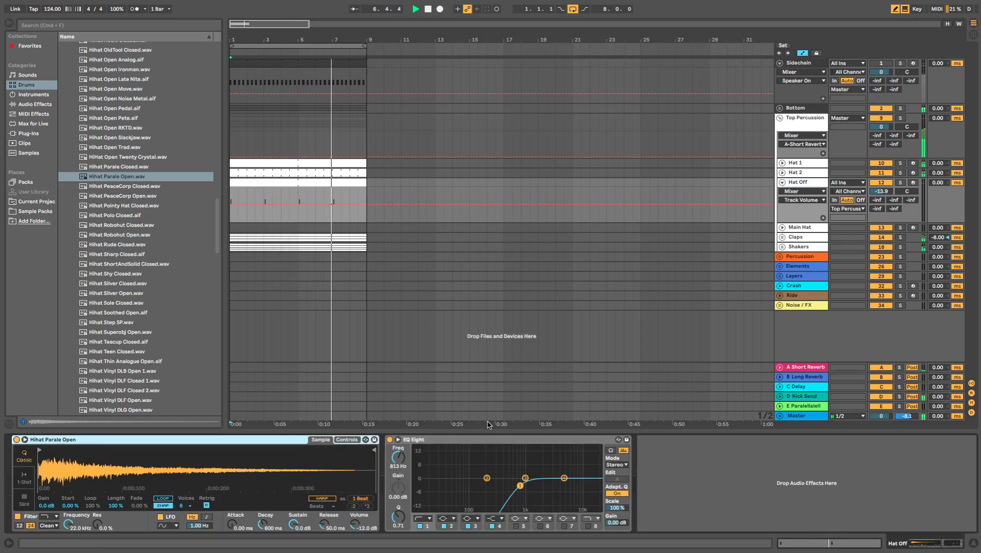
left_click(781, 183)
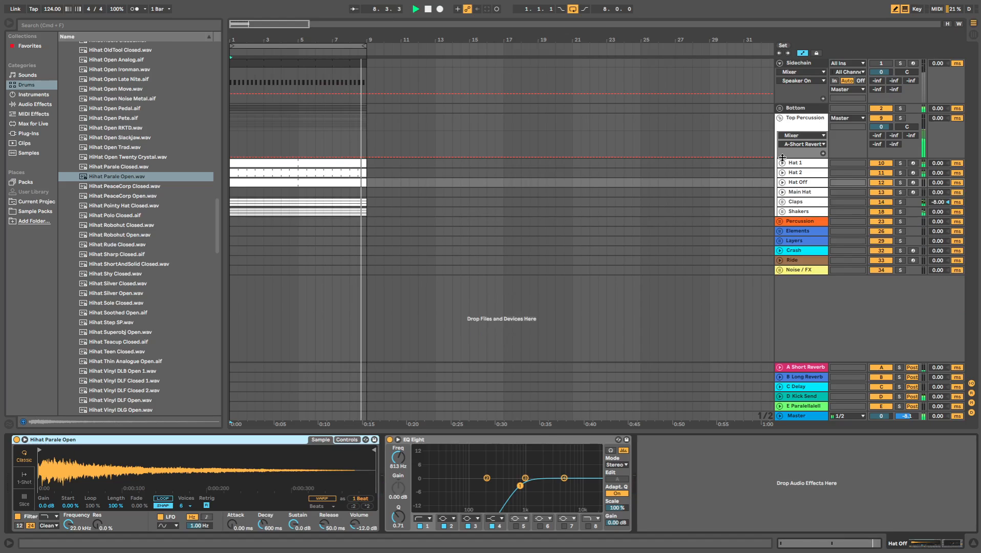
Step: Audition hi-hat samples for the Main Hat track, including Hihat Teen Closed.wav and Hihat Vinyl DLG Open.wav
left_click(798, 193)
key("space")
scroll(96, 148, "up", 20)
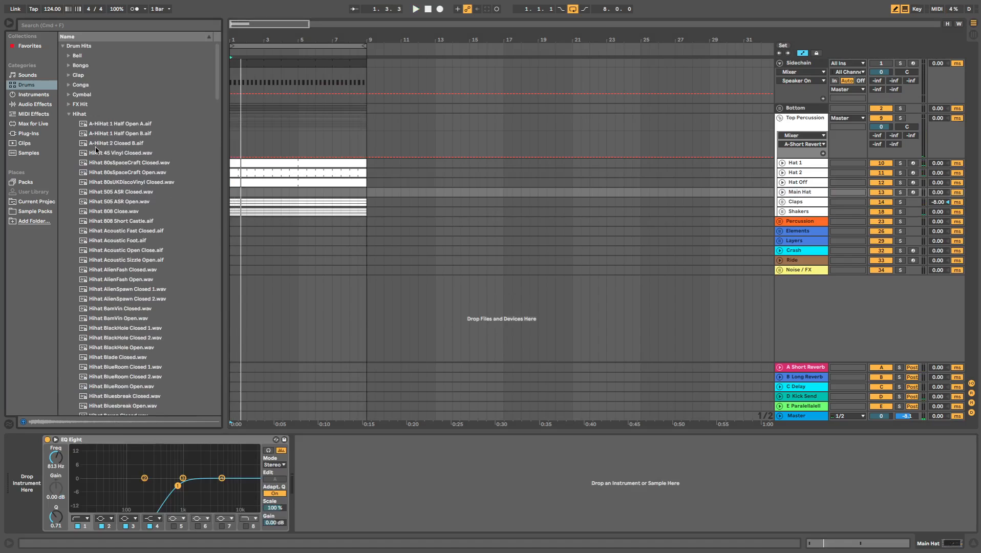
scroll(145, 356, "down", 20)
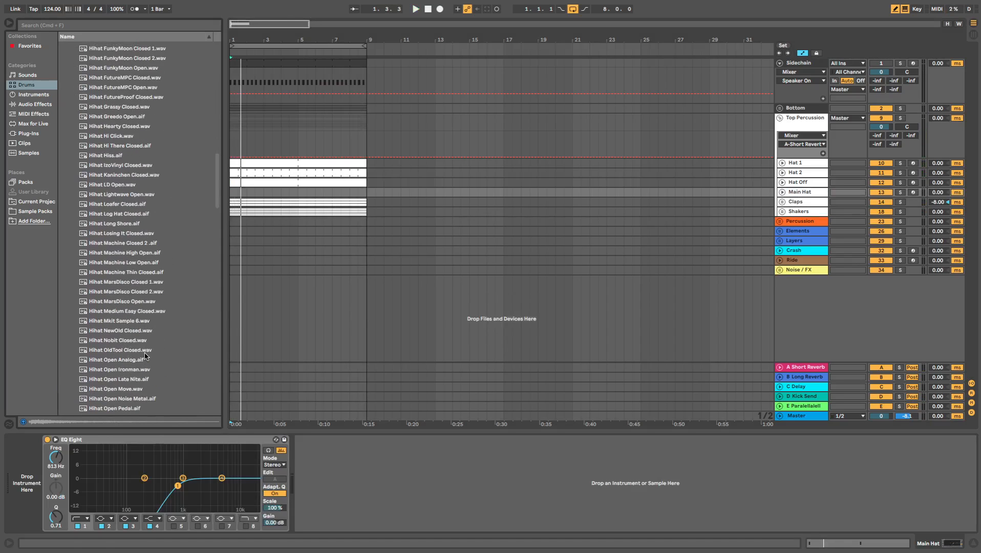
scroll(149, 340, "down", 10)
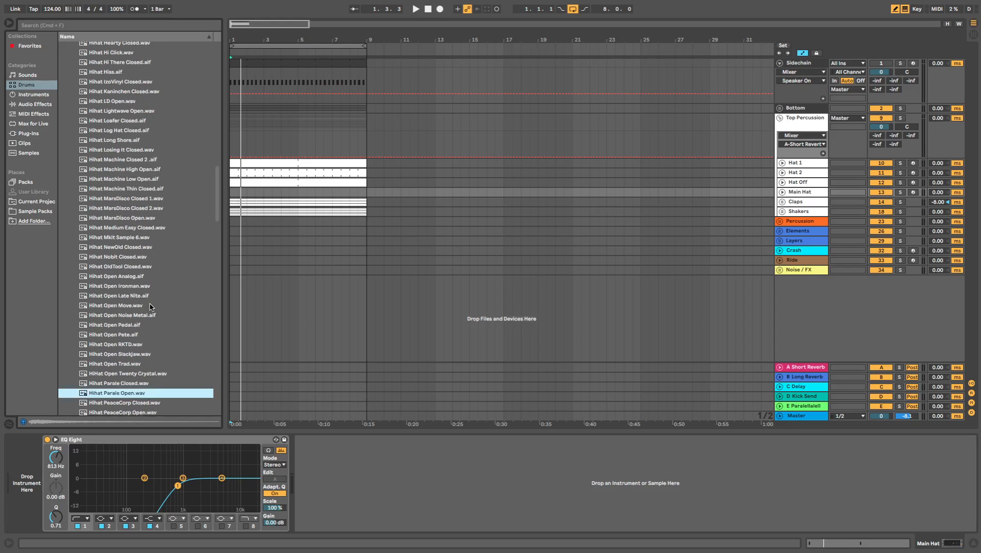
left_click(106, 361)
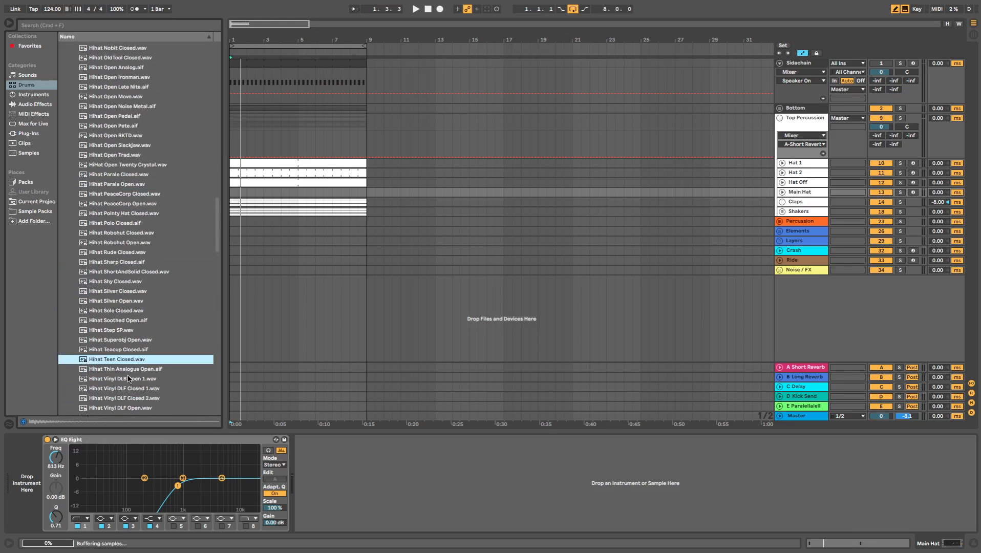
scroll(110, 338, "down", 4)
left_click(113, 320)
scroll(110, 326, "down", 4)
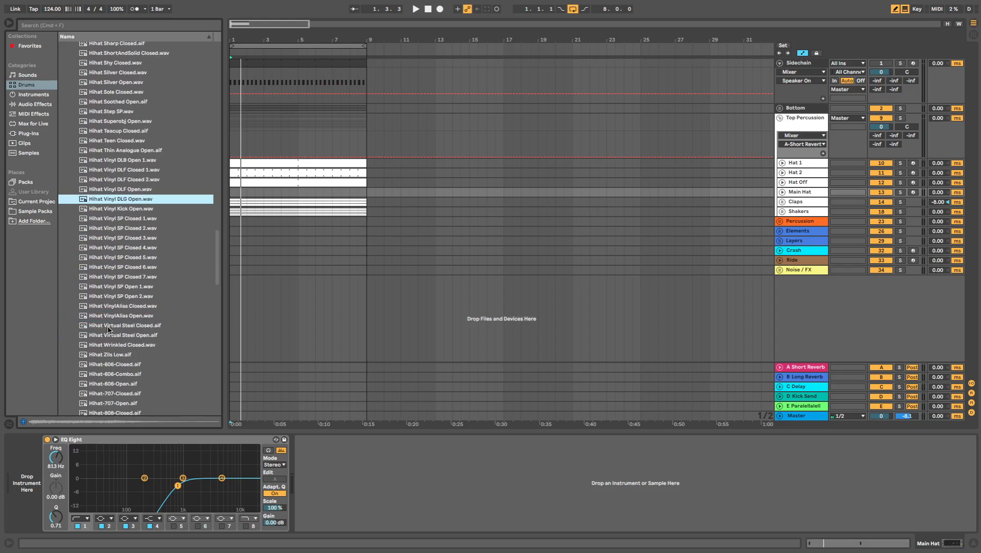
left_click(816, 193)
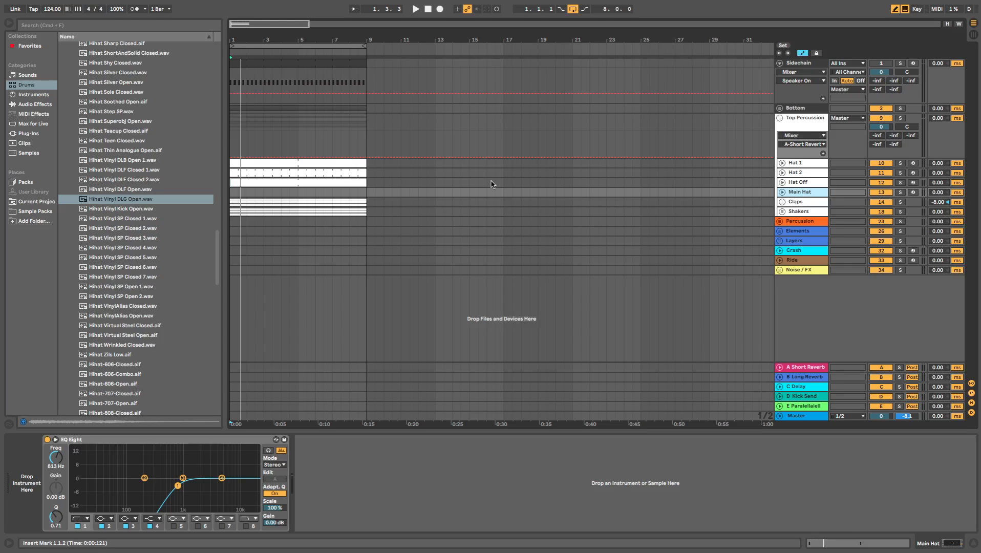
Step: Copy Hat 2's clips spanning bars 1 to 9 onto the Main Hat track at 1.1.1
left_click(333, 172)
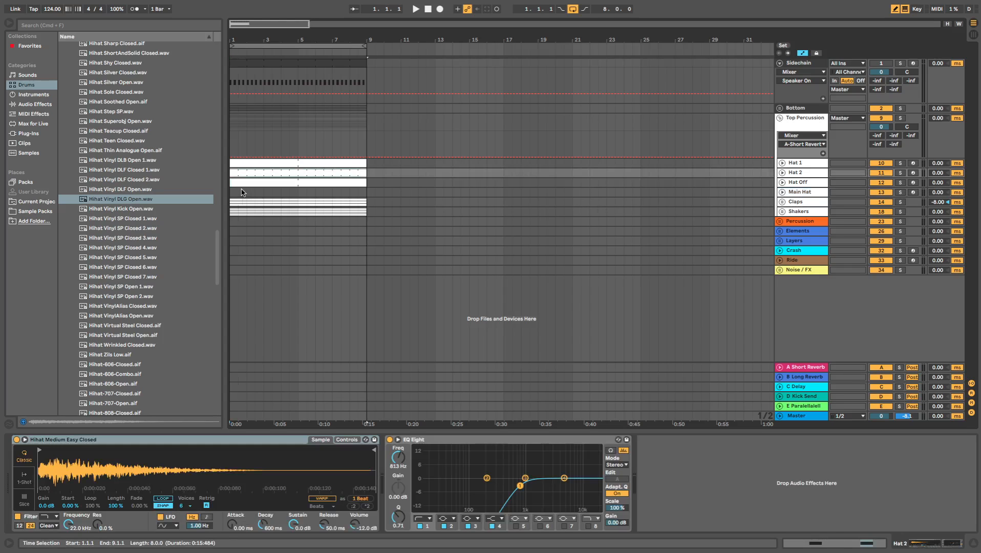
left_click(230, 193)
key("super+v")
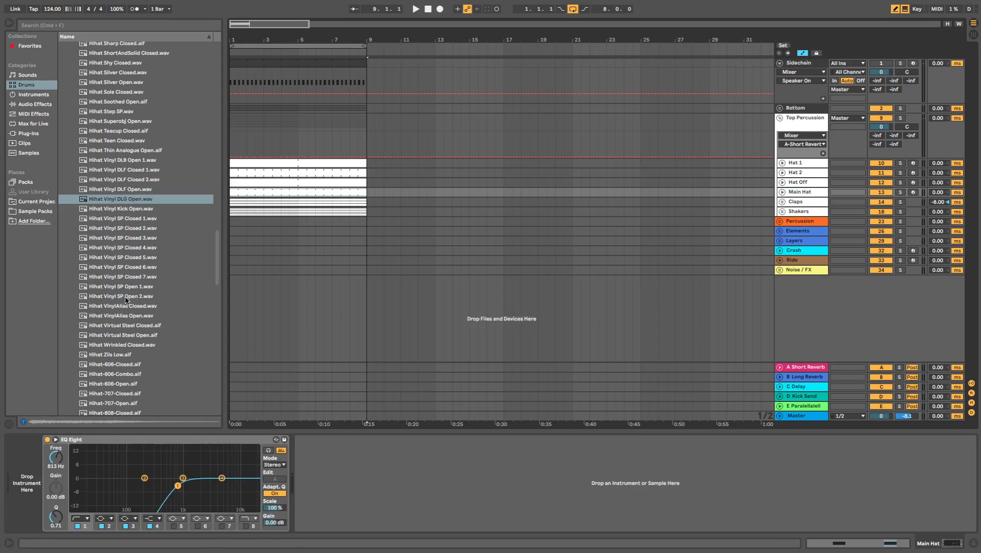
Step: Load Hihat Vinyl DLG Open.wav onto Main Hat and set its track volume to -10.9 dB during playback
left_click(125, 199)
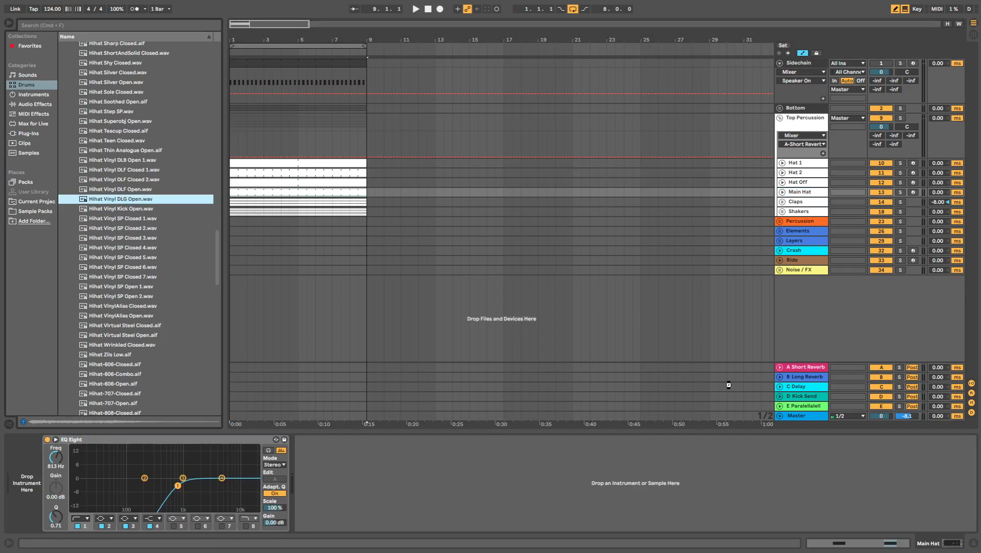
key("Return")
key("space")
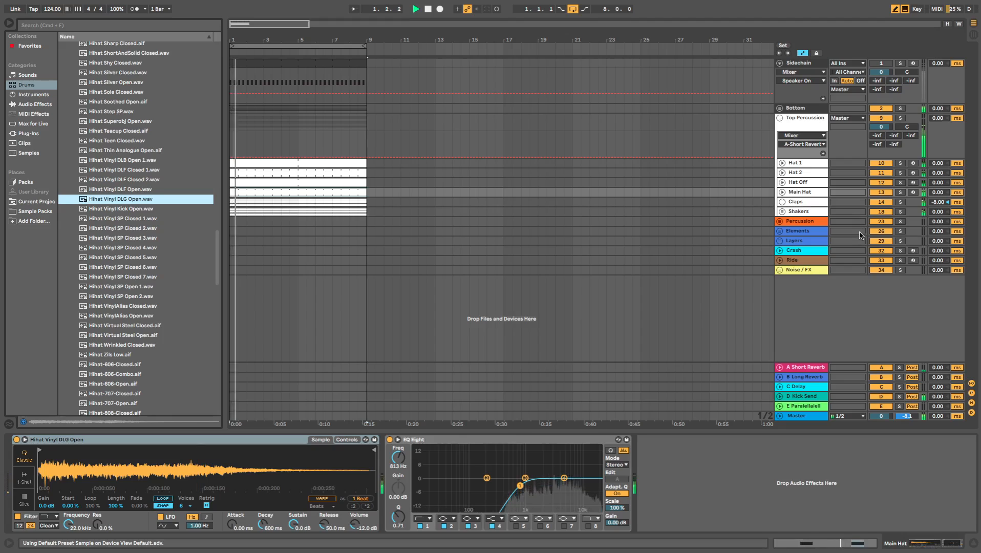
left_click(782, 192)
left_click_drag(883, 201, 883, 228)
double_click(817, 192)
Step: Set Main Hat's EQ Eight low cut to 4.17 kHz and its amplitude envelope to 2.63 s decay with -inf sustain
left_click(347, 440)
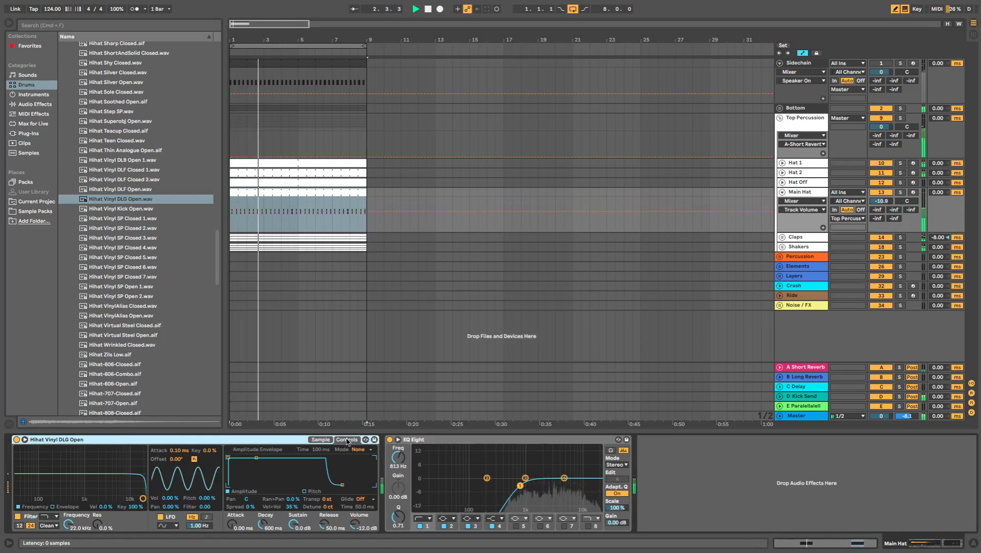
left_click_drag(521, 485, 560, 484)
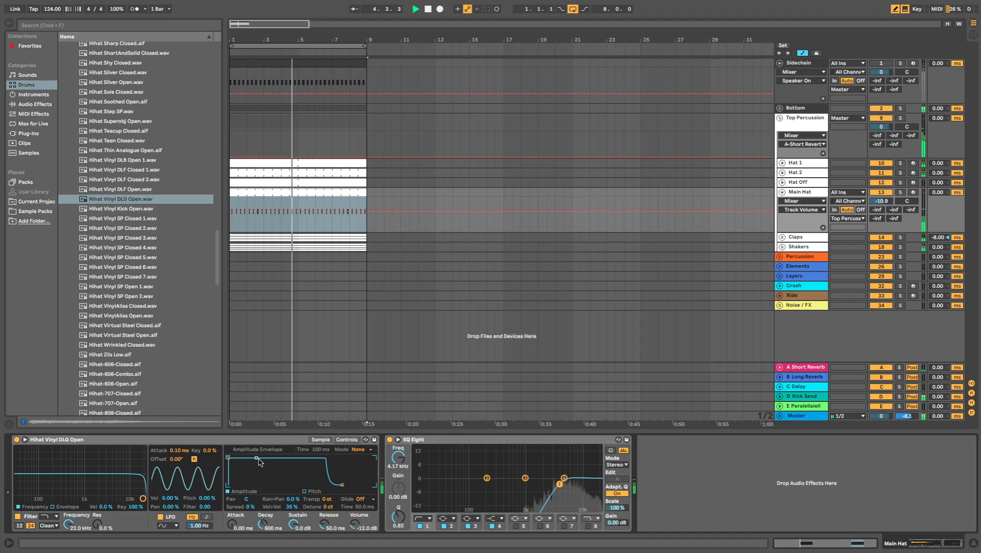
left_click_drag(256, 457, 262, 484)
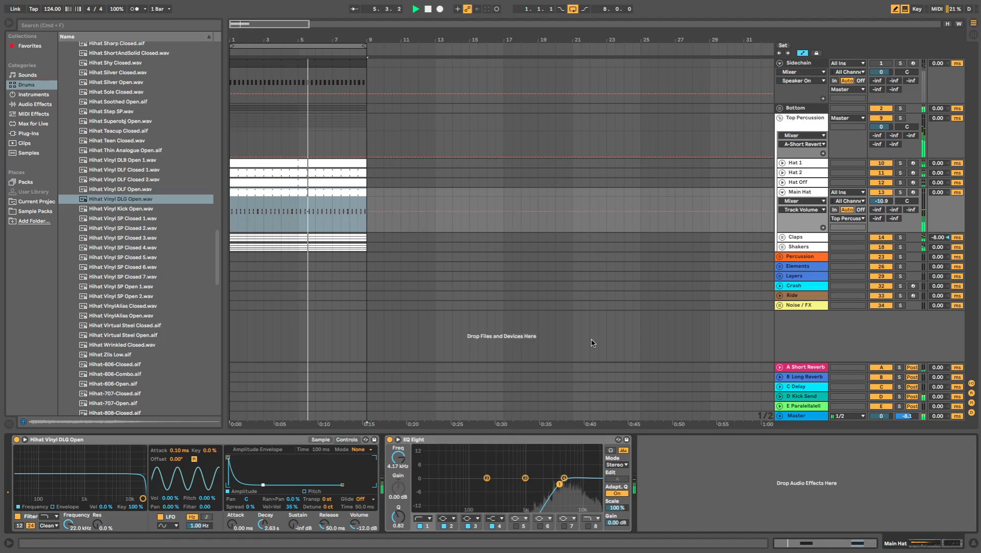
Step: Raise Main Hat's track volume to -7.8 dB and solo the track
left_click_drag(901, 204, 894, 191)
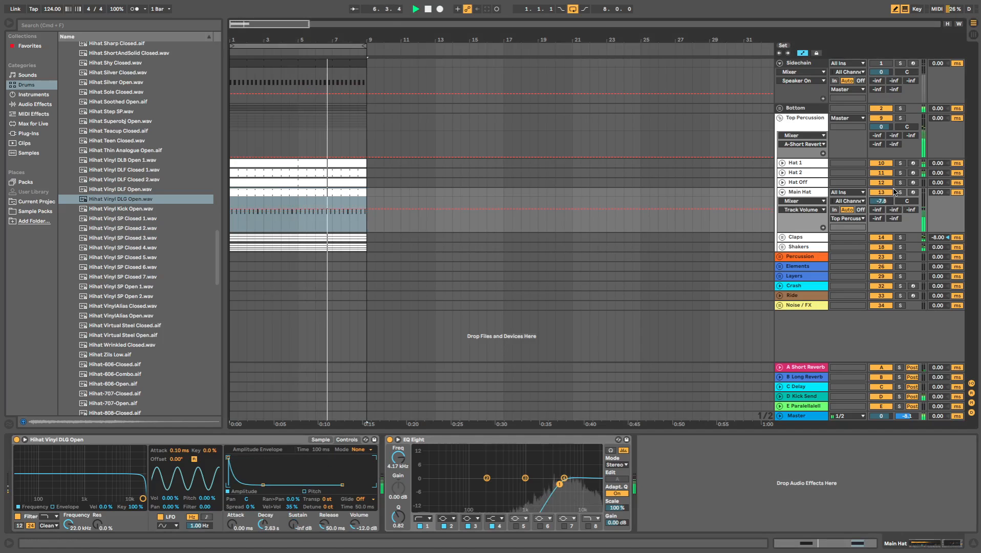
left_click(900, 192)
key("space")
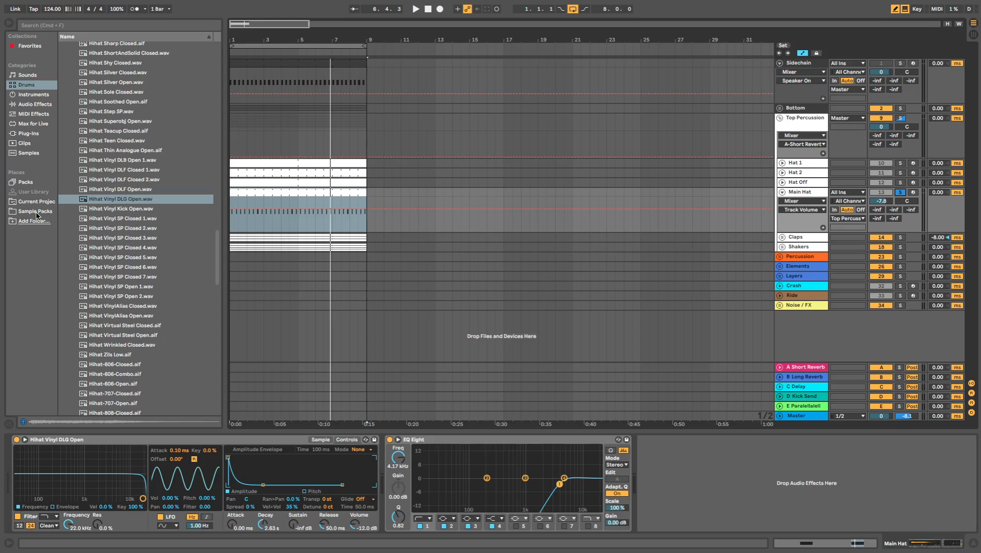
Step: Add a Chorus after Main Hat's EQ Eight and unsolo the track to compare it within the full mix
left_click(31, 103)
left_click(95, 115)
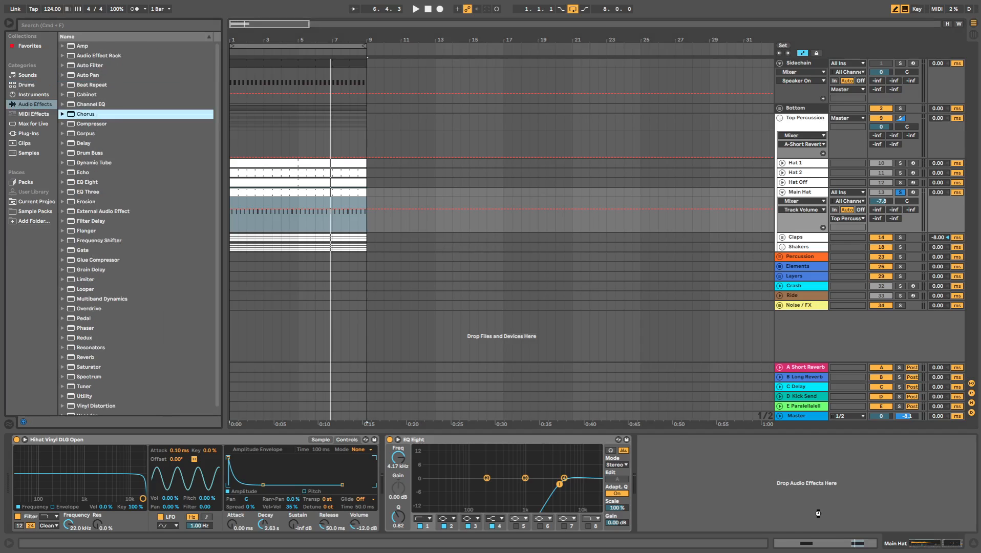
key("space")
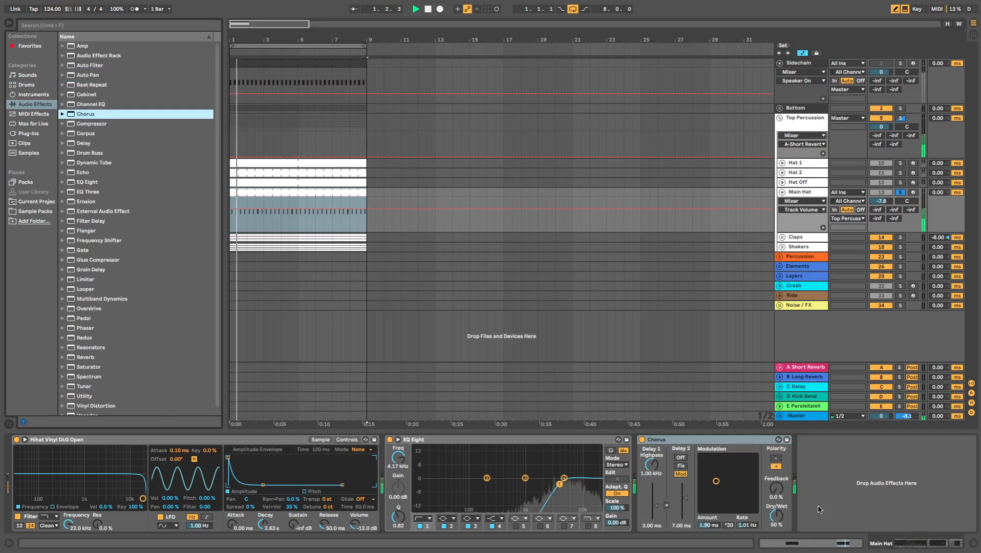
left_click(887, 193)
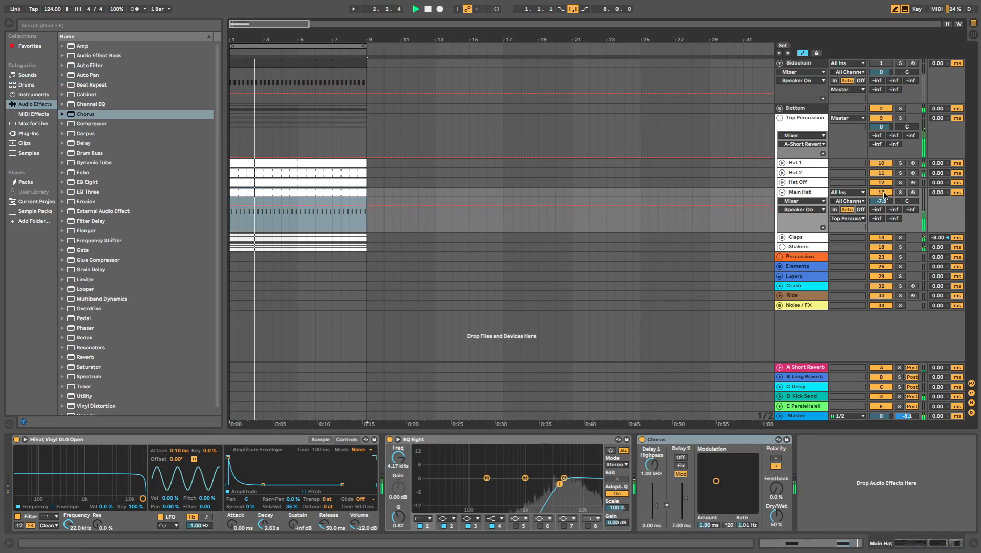
left_click(882, 193)
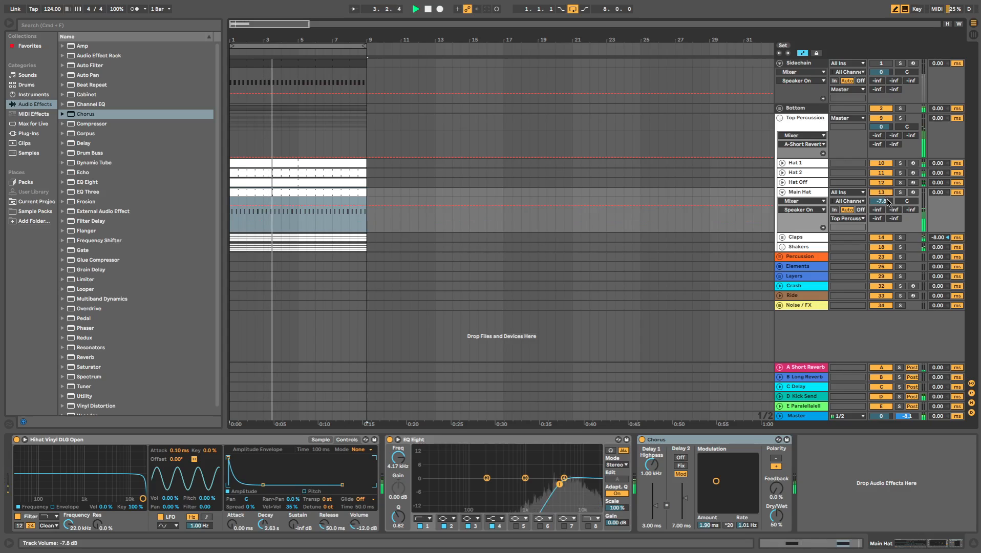
Step: Set Main Hat's track volume to -8.7 dB and Hat Off's to -15.6 dB
left_click(888, 202)
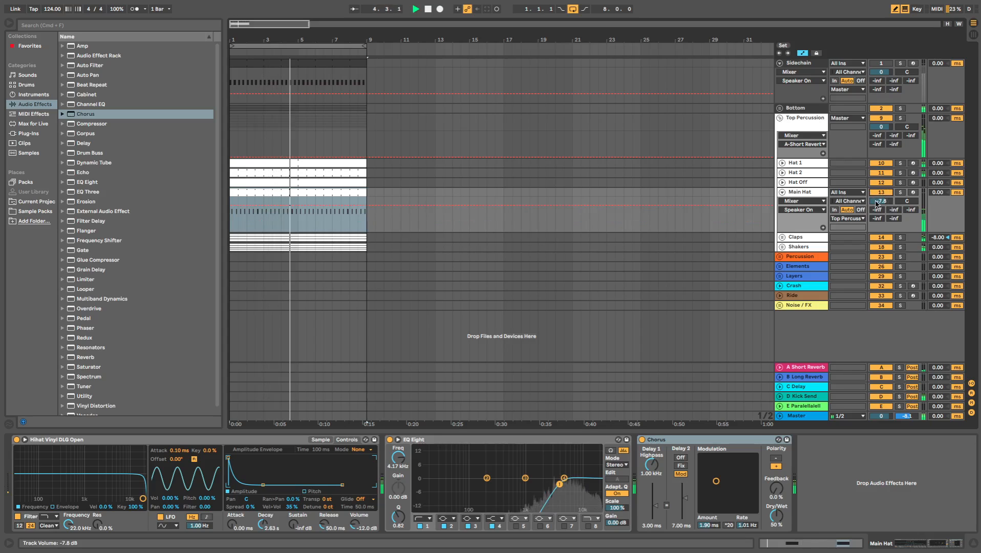
left_click_drag(888, 203, 887, 207)
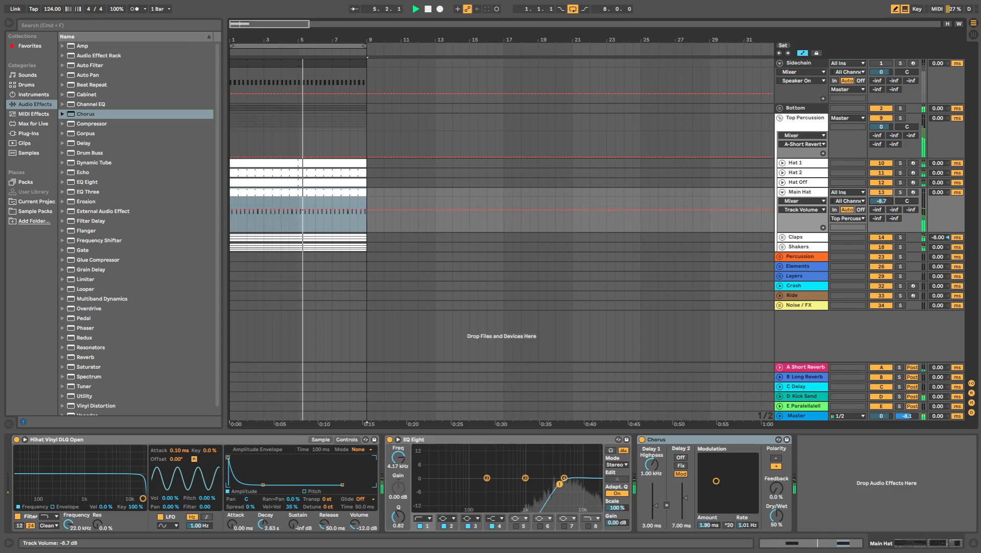
left_click(782, 182)
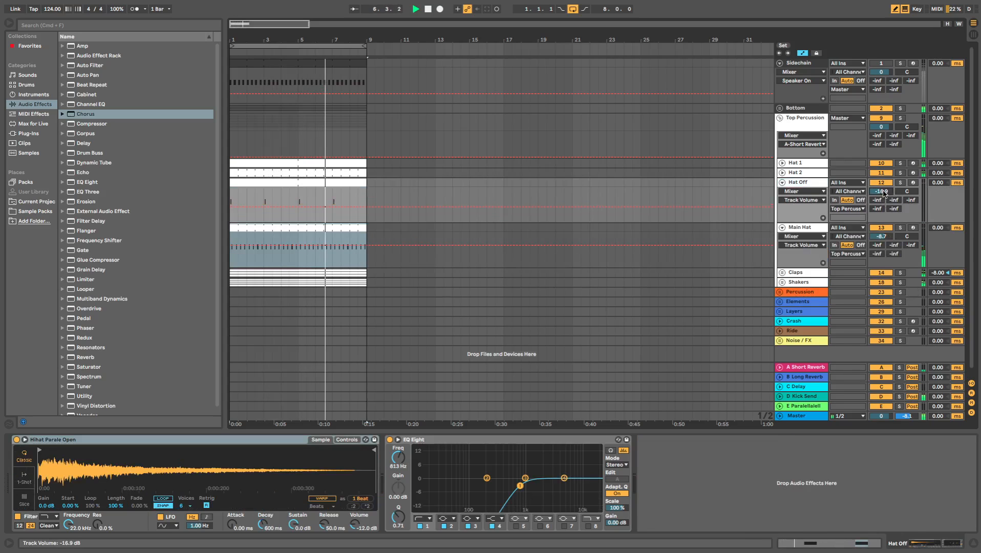
left_click_drag(882, 193, 882, 187)
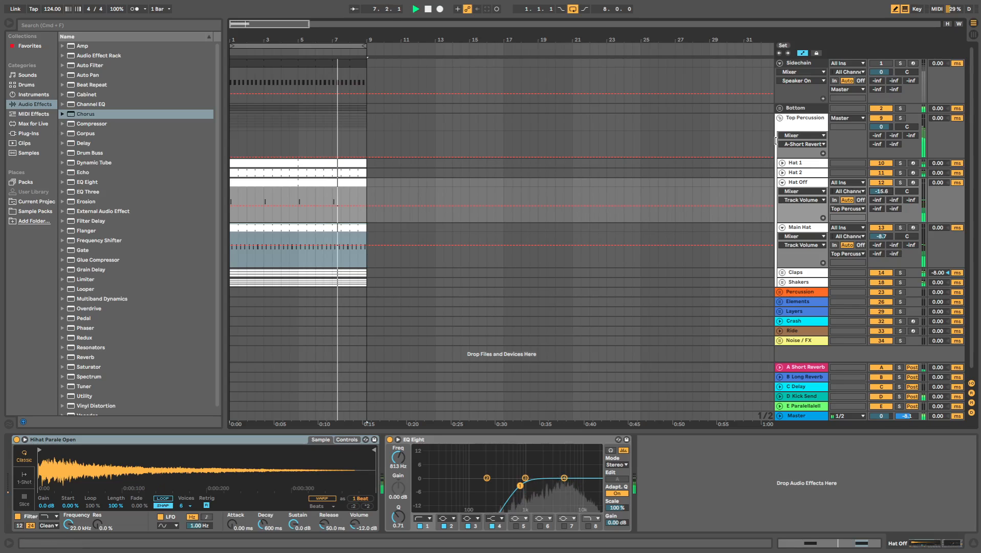
Step: Show the Top Percussion group's effects chain and fold the group
double_click(795, 122)
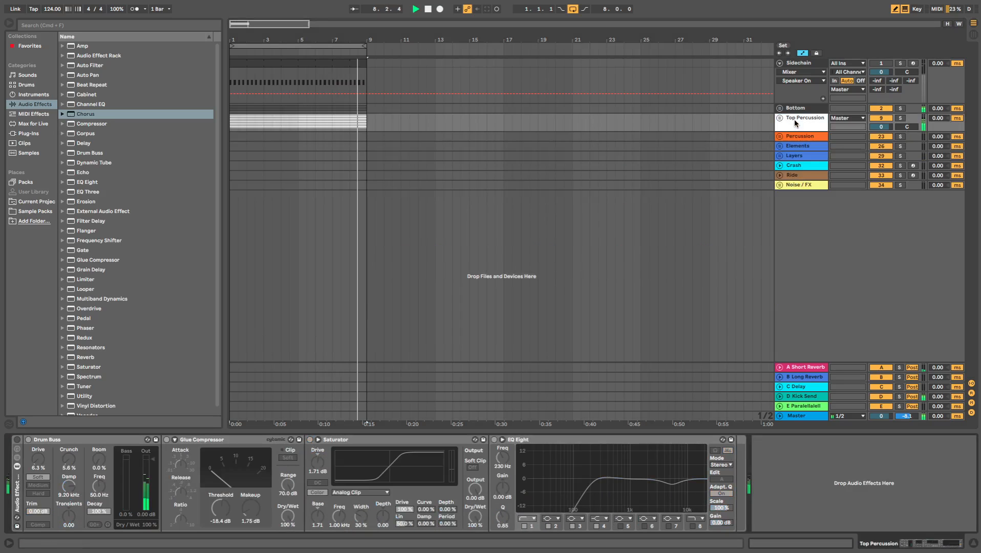
left_click(779, 118)
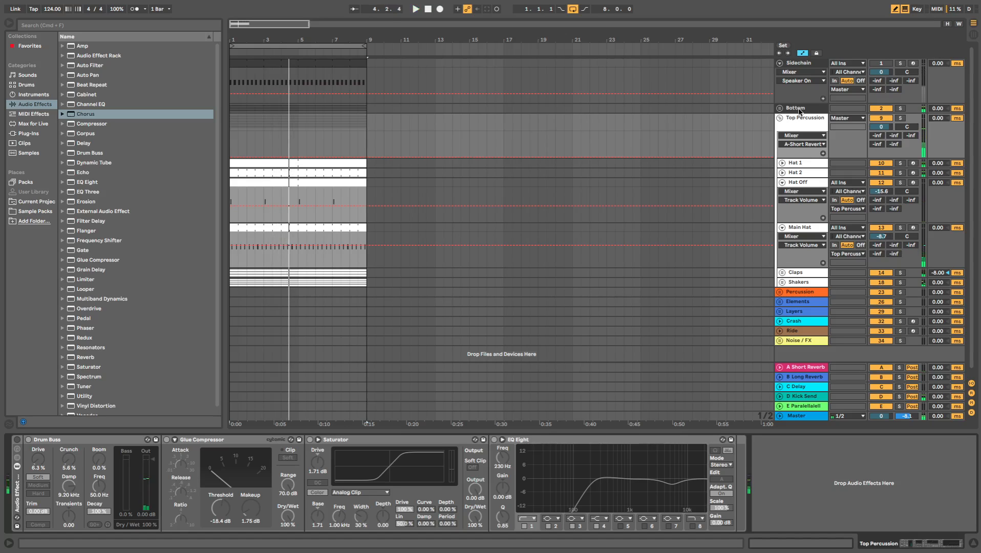
left_click(780, 119)
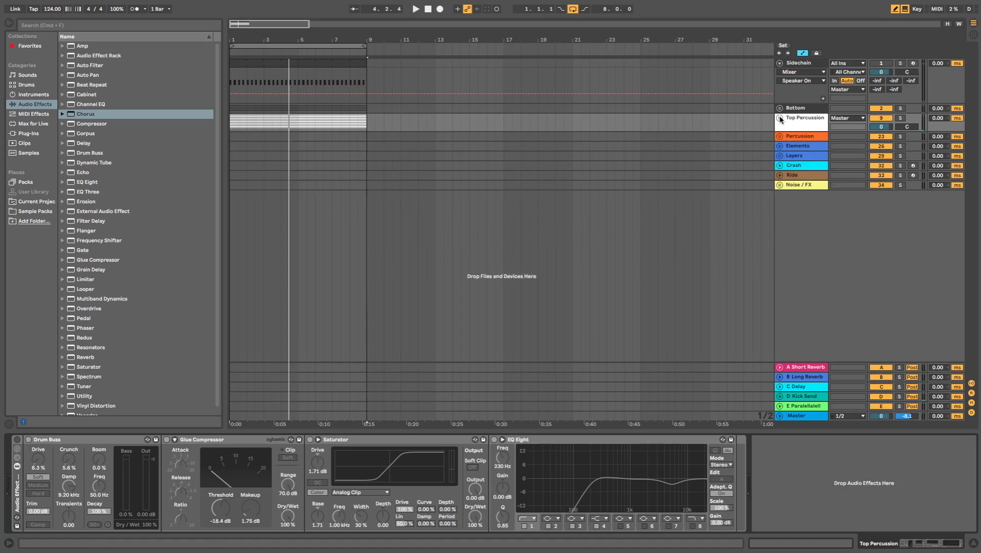
Step: Unfold the Top Percussion group and collapse its Hat Off and Main Hat tracks
left_click(780, 118)
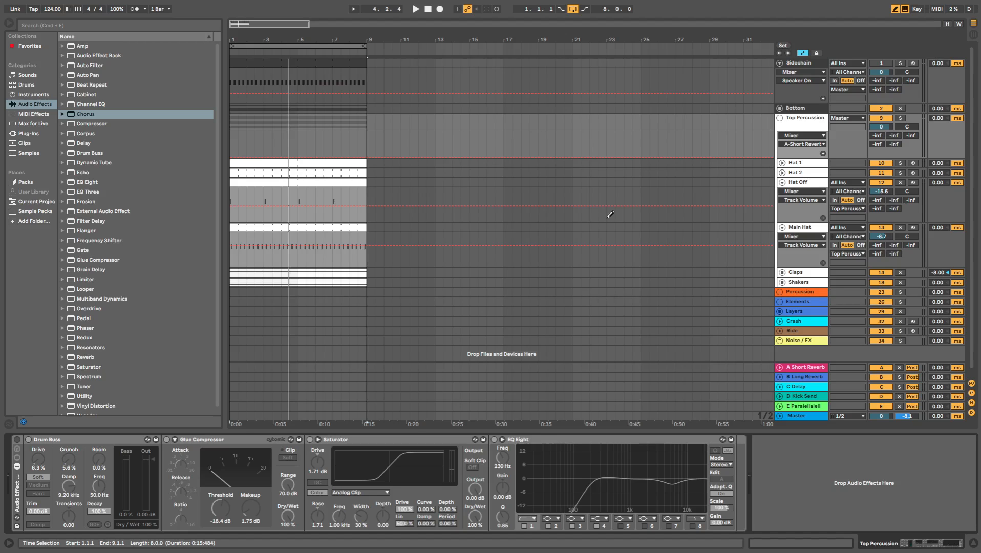
left_click(782, 182)
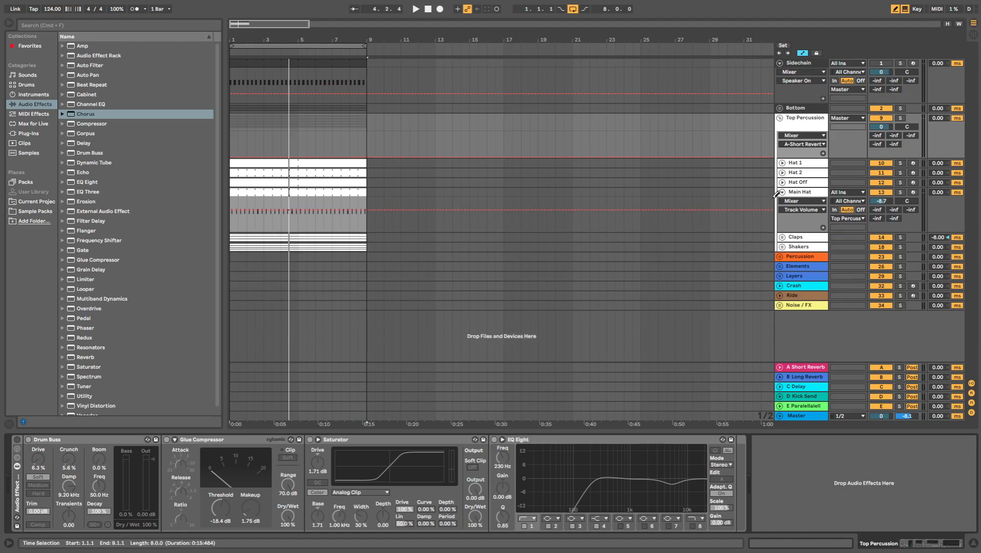
left_click(782, 192)
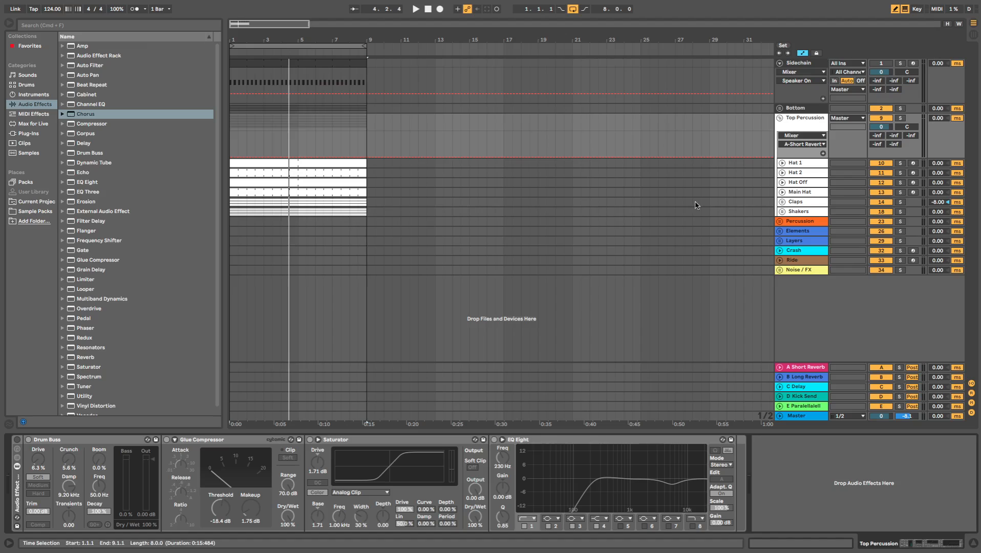
Step: Audition the loop from the start and select the Top Percussion group track
key("space")
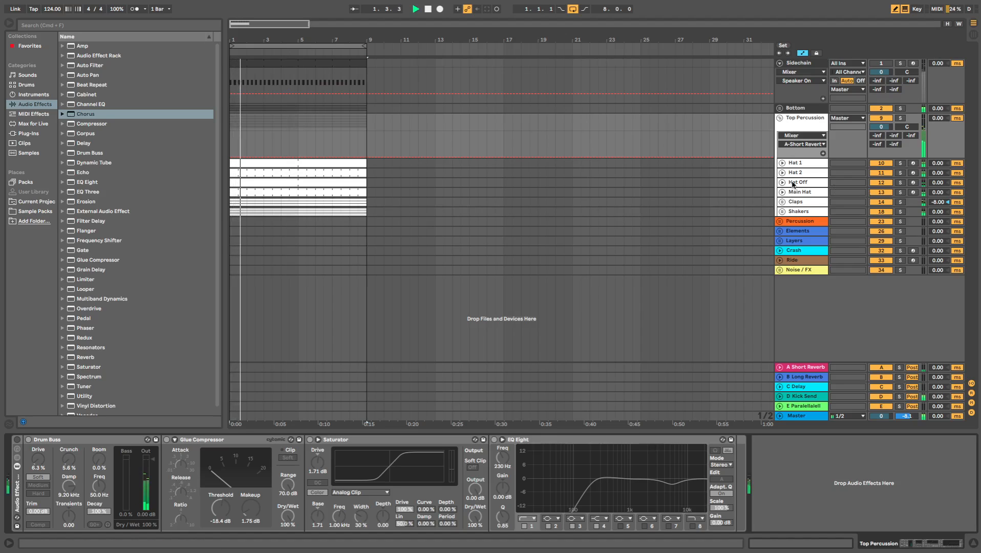
left_click(779, 118)
left_click(780, 118)
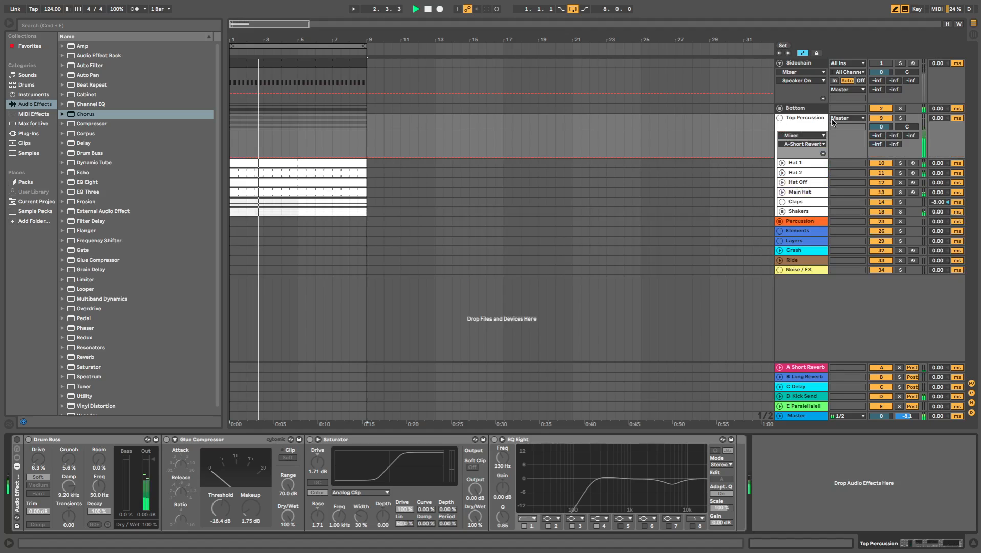
left_click(833, 119)
left_click(805, 119)
key("space")
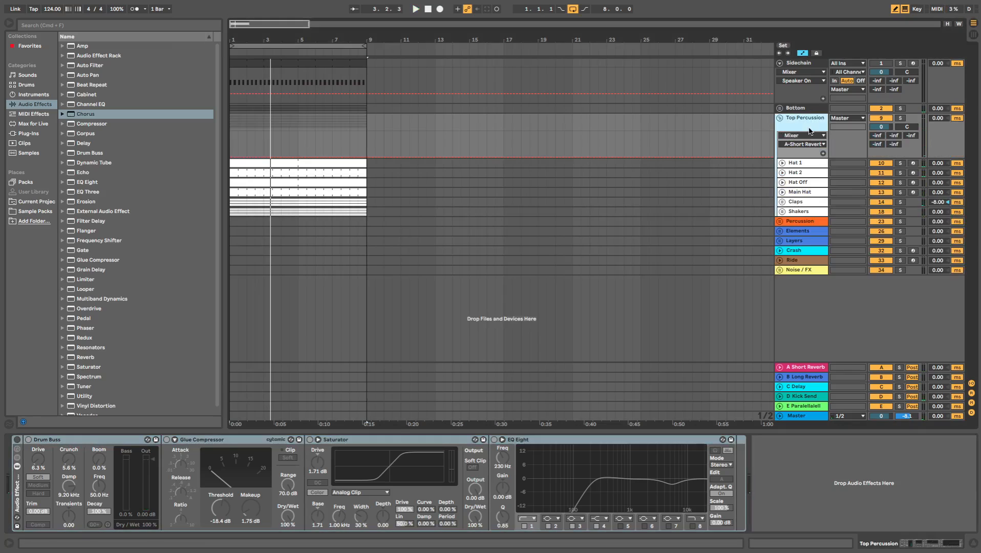
Step: Unfold the Claps and Shakers groups and reset their individual Short Reverb sends to -inf
left_click(782, 202)
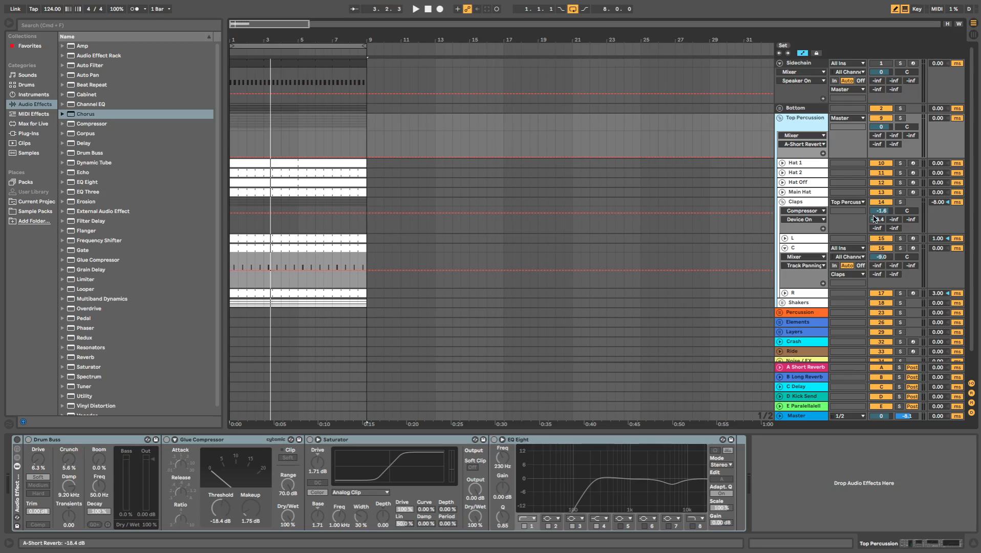
double_click(873, 219)
left_click(782, 302)
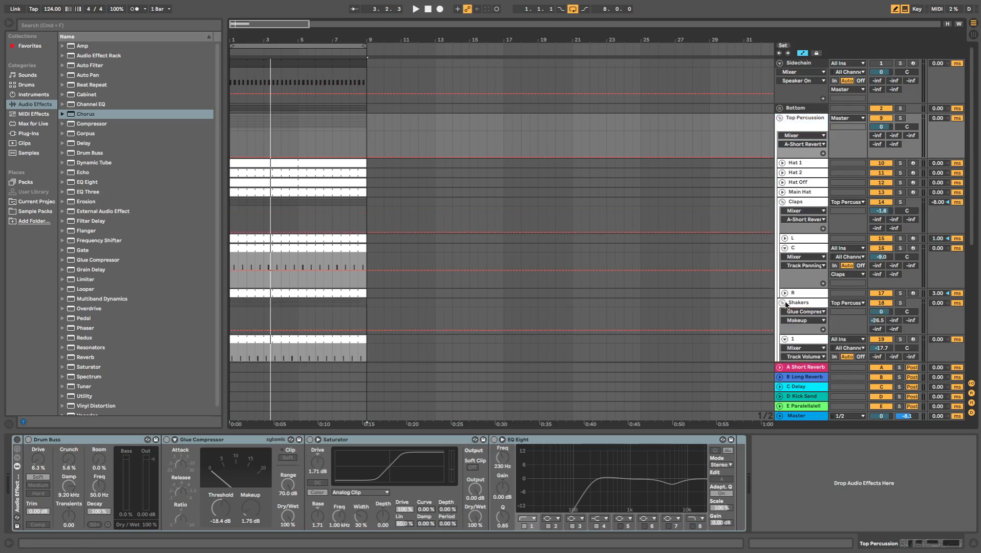
left_click(782, 162)
left_click(782, 162)
Step: Set the Top Percussion group's Short Reverb send to -19.0 dB and play the loop
left_click(796, 124)
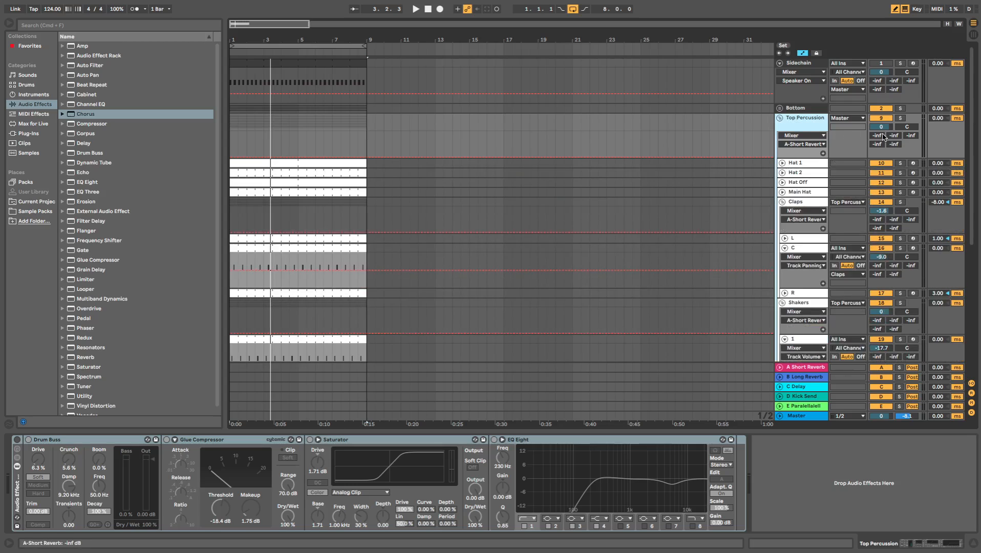
mouse_move(876, 136)
left_mouse_down()
mouse_move(877, 127)
mouse_move(876, 138)
left_mouse_up()
key("space")
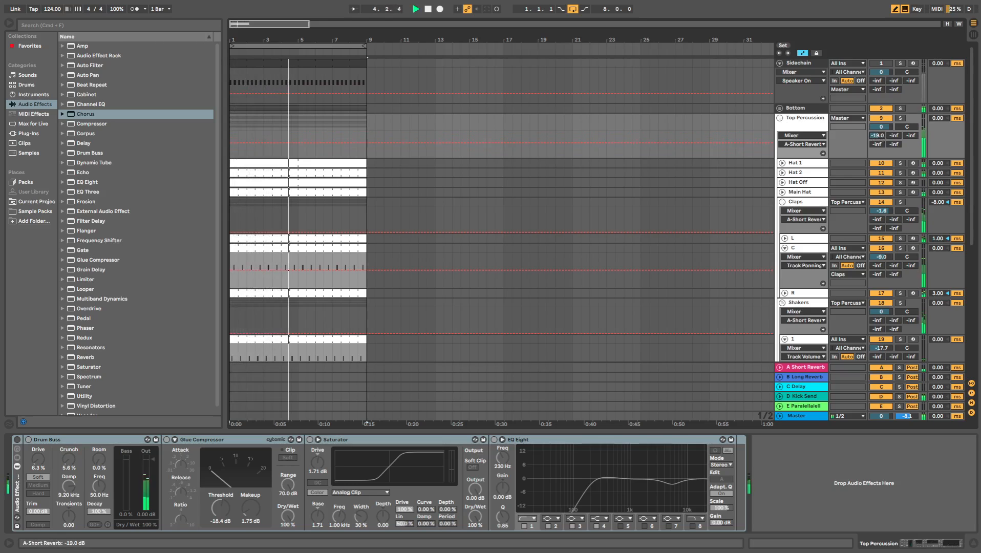
Step: Enable Top Percussion's effect rack with Drum Buss switched off, and set the Glue Compressor threshold to -16.2 dB
double_click(802, 126)
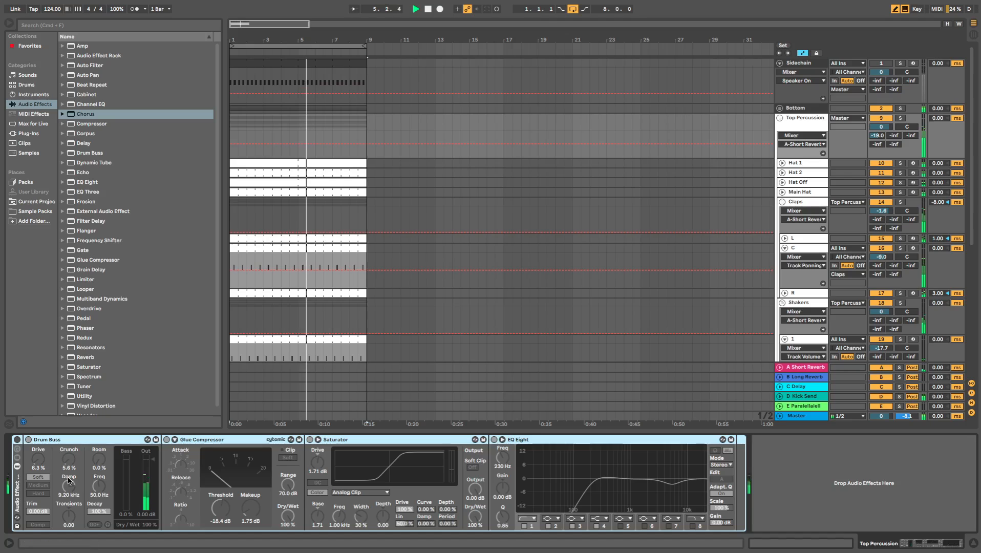
left_click(18, 439)
left_click(29, 439)
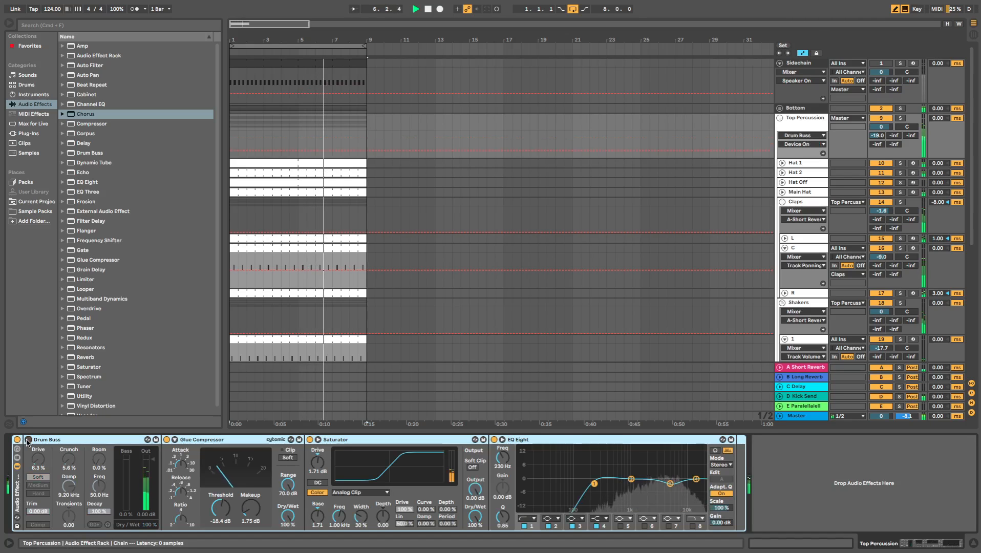
left_click_drag(220, 508, 221, 502)
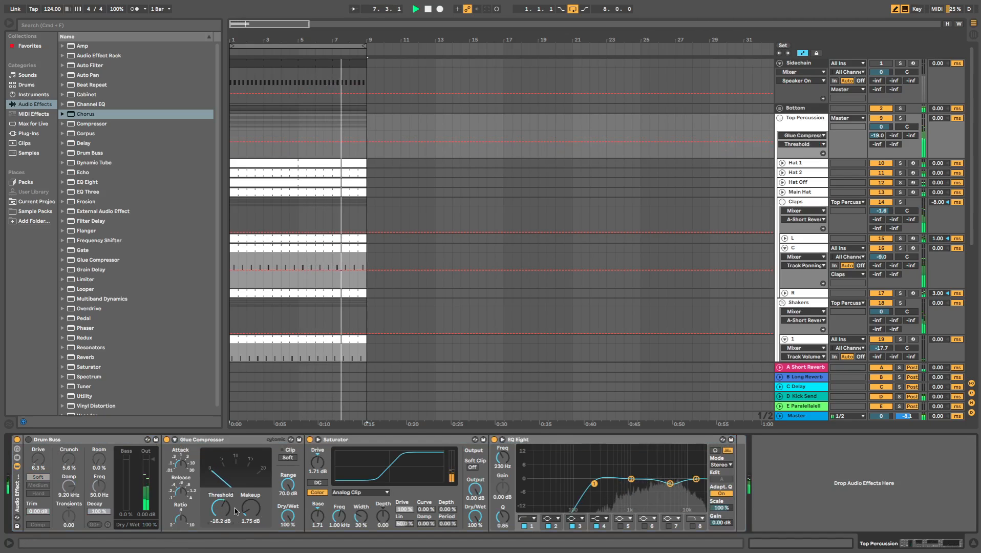
key("space")
Step: Switch the group's EQ Eight to M/S mode and enable a band 1 low cut at 211 Hz on the side channel
left_click(727, 466)
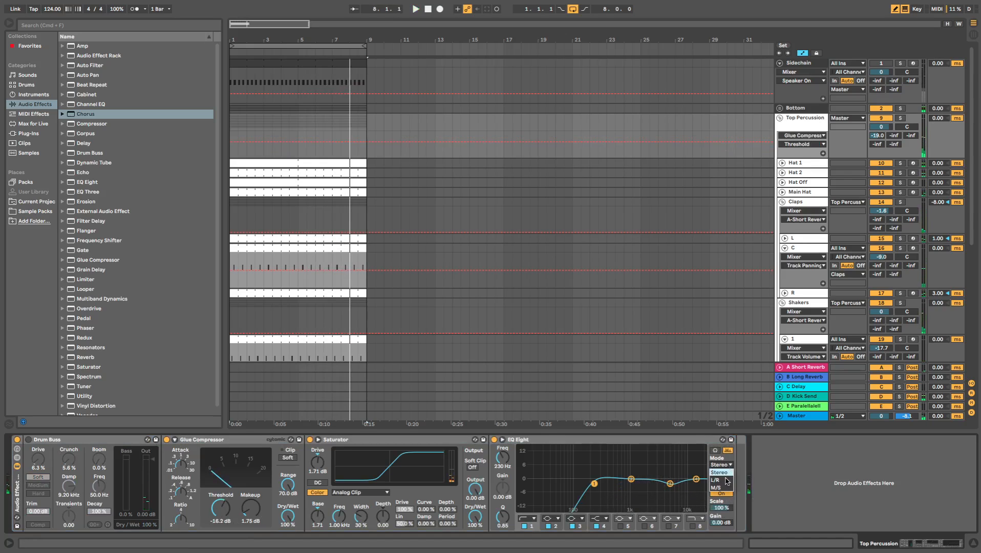
left_click(721, 490)
left_click(721, 479)
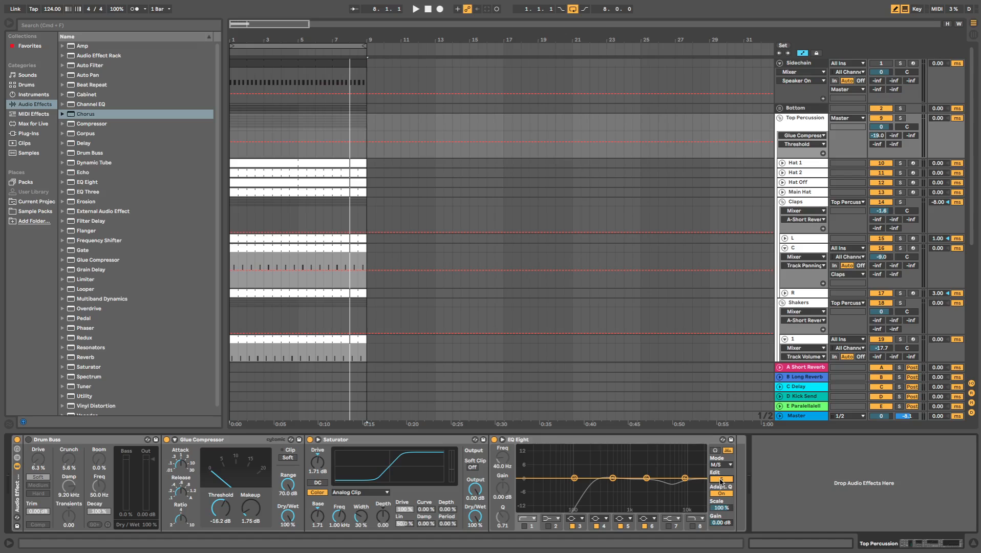
left_click(524, 526)
left_click_drag(551, 484, 592, 483)
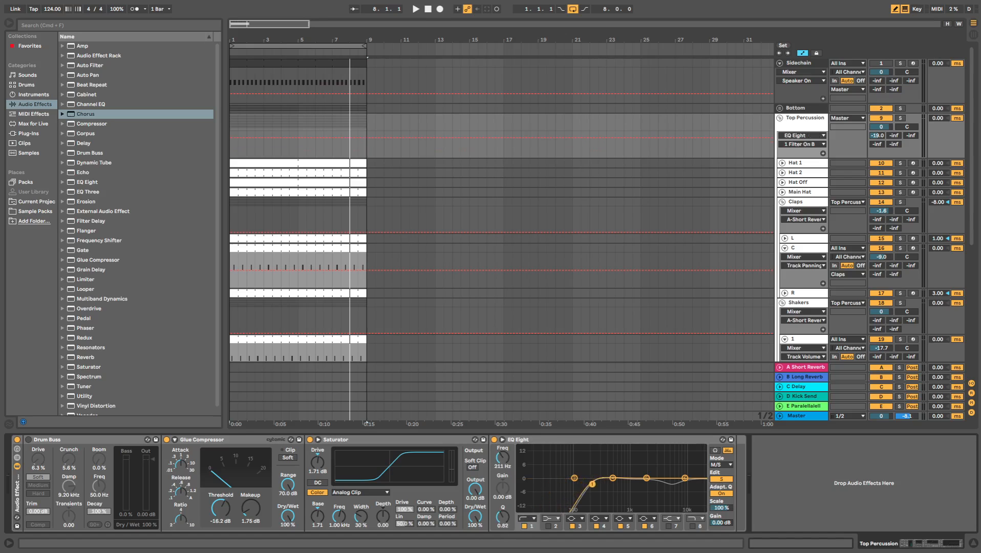
Step: Make band 6 of EQ Eight's side channel a high shelf at 4.74 kHz with 3.84 dB of gain
left_click(712, 479)
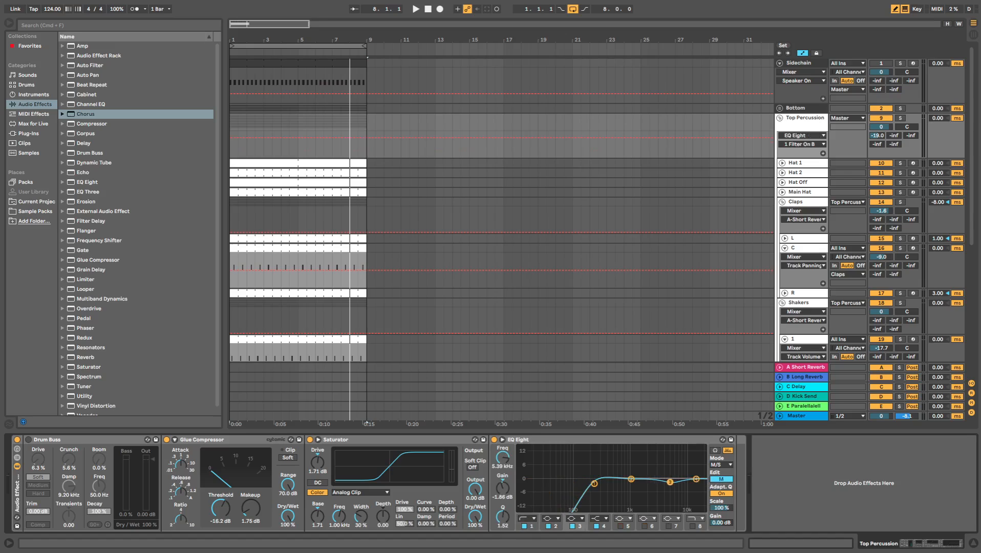
left_click_drag(670, 479, 673, 469)
left_click(727, 480)
left_click(647, 518)
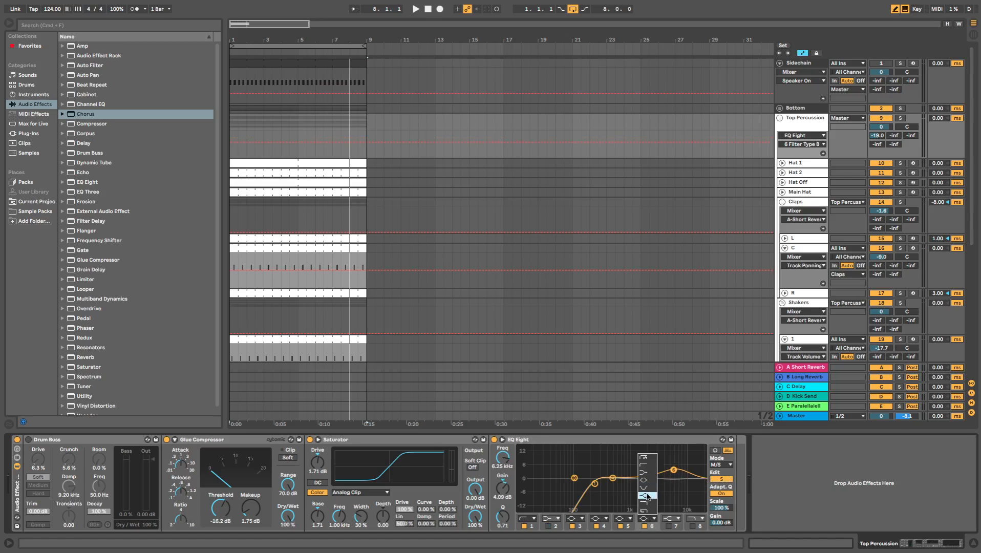
left_click(648, 498)
key("space")
left_click_drag(677, 473, 669, 476)
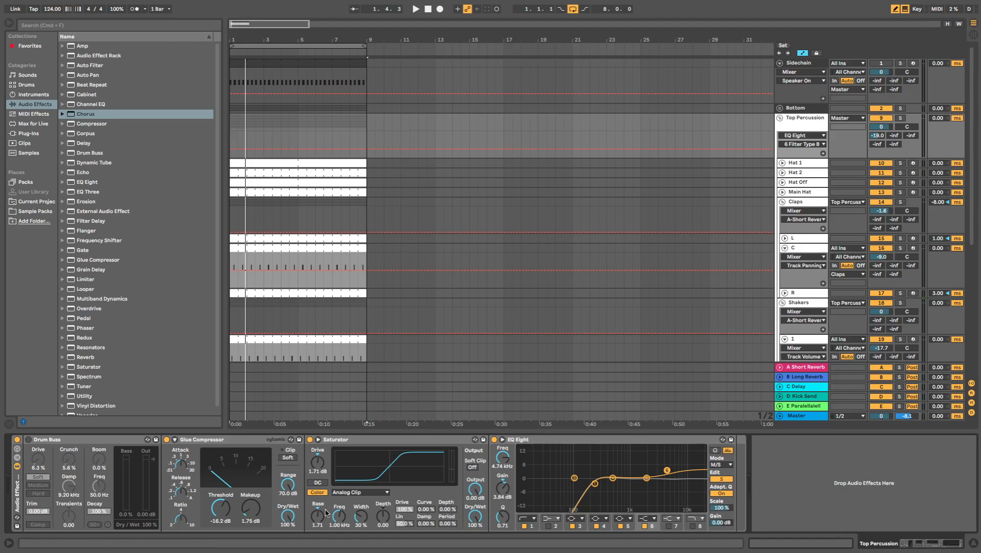
Step: Set the Saturator's color frequency to 4.44 kHz and play the loop
left_click_drag(339, 516, 339, 491)
key("space")
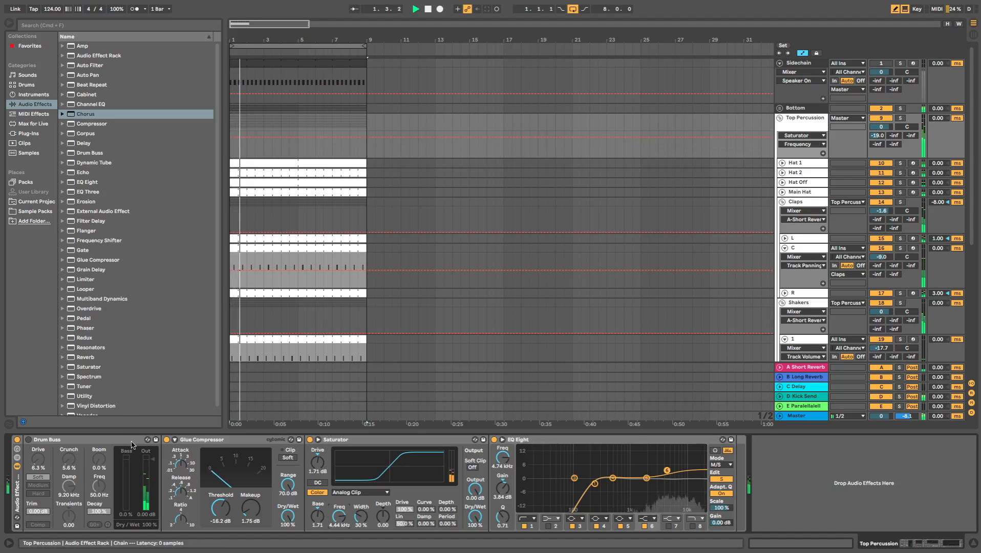
Step: Show the Top Percussion channel in the session mixer and compare its level with the effect rack bypassed and active
key("Tab")
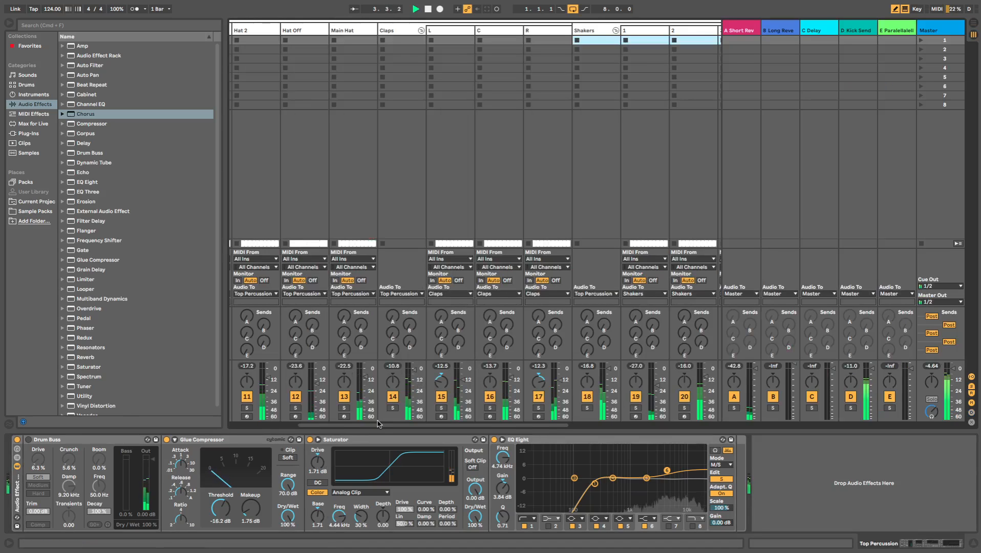
left_click_drag(377, 423, 321, 421)
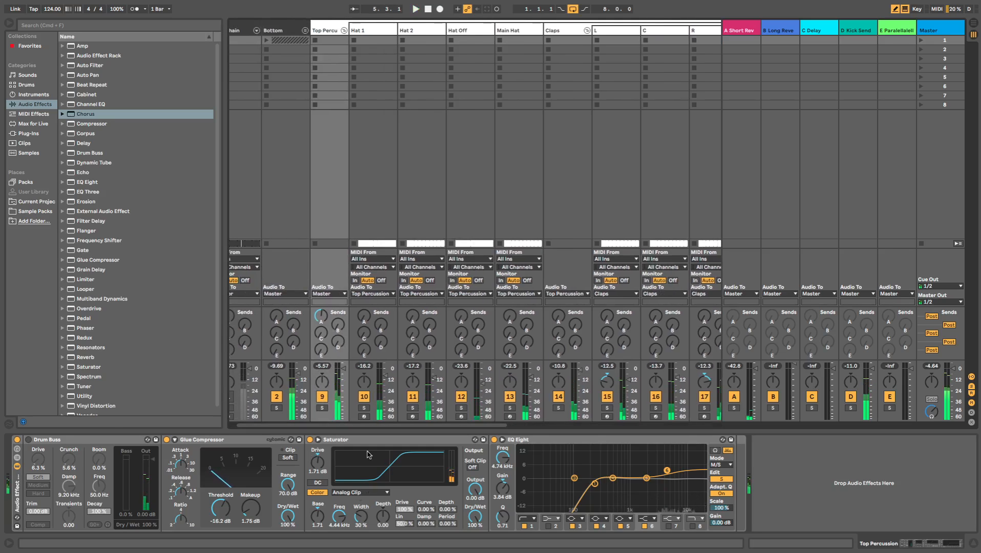
key("space")
key("space")
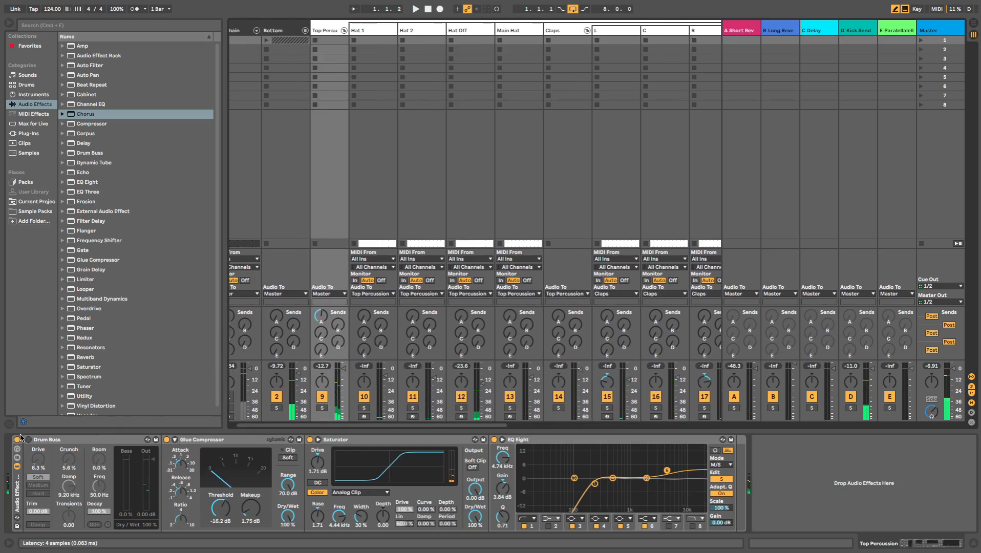
left_click(18, 439)
key("space")
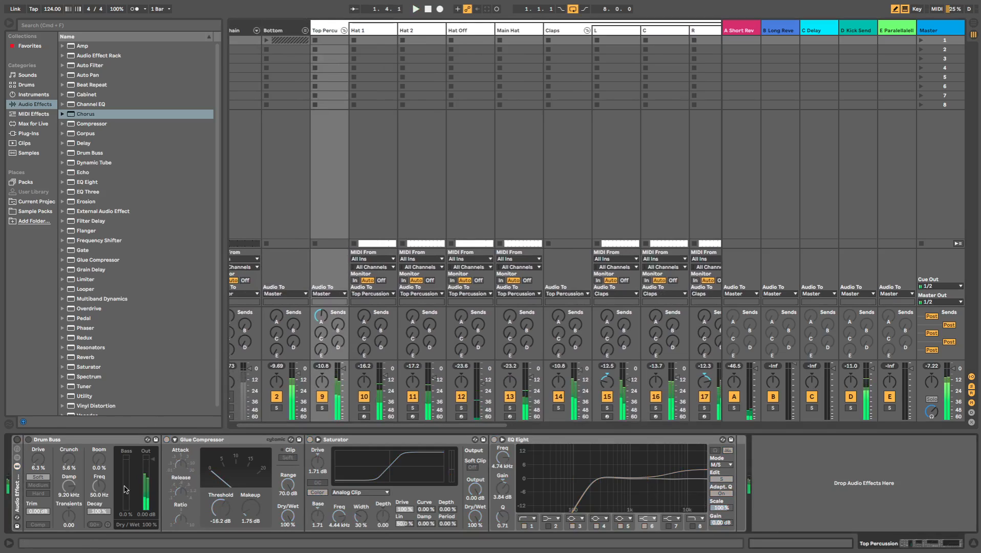
left_click(17, 439)
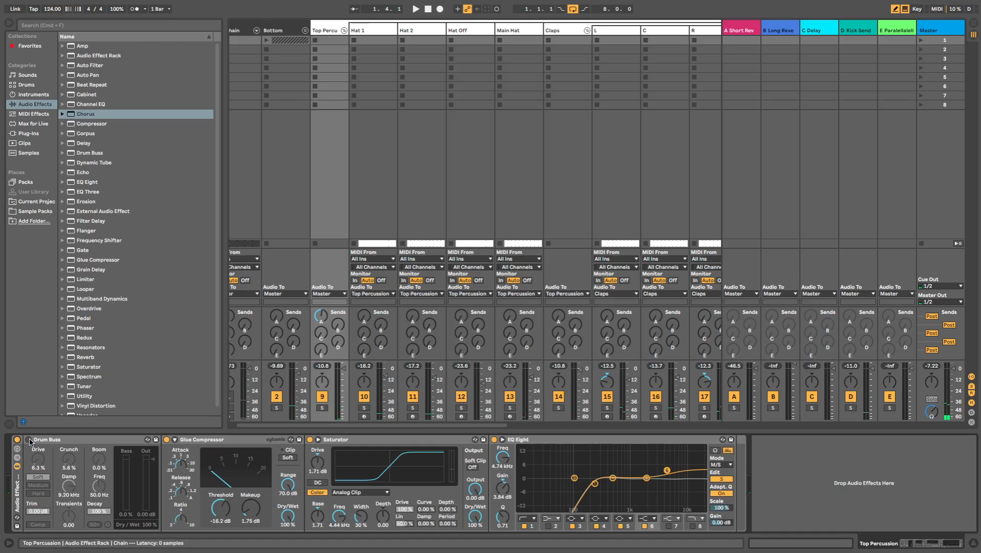
Step: Turn on Drum Buss in the Top Percussion rack and set its Damp frequency to 20.0 kHz
left_click(30, 439)
key("space")
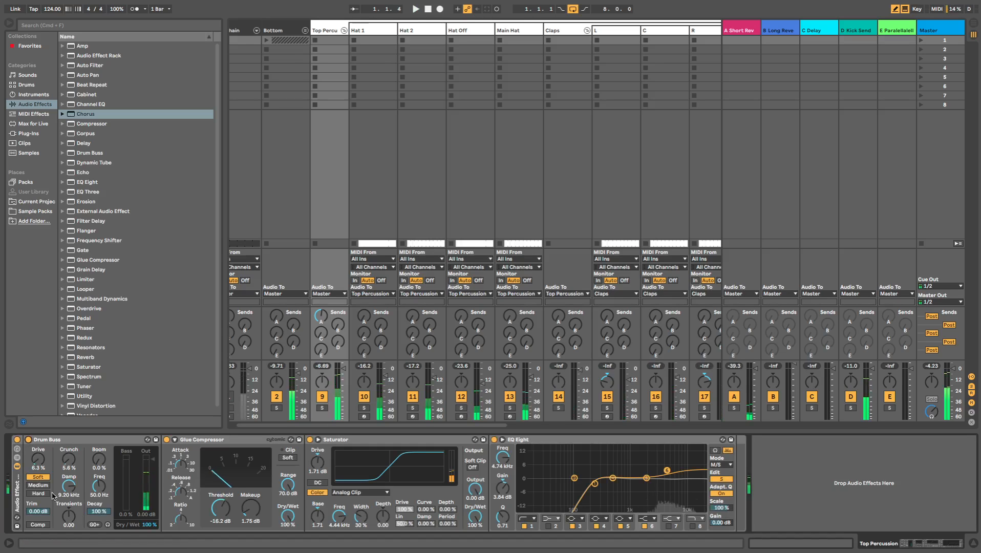
double_click(67, 489)
key("space")
key("space")
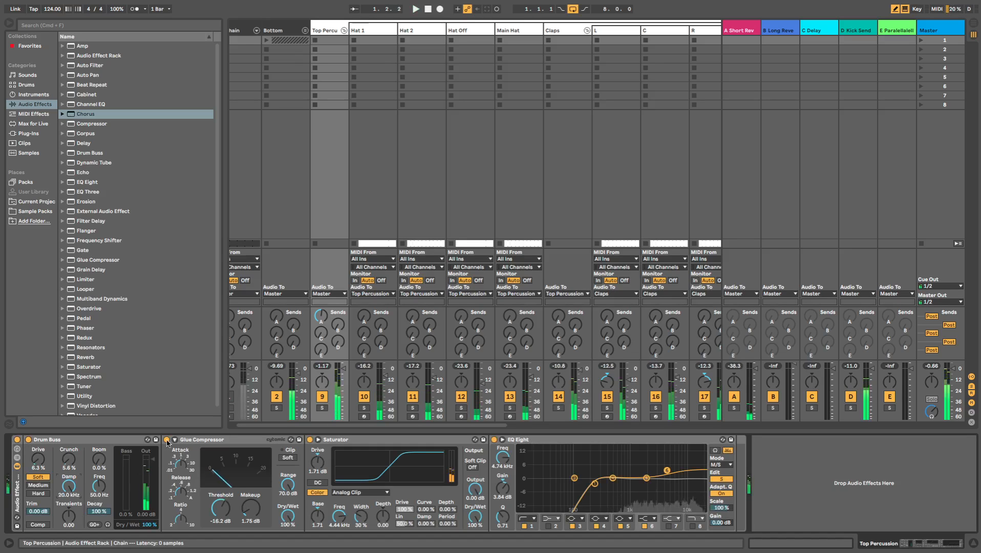
Step: Switch off the Glue Compressor, Saturator and EQ Eight to hear only Drum Buss on the group
left_click(167, 439)
left_click(310, 440)
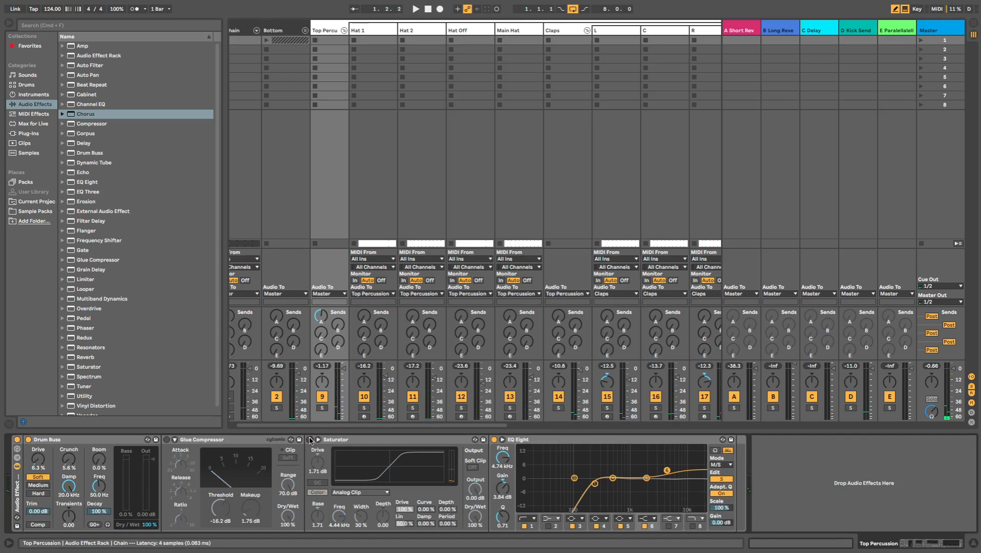
left_click(494, 440)
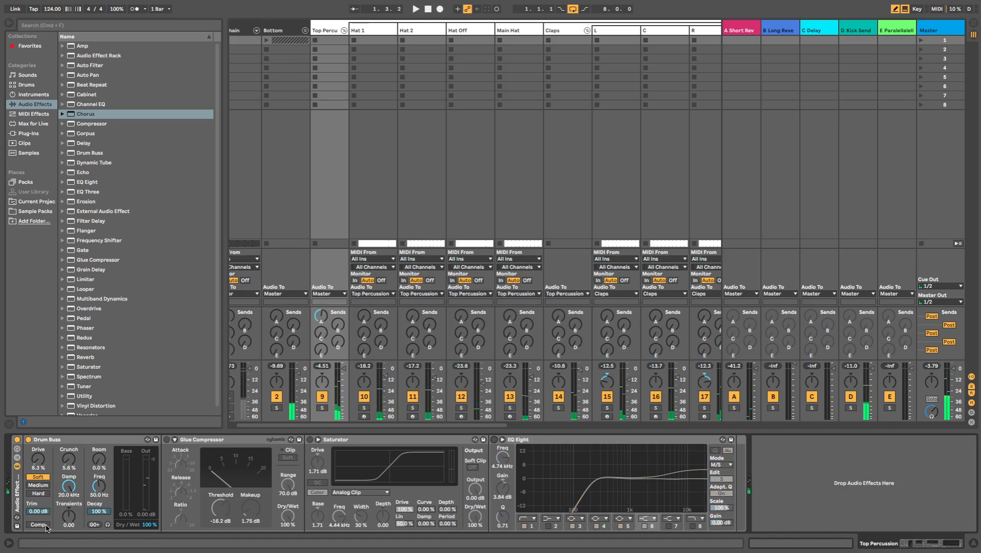
key("space")
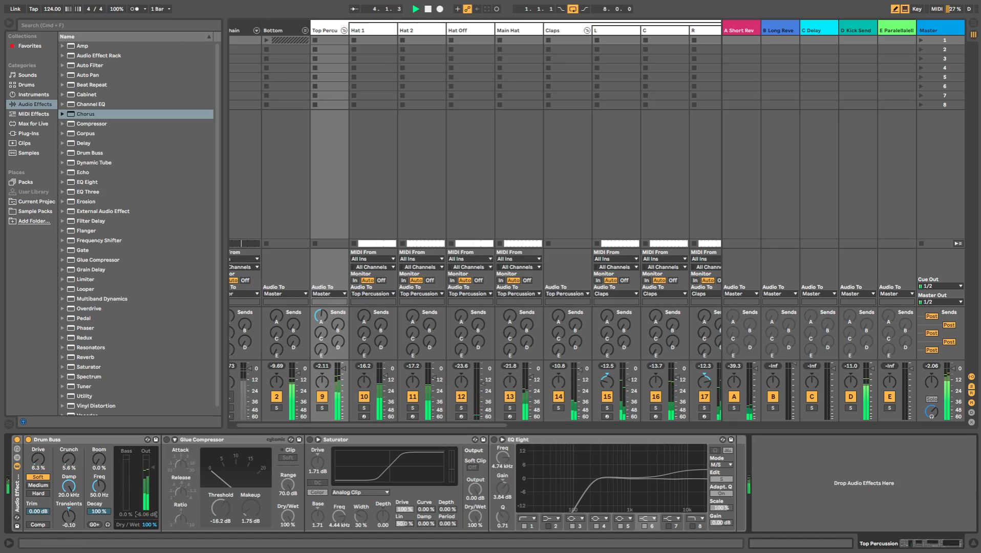
Step: Lower Drum Buss's output to -7.00 dB, reset the group's peak reading, and compare with the rack bypassed
left_click(322, 365)
left_click(322, 367)
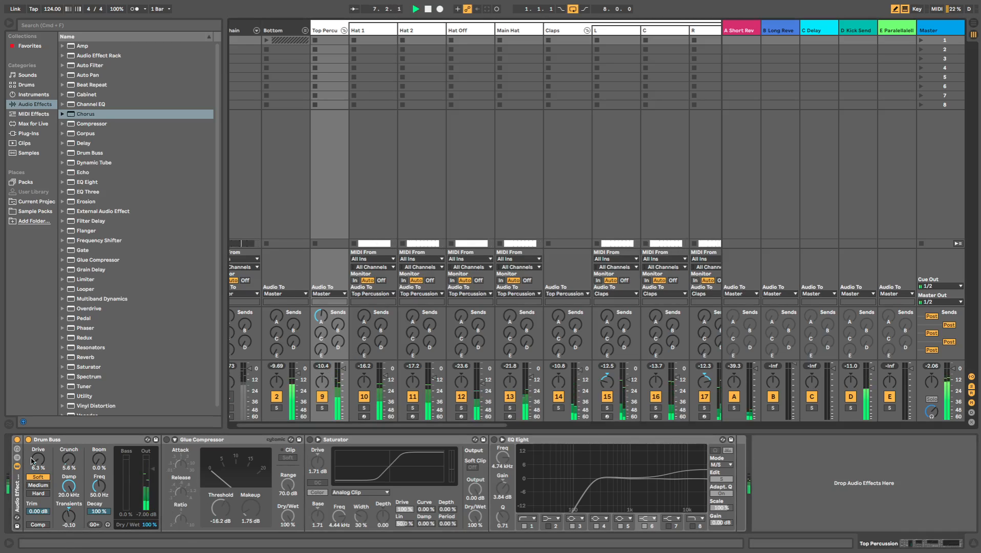
left_click(18, 440)
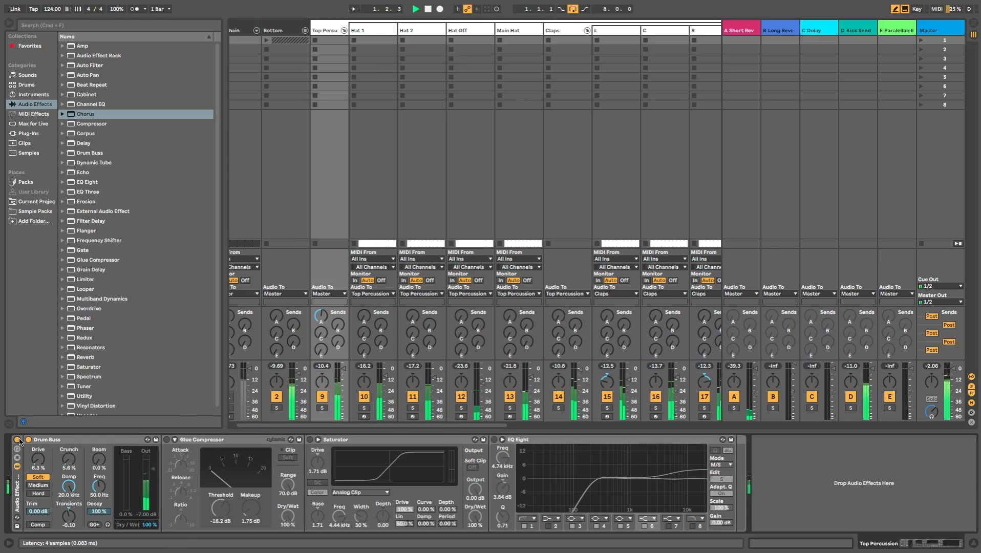
left_click(17, 439)
Step: Set Drum Buss's Drive to 22% and Crunch to 0.0%, and compare the sound with the rack bypassed
left_click_drag(43, 466, 43, 456)
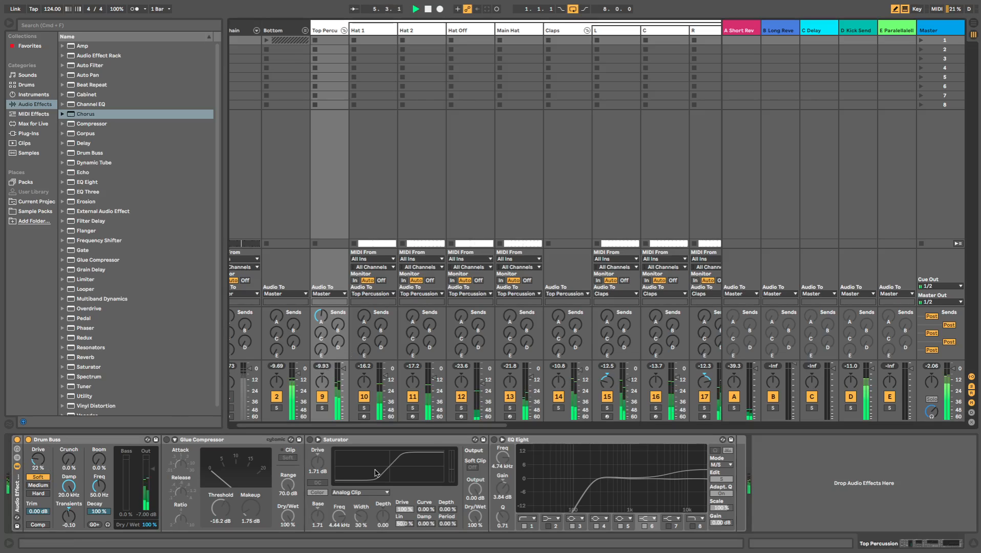
left_click(17, 439)
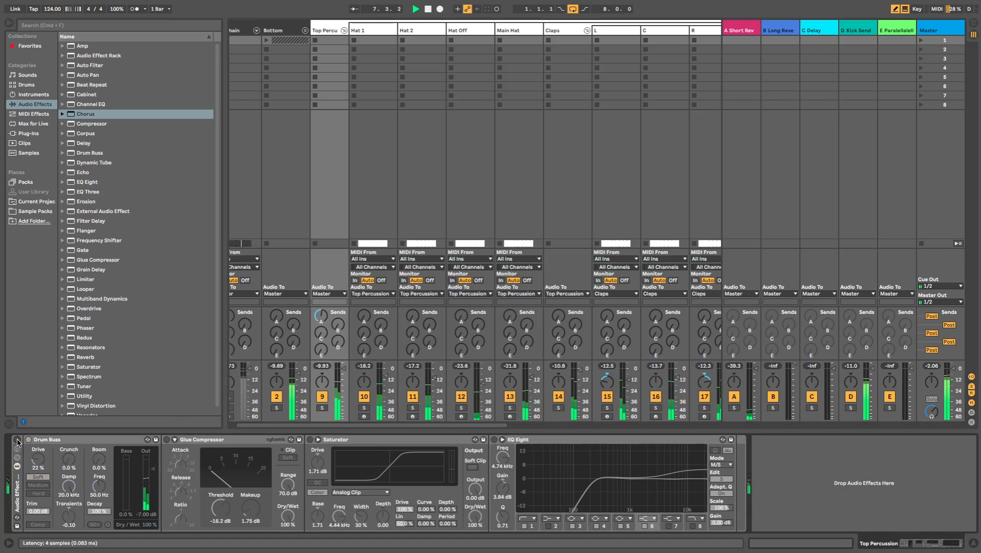
left_click(17, 440)
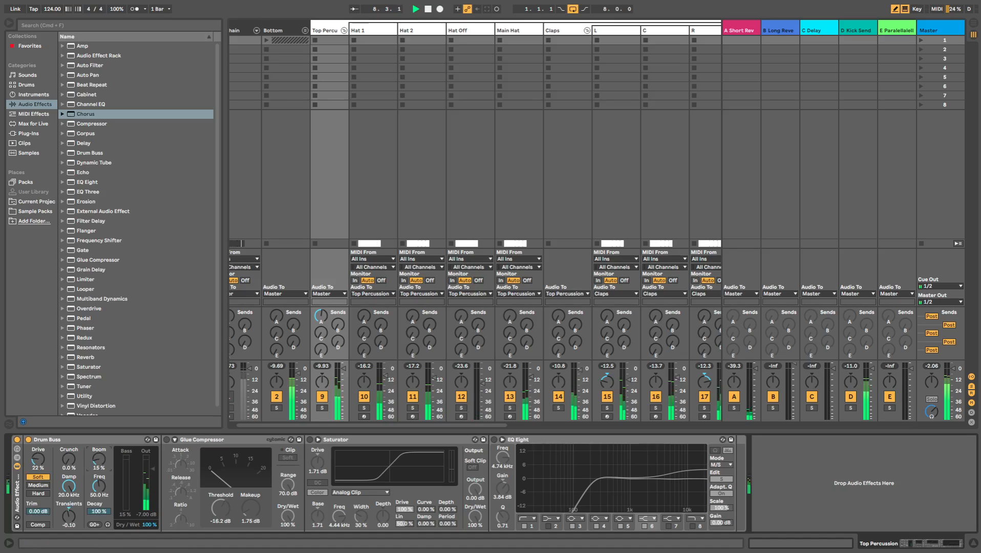
Step: Set Drum Buss's Boom amount to 0.0% and compare the sound with the Top Percussion rack bypassed
left_click_drag(98, 460, 98, 474)
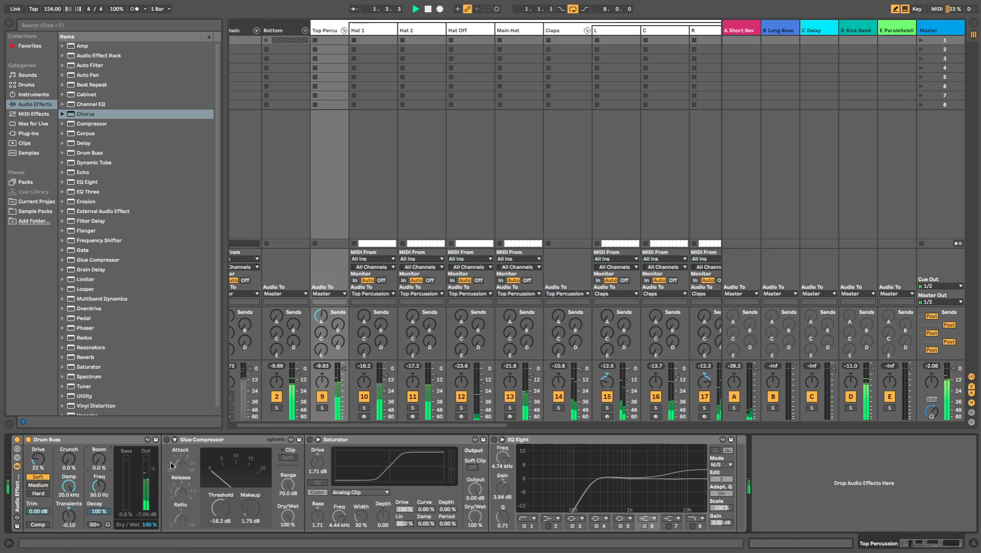
left_click(17, 440)
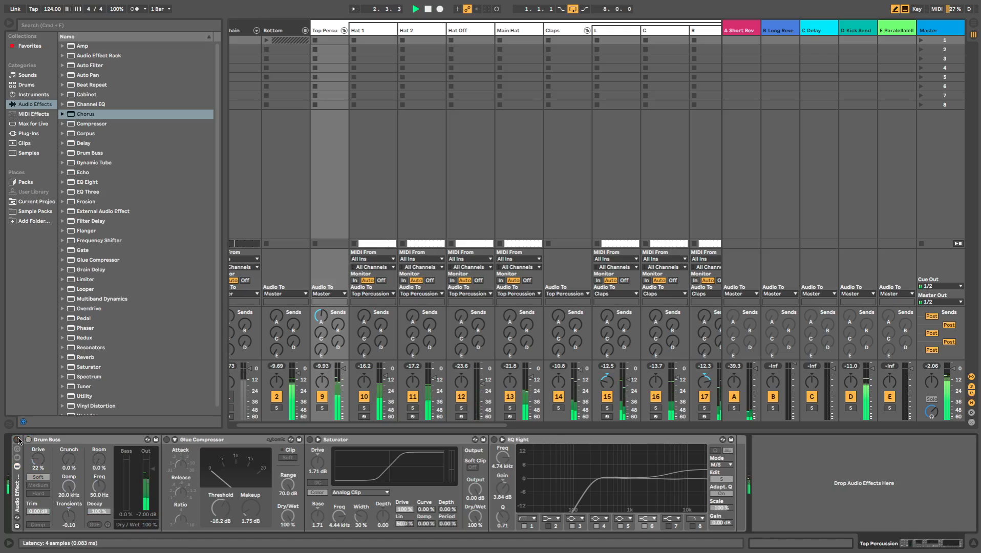
left_click(17, 439)
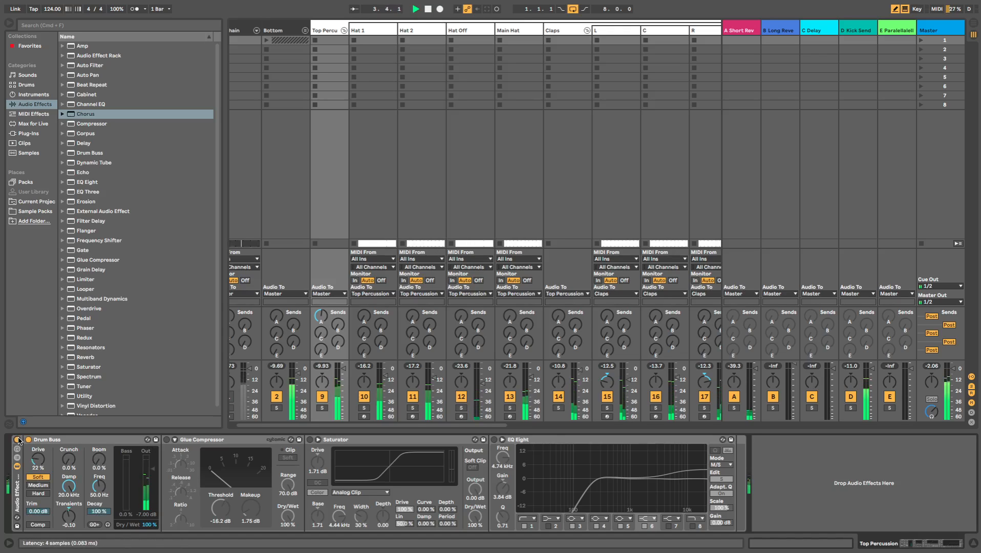
Step: Turn on the Glue Compressor, set its Threshold to -20.3 dB and Makeup to 0.95 dB, and reset the group's peak reading
left_click(164, 441)
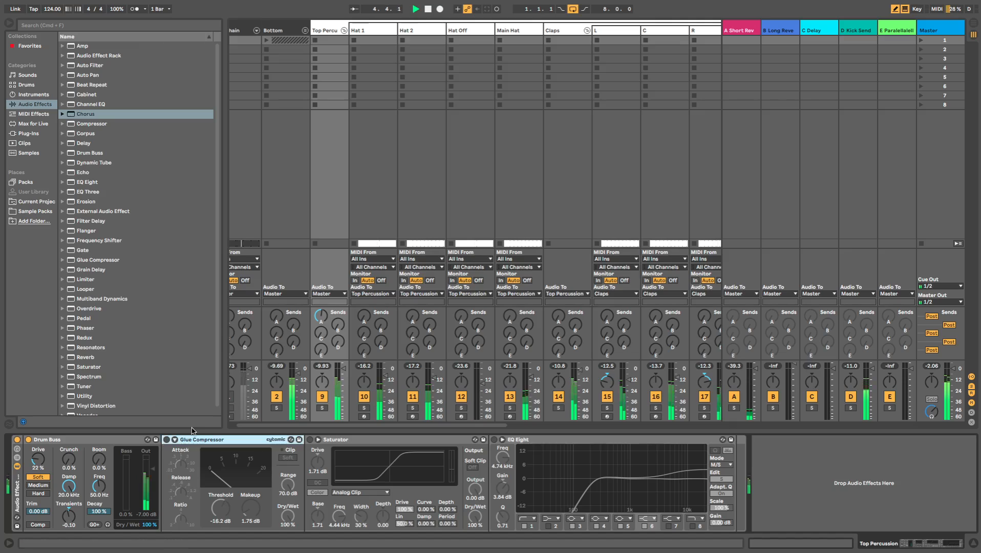
left_click(167, 440)
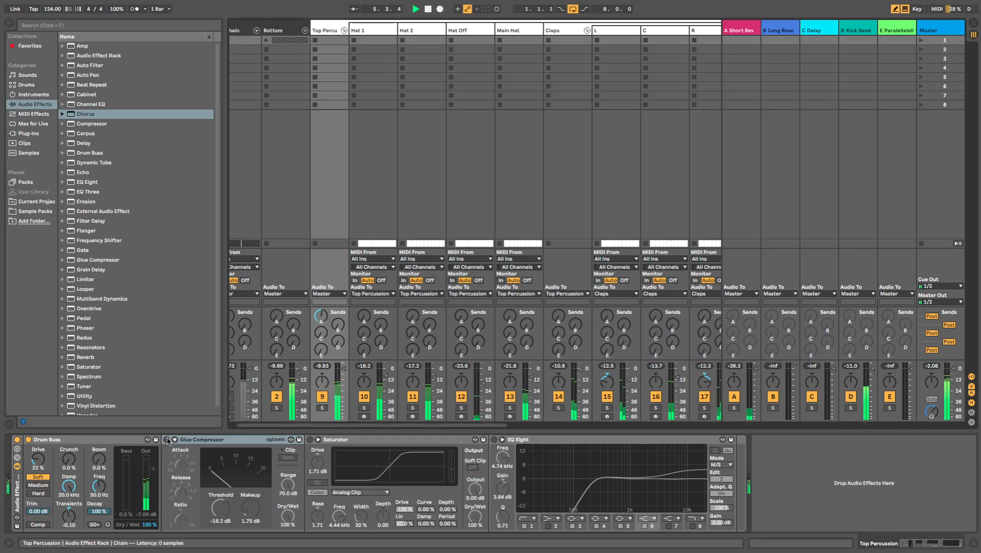
left_click_drag(220, 507, 220, 518)
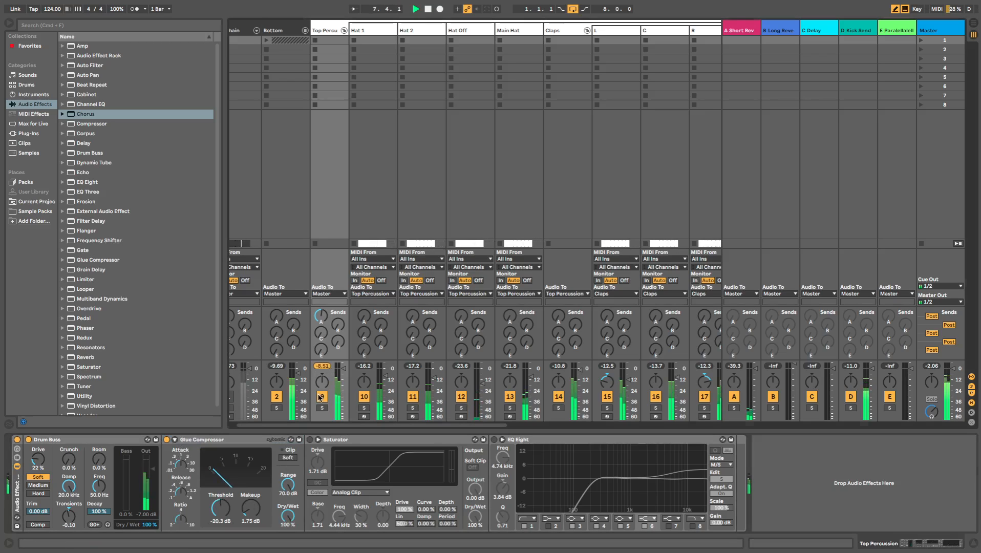
left_click_drag(248, 513, 249, 517)
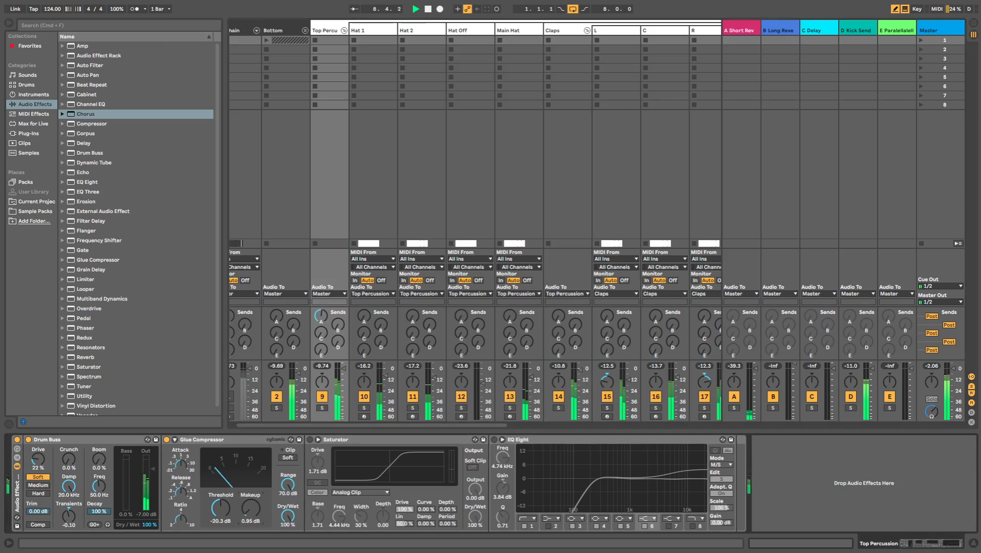
left_click(324, 366)
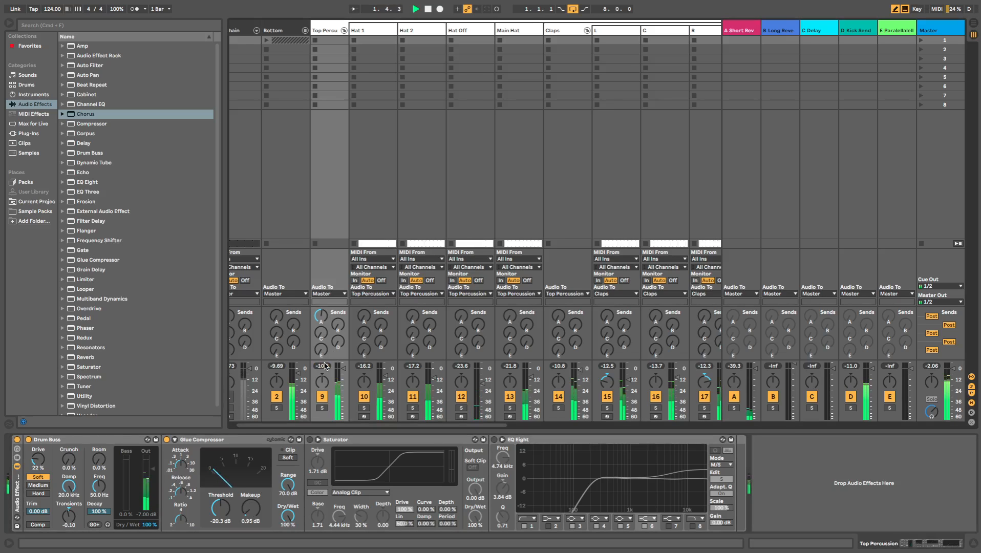
Step: Turn on the Saturator, lower its Output to -2.29 dB during playback, and compare the sound with it bypassed
left_click(310, 439)
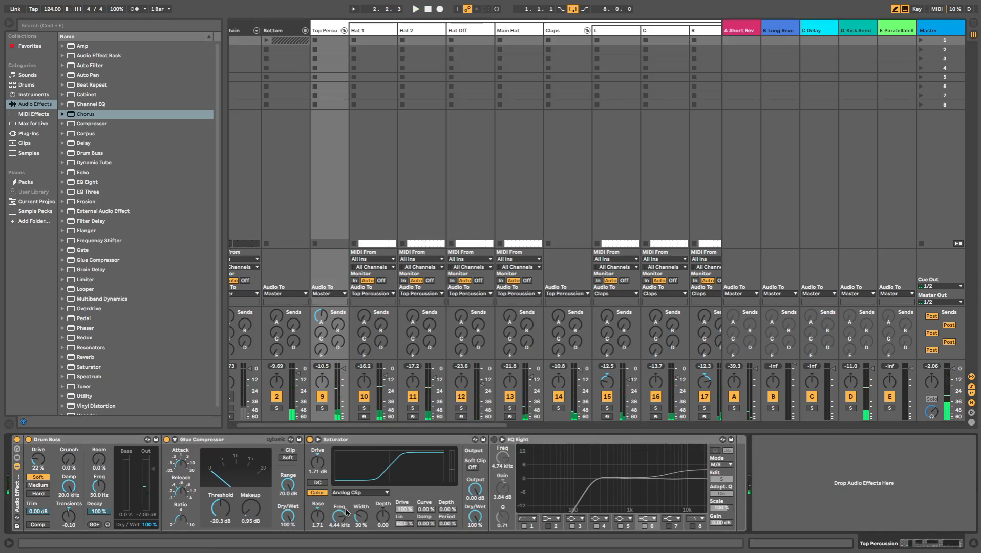
left_click(322, 407)
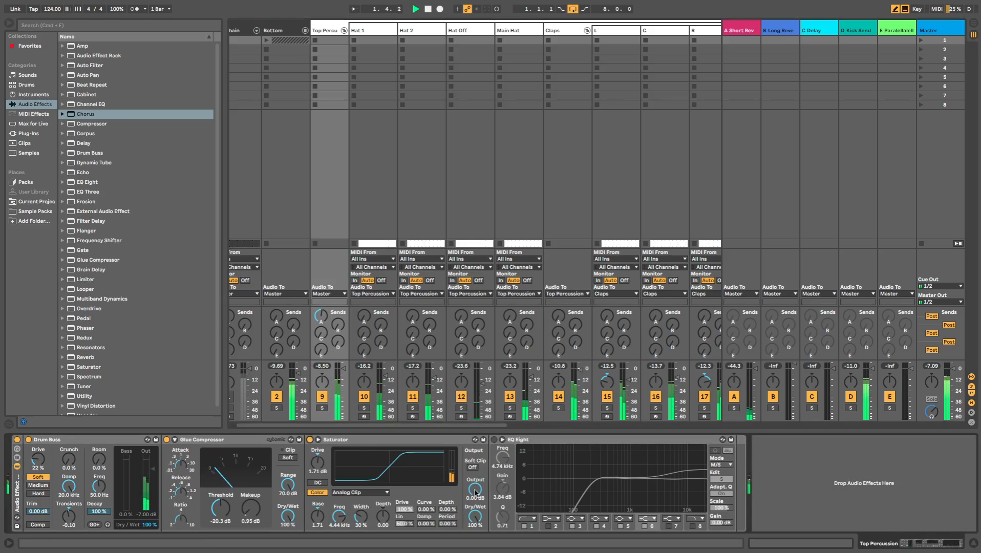
left_click_drag(476, 490, 476, 498)
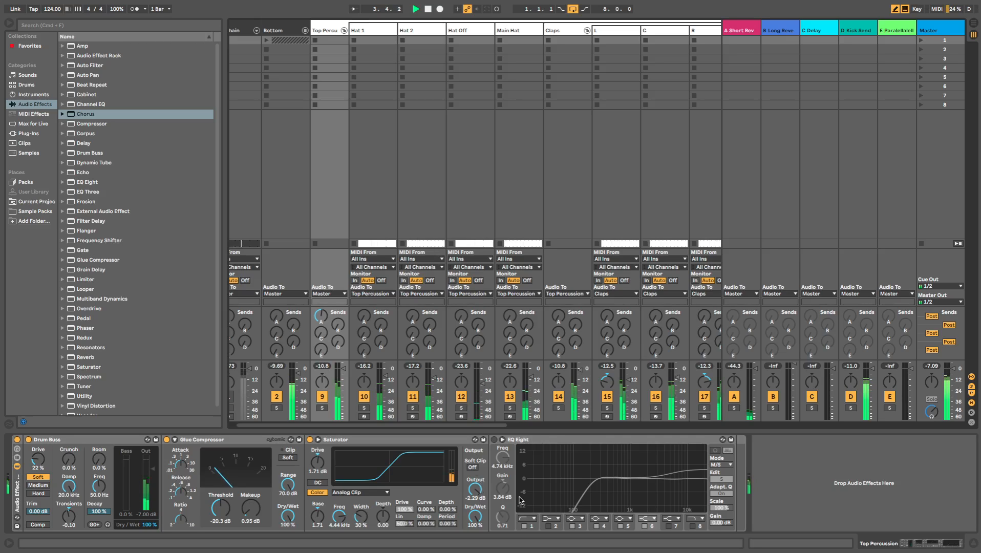
left_click(310, 439)
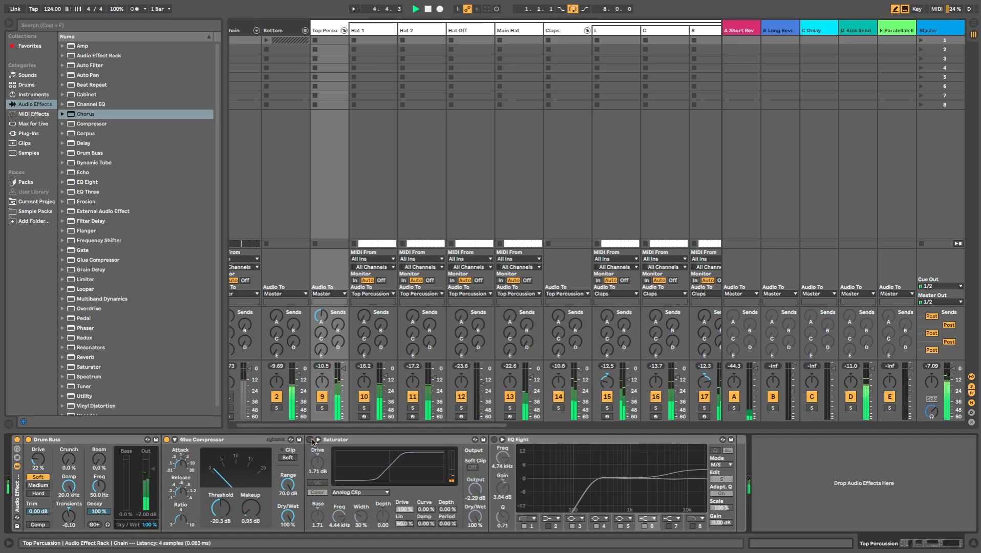
left_click(311, 439)
Step: Turn on EQ Eight, set its output Gain to -1.12 dB, and compare the group's level with the whole rack bypassed
left_click(494, 439)
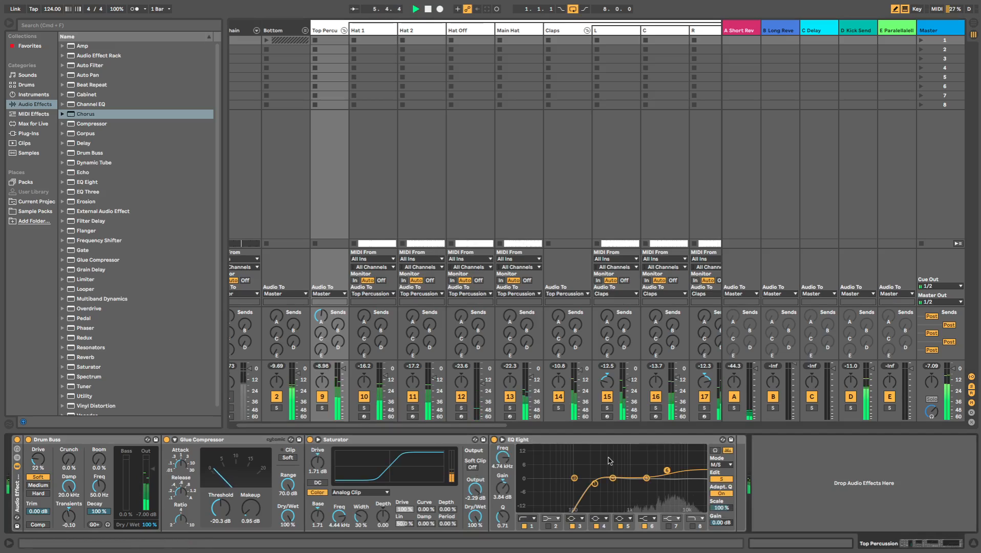
left_click_drag(722, 521, 722, 528)
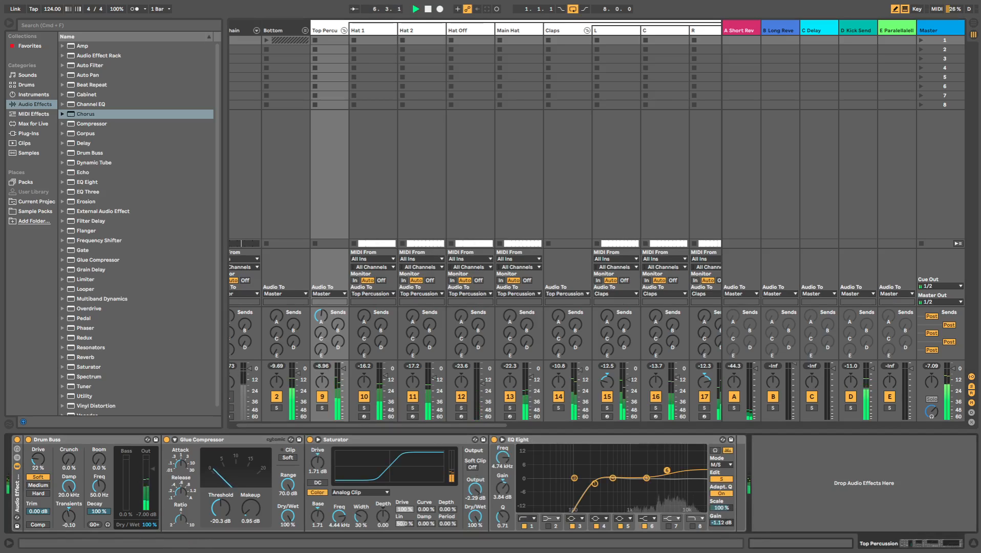
left_click(322, 366)
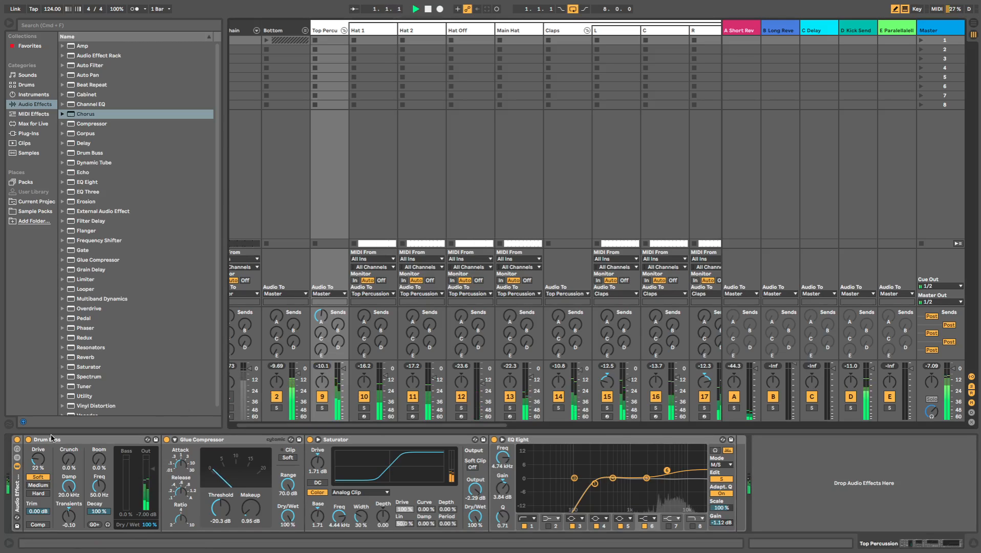
left_click(17, 439)
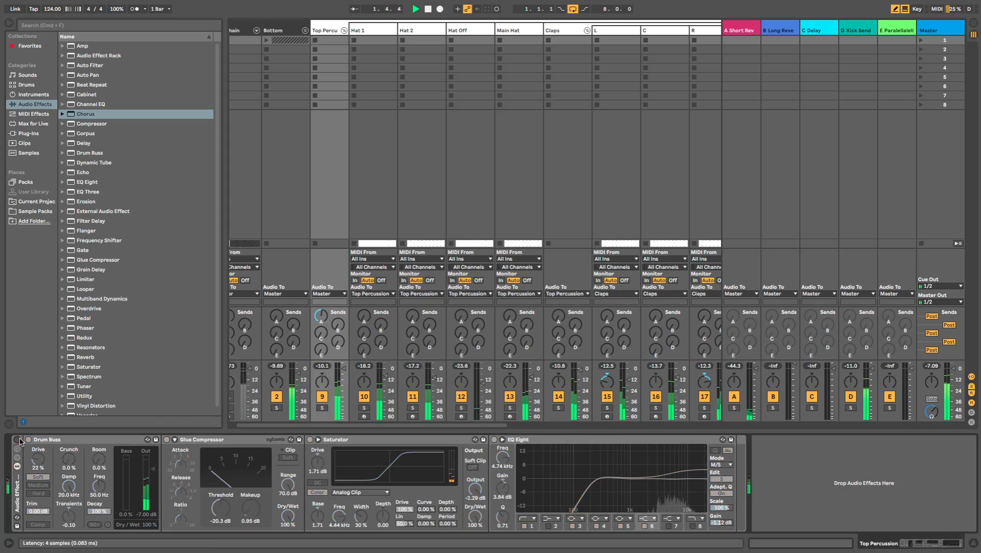
left_click(17, 439)
Step: Audition the group with Drum Buss switched off, delete Drum Buss from the rack, and resume playback
left_click(29, 441)
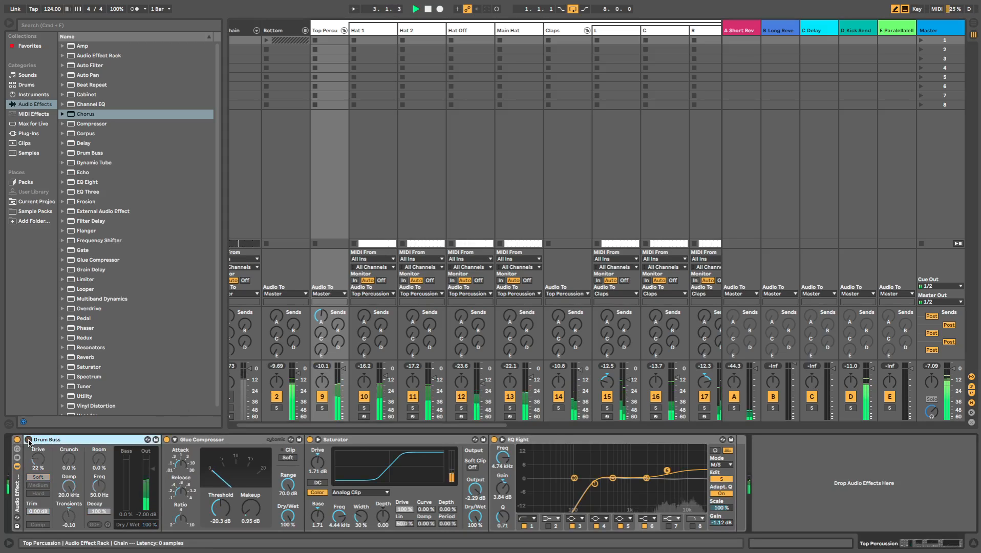
left_click(321, 367)
key("space")
left_click(52, 439)
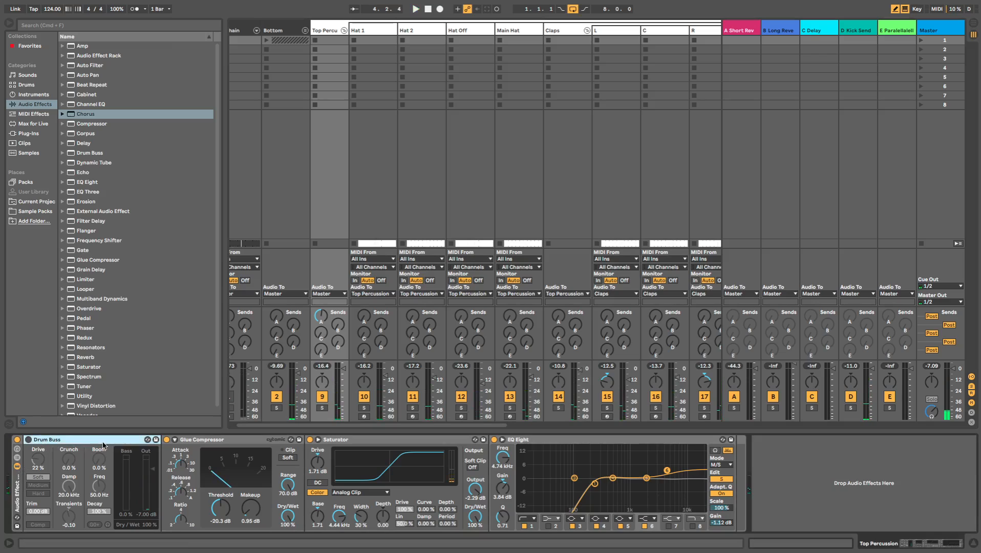
key("Delete")
key("space")
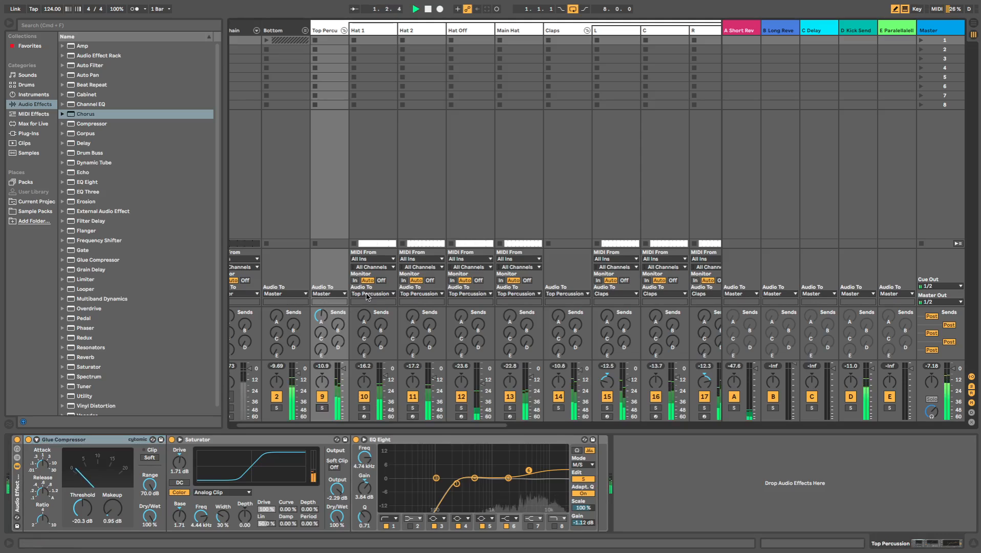
Step: Switch to the Arrangement view and fold the Top Percussion group
key("Tab")
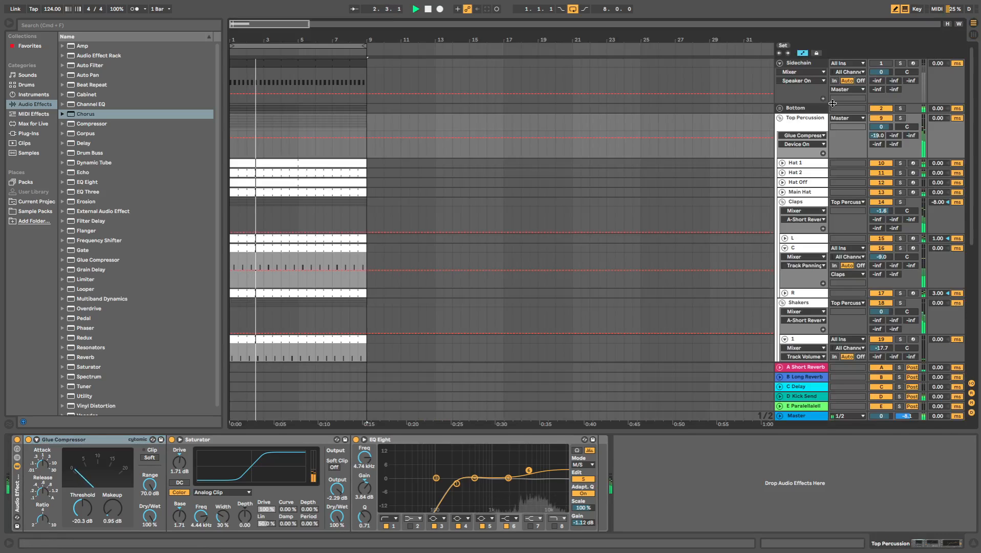
left_click(780, 120)
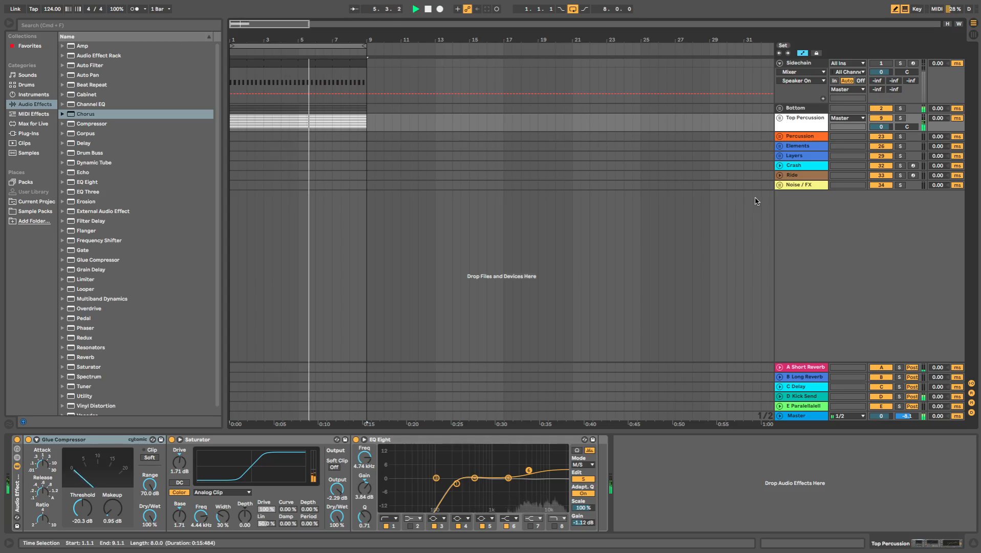
left_click(780, 118)
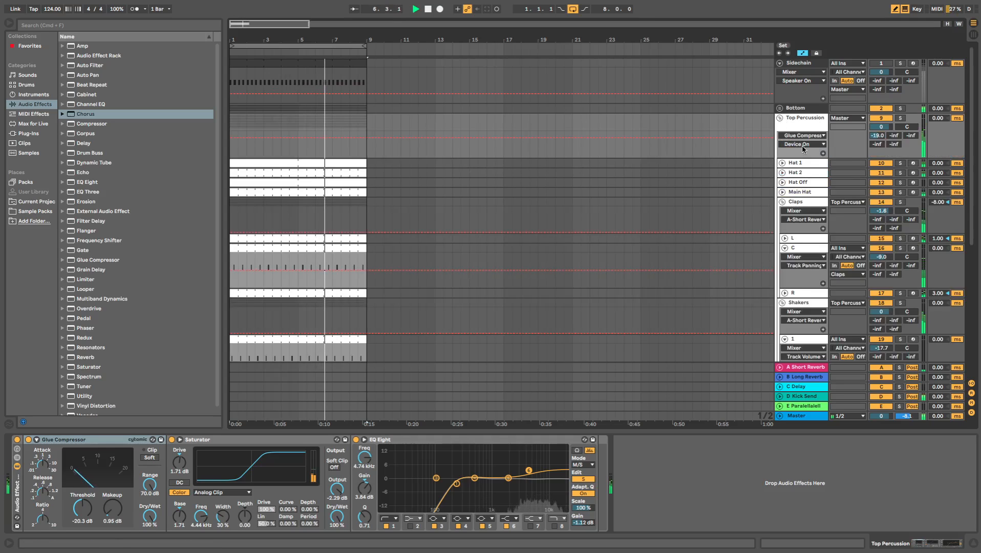
left_click(780, 118)
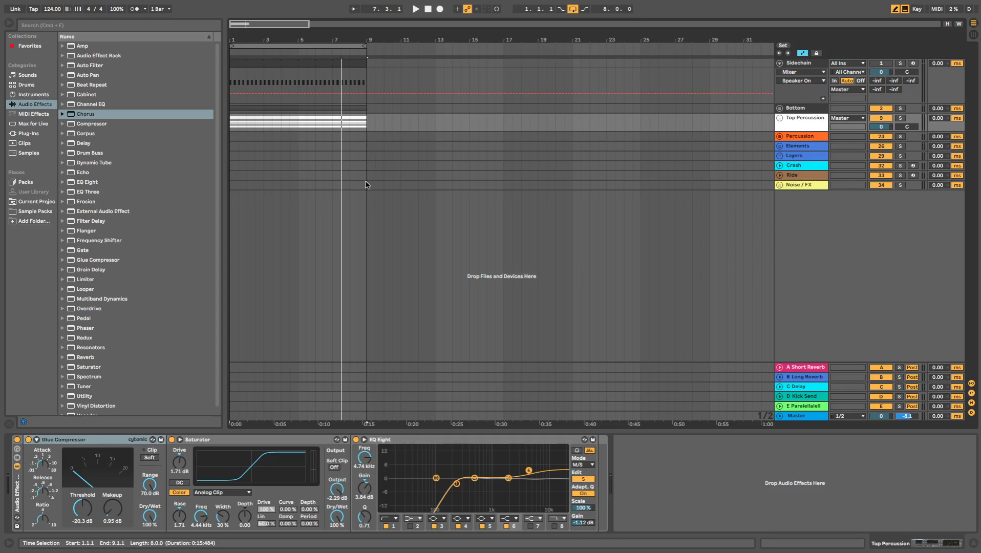
Step: Duplicate the eight-bar section across all tracks so that it repeats from bar 9, and return playback to the start
left_click_drag(365, 193, 197, 21)
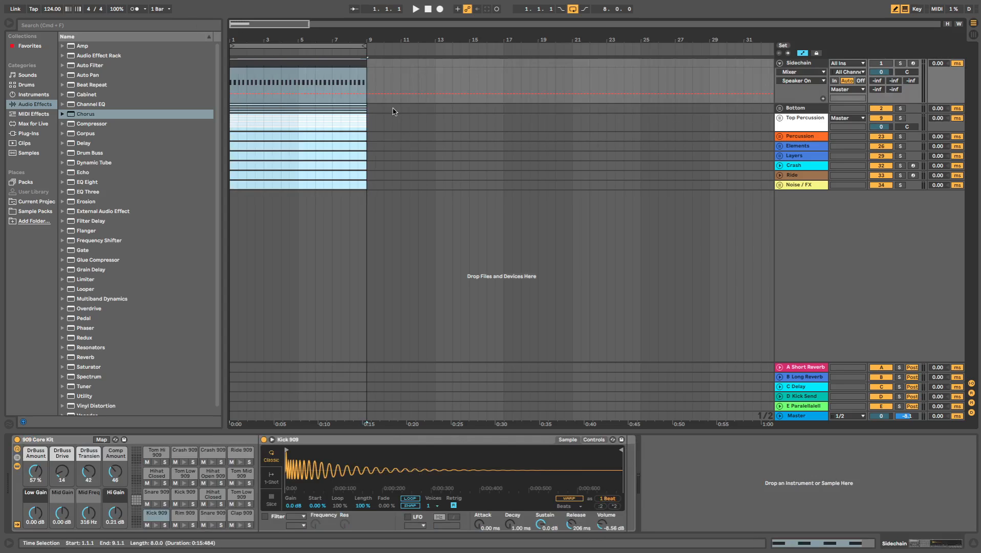
key("super+d")
key("space")
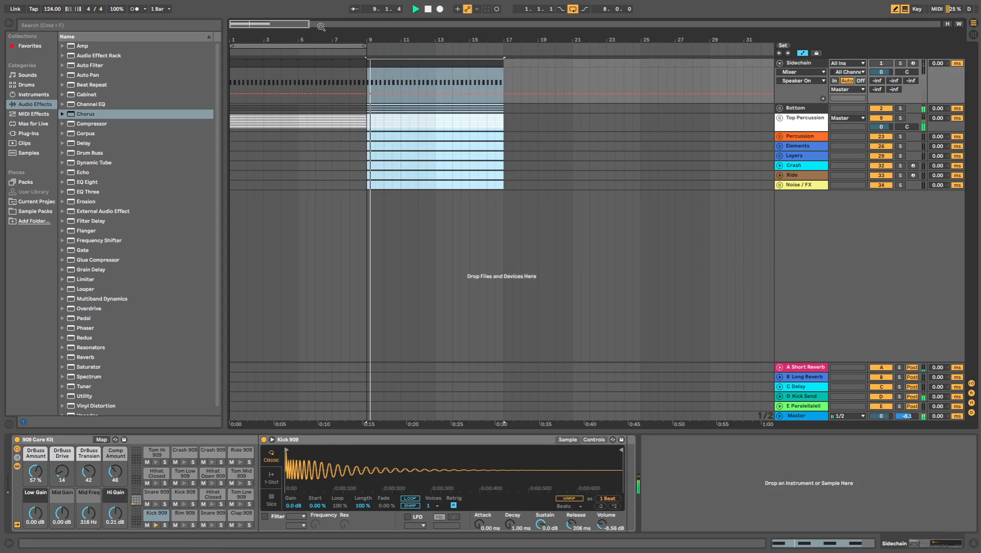
double_click(429, 9)
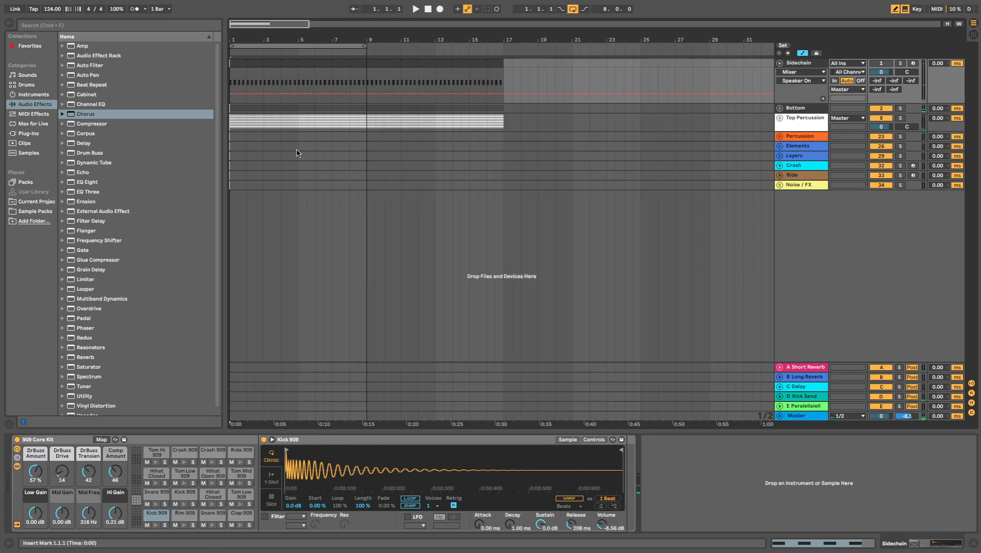
left_click(36, 202)
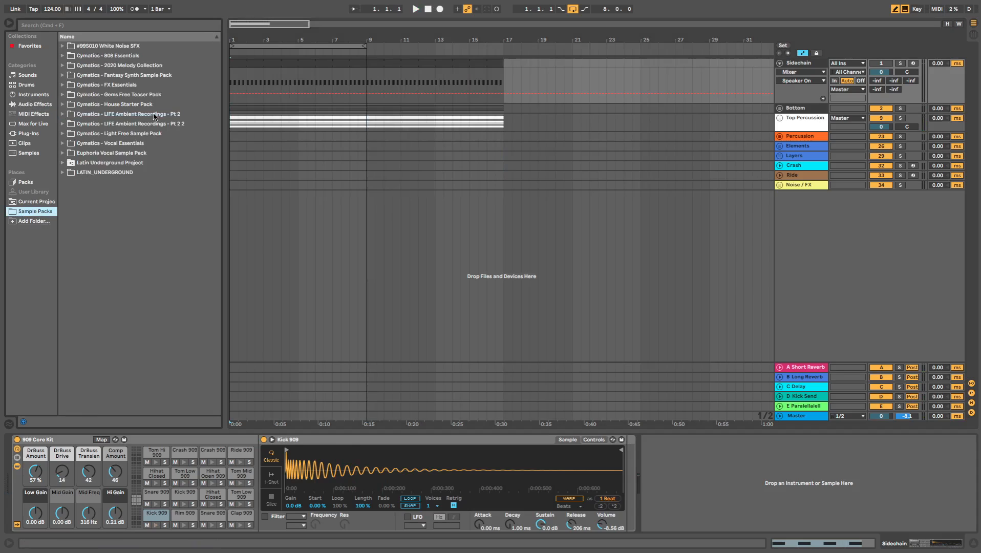
left_click(37, 106)
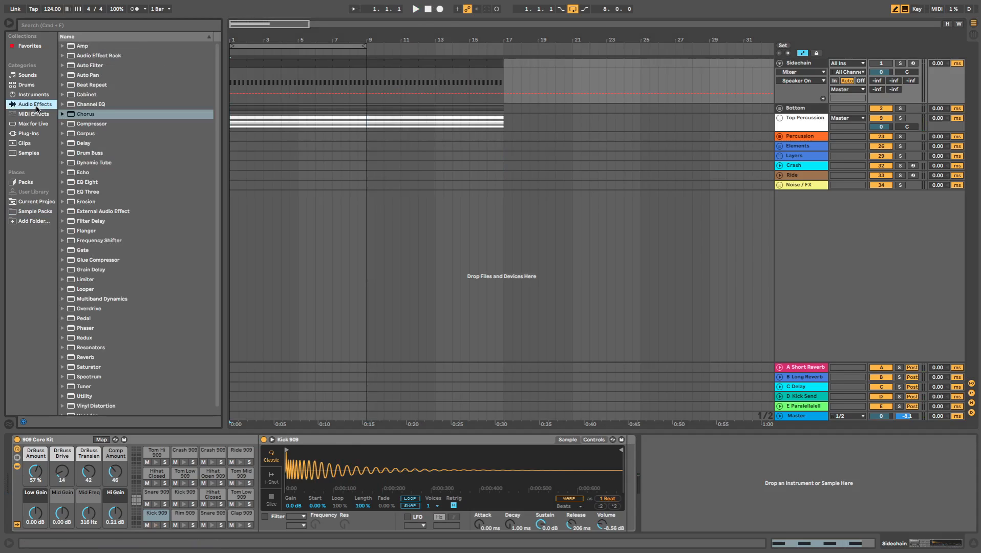
left_click(39, 95)
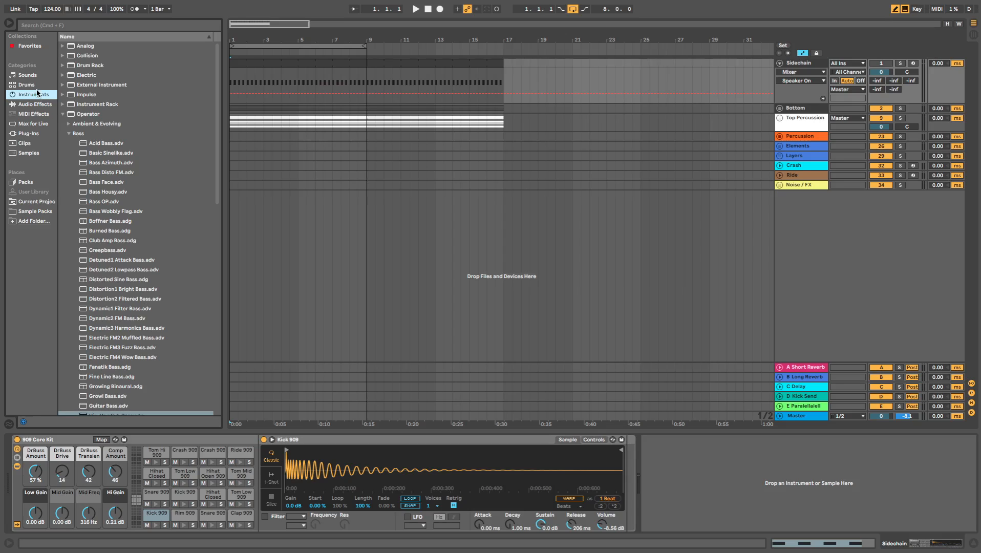
left_click(415, 9)
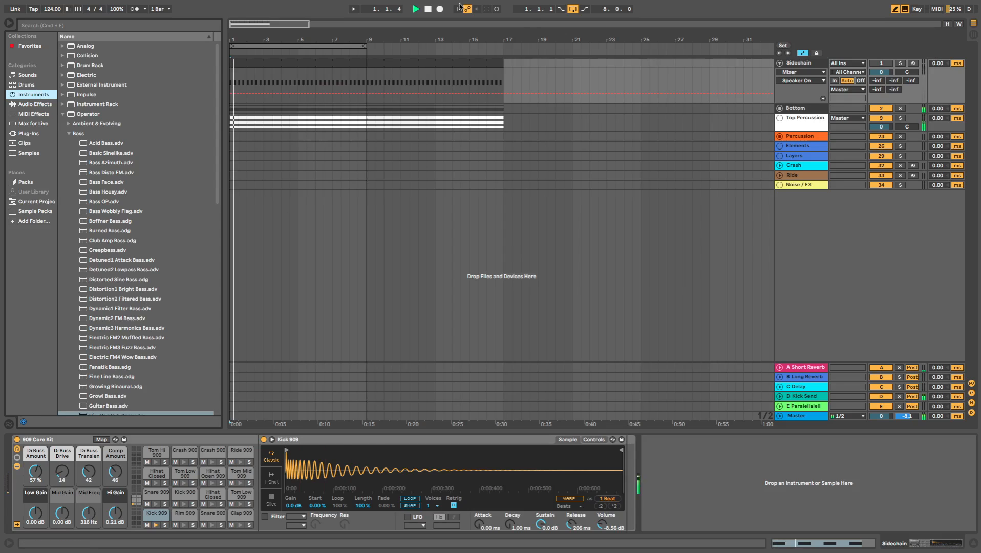
left_click(428, 9)
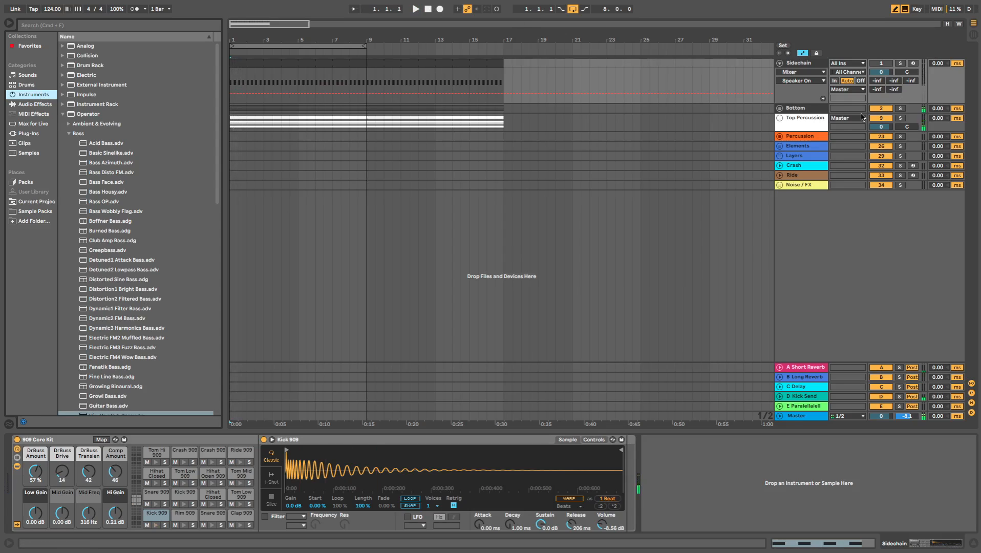
left_click(779, 119)
left_click(779, 118)
left_click(780, 137)
left_click(779, 137)
left_click(779, 137)
left_click(780, 137)
Step: Play the arrangement from the start and review the tracks inside the Top Percussion and Bottom groups
key("space")
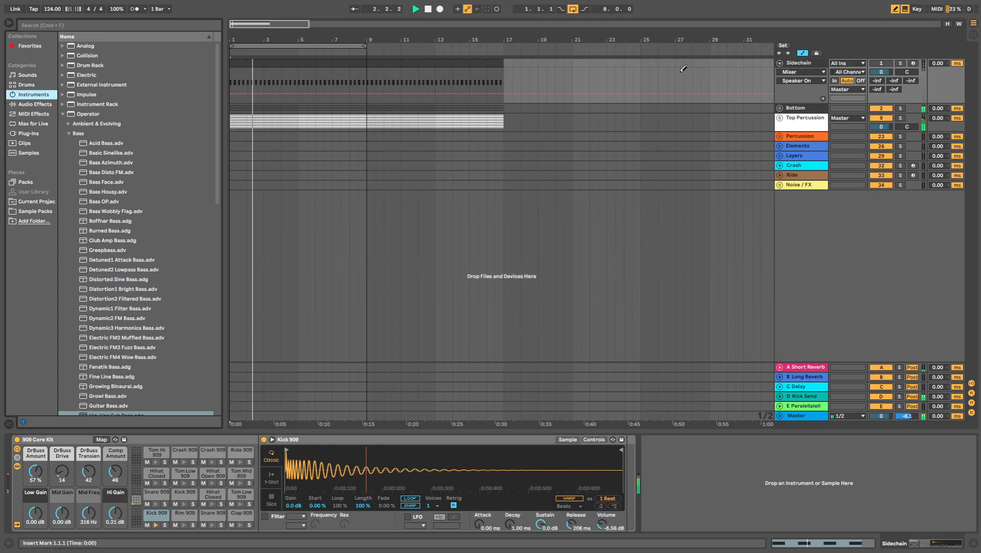
left_click(428, 10)
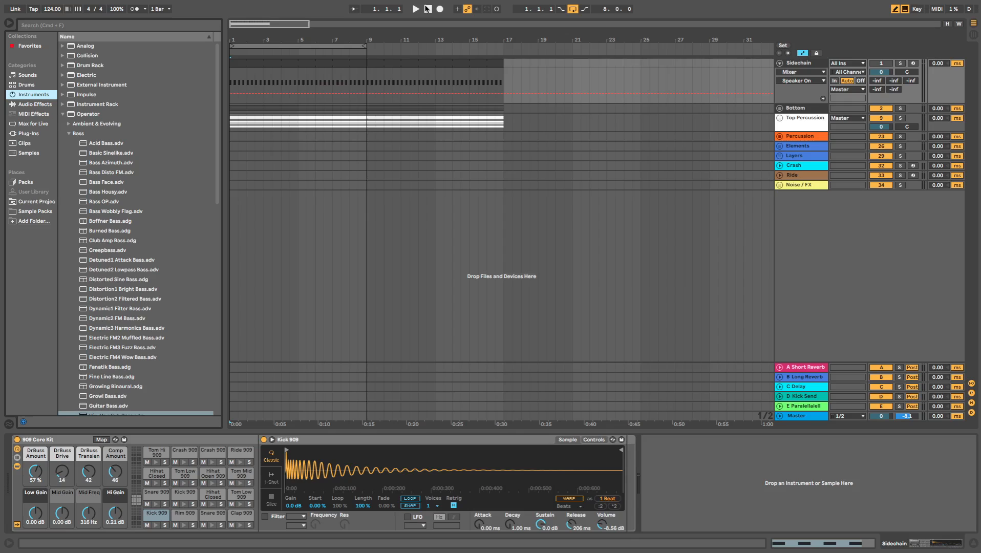
left_click(779, 118)
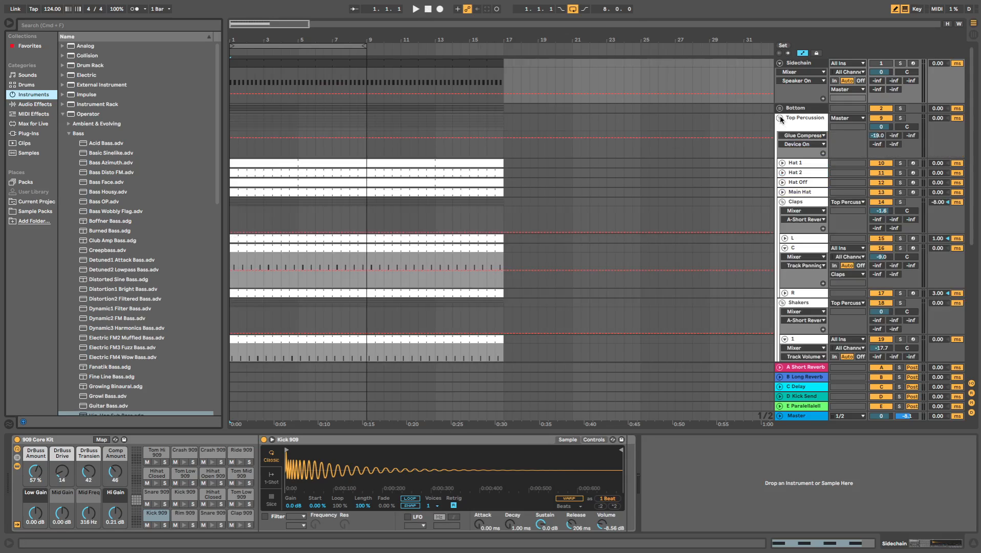
left_click(779, 118)
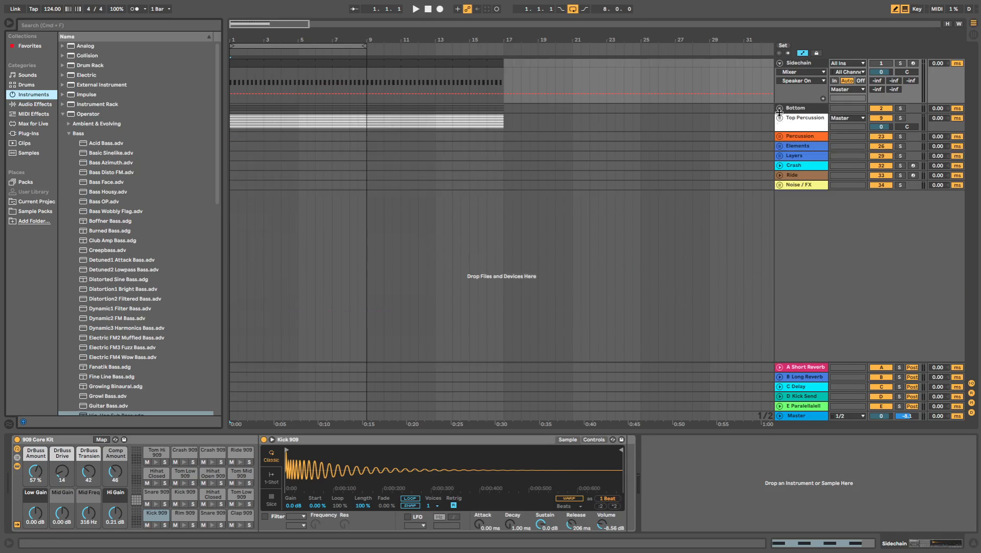
left_click(780, 108)
left_click(779, 108)
left_click(779, 108)
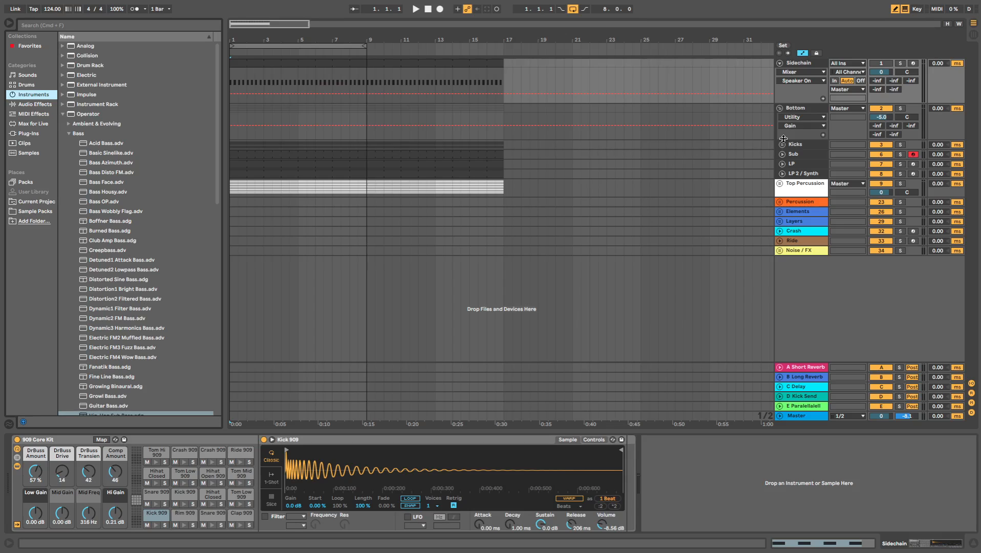
left_click(780, 108)
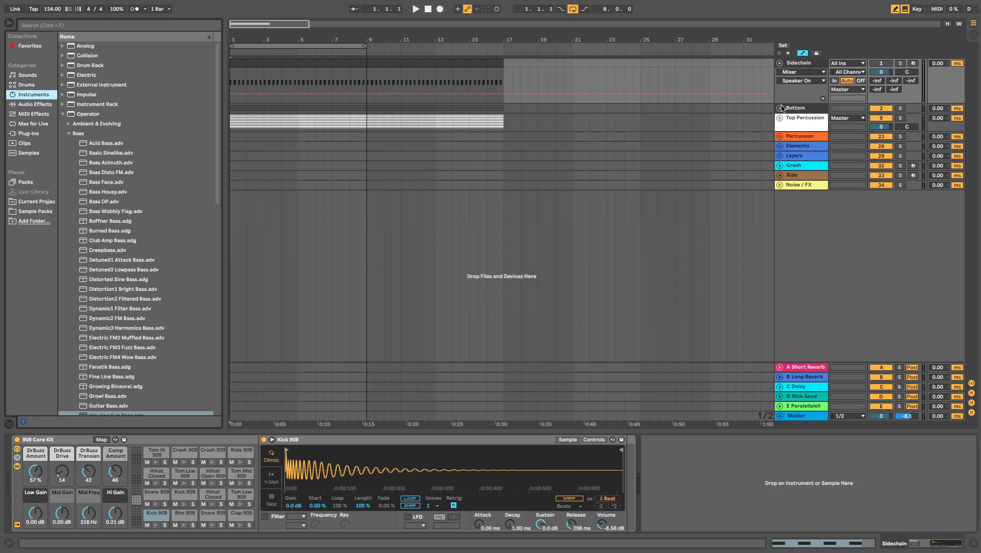